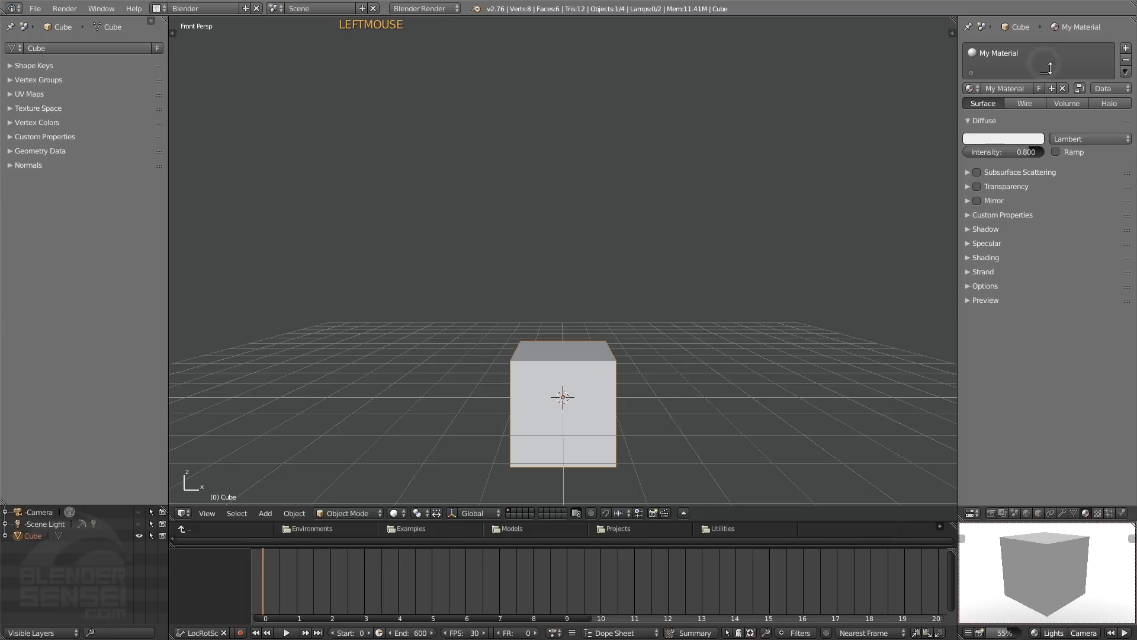
pyautogui.click(973, 87)
pyautogui.click(976, 88)
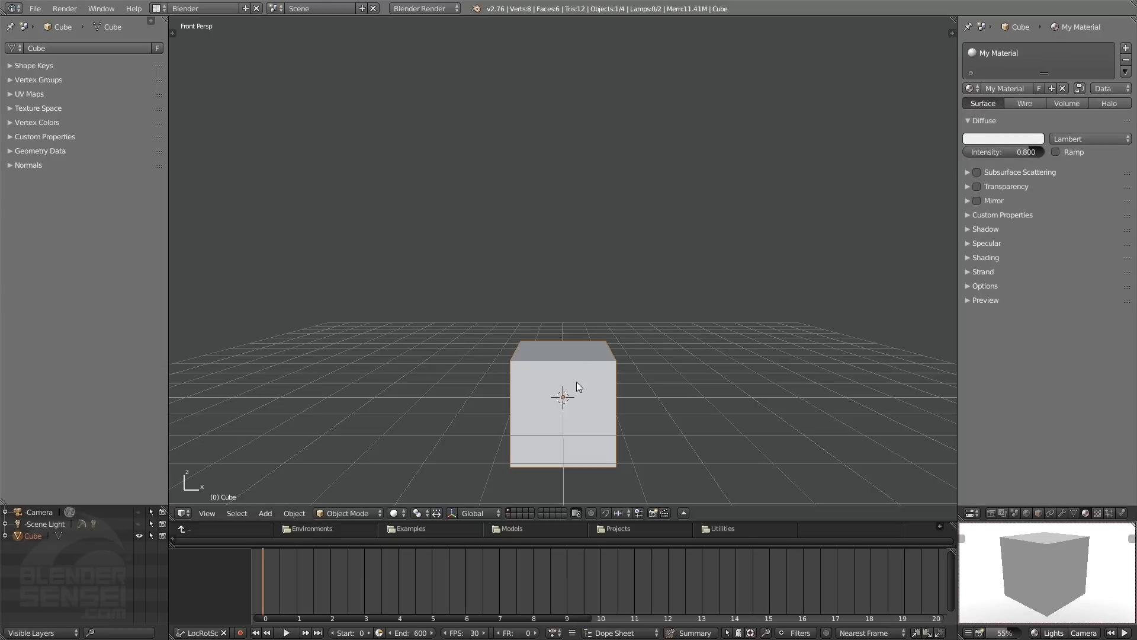
pyautogui.click(971, 88)
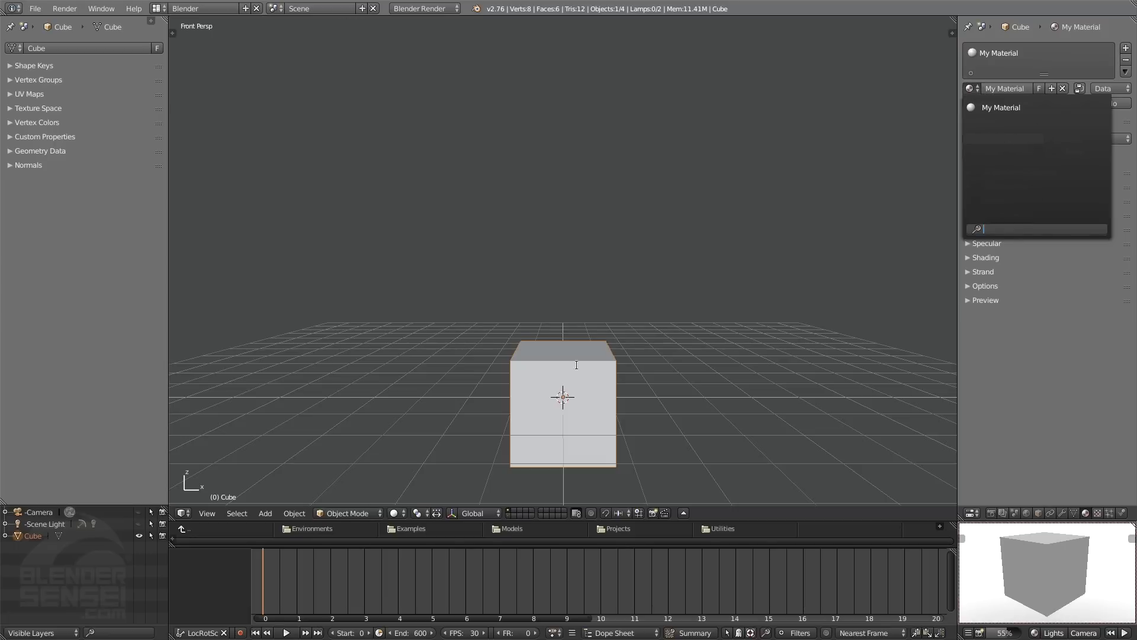
pyautogui.click(1096, 369)
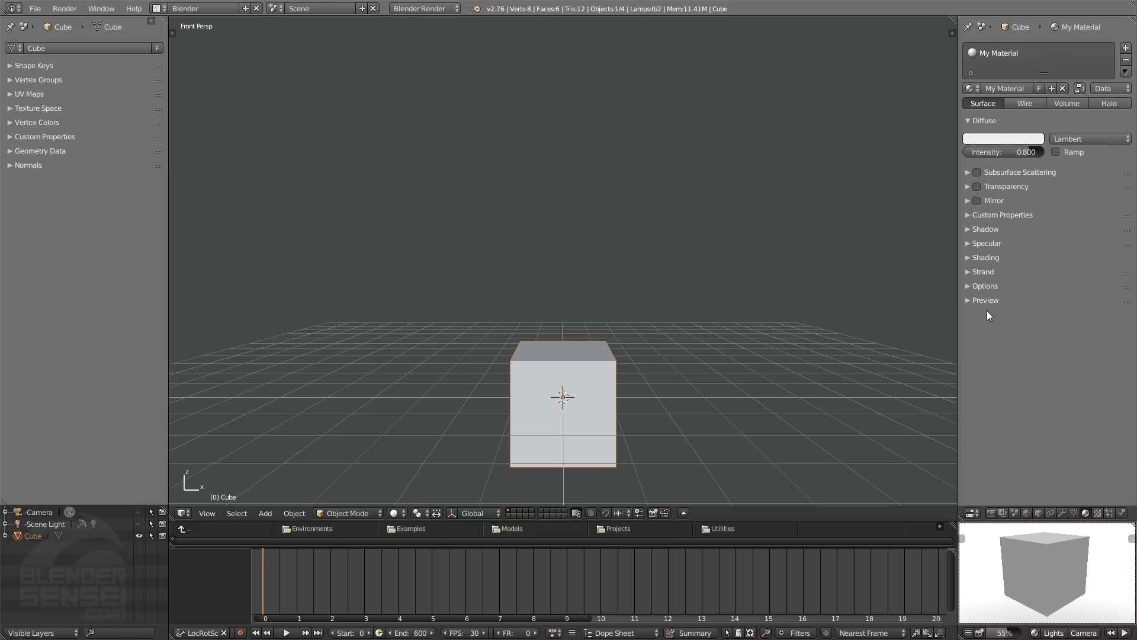
# - Switch the cube's material through the Wire, Volume and Halo types and return it to Surface
pyautogui.click(1025, 103)
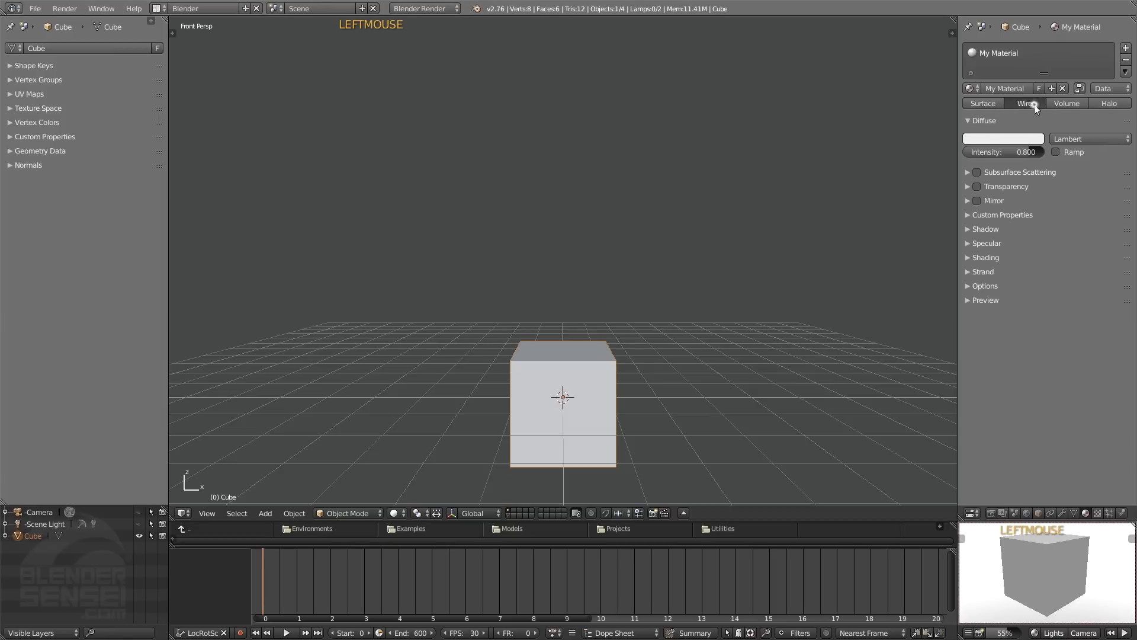
pyautogui.click(1069, 103)
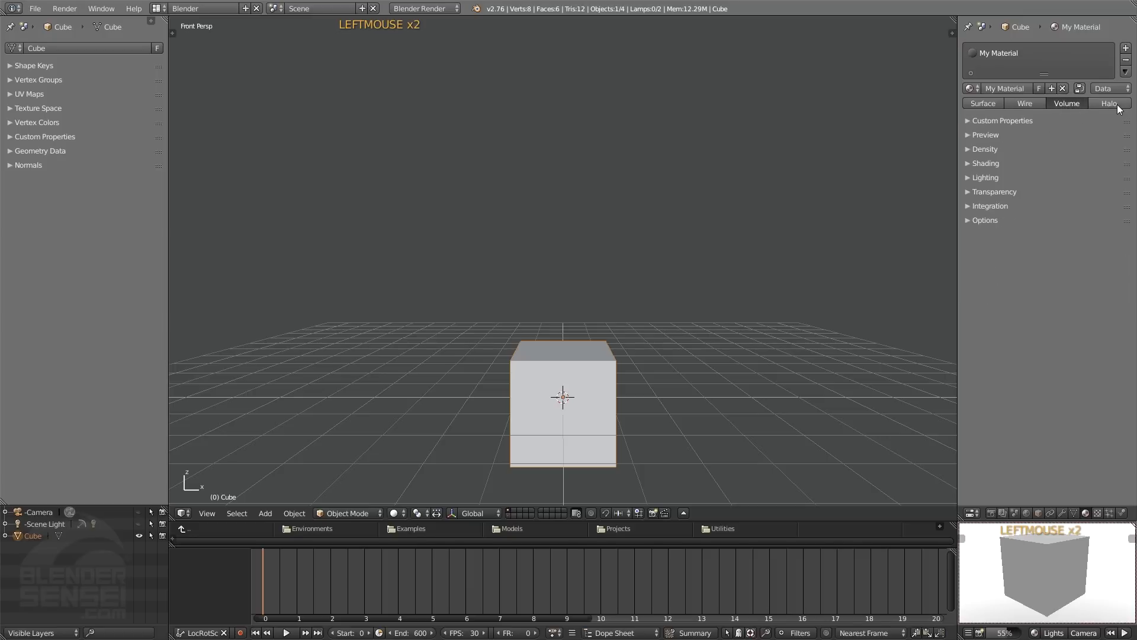
pyautogui.click(1109, 104)
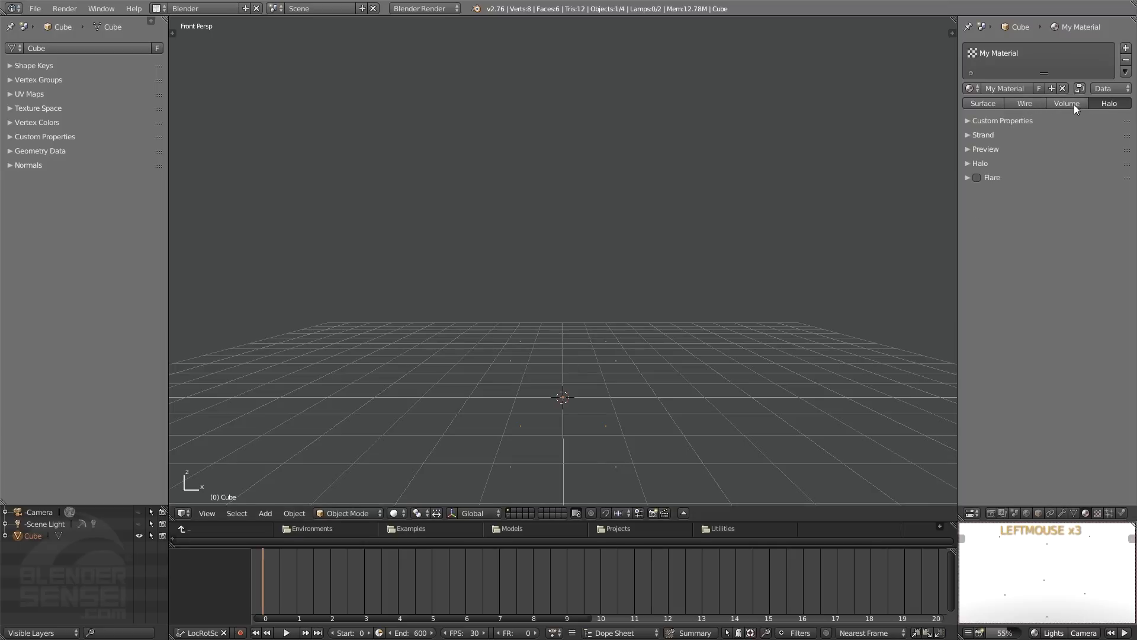
pyautogui.click(997, 103)
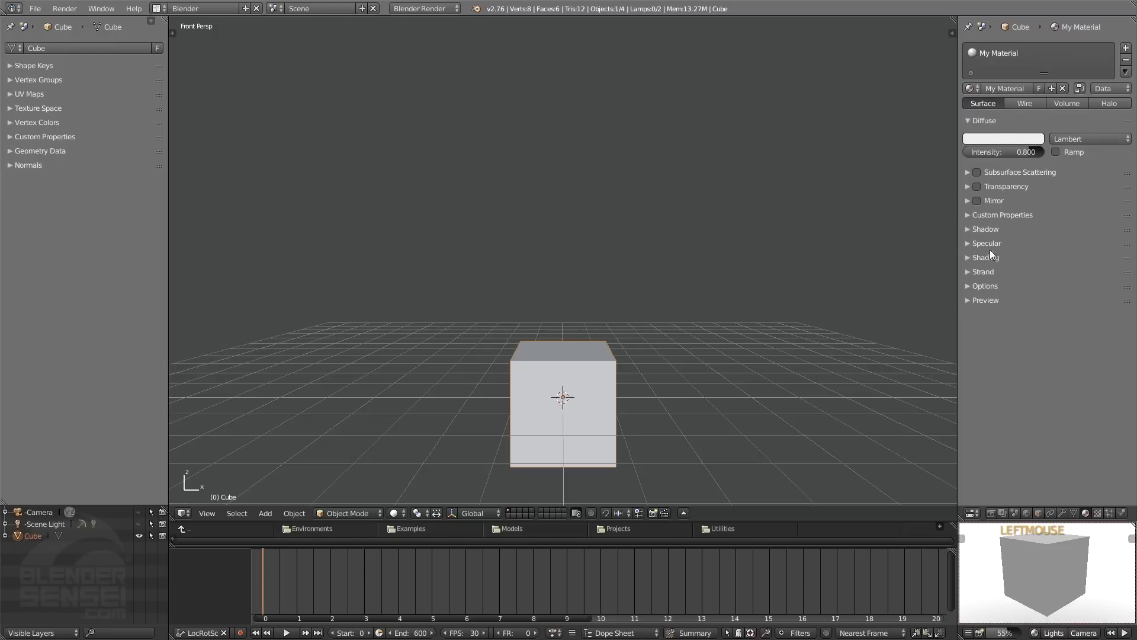
# - Collapse the Diffuse section of the material settings and move the Preview section above all the others, collapsing it too
pyautogui.click(986, 120)
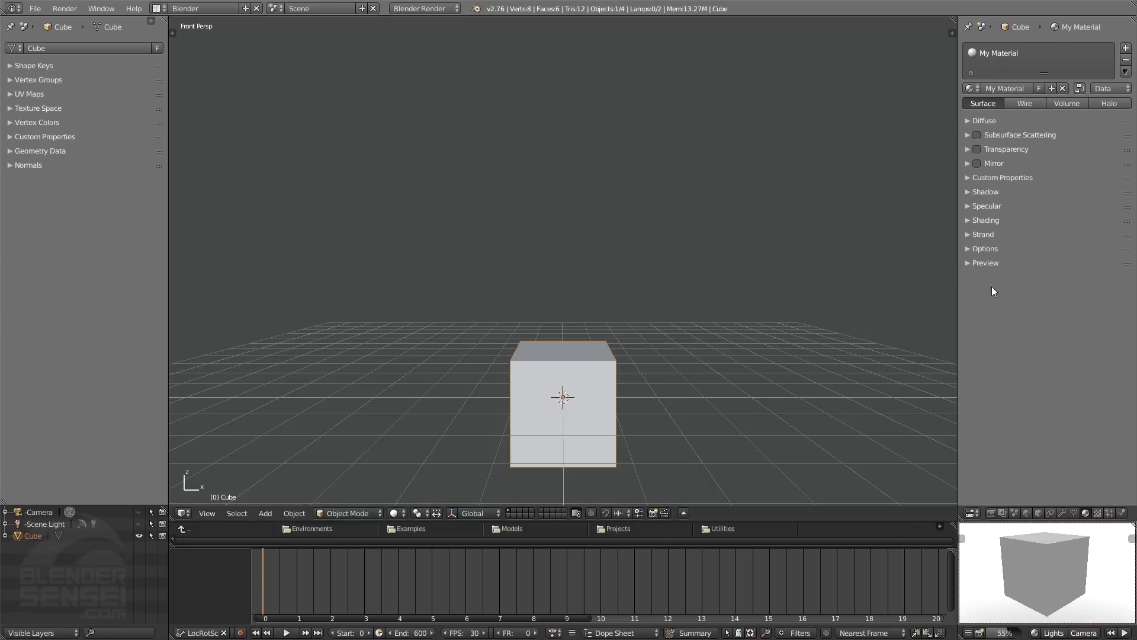
pyautogui.click(968, 263)
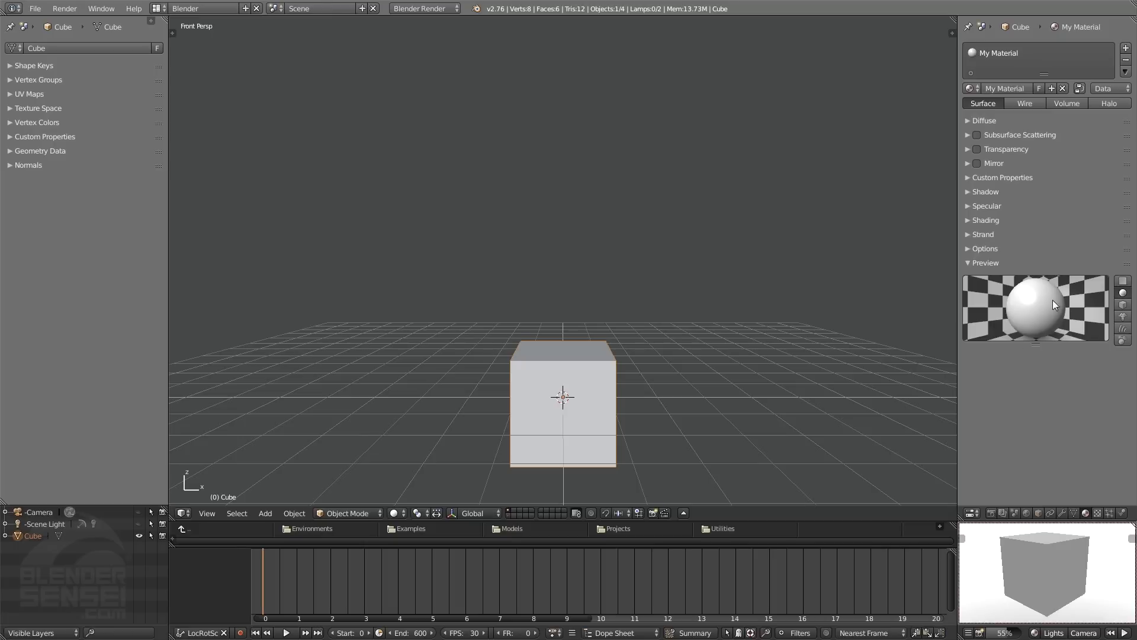
pyautogui.moveTo(1128, 264); pyautogui.dragTo(1124, 121)
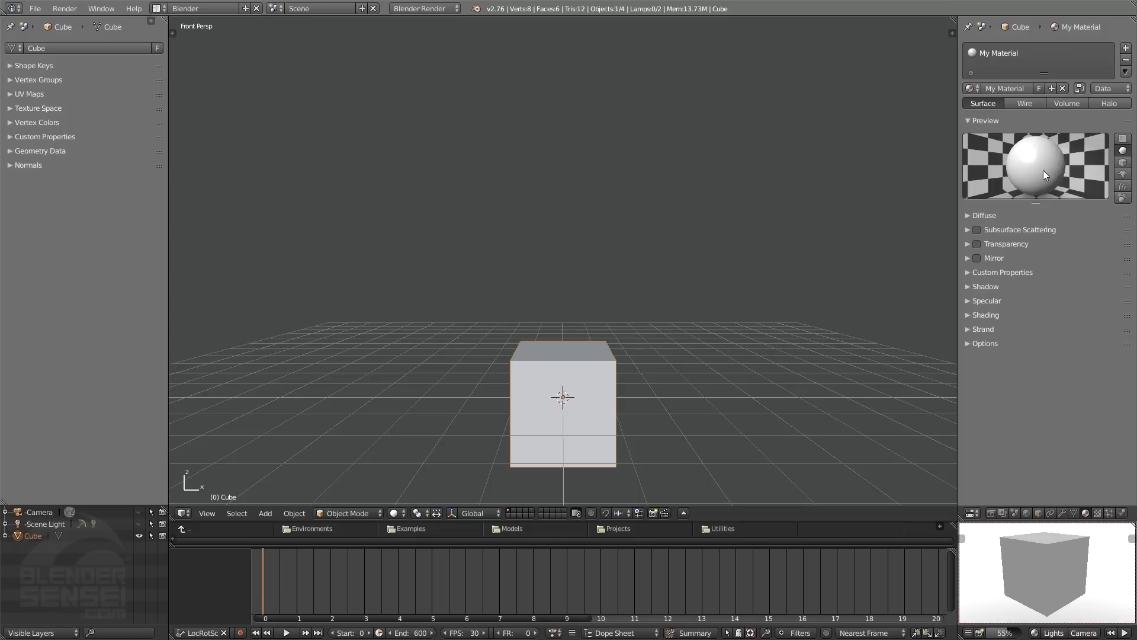
pyautogui.click(960, 118)
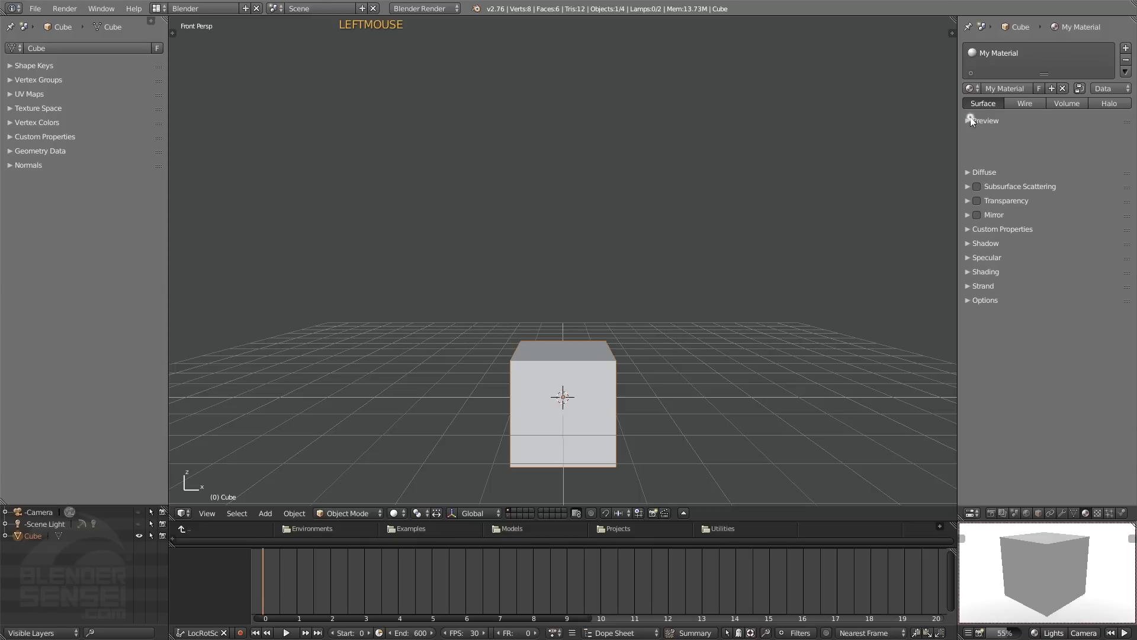
# - Toggle Lights for the small render view and orbit it to show the cube from a different angle
pyautogui.click(1036, 632)
pyautogui.moveTo(1064, 571); pyautogui.dragTo(1050, 584, button='middle')
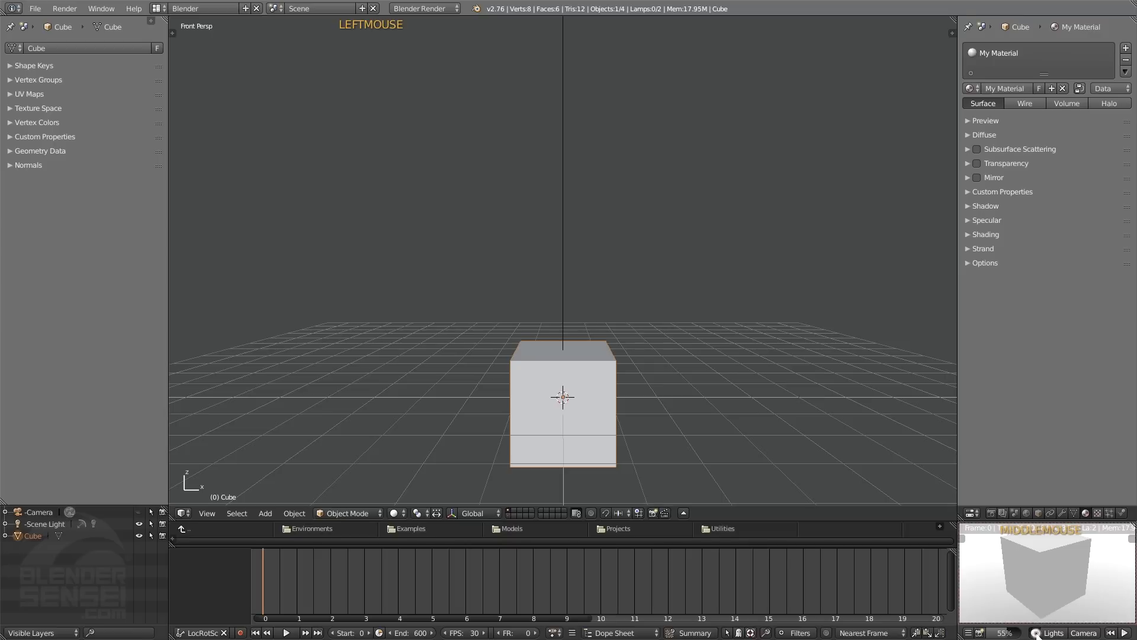
pyautogui.keyDown('shift'); pyautogui.moveTo(1049, 584); pyautogui.dragTo(1052, 598, button='middle'); pyautogui.keyUp('shift')
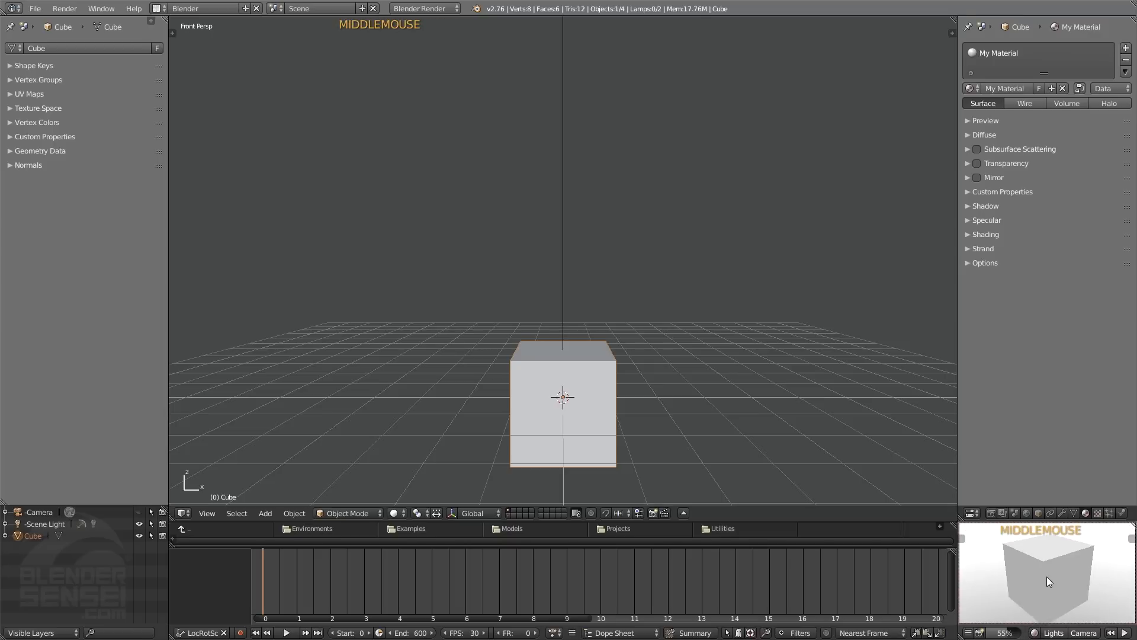
pyautogui.click(1054, 583)
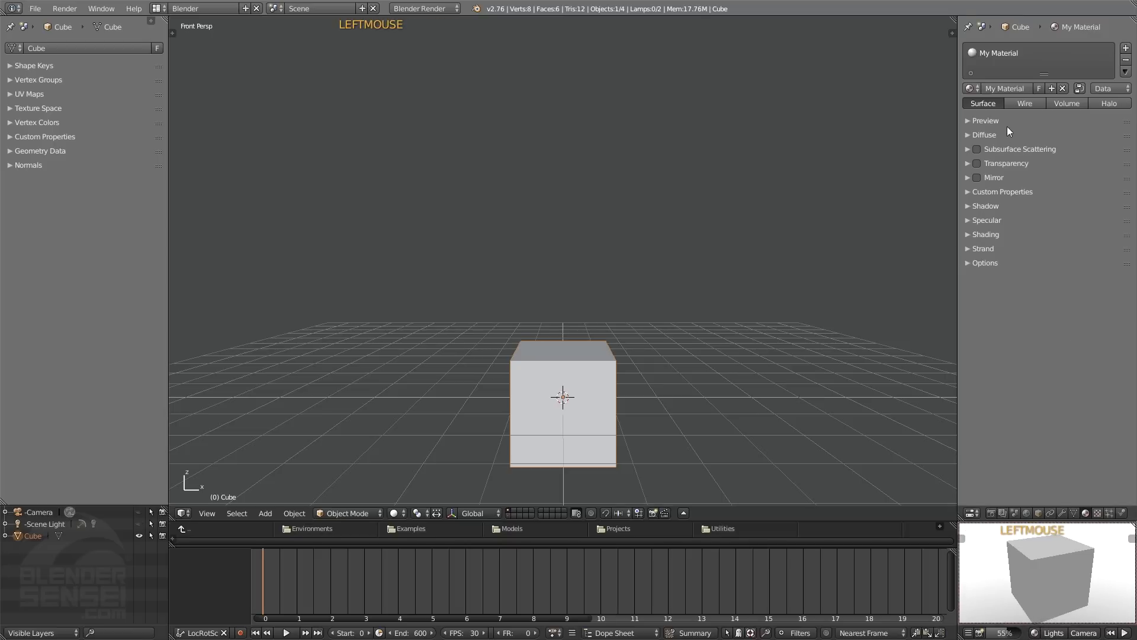
# - Expand the Preview and Diffuse sections of the material settings
pyautogui.click(966, 121)
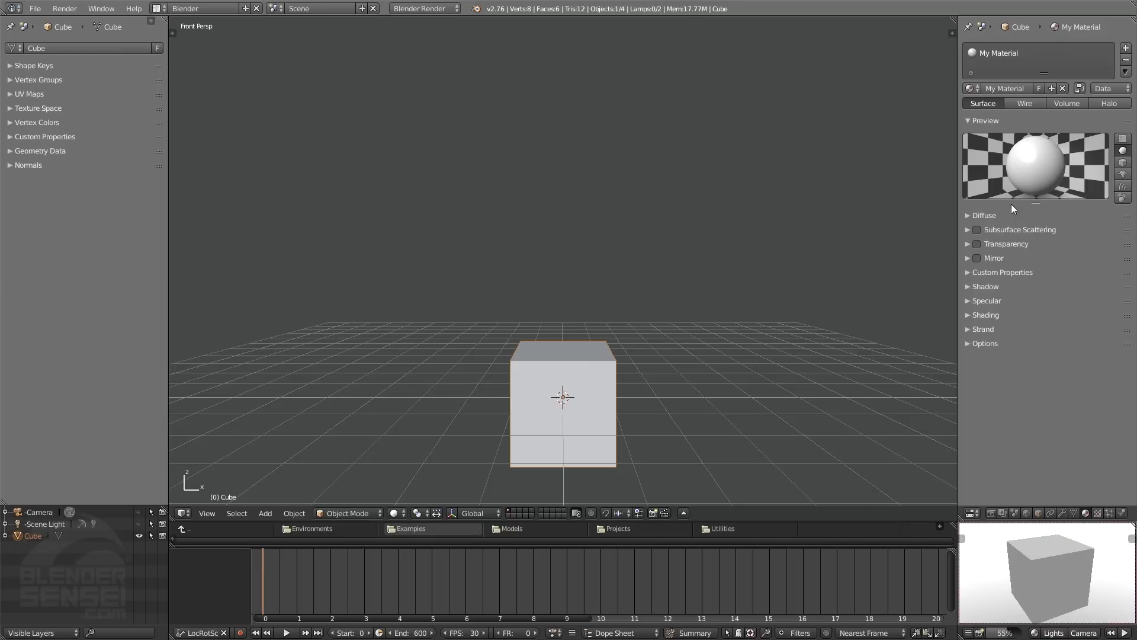
pyautogui.moveTo(1121, 217)
pyautogui.mouseDown()
pyautogui.moveTo(1129, 283)
pyautogui.moveTo(1127, 215)
pyautogui.mouseUp()
pyautogui.click(969, 214)
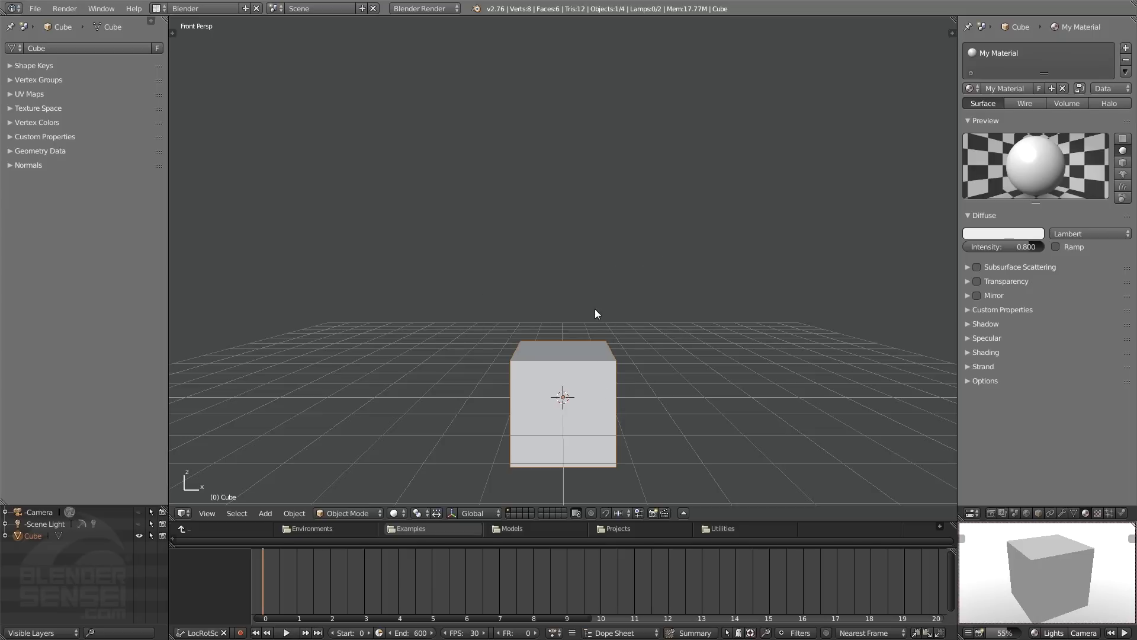
# - Try a pink diffuse colour on the cube's material, raising its HSV saturation to reach RGB 0.623, 0.144, 0.522
pyautogui.click(1019, 234)
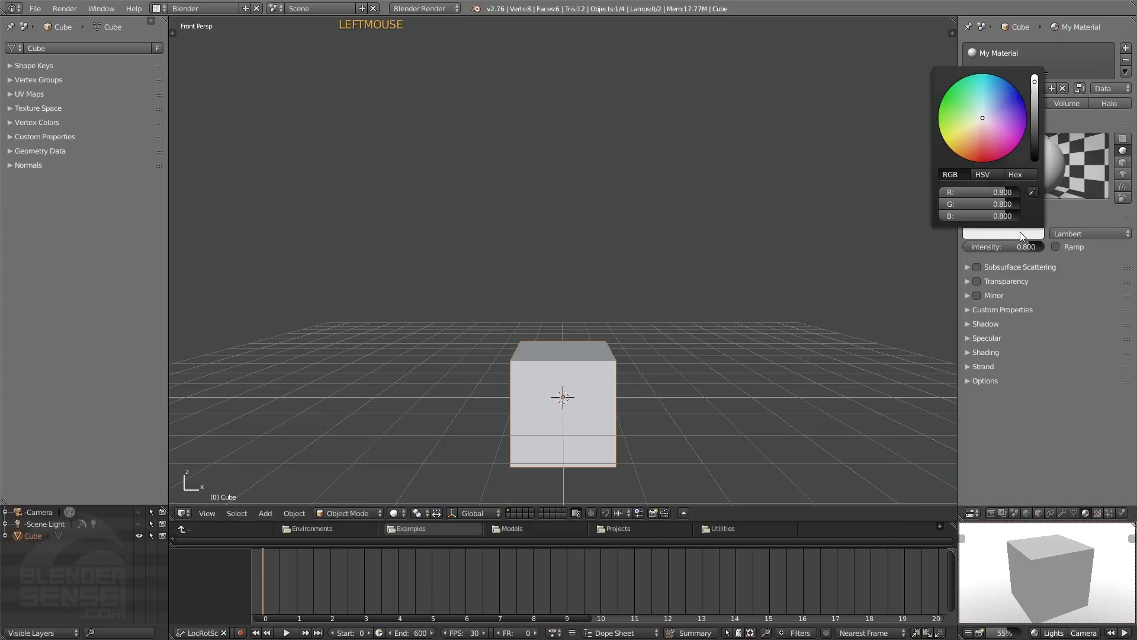
pyautogui.moveTo(987, 119)
pyautogui.mouseDown()
pyautogui.moveTo(944, 95)
pyautogui.moveTo(1023, 99)
pyautogui.moveTo(1016, 141)
pyautogui.moveTo(983, 161)
pyautogui.moveTo(975, 194)
pyautogui.moveTo(991, 193)
pyautogui.moveTo(988, 204)
pyautogui.moveTo(956, 204)
pyautogui.moveTo(984, 215)
pyautogui.mouseUp()
pyautogui.click(985, 175)
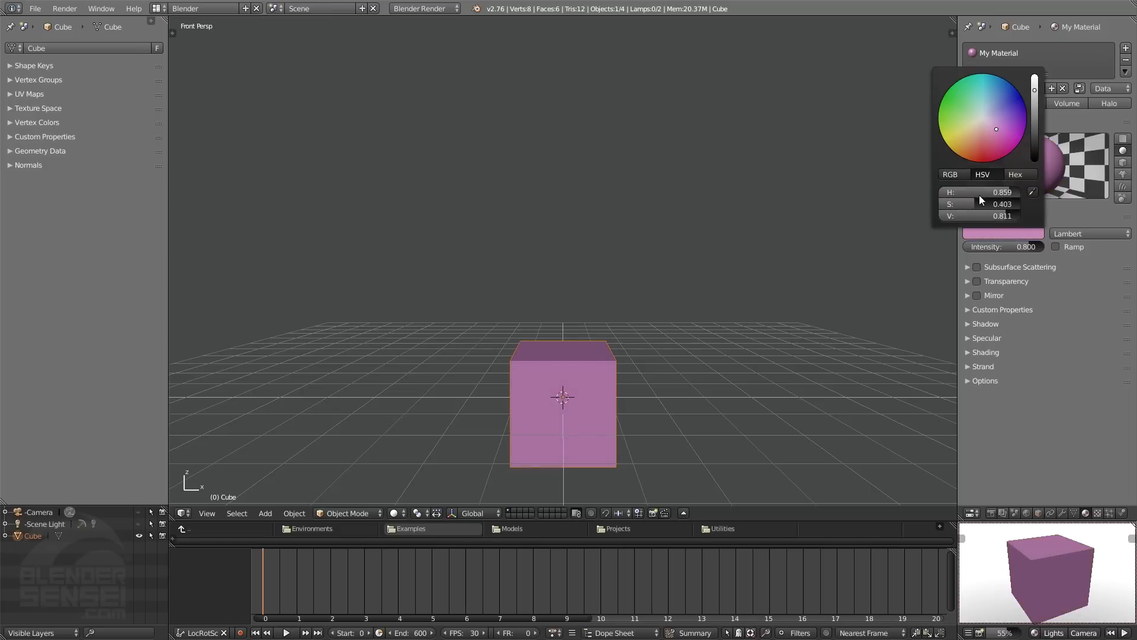
pyautogui.moveTo(973, 204)
pyautogui.mouseDown()
pyautogui.moveTo(1007, 204)
pyautogui.moveTo(940, 203)
pyautogui.moveTo(1004, 204)
pyautogui.moveTo(957, 204)
pyautogui.moveTo(991, 204)
pyautogui.moveTo(979, 204)
pyautogui.mouseUp()
pyautogui.click(952, 175)
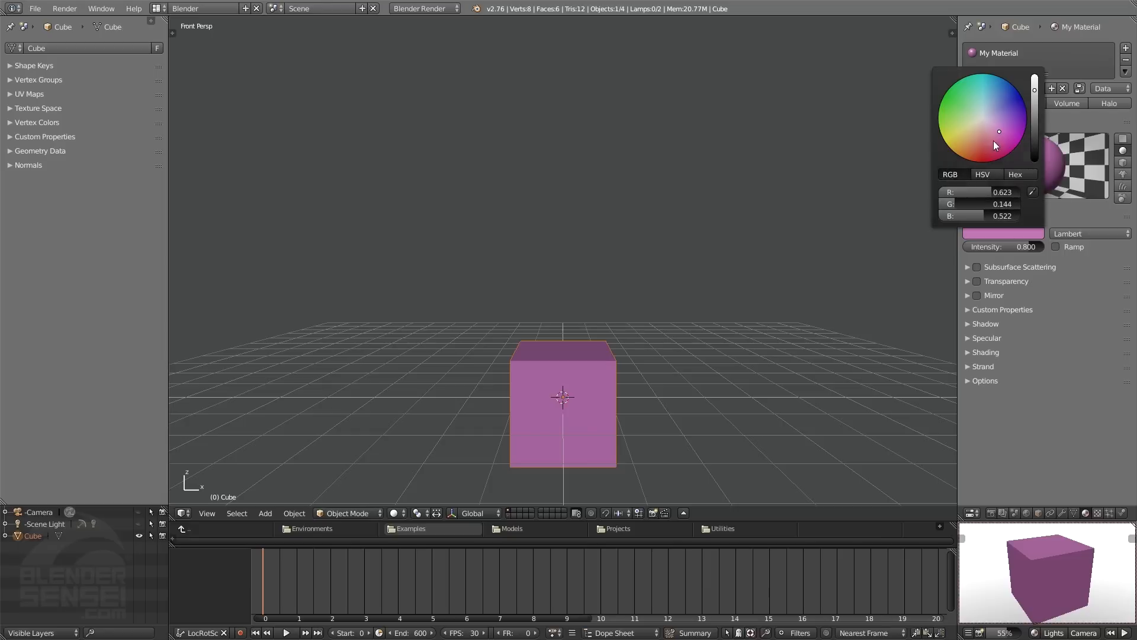
# - Try a green with saturation 0.354, and settle on a purple diffuse colour of H 0.763, S 0.656, V 0.811
pyautogui.moveTo(994, 140); pyautogui.dragTo(971, 91)
pyautogui.click(983, 174)
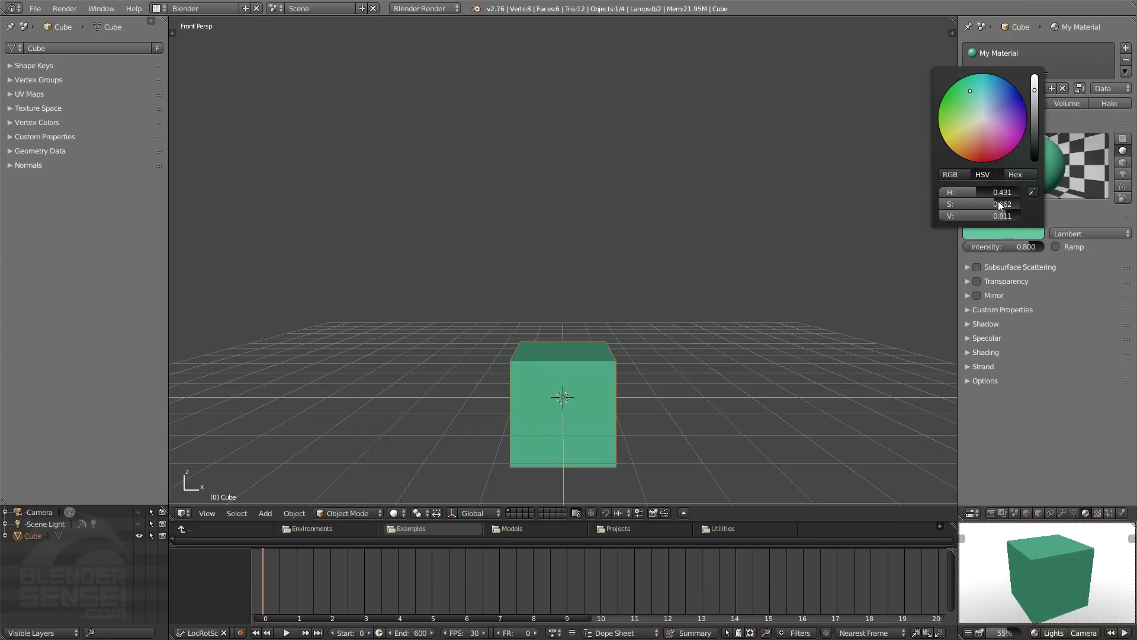
pyautogui.moveTo(1000, 205)
pyautogui.mouseDown()
pyautogui.moveTo(963, 205)
pyautogui.moveTo(984, 205)
pyautogui.mouseUp()
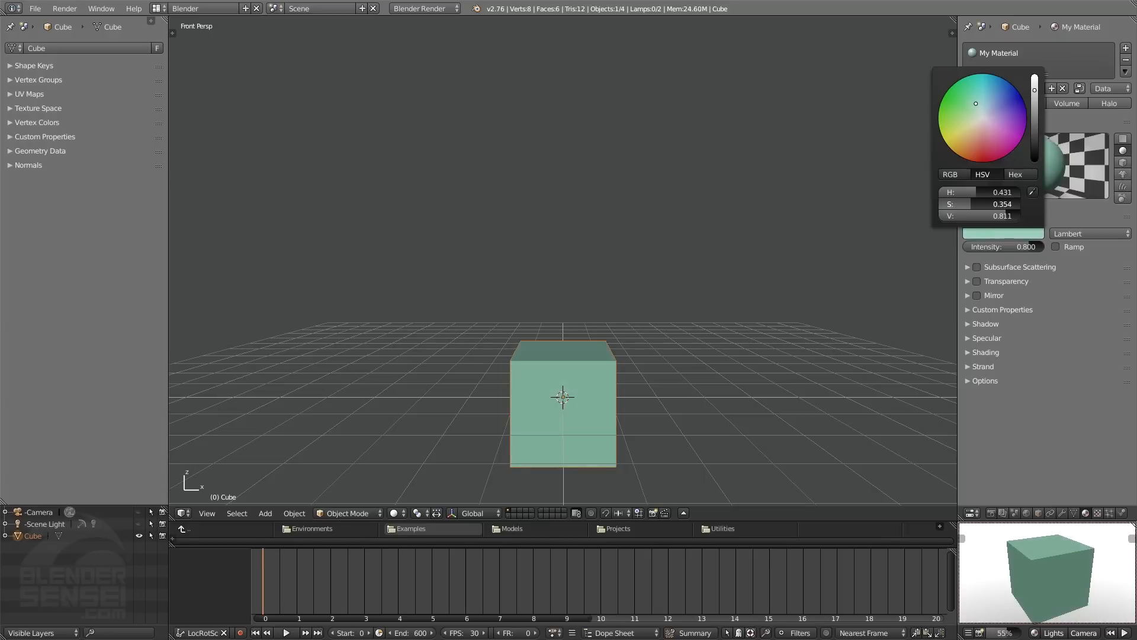
pyautogui.moveTo(989, 119)
pyautogui.mouseDown()
pyautogui.moveTo(985, 146)
pyautogui.moveTo(1007, 105)
pyautogui.moveTo(1012, 121)
pyautogui.mouseUp()
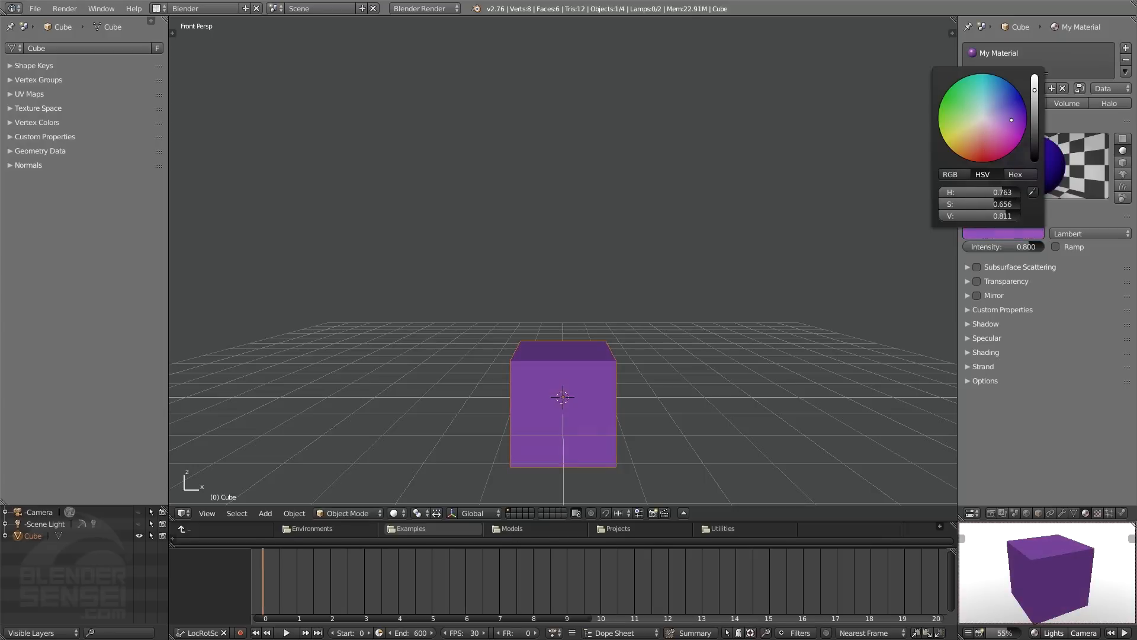
pyautogui.click(1106, 232)
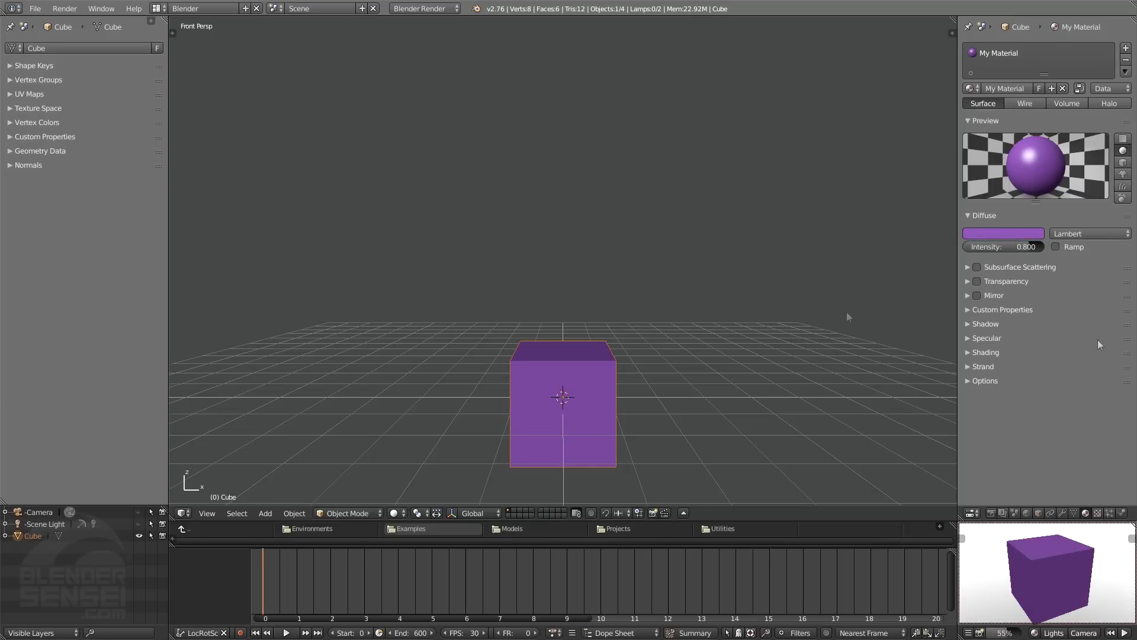
# - Try the Minnaert and Toon diffuse shader models, and return to Lambert with the diffuse intensity at 1.000
pyautogui.click(1112, 233)
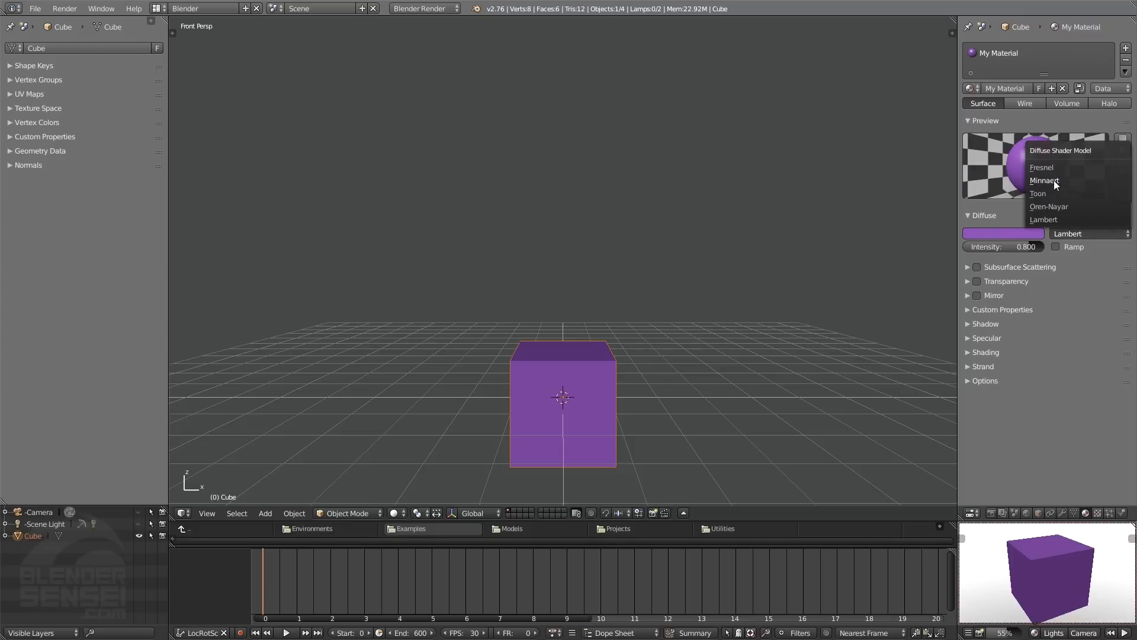
pyautogui.click(1054, 181)
pyautogui.click(1101, 229)
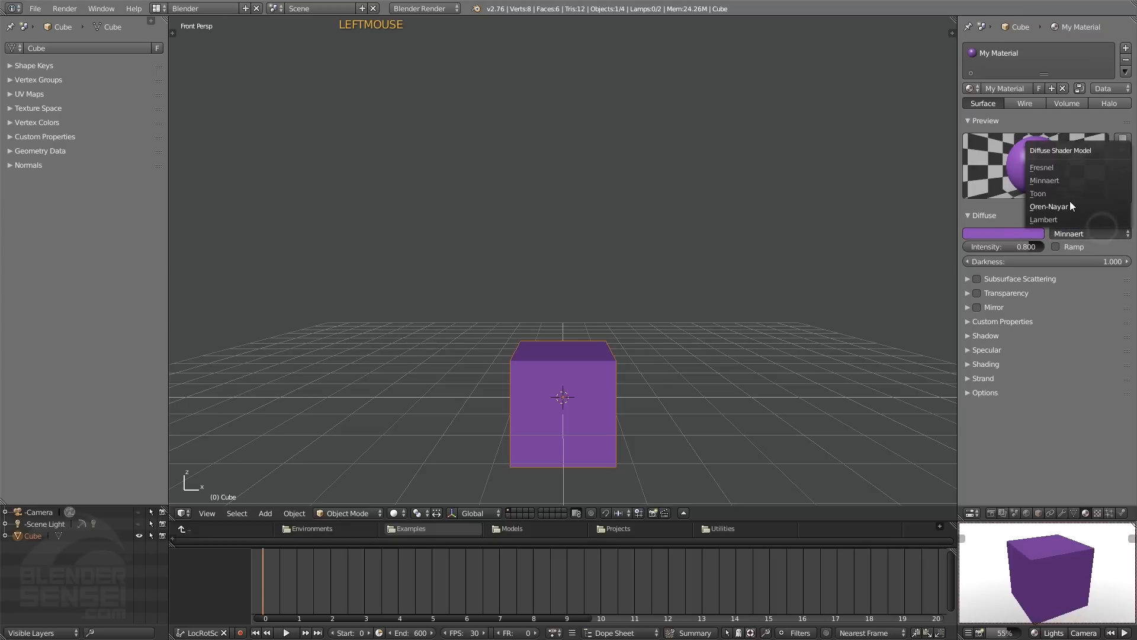
pyautogui.click(1041, 194)
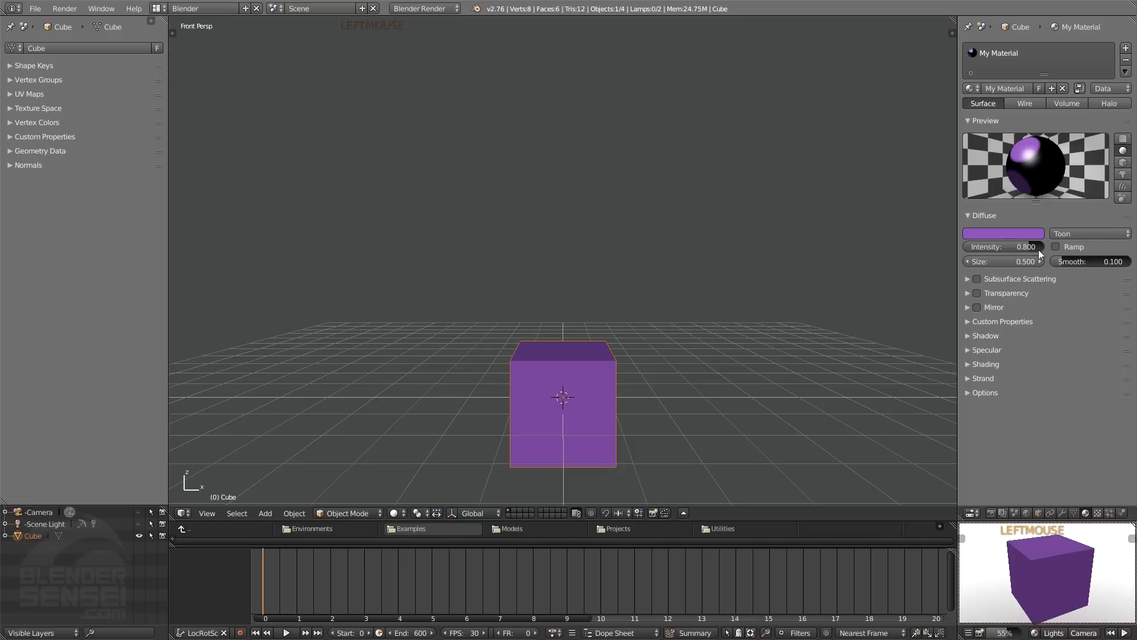
pyautogui.click(1075, 235)
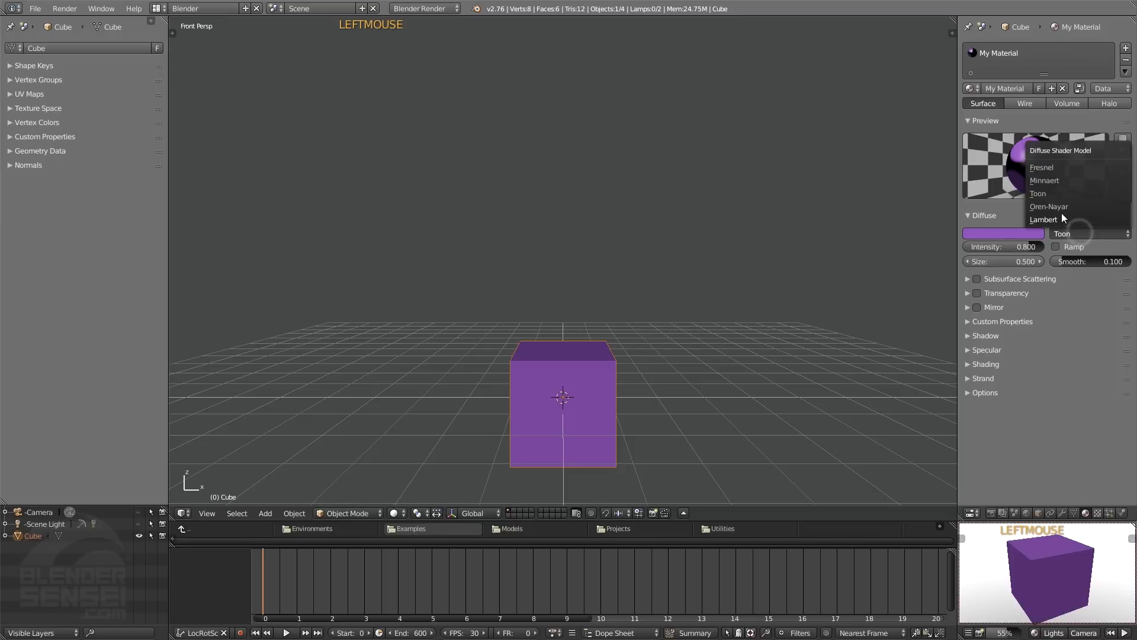
pyautogui.click(1061, 212)
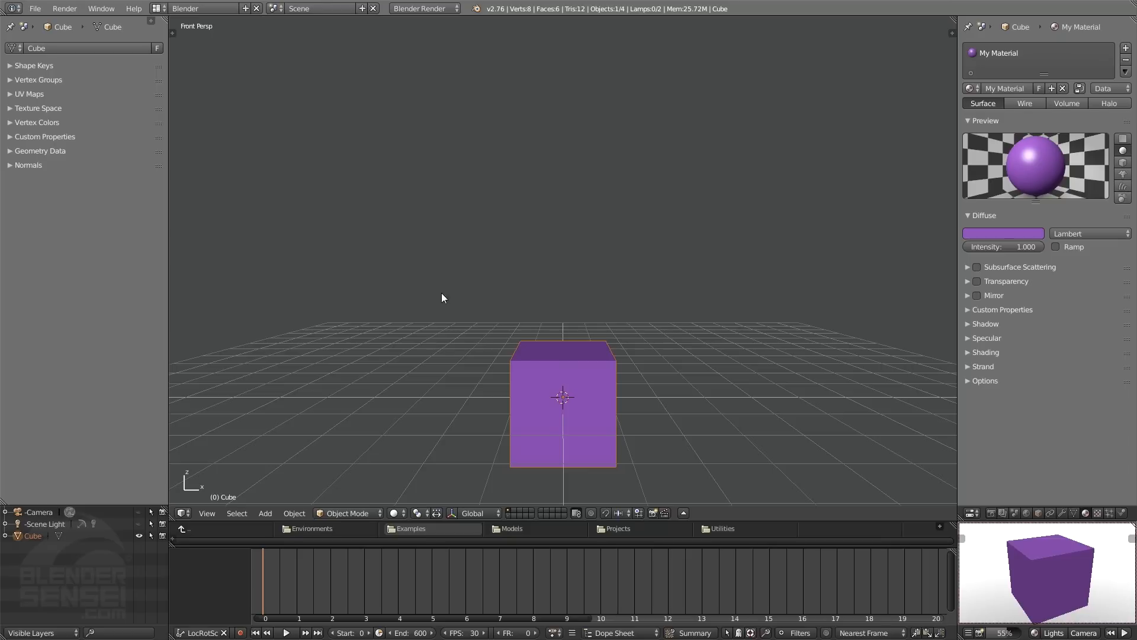
# - Add a Monkey mesh above and to the right of the cube and smooth it with subdivision
pyautogui.rightClick(732, 278)
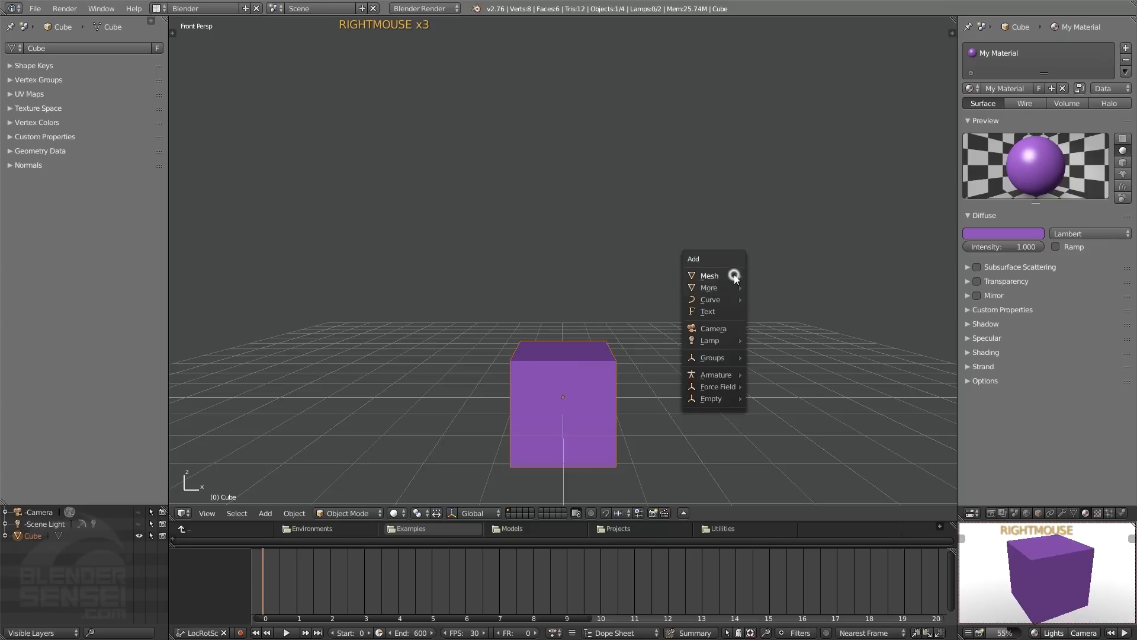
pyautogui.click(778, 387)
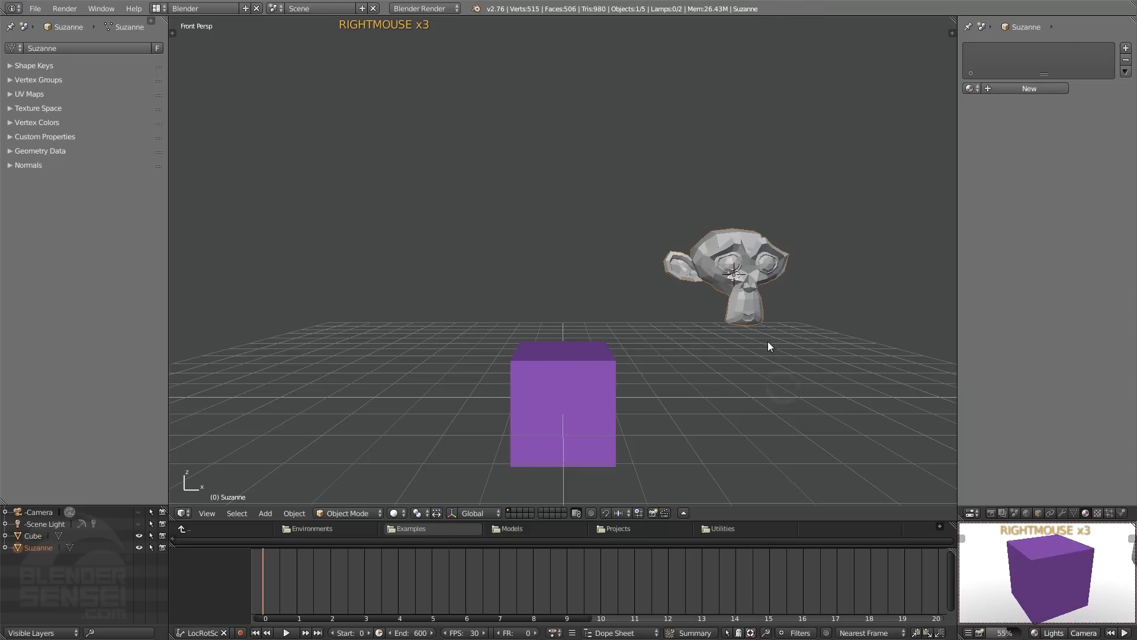
pyautogui.press('w')
pyautogui.press('w')
# - Scale the monkey up uniformly by about 1.76
pyautogui.press('s')
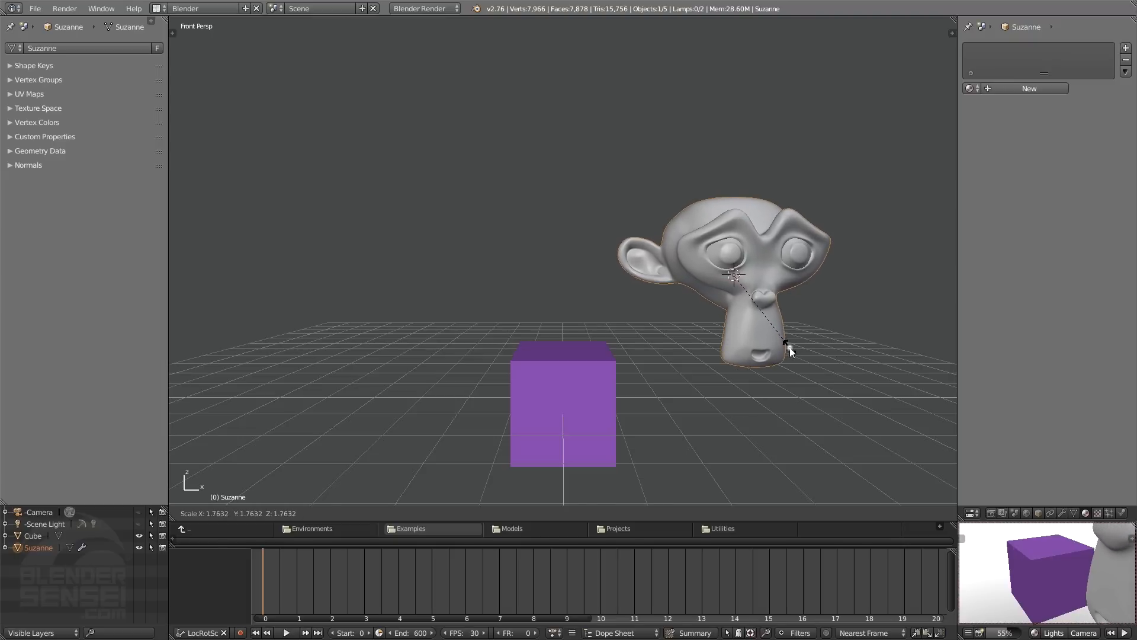
pyautogui.click(788, 347)
pyautogui.keyDown('shift'); pyautogui.moveTo(742, 287); pyautogui.dragTo(757, 292, button='middle'); pyautogui.keyUp('shift')
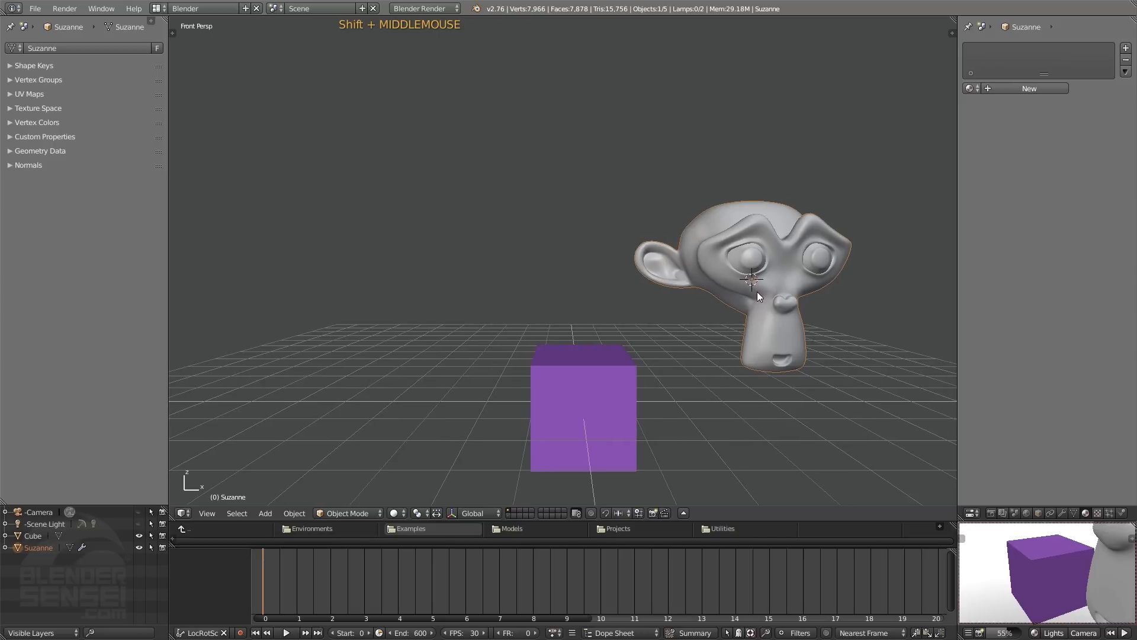
# - Add a UV Sphere above and to the left of the cube and scale it up by about 1.59
pyautogui.rightClick(423, 282)
pyautogui.rightClick(423, 282)
pyautogui.moveTo(422, 283)
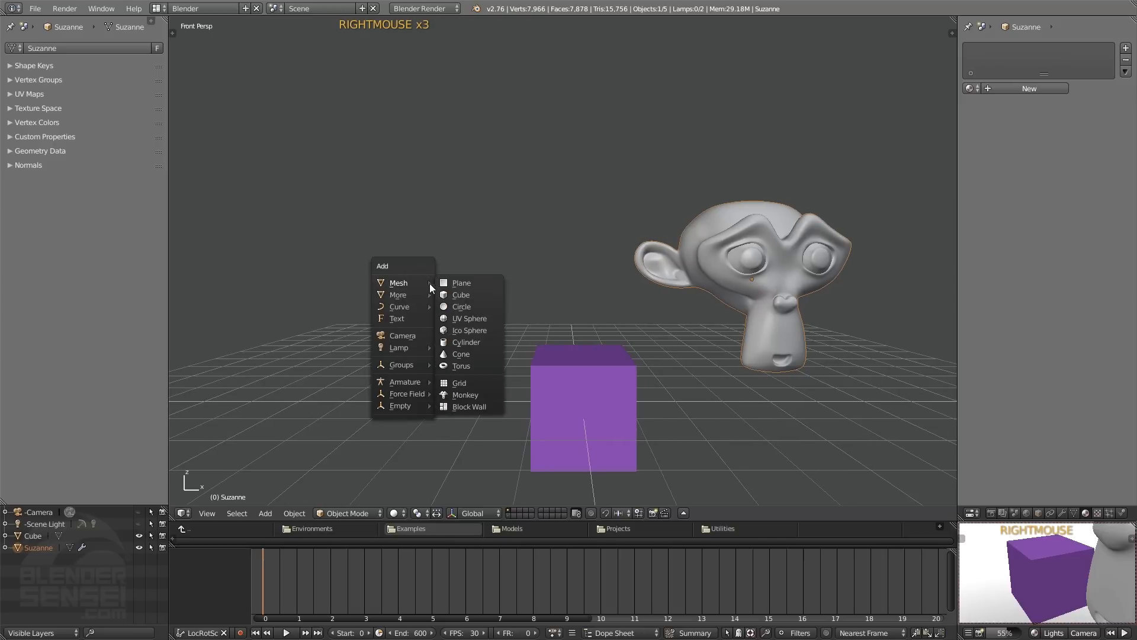
pyautogui.click(468, 319)
pyautogui.press('s')
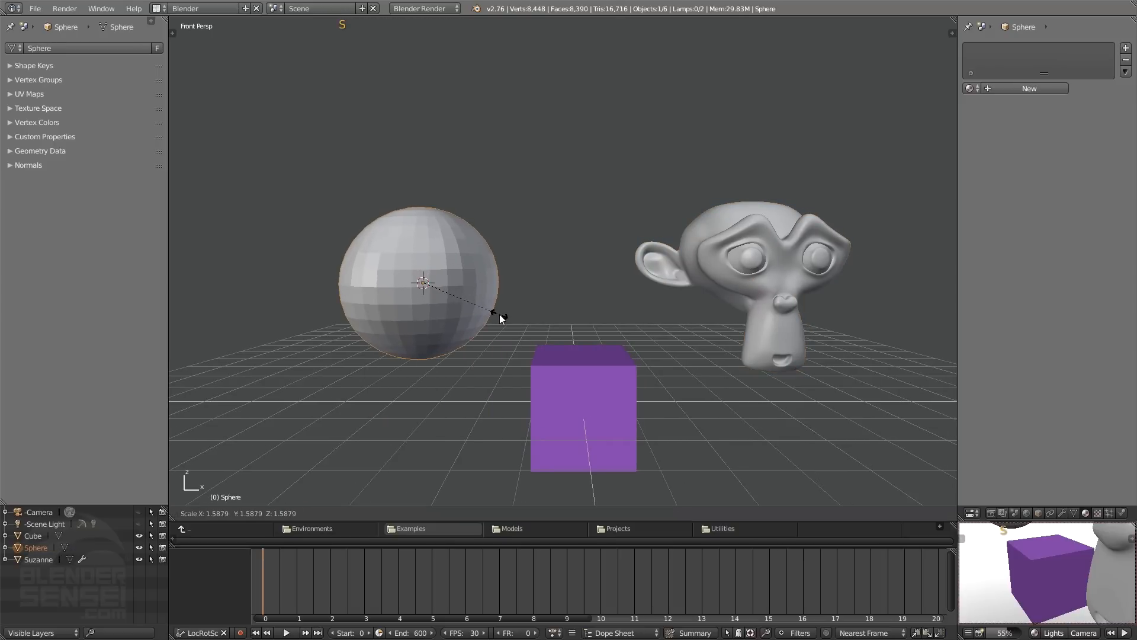
pyautogui.click(499, 315)
# - Smooth the sphere with subdivision so its faceted surface is rounded
pyautogui.press('w')
pyautogui.press('w')
pyautogui.keyDown('shift'); pyautogui.moveTo(485, 297); pyautogui.dragTo(464, 296, button='middle'); pyautogui.keyUp('shift')
# - Add a Torus mesh above the cube, between the sphere and the monkey, and lower it slightly along the global Z axis
pyautogui.moveTo(541, 178); pyautogui.dragTo(533, 216, button='middle')
pyautogui.rightClick(533, 146)
pyautogui.rightClick(533, 147)
pyautogui.rightClick(533, 147)
pyautogui.moveTo(533, 148)
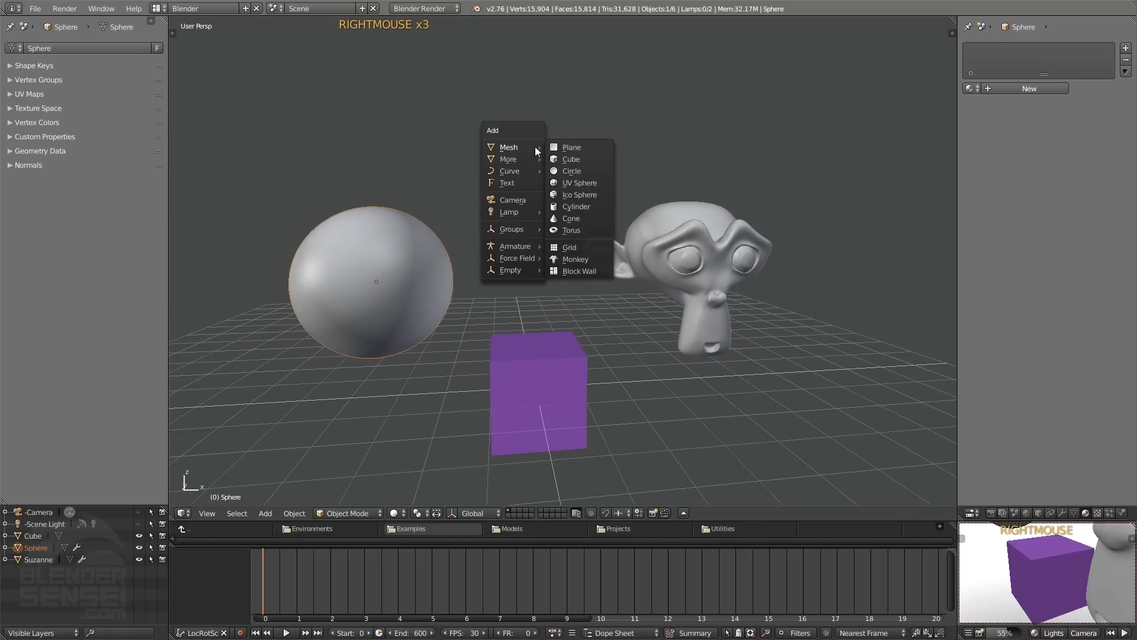
pyautogui.click(578, 228)
pyautogui.press('g')
pyautogui.press('z')
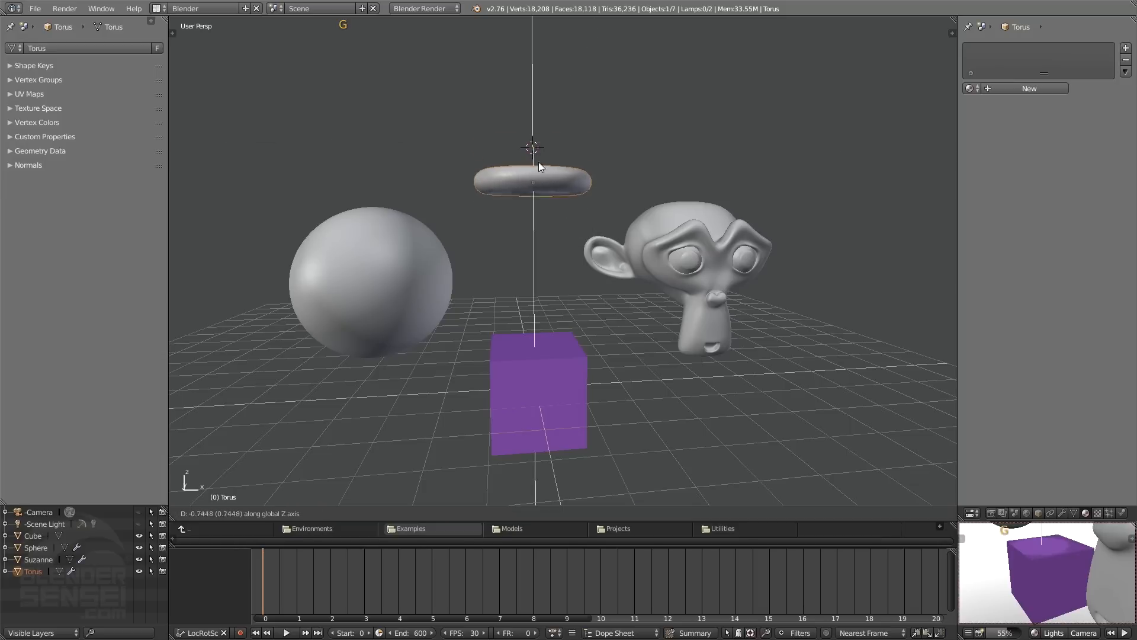
pyautogui.click(542, 176)
# - Scale the torus up uniformly and lower it about 2.47 along the global Z axis onto the top of the cube
pyautogui.press('s')
pyautogui.click(567, 196)
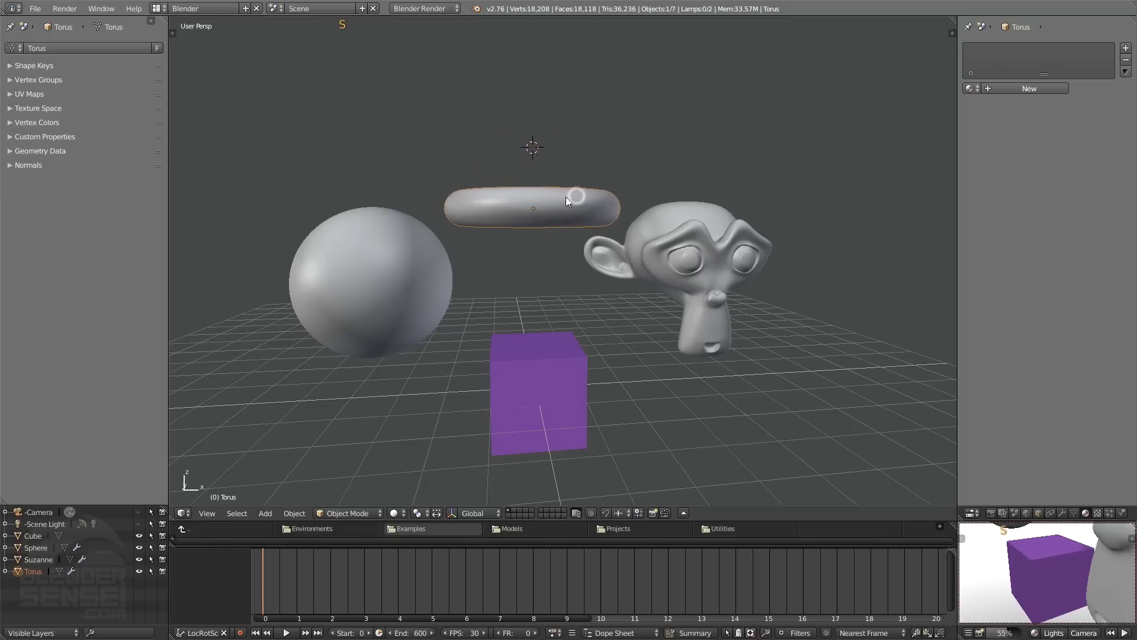
pyautogui.moveTo(566, 198)
pyautogui.mouseDown(button='middle')
pyautogui.moveTo(651, 219)
pyautogui.moveTo(577, 211)
pyautogui.mouseUp(button='middle')
pyautogui.press('g')
pyautogui.press('z')
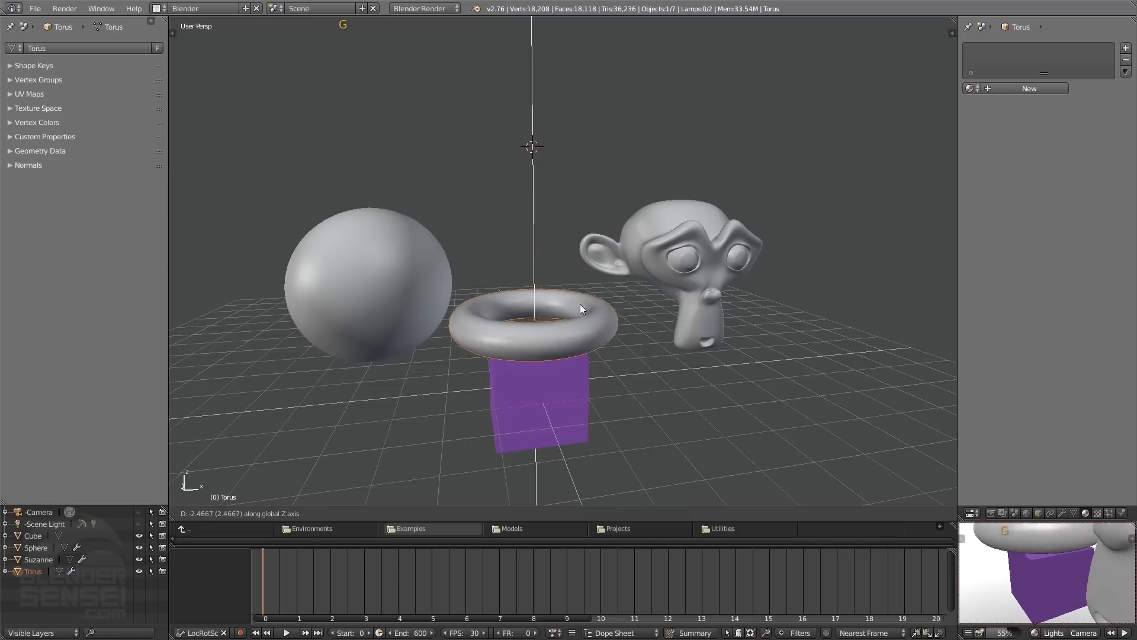
pyautogui.click(585, 303)
# - Show the list of existing materials available for the monkey without assigning one
pyautogui.moveTo(586, 303); pyautogui.dragTo(817, 325, button='middle')
pyautogui.press('s')
pyautogui.press('s')
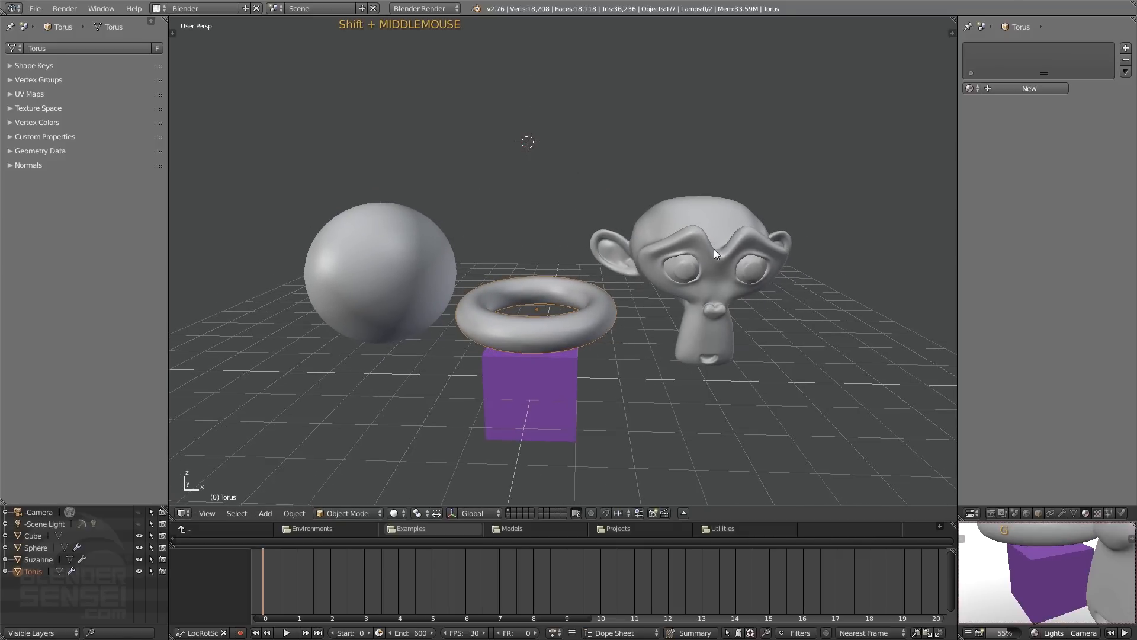
pyautogui.click(713, 249)
pyautogui.moveTo(700, 301); pyautogui.dragTo(744, 207, button='middle')
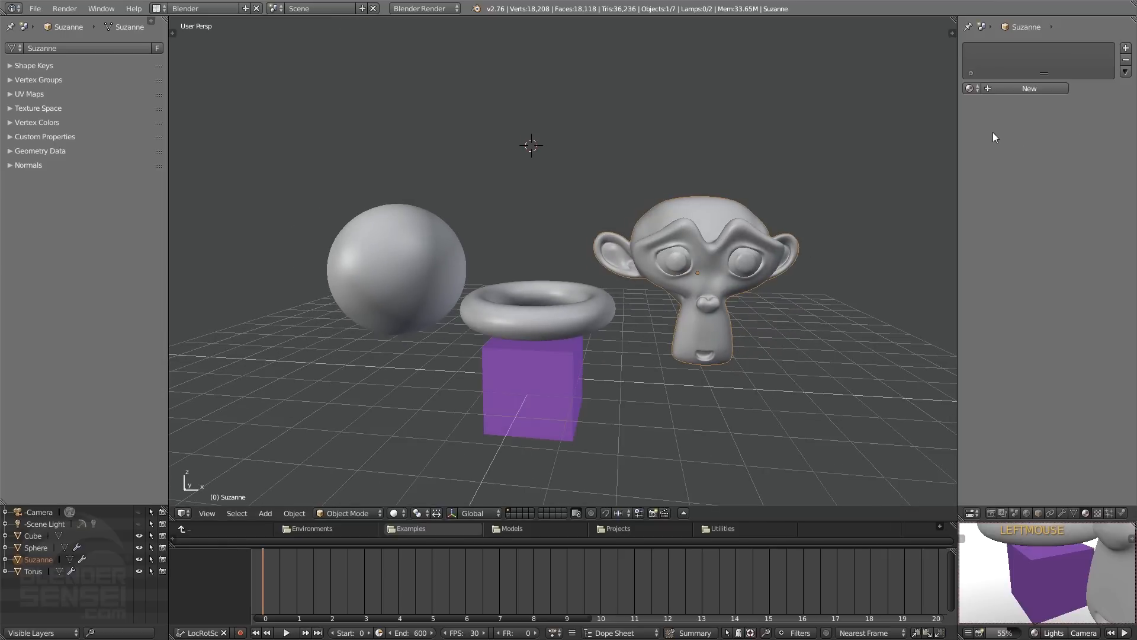
pyautogui.click(973, 89)
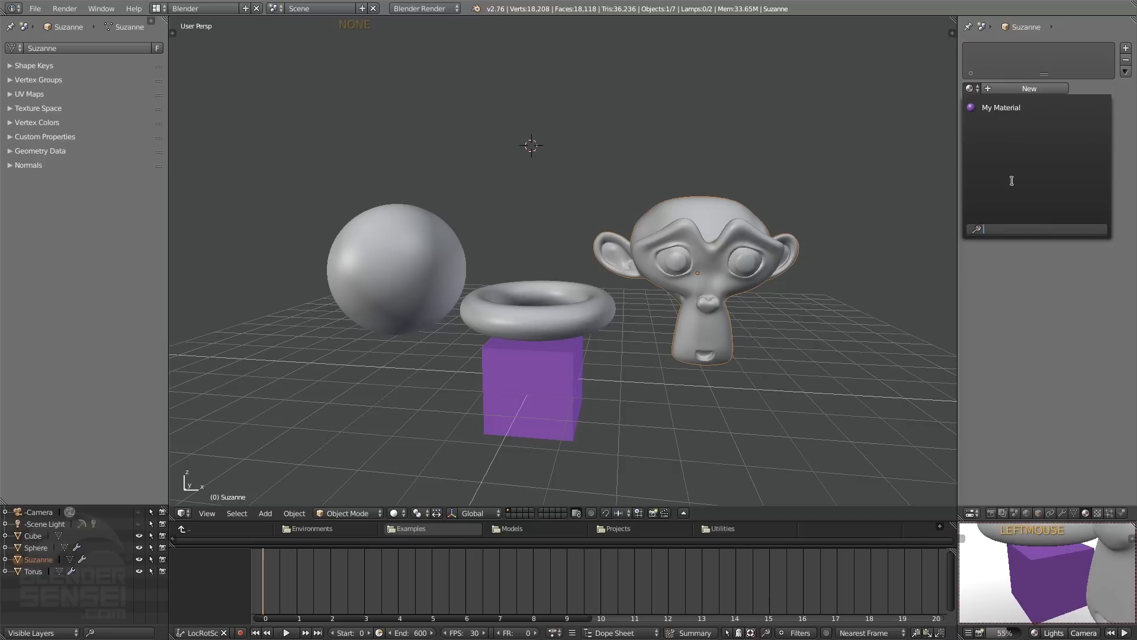
pyautogui.moveTo(657, 264); pyautogui.dragTo(672, 260, button='middle')
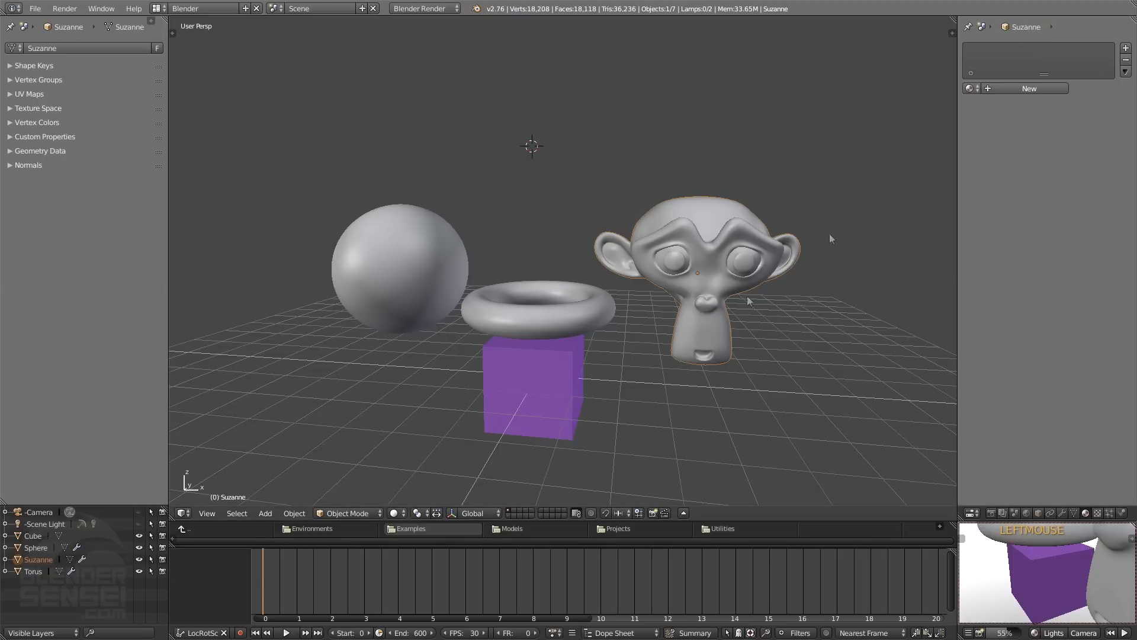
# - Assign the cube's existing My Material to the monkey
pyautogui.click(556, 399)
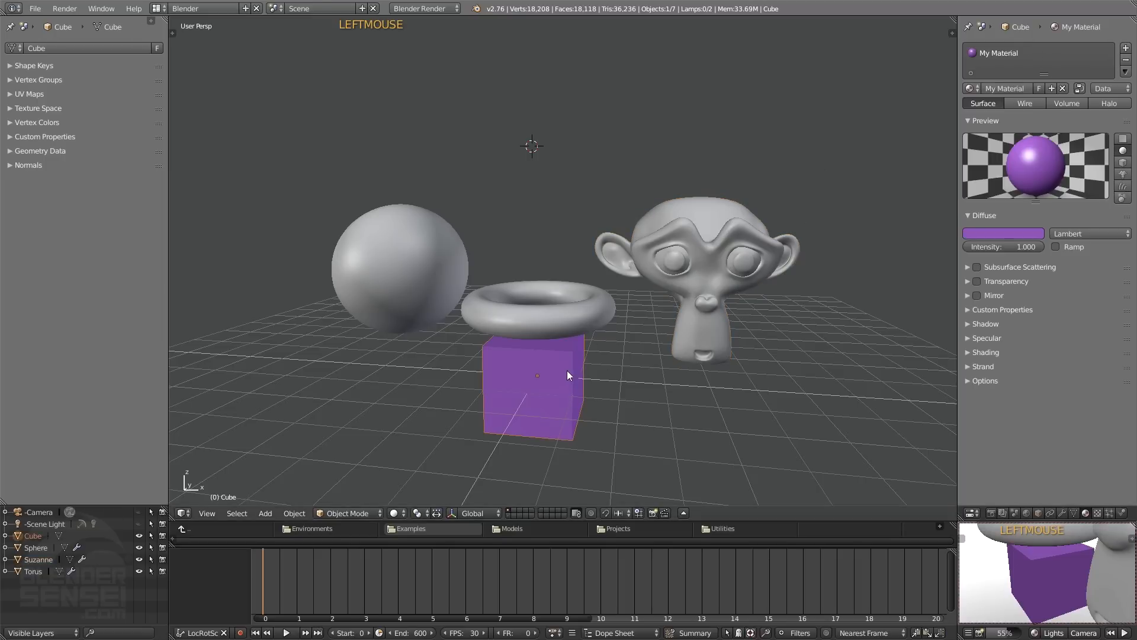
pyautogui.click(677, 254)
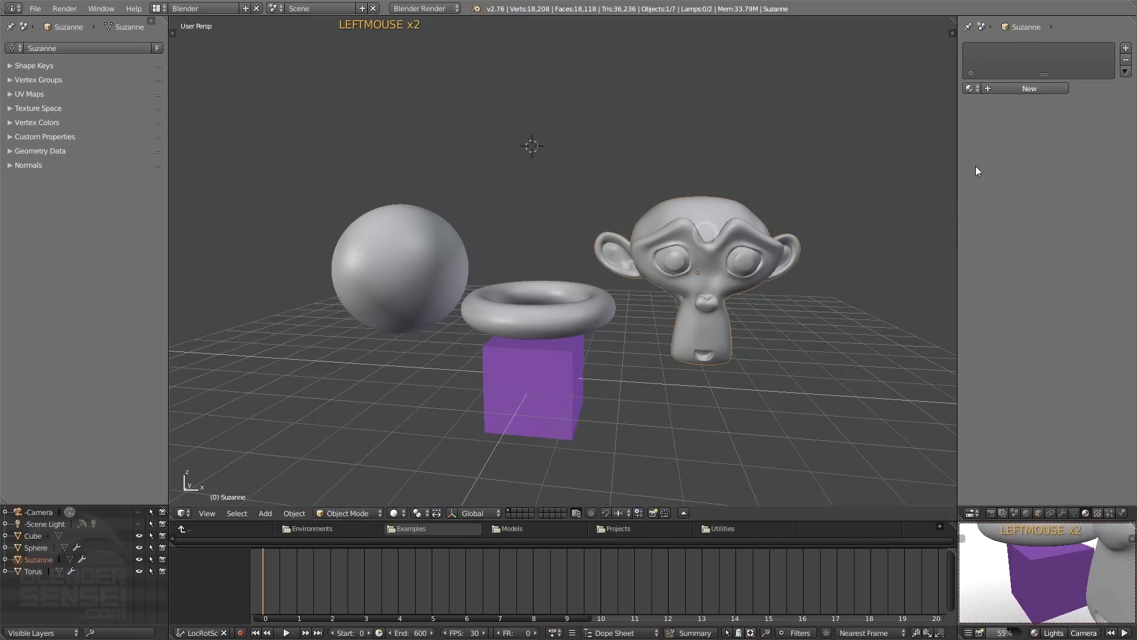
pyautogui.click(971, 88)
pyautogui.click(988, 107)
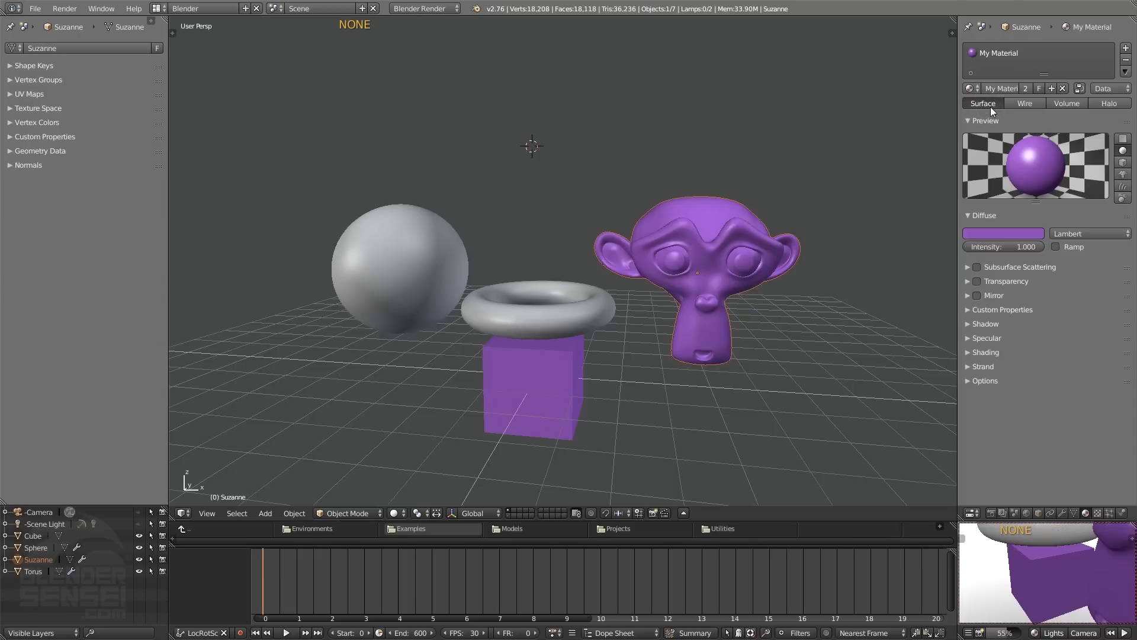
# - Select the torus and the sphere together and assign My Material to both
pyautogui.keyDown('shift'); pyautogui.moveTo(667, 322); pyautogui.dragTo(766, 297, button='middle'); pyautogui.keyUp('shift')
pyautogui.click(711, 286)
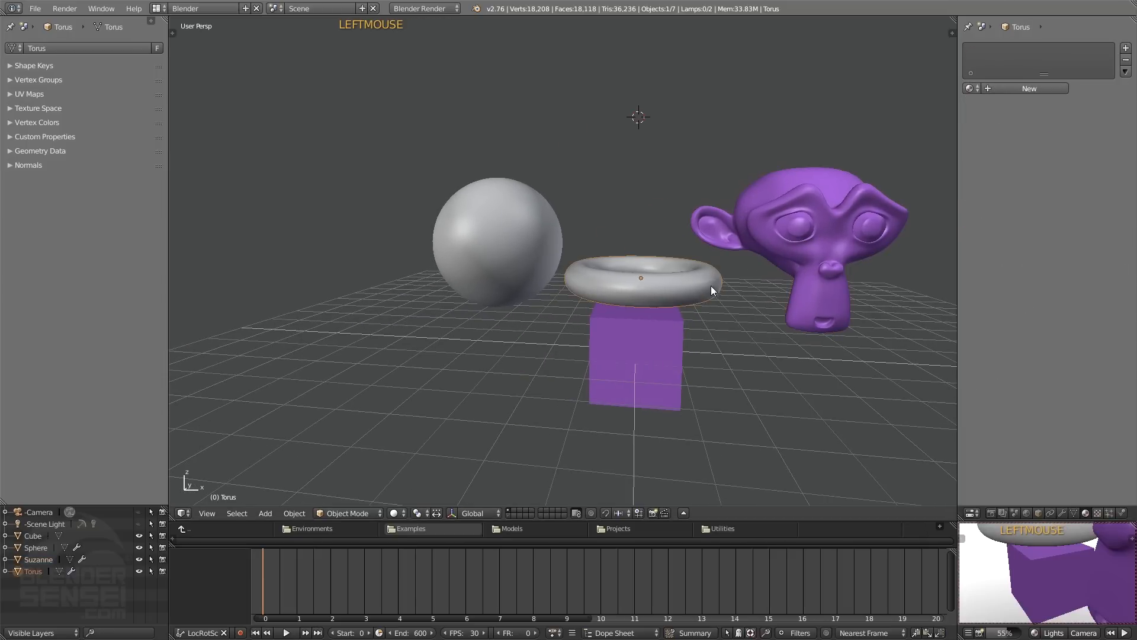
pyautogui.keyDown('shift'); pyautogui.moveTo(619, 277); pyautogui.dragTo(609, 247, button='middle'); pyautogui.keyUp('shift')
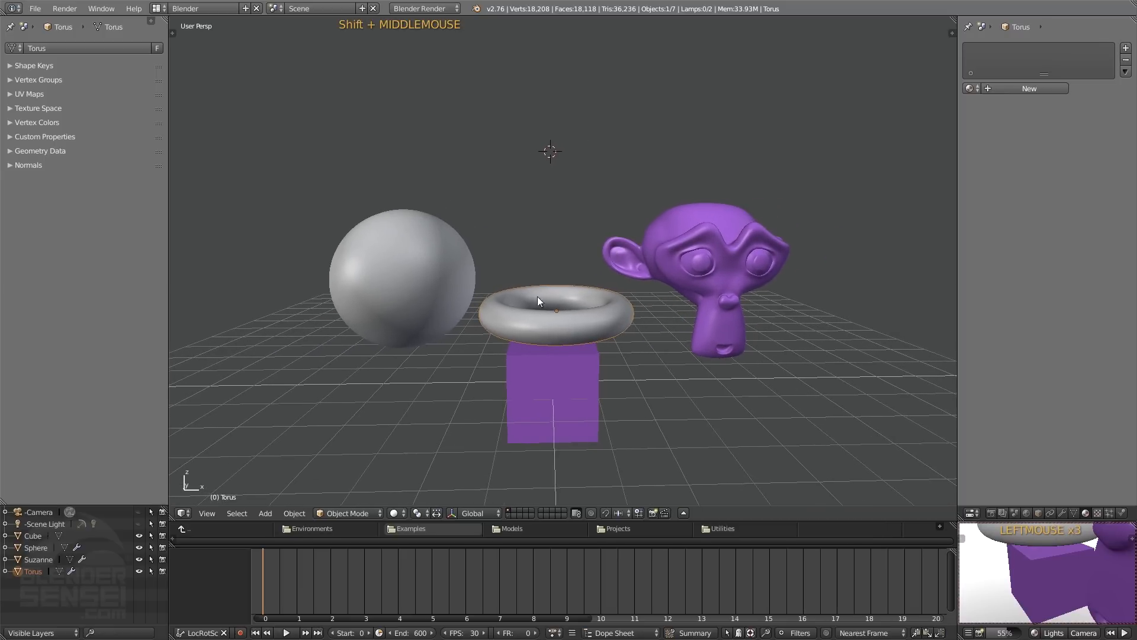
pyautogui.keyDown('shift'); pyautogui.click(431, 266); pyautogui.keyUp('shift')
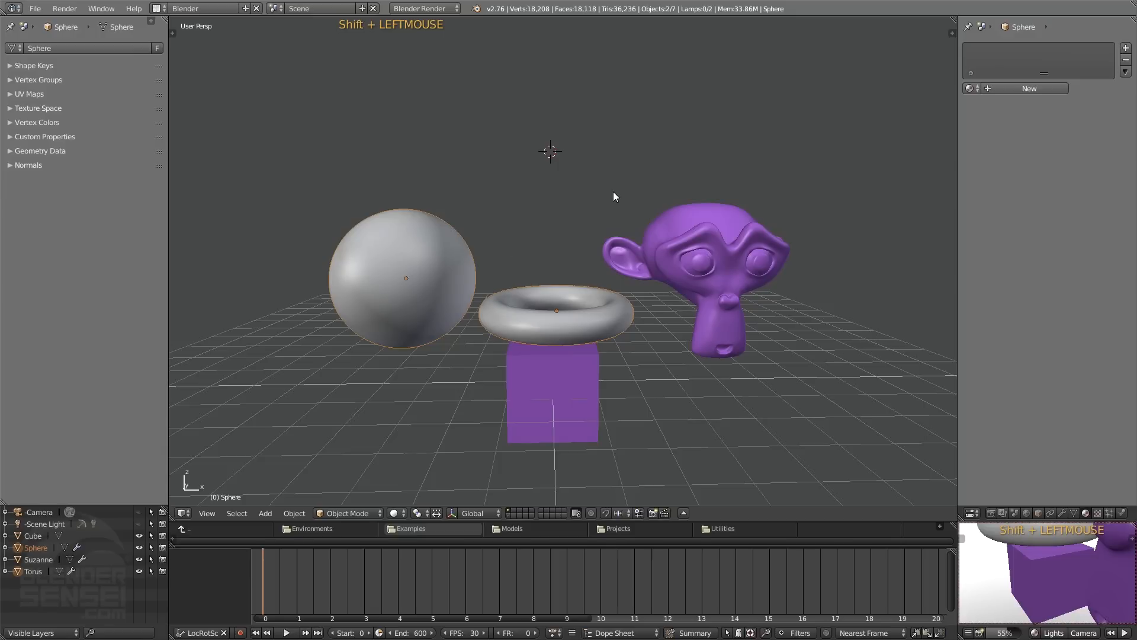
pyautogui.press('q')
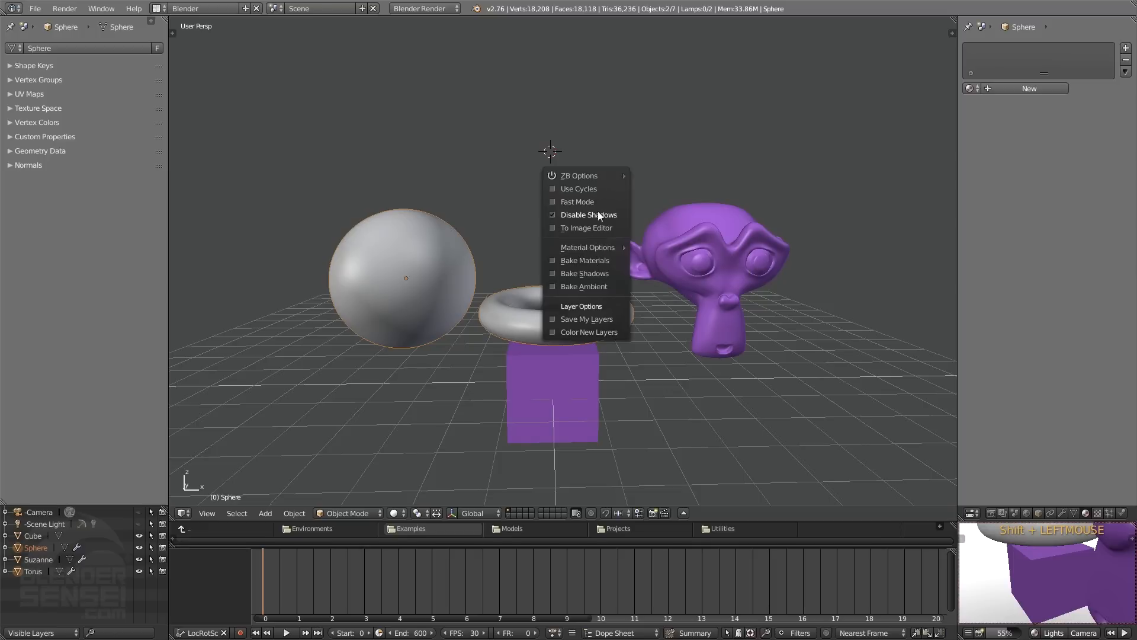
pyautogui.moveTo(576, 247)
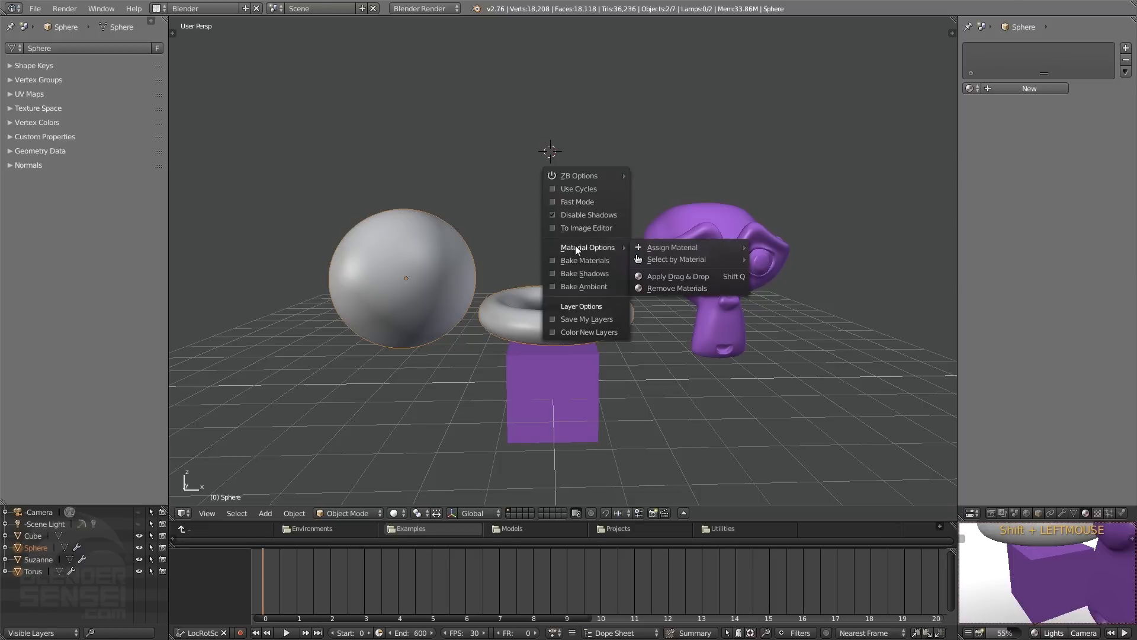
pyautogui.moveTo(669, 247)
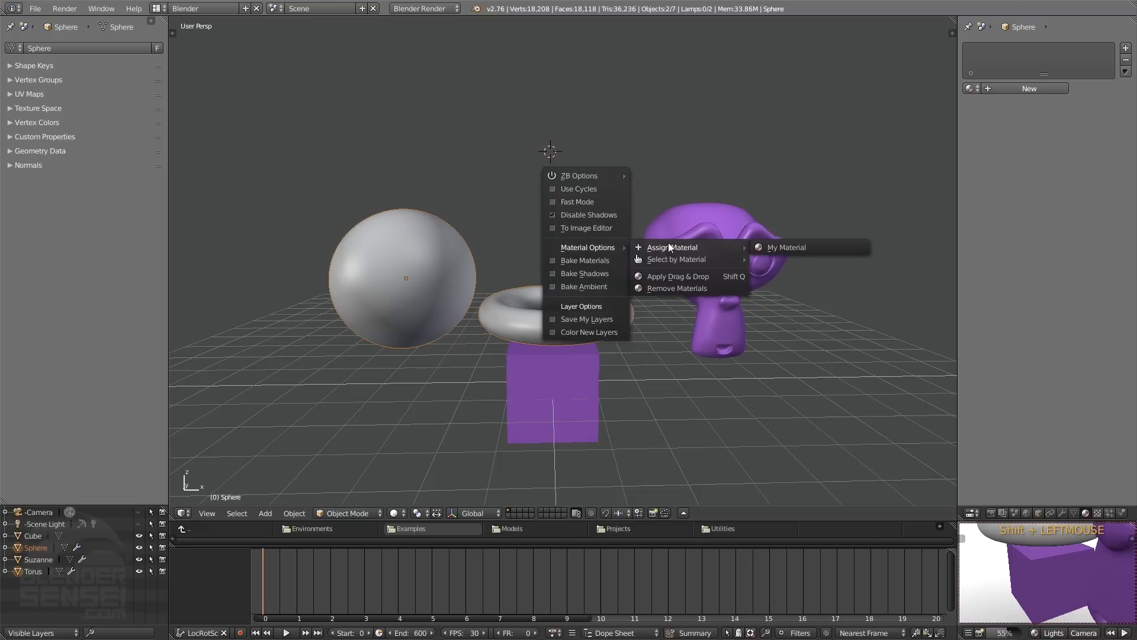
pyautogui.click(784, 248)
# - Select the cube, sphere and torus in turn to examine which material each one uses
pyautogui.moveTo(652, 308)
pyautogui.mouseDown(button='middle')
pyautogui.moveTo(621, 317)
pyautogui.moveTo(645, 310)
pyautogui.mouseUp(button='middle')
pyautogui.click(577, 398)
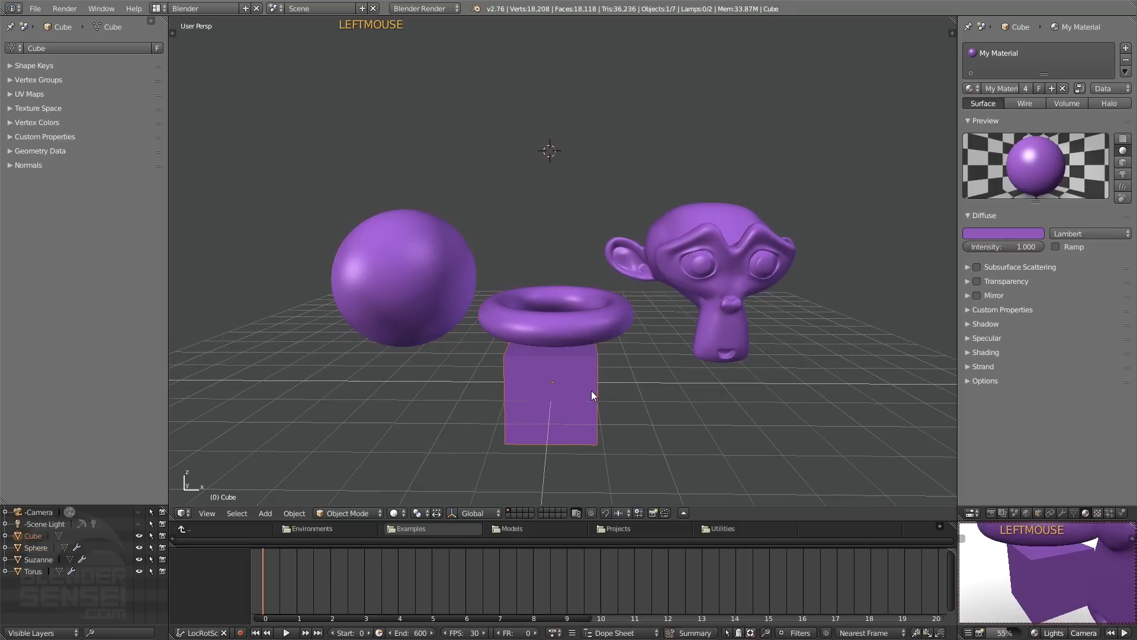
pyautogui.click(466, 265)
pyautogui.click(471, 264)
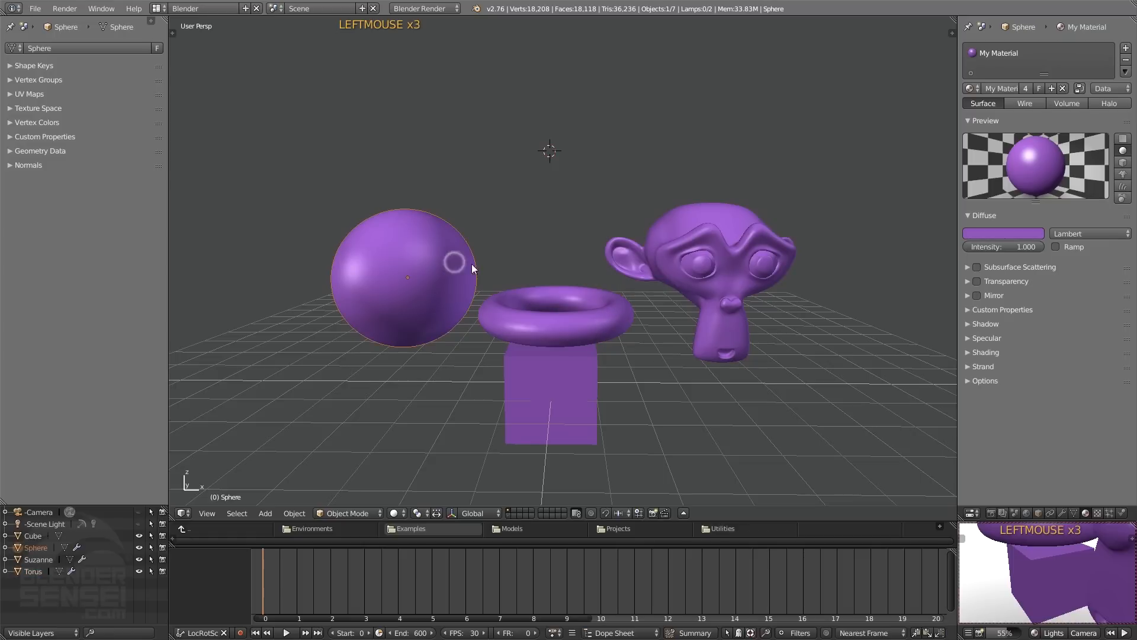
pyautogui.click(572, 320)
pyautogui.keyDown('shift'); pyautogui.moveTo(605, 311); pyautogui.dragTo(590, 310, button='middle'); pyautogui.keyUp('shift')
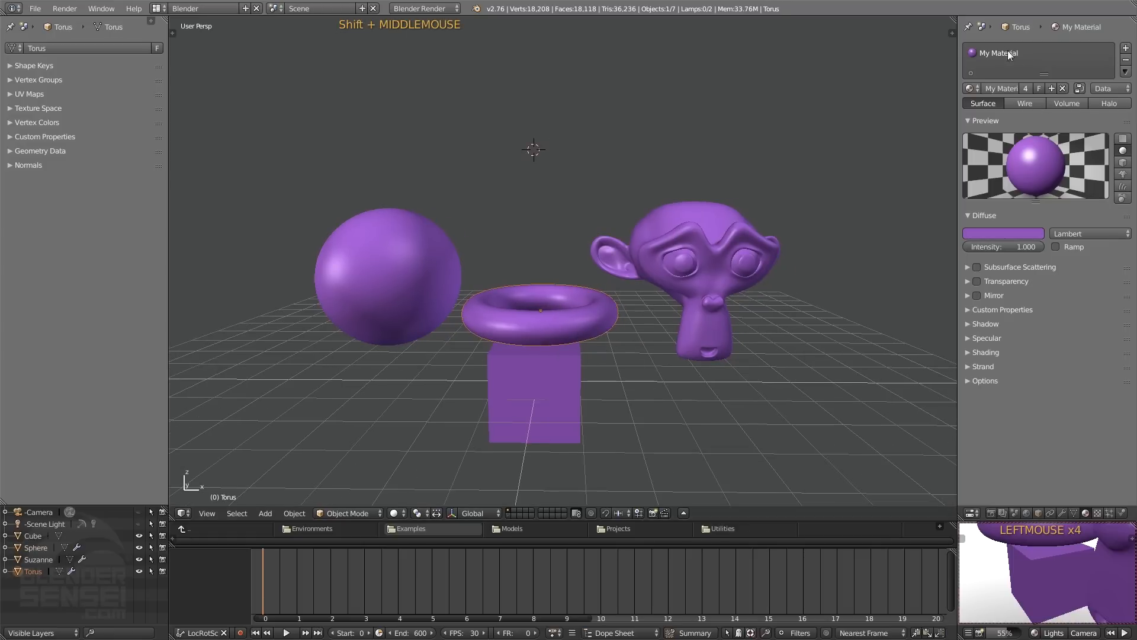
pyautogui.moveTo(573, 319); pyautogui.dragTo(565, 417, button='middle')
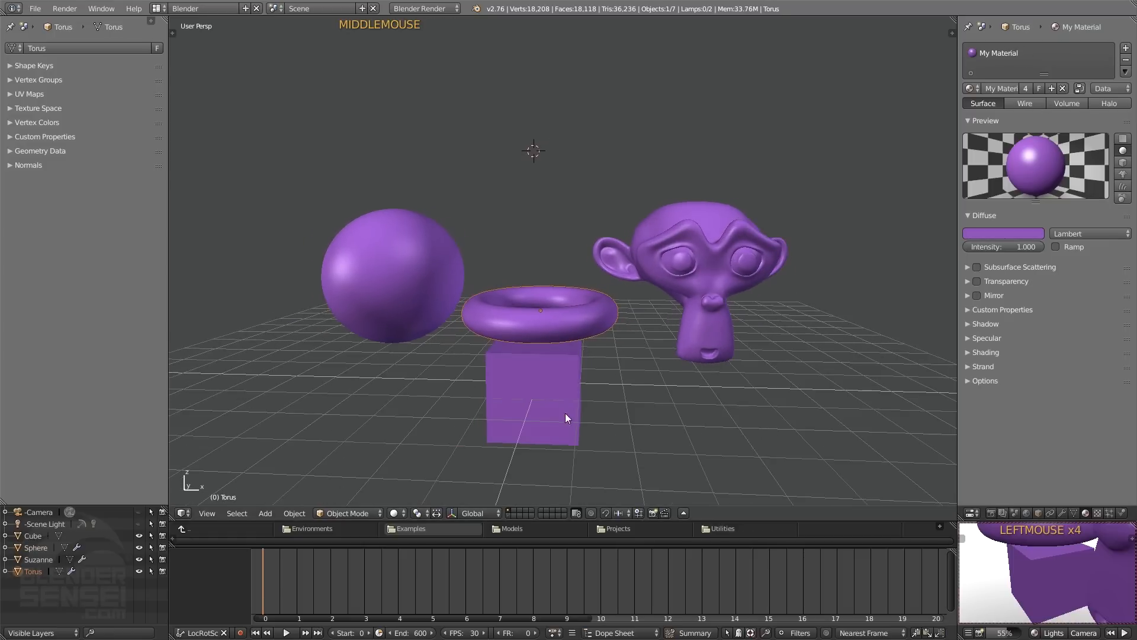
pyautogui.click(564, 392)
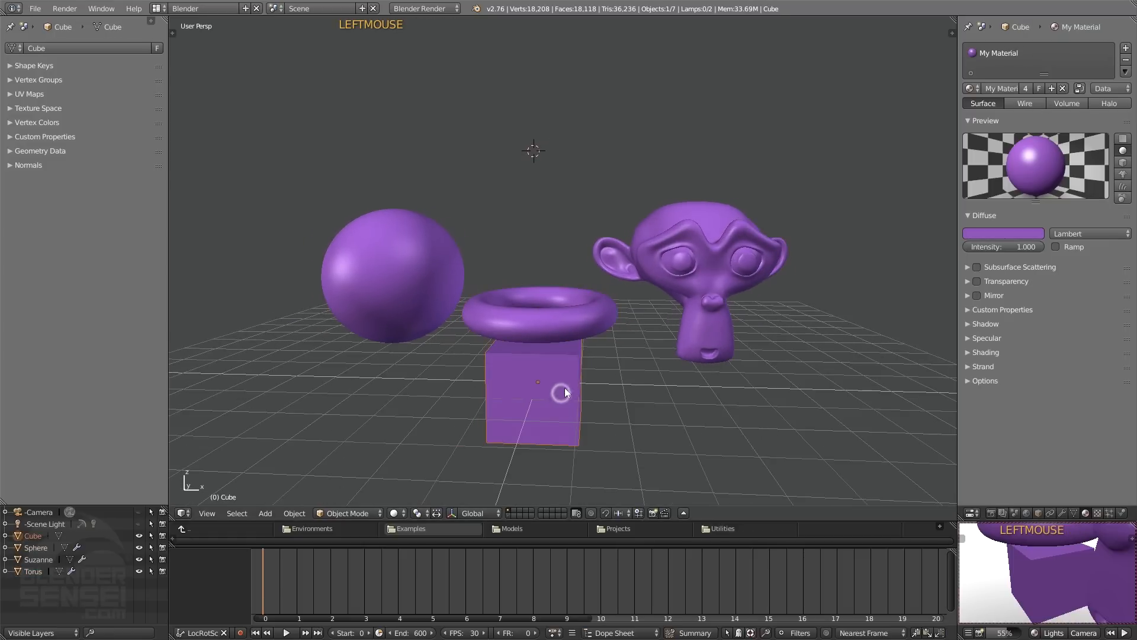
# - Using the monkey, change My Material's diffuse colour to a darker purple (H 0.758, S 1.000, V 0.687), and check the torus and cube
pyautogui.click(691, 281)
pyautogui.click(972, 232)
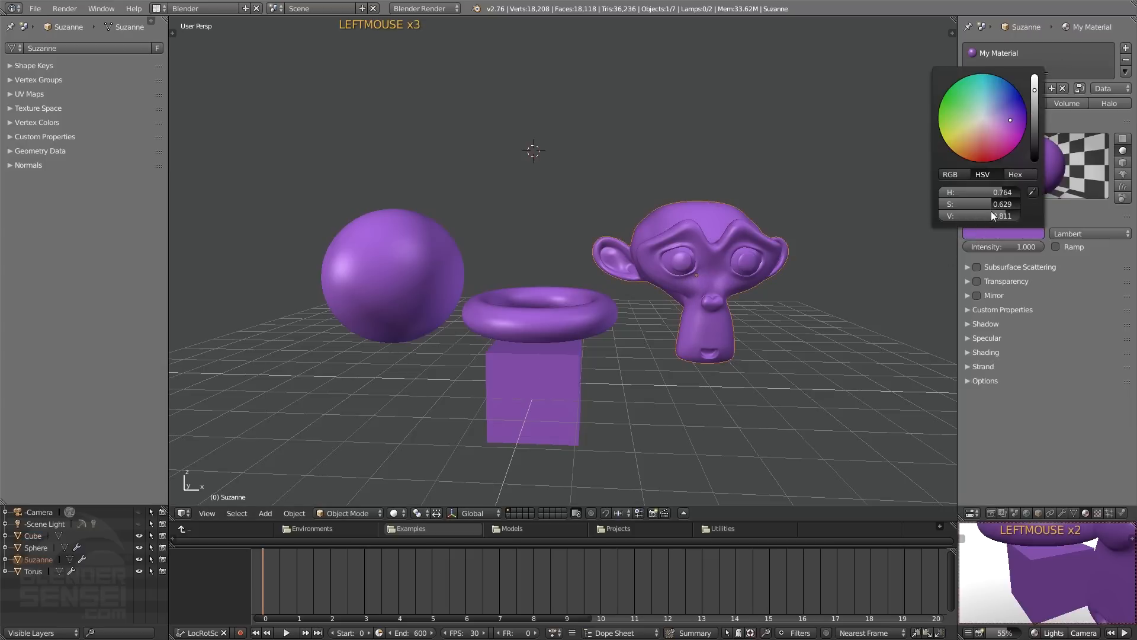
pyautogui.click(1018, 235)
pyautogui.moveTo(1034, 90); pyautogui.dragTo(1027, 120)
pyautogui.click(556, 317)
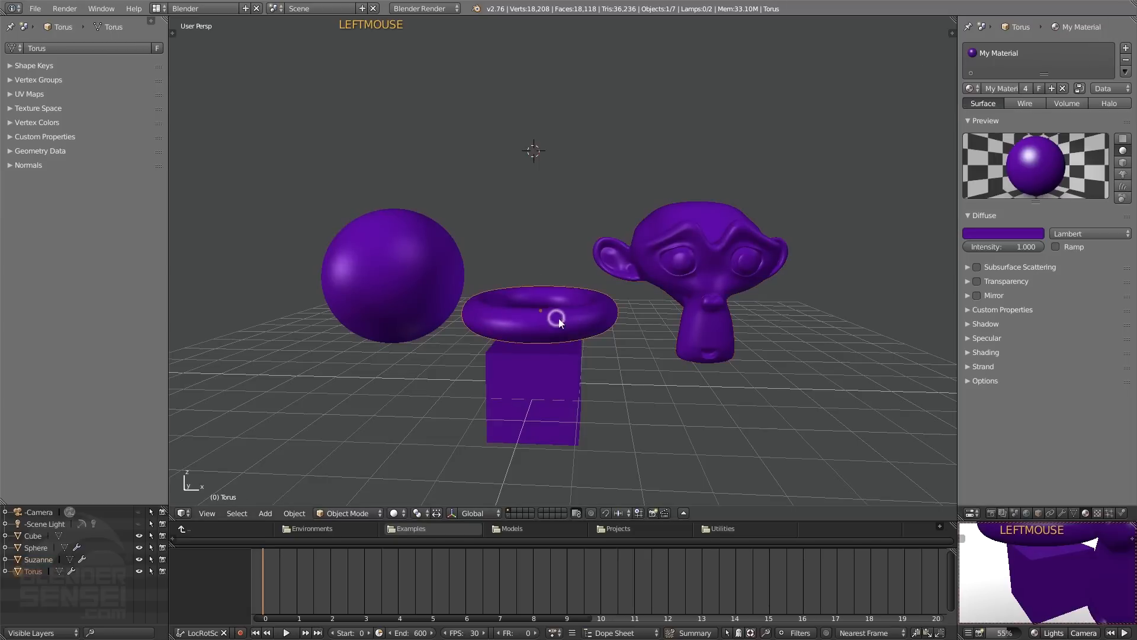
pyautogui.click(549, 382)
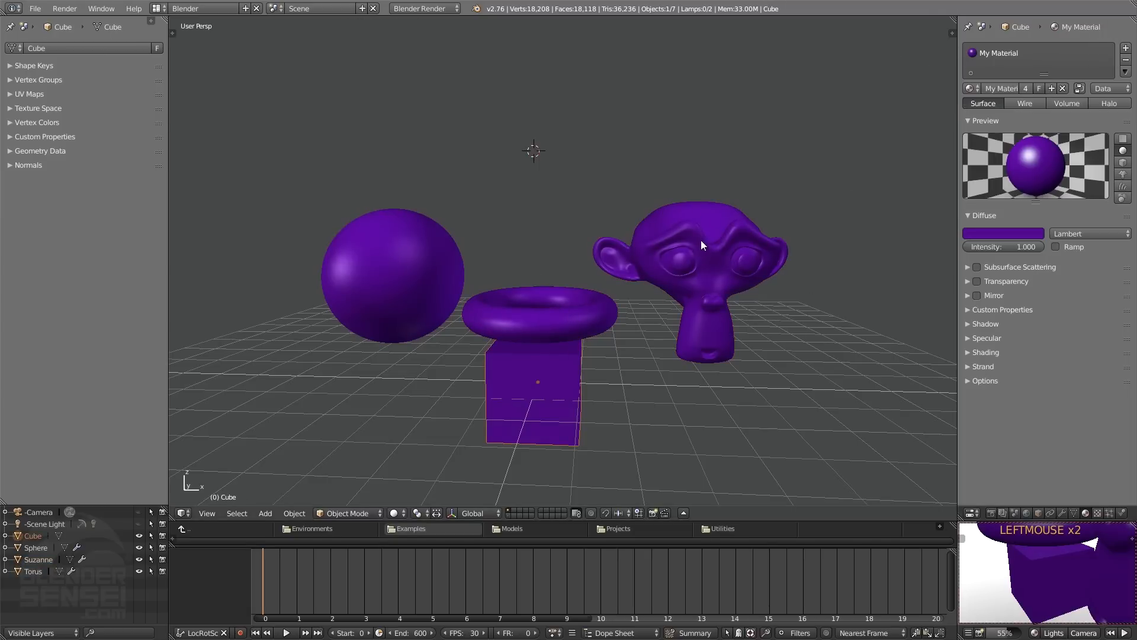
# - Remove all materials from the sphere
pyautogui.moveTo(615, 294)
pyautogui.mouseDown(button='middle')
pyautogui.moveTo(651, 294)
pyautogui.moveTo(612, 314)
pyautogui.moveTo(624, 302)
pyautogui.mouseUp(button='middle')
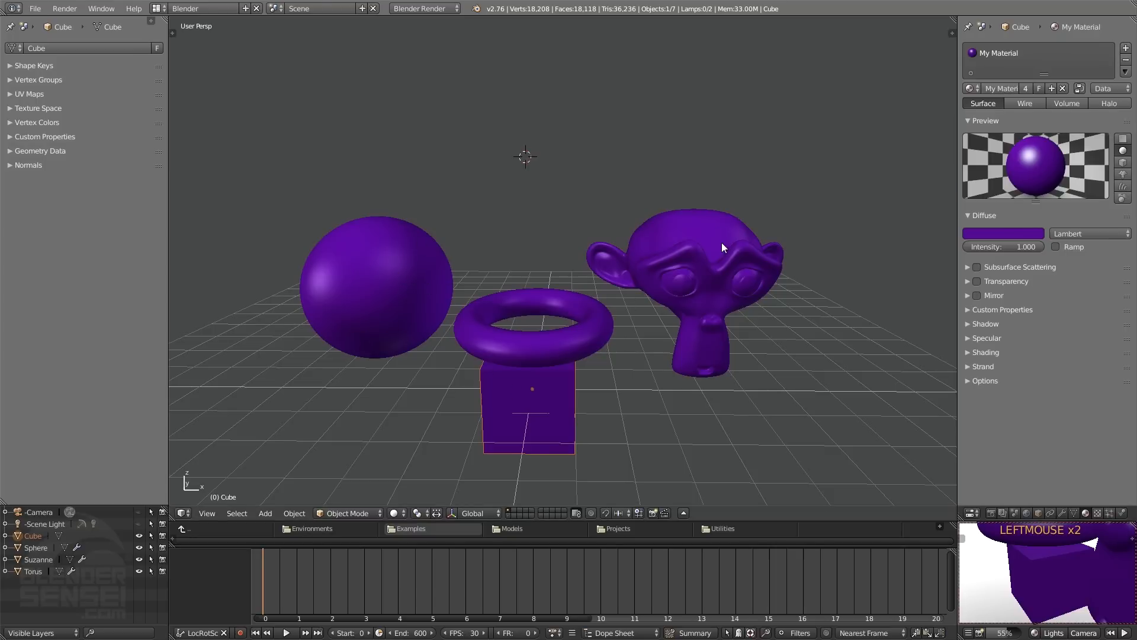
pyautogui.click(429, 284)
pyautogui.press('q')
pyautogui.moveTo(590, 167)
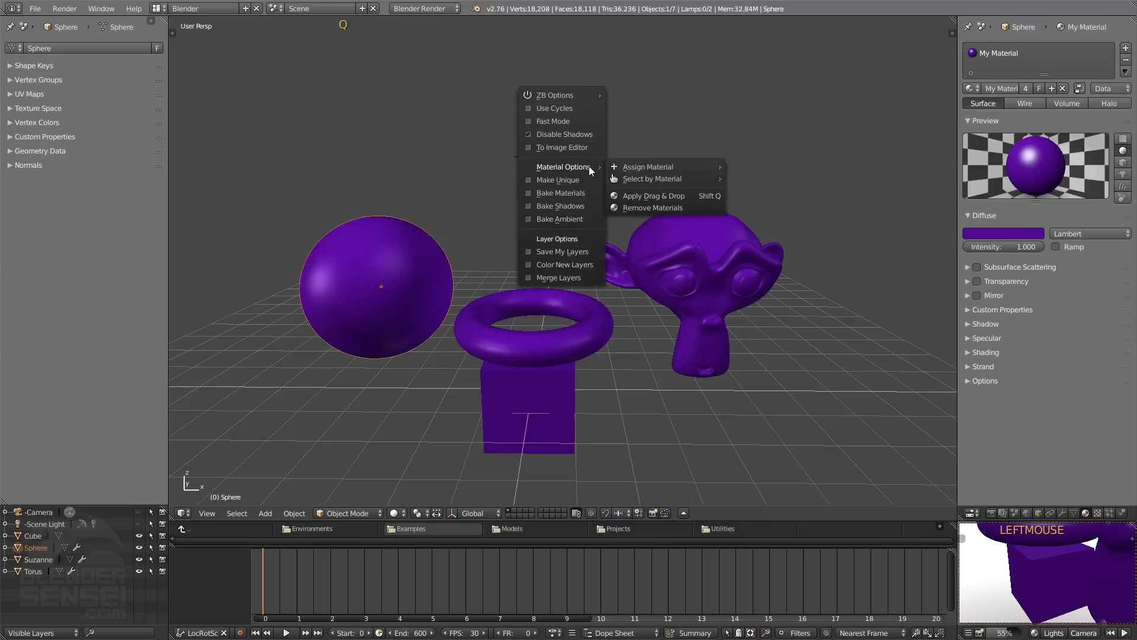
pyautogui.click(645, 209)
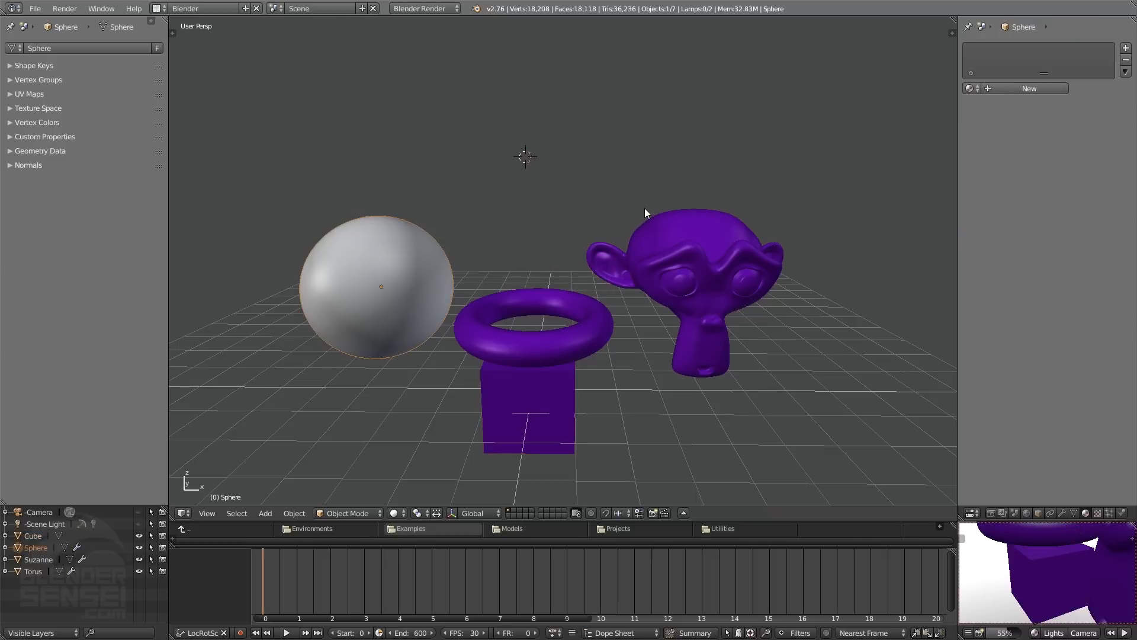
# - Select the torus and the monkey to examine the number of users of their shared material
pyautogui.click(590, 320)
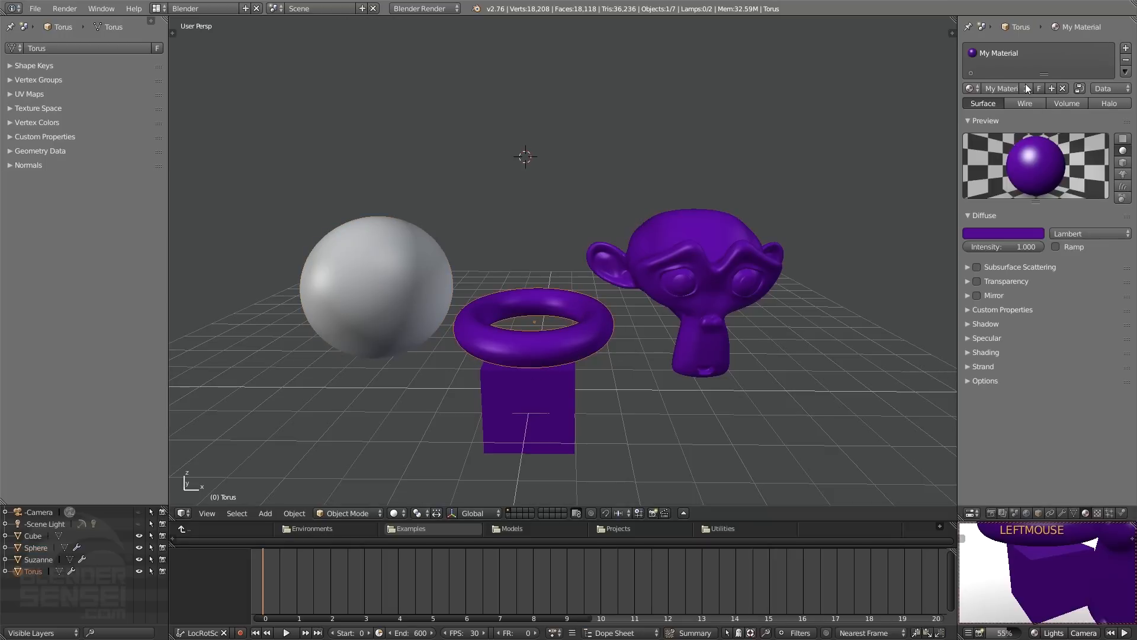
pyautogui.click(744, 257)
pyautogui.moveTo(608, 328)
pyautogui.mouseDown()
pyautogui.moveTo(590, 297)
pyautogui.moveTo(592, 314)
pyautogui.mouseUp()
# - Assign My Material to the sphere again
pyautogui.click(409, 260)
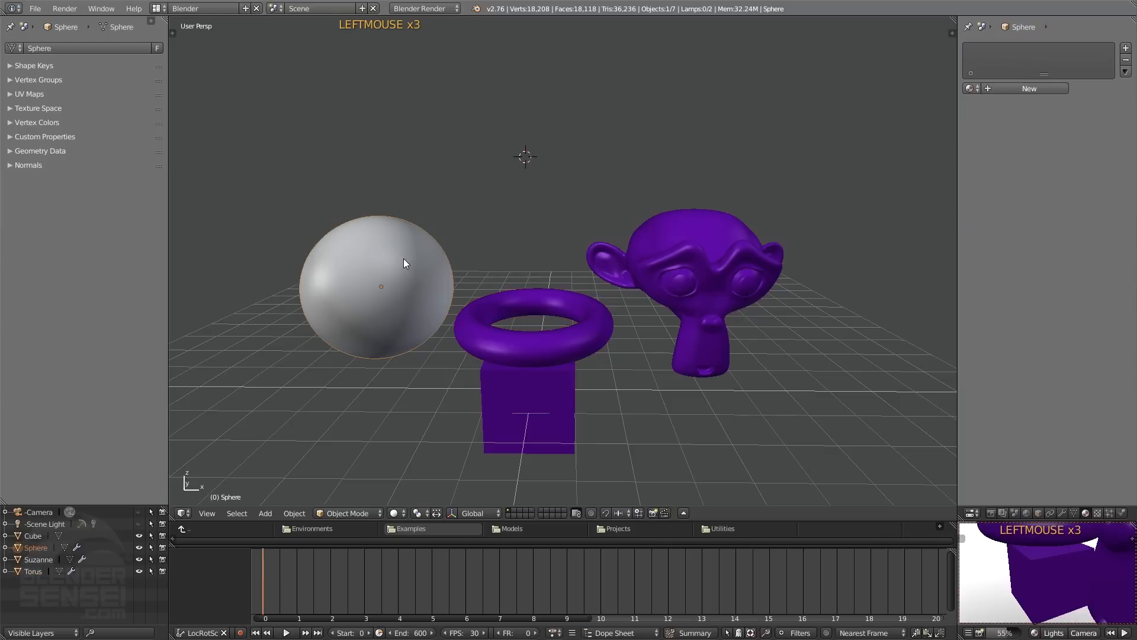
pyautogui.press('q')
pyautogui.moveTo(485, 200)
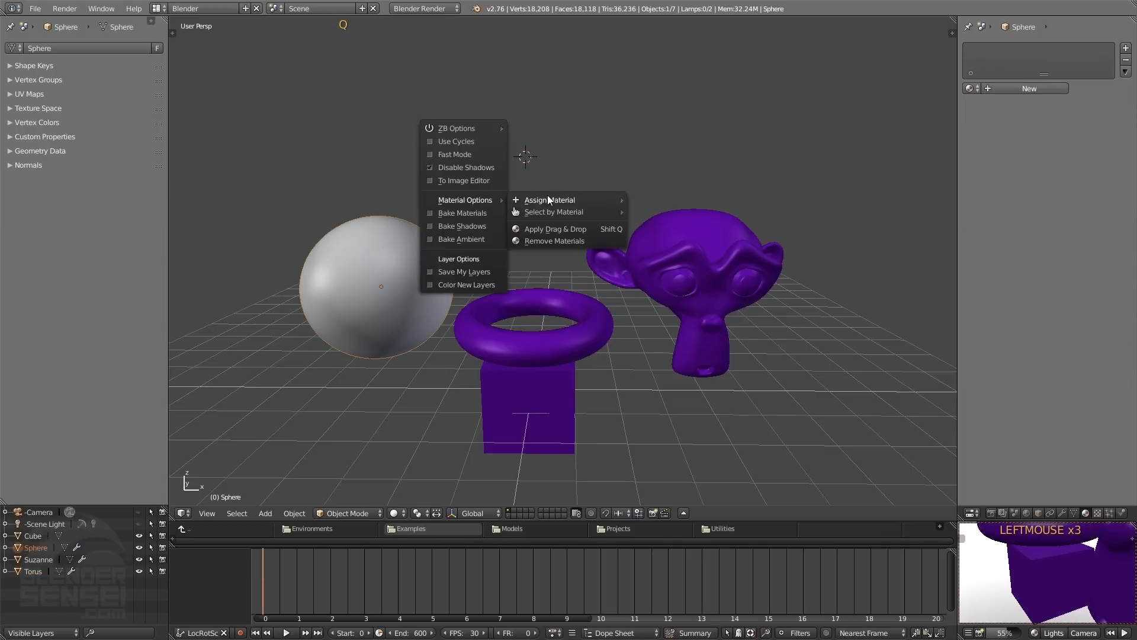
pyautogui.moveTo(548, 199)
pyautogui.click(685, 197)
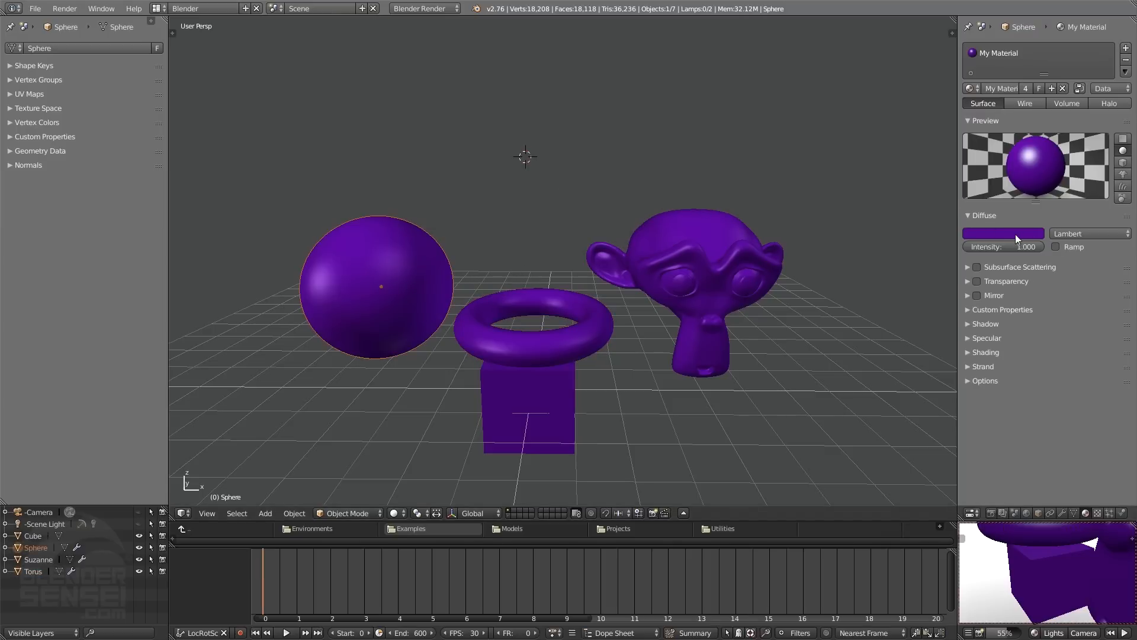
# - Using the sphere, change the diffuse colour of the shared My Material to magenta
pyautogui.click(968, 215)
pyautogui.click(968, 215)
pyautogui.click(997, 233)
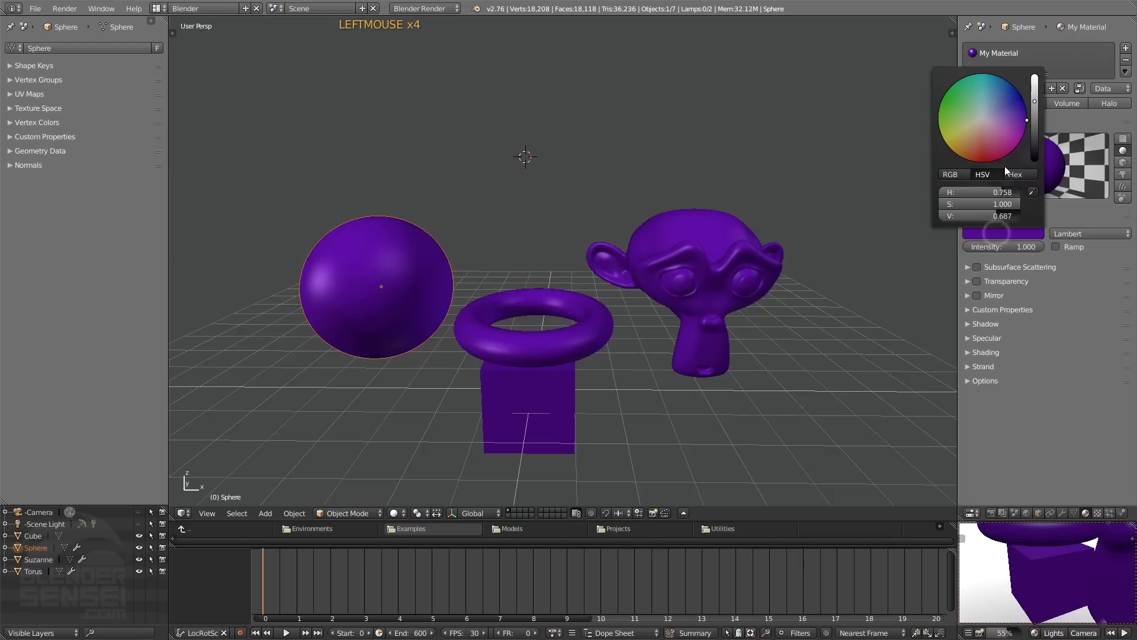
pyautogui.moveTo(997, 155)
pyautogui.mouseDown()
pyautogui.moveTo(988, 154)
pyautogui.moveTo(1009, 143)
pyautogui.mouseUp()
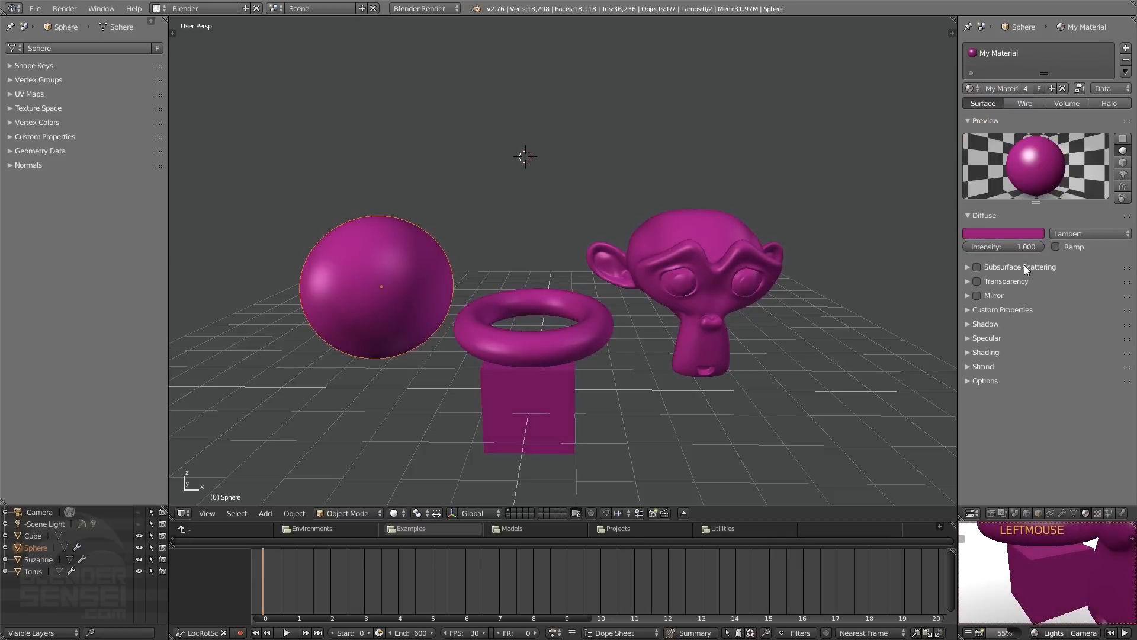
pyautogui.moveTo(1027, 247)
pyautogui.mouseDown()
pyautogui.moveTo(989, 248)
pyautogui.moveTo(1047, 252)
pyautogui.mouseUp()
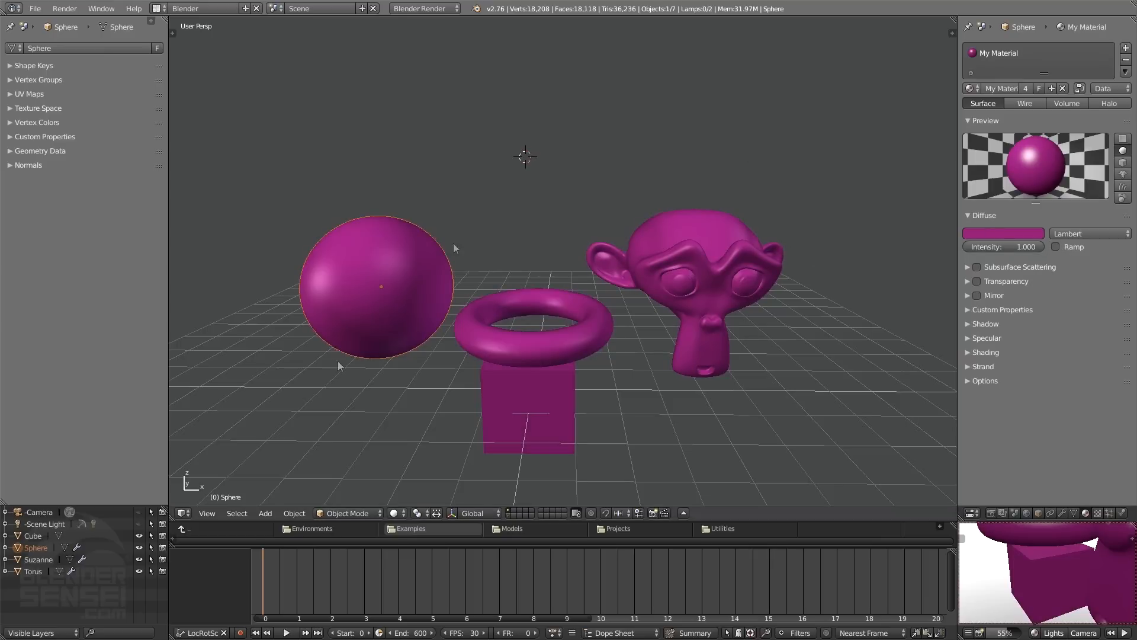
# - Enable the diffuse colour ramp of My Material and set the main viewport's shading to Material
pyautogui.click(1057, 246)
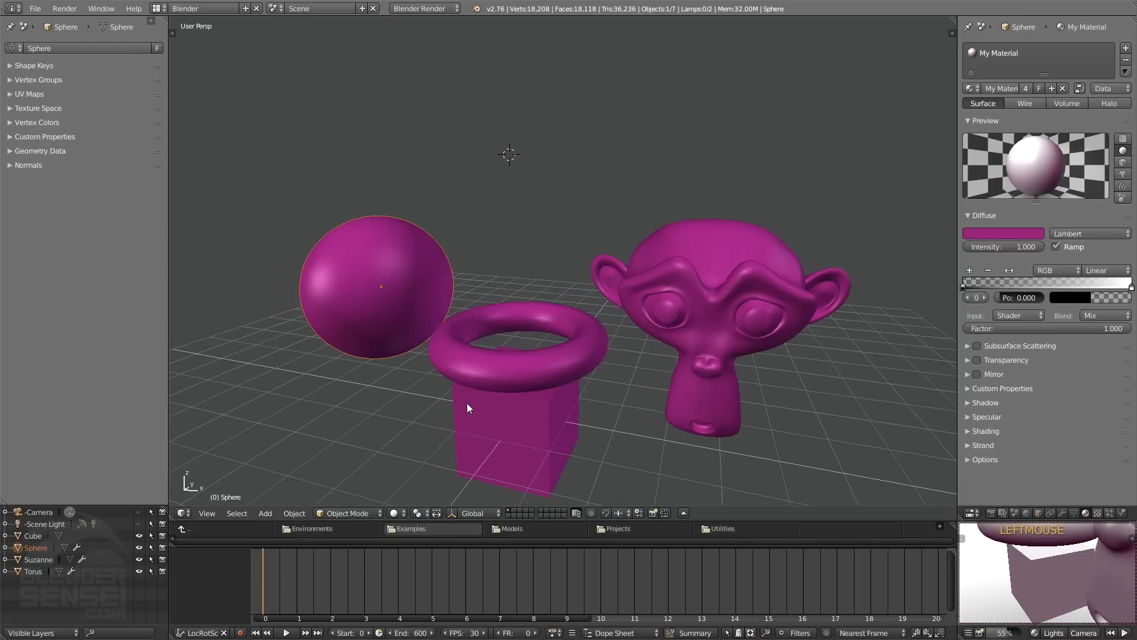
pyautogui.click(402, 513)
pyautogui.click(394, 513)
pyautogui.click(418, 447)
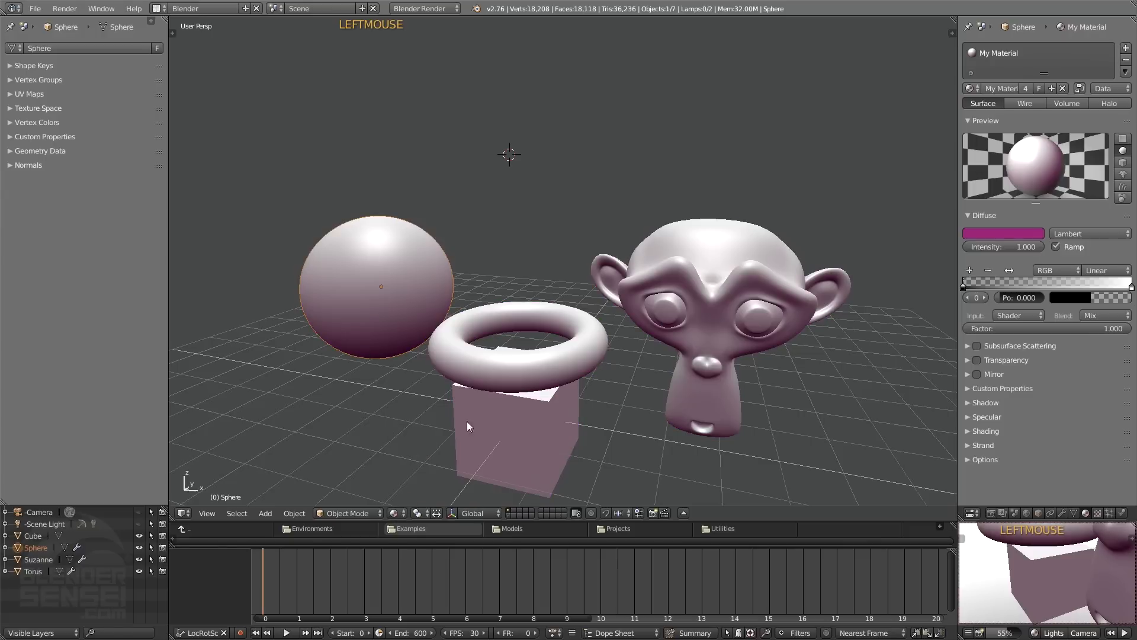
pyautogui.moveTo(517, 249)
pyautogui.mouseDown(button='middle')
pyautogui.moveTo(552, 250)
pyautogui.moveTo(622, 296)
pyautogui.mouseUp(button='middle')
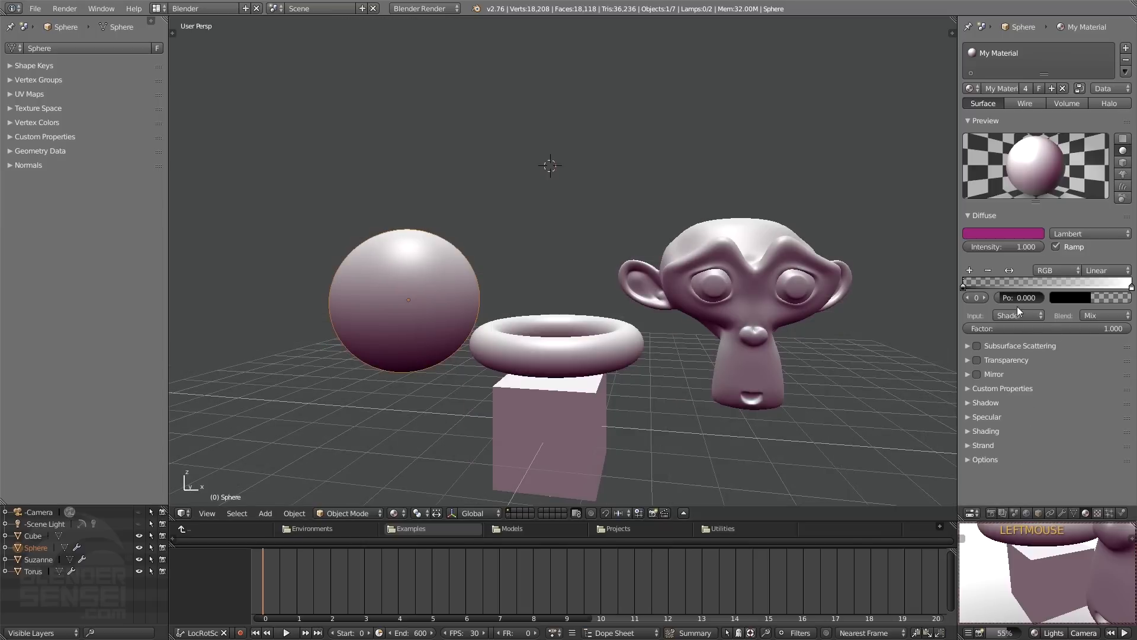
pyautogui.moveTo(675, 344); pyautogui.dragTo(644, 315, button='middle')
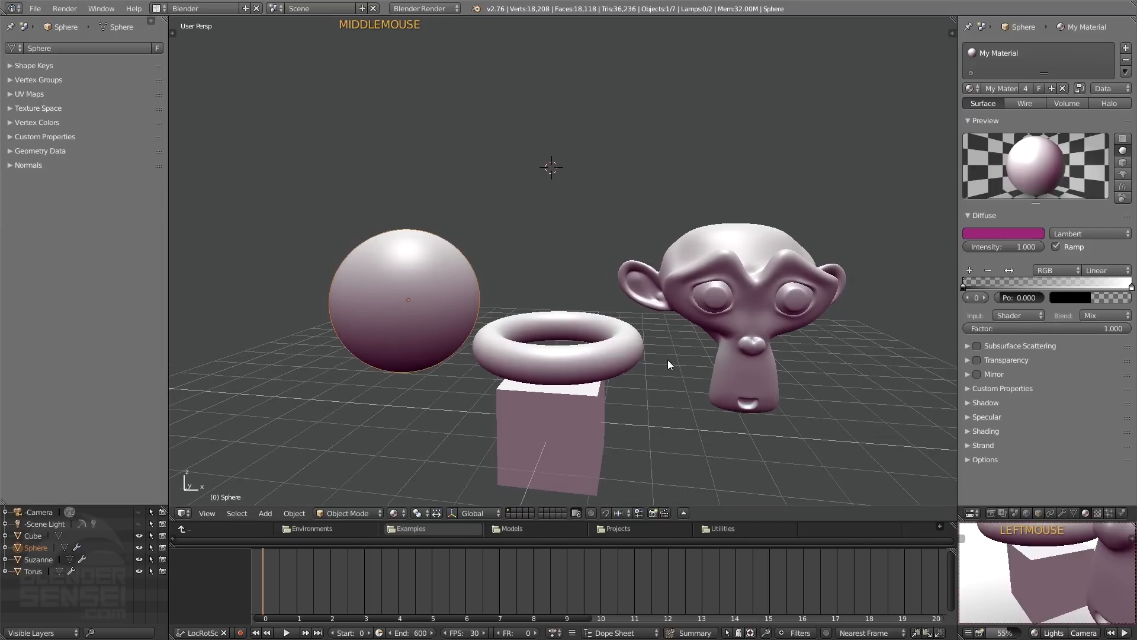
pyautogui.keyDown('shift'); pyautogui.moveTo(667, 360); pyautogui.dragTo(659, 345, button='middle'); pyautogui.keyUp('shift')
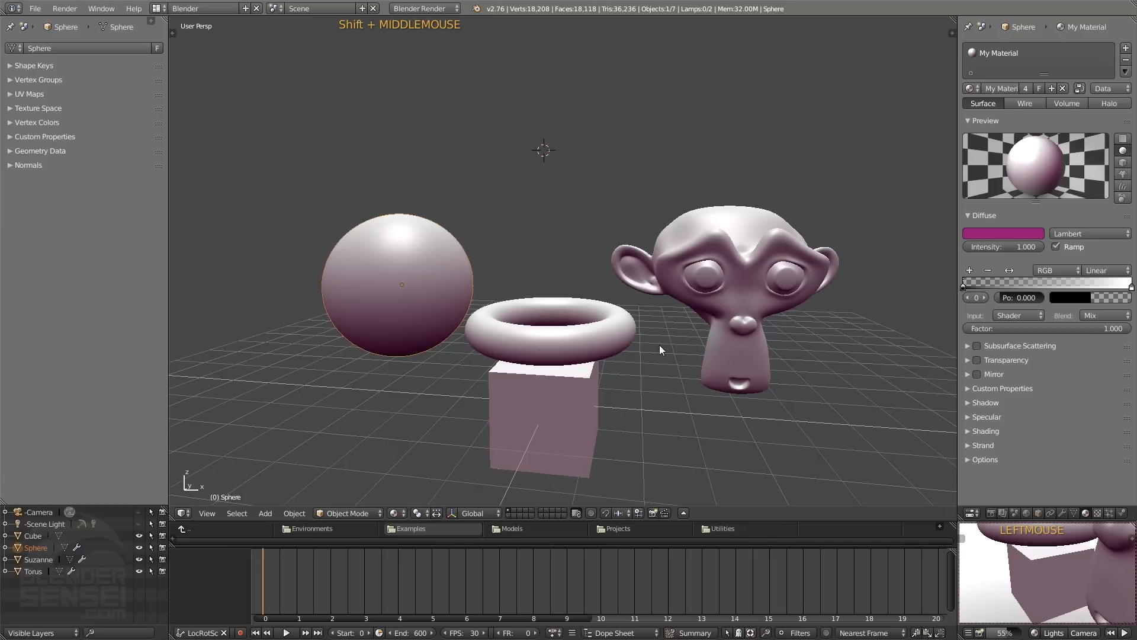
# - Try the mirror effect on My Material with a reflectivity of 0.750, and disable it again
pyautogui.click(976, 374)
pyautogui.click(970, 374)
pyautogui.moveTo(975, 391); pyautogui.dragTo(1020, 392)
pyautogui.moveTo(773, 333); pyautogui.dragTo(750, 333, button='middle')
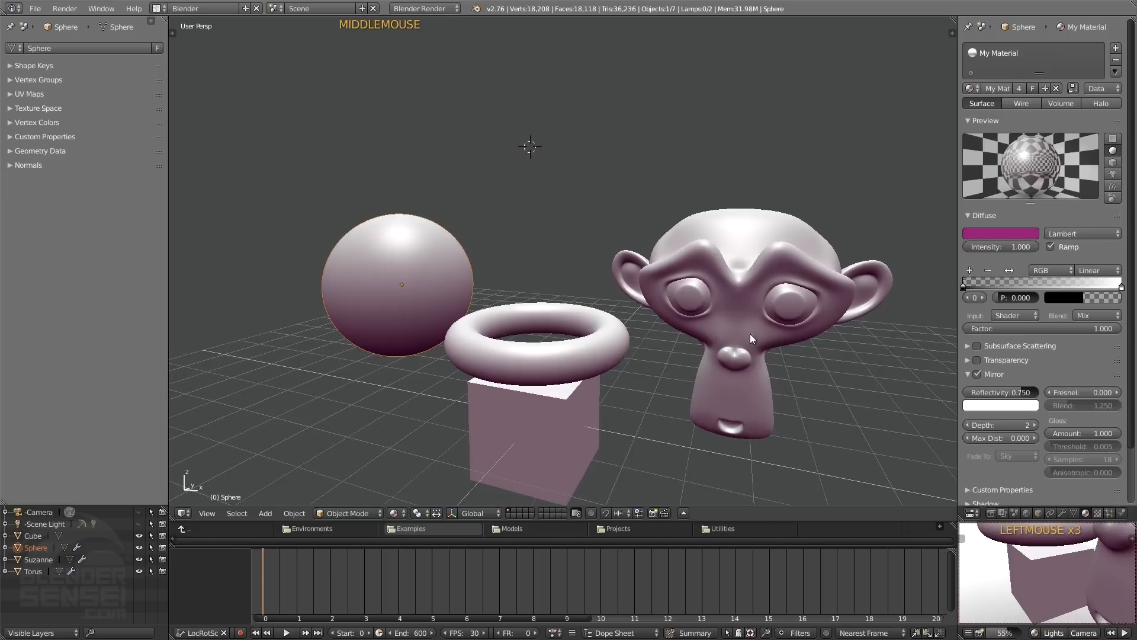
pyautogui.moveTo(592, 335); pyautogui.dragTo(566, 305, button='middle')
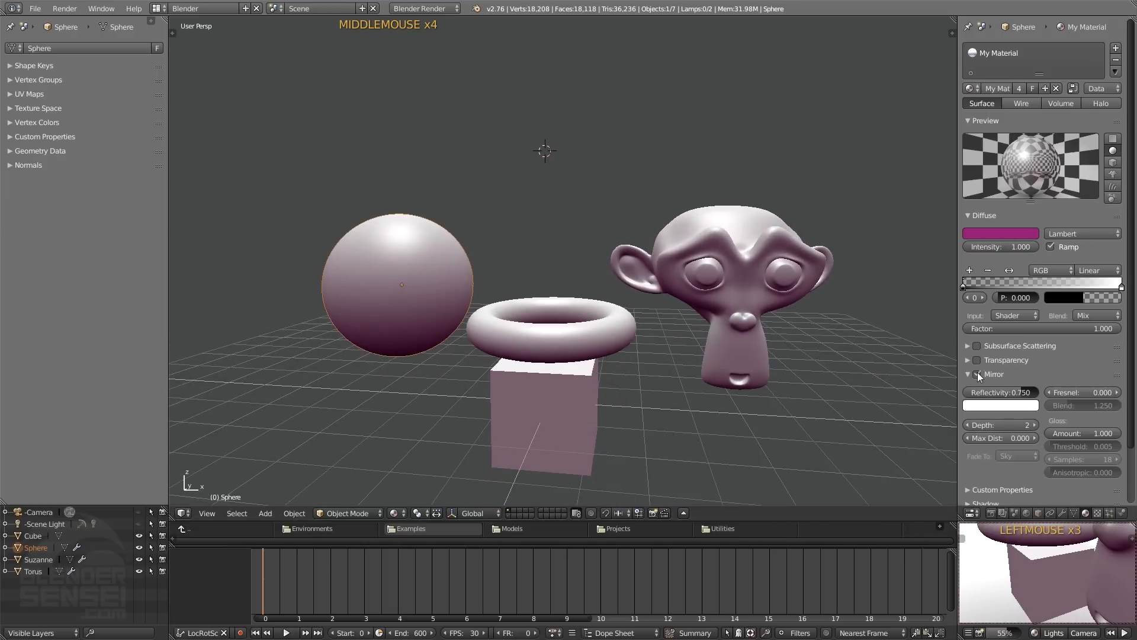
pyautogui.click(978, 374)
pyautogui.moveTo(748, 354); pyautogui.dragTo(720, 322, button='middle')
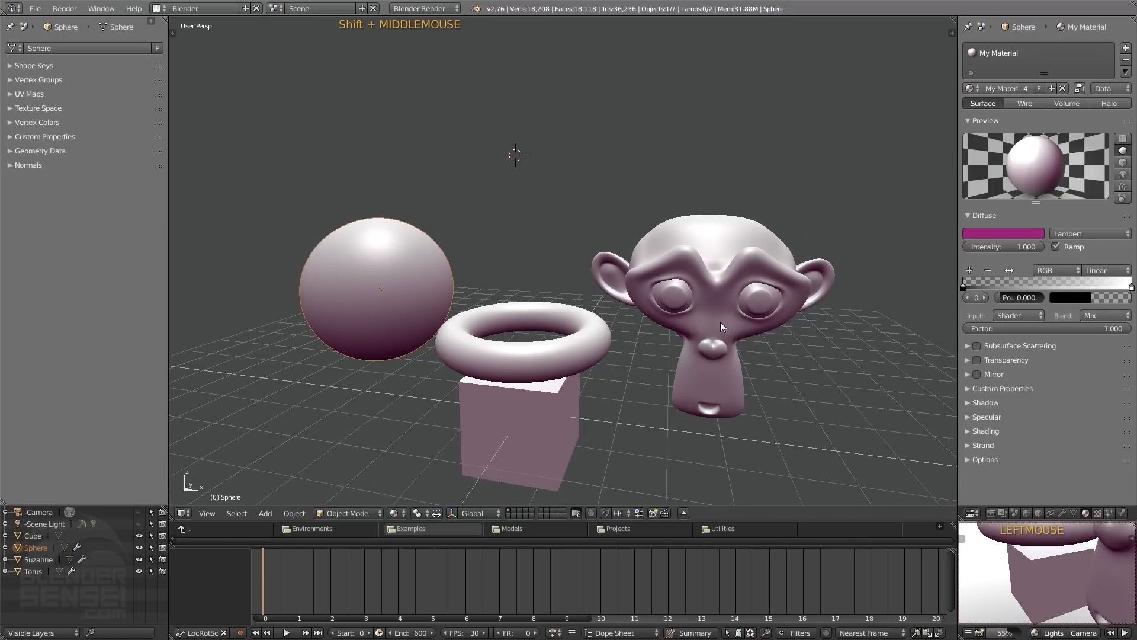
# - Compare the ramped objects in Solid and Material viewport shading
pyautogui.click(395, 514)
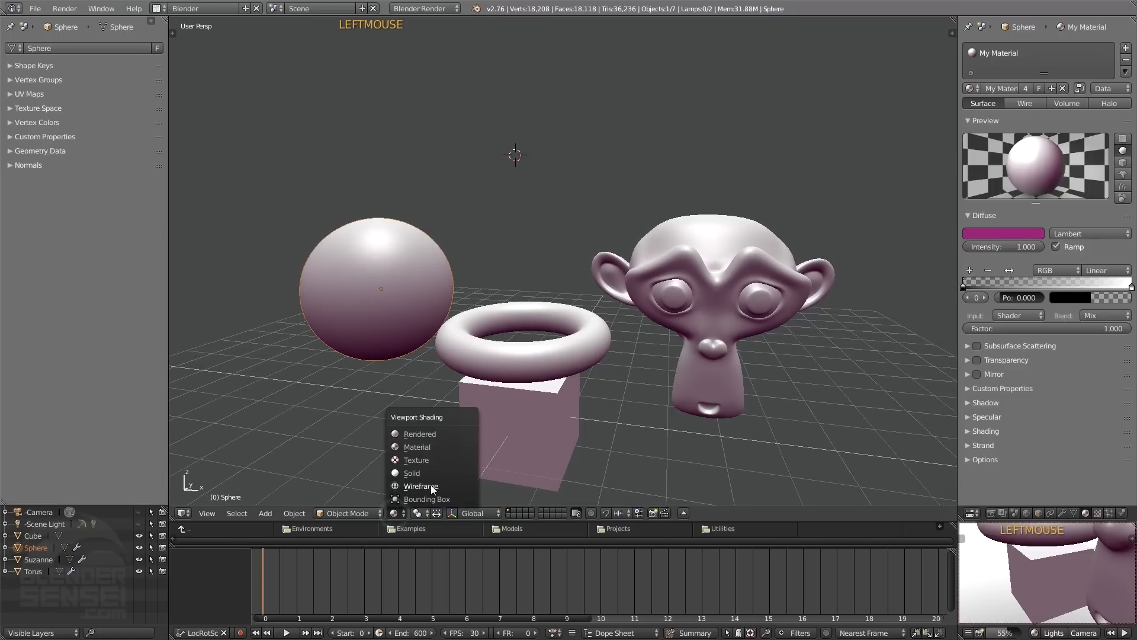
pyautogui.click(414, 475)
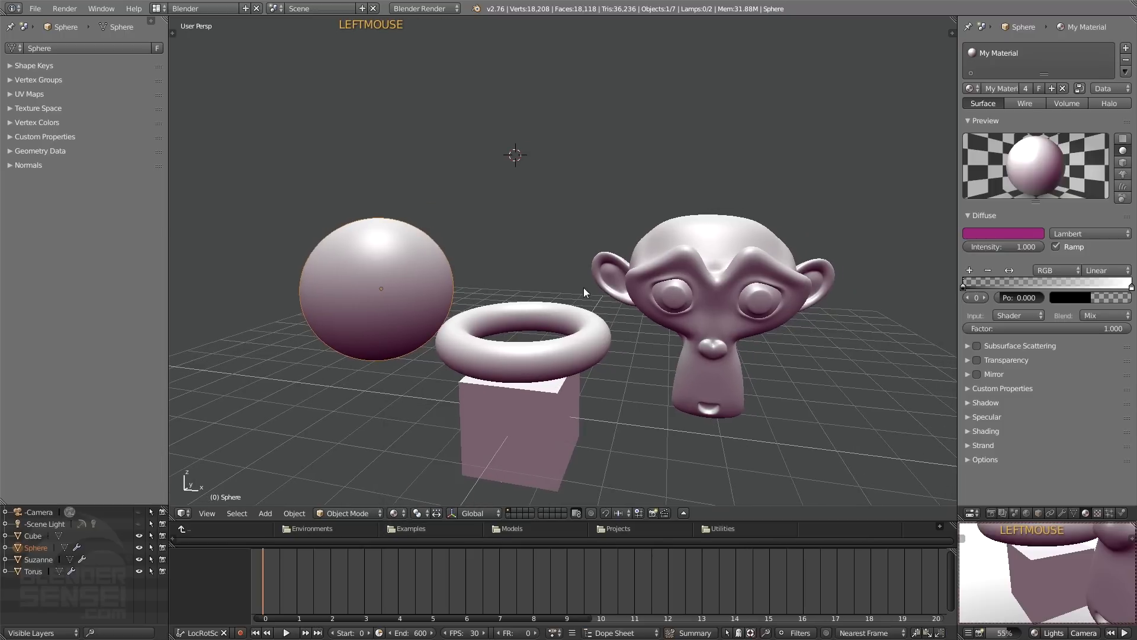
pyautogui.click(403, 512)
pyautogui.hotkey('alt', 'z')
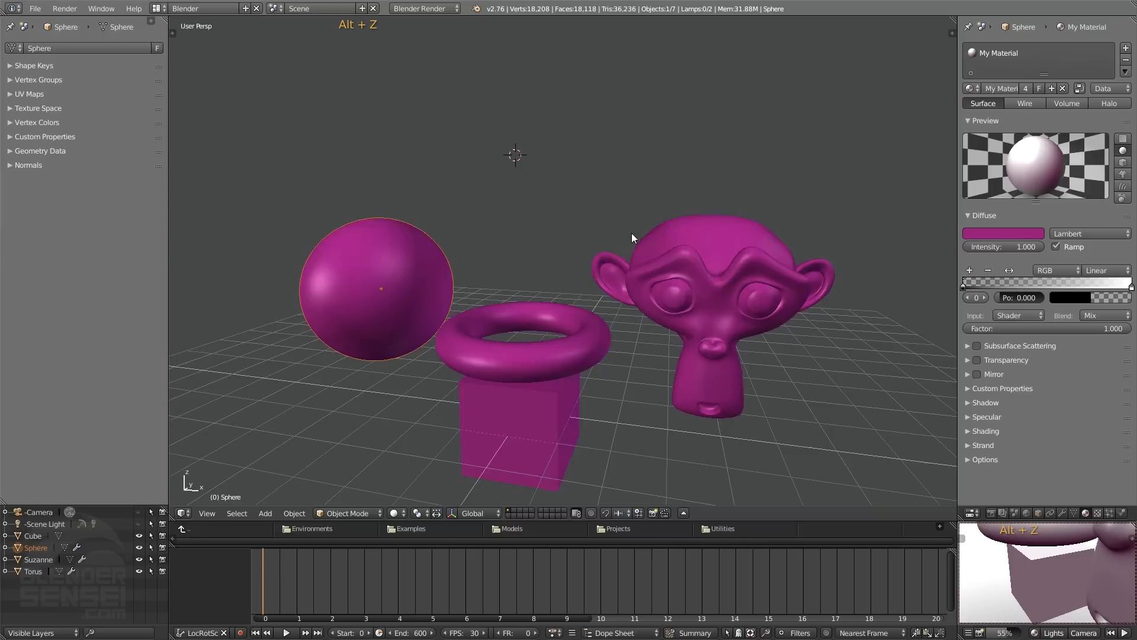
pyautogui.hotkey('alt', 'z')
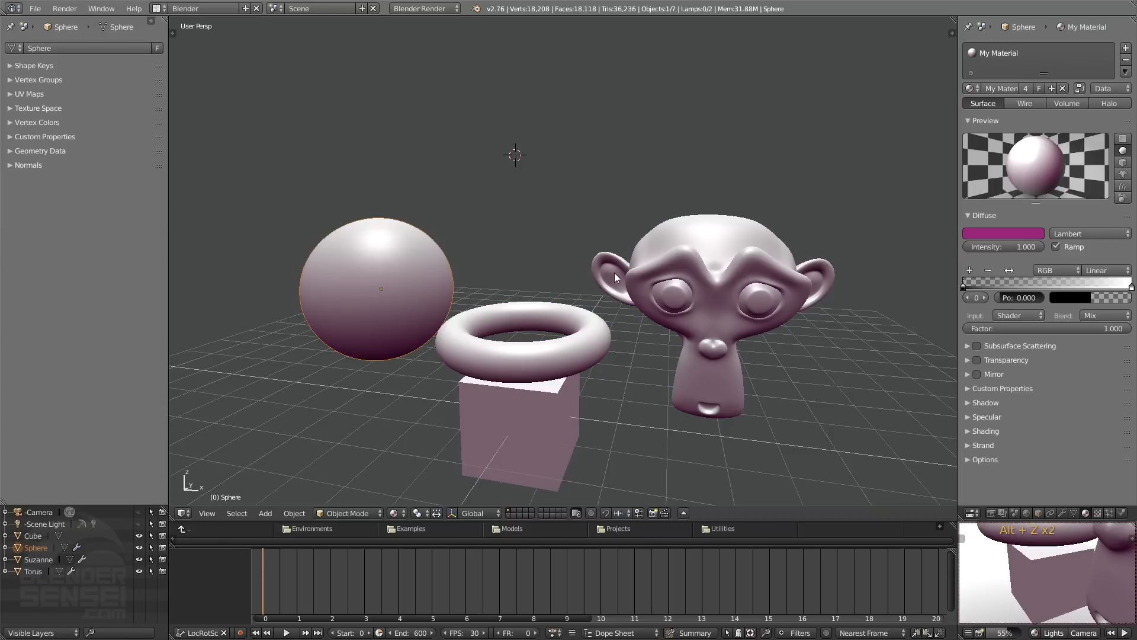
# - Reframe the small preview viewport to show the sphere, torus, cube and monkey together, and check its shading options
pyautogui.moveTo(1037, 557); pyautogui.dragTo(1044, 569, button='middle')
pyautogui.moveTo(1043, 569); pyautogui.dragTo(1069, 577, button='middle')
pyautogui.scroll(1, 1045, 577)
pyautogui.scroll(-1, 1045, 577)
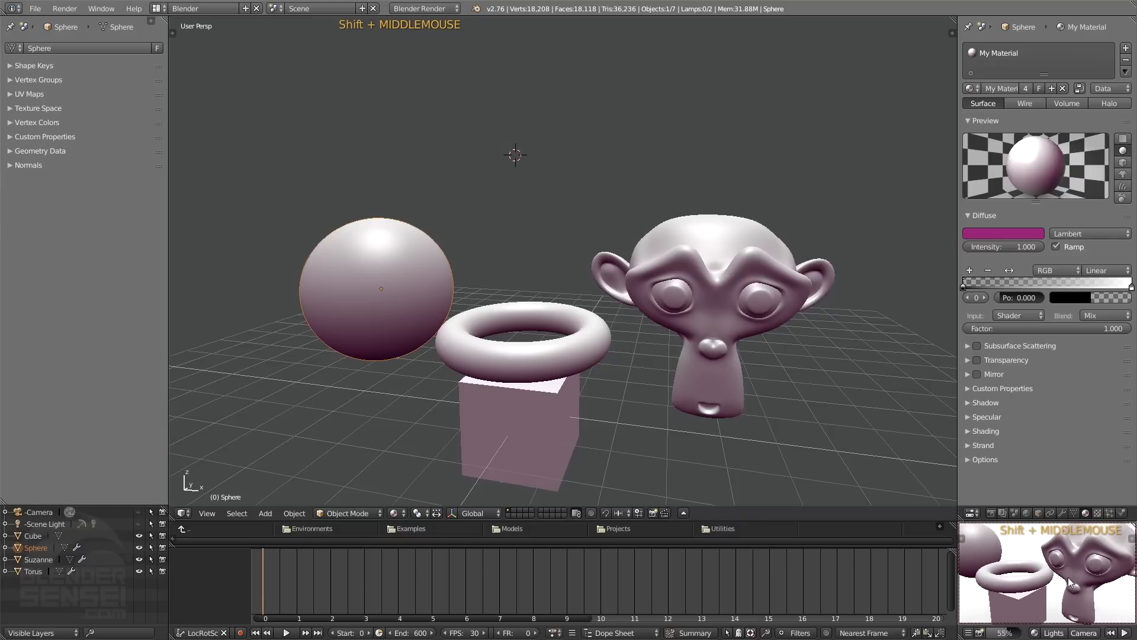
pyautogui.click(1035, 633)
pyautogui.click(1034, 632)
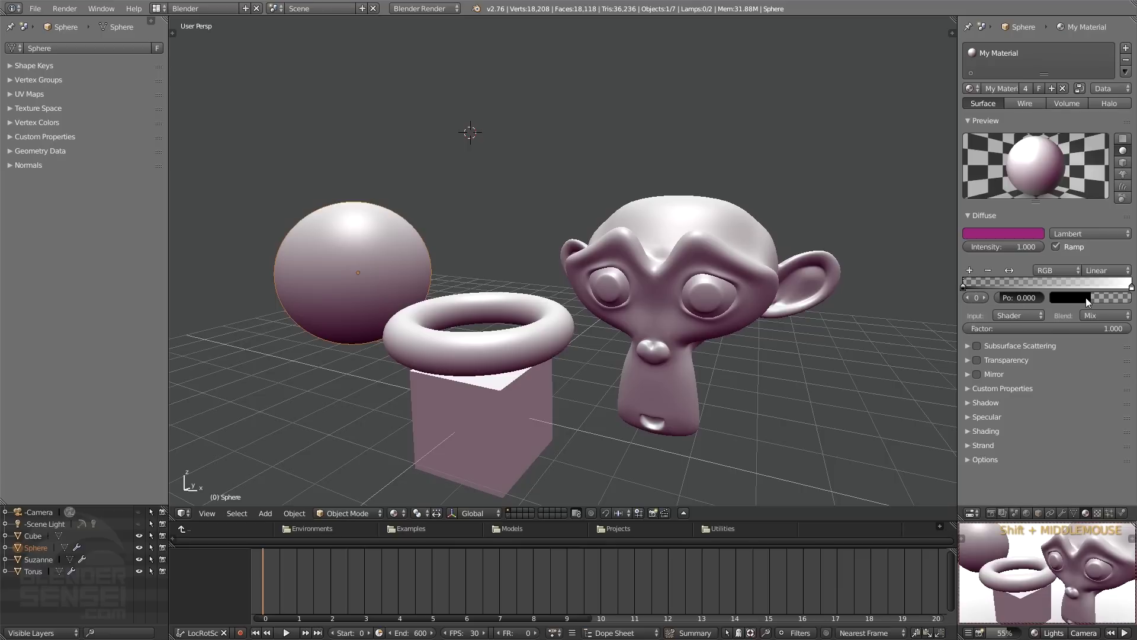
# - Set the first stop of the diffuse ramp to dark green, R 0.006, G 0.128, B 0.000, with alpha 1.000
pyautogui.click(962, 286)
pyautogui.moveTo(963, 286)
pyautogui.mouseDown()
pyautogui.moveTo(1013, 287)
pyautogui.moveTo(963, 288)
pyautogui.mouseUp()
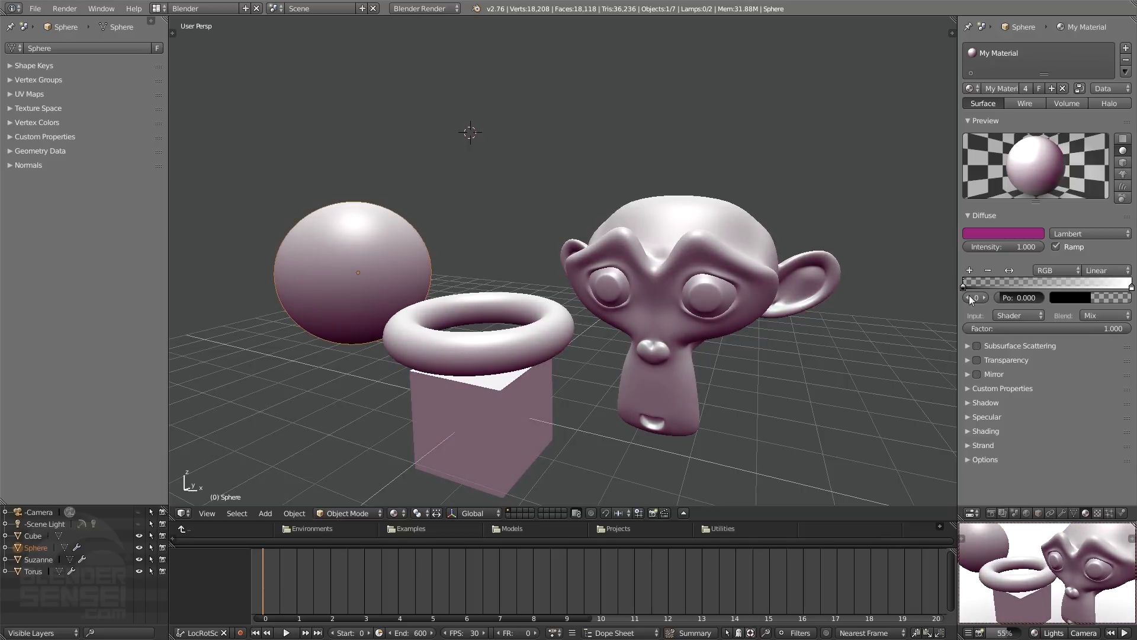
pyautogui.click(1072, 302)
pyautogui.moveTo(1119, 198); pyautogui.dragTo(1027, 155)
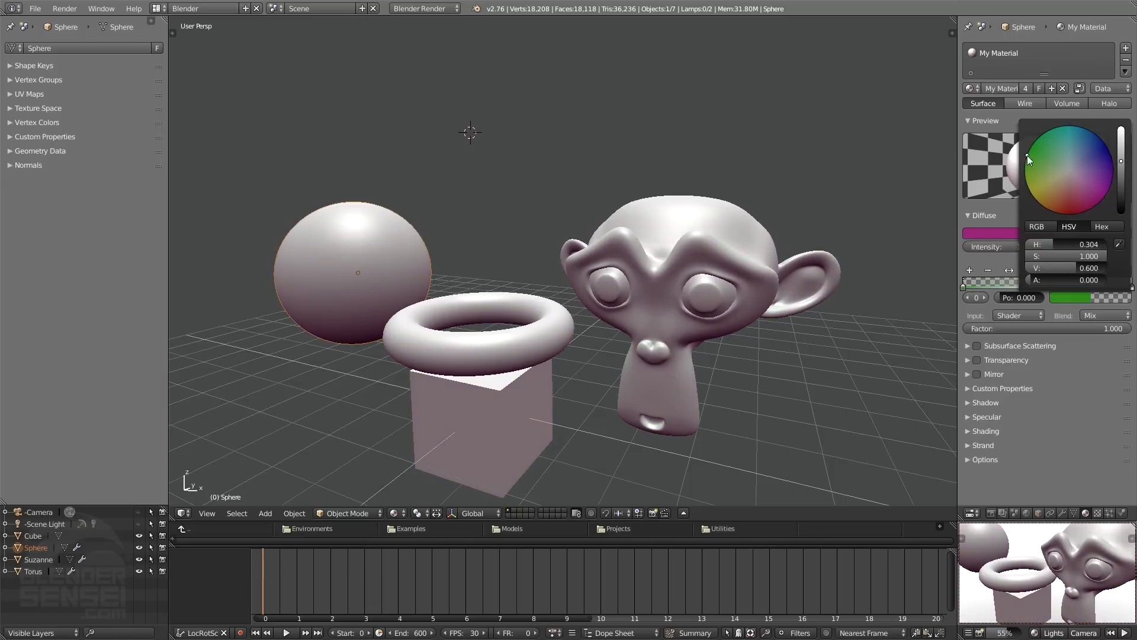
pyautogui.click(1038, 227)
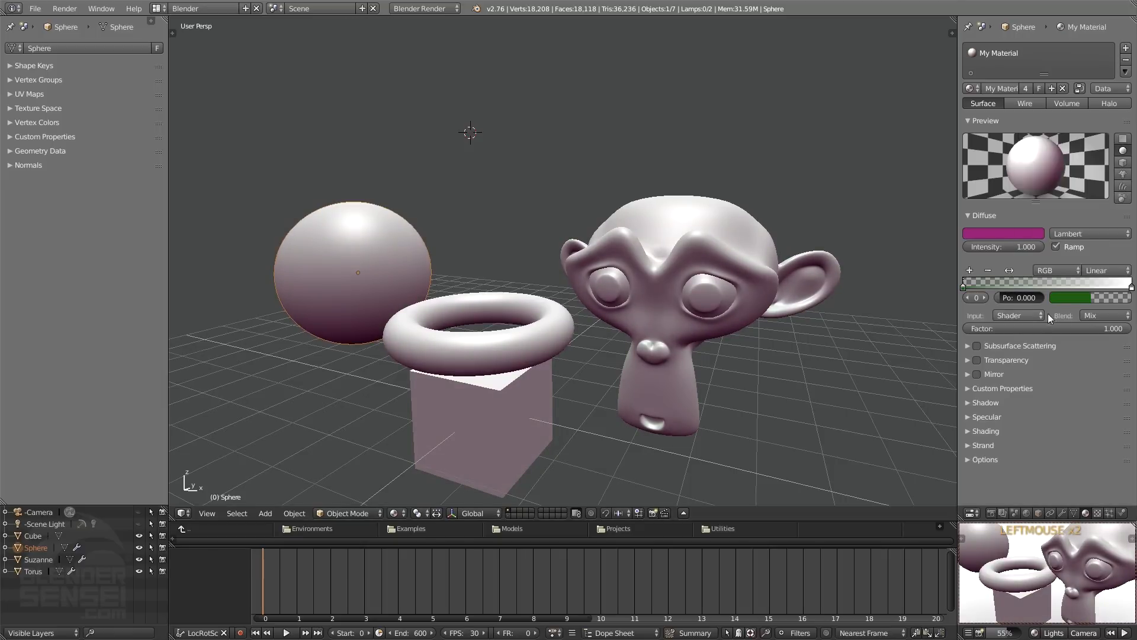
pyautogui.click(1066, 298)
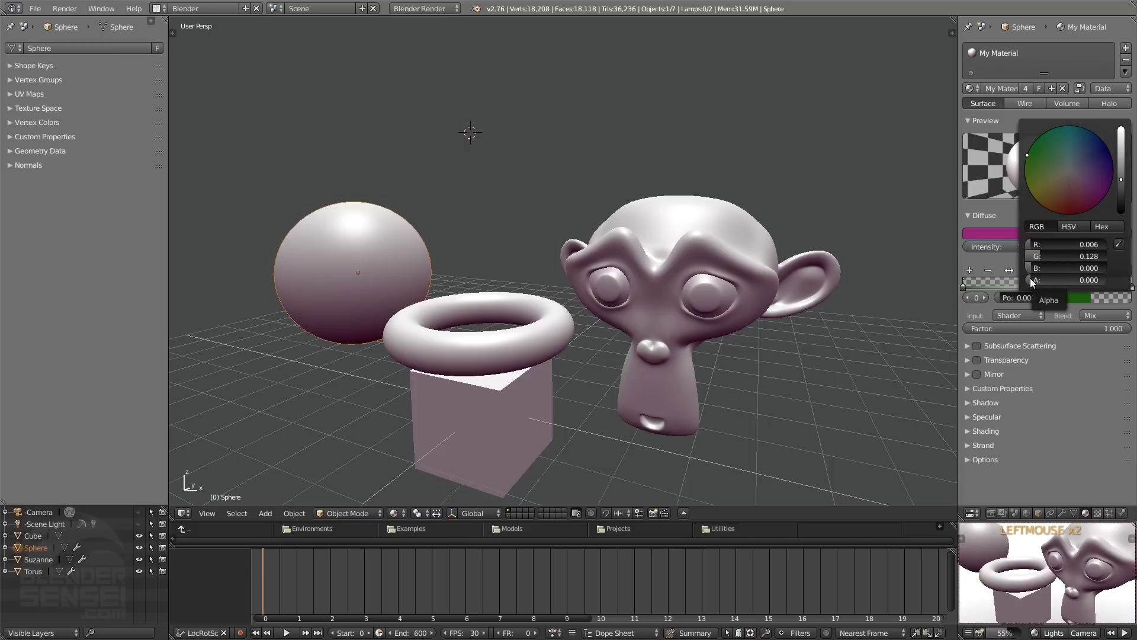
pyautogui.moveTo(1030, 278); pyautogui.dragTo(1107, 279)
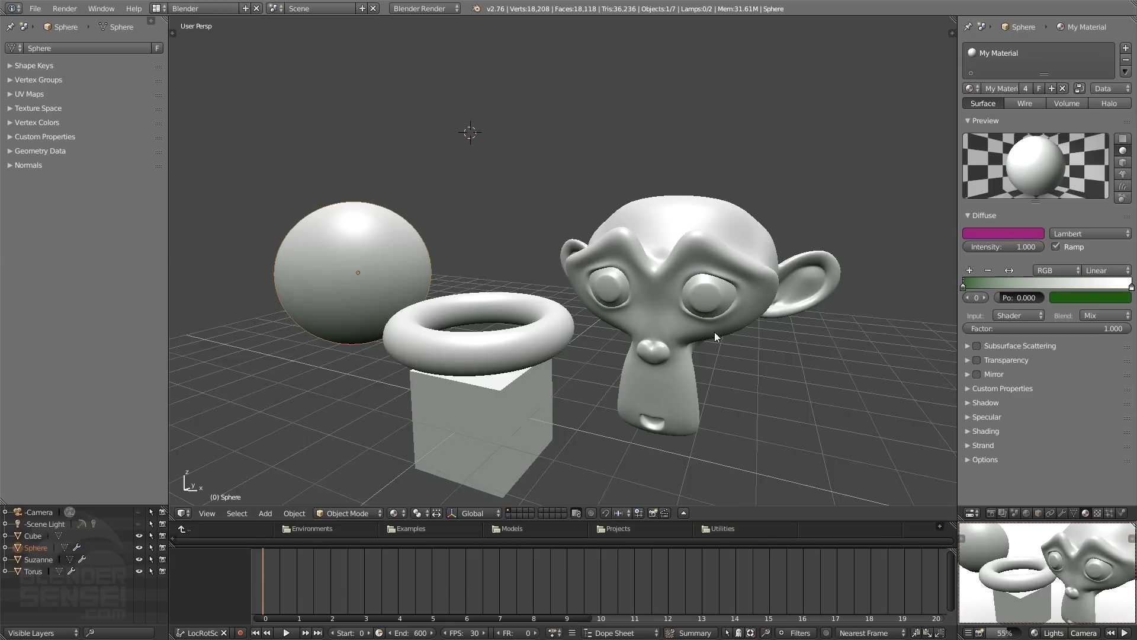
pyautogui.moveTo(714, 332)
pyautogui.mouseDown(button='middle')
pyautogui.moveTo(694, 333)
pyautogui.moveTo(712, 336)
pyautogui.mouseUp(button='middle')
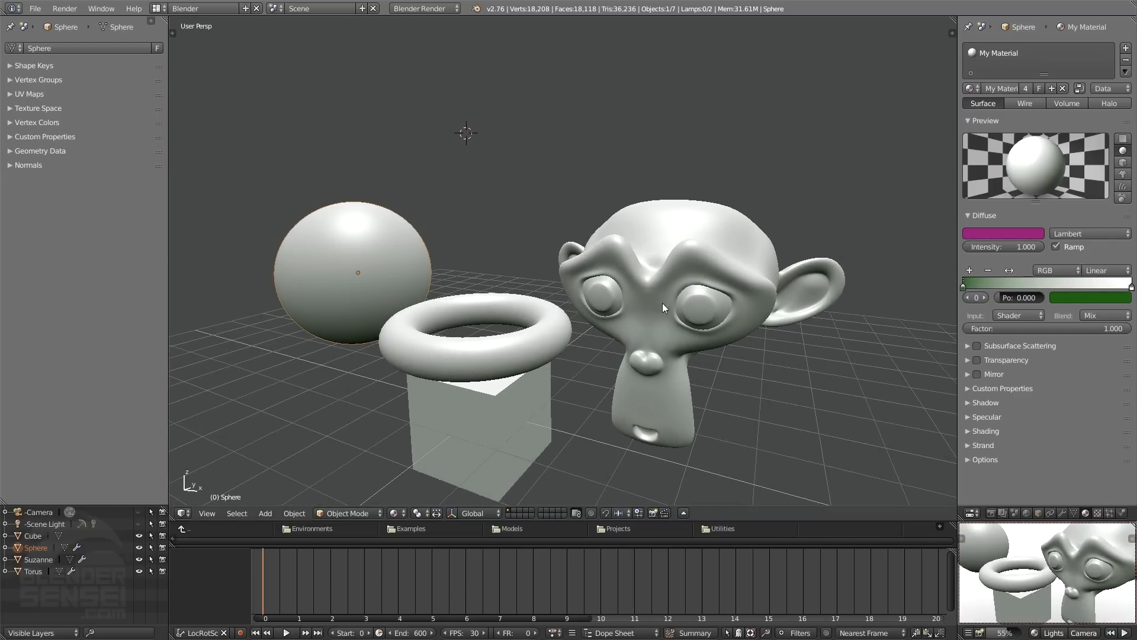
# - Lower the alpha of the green ramp stop to make it transparent
pyautogui.click(1069, 295)
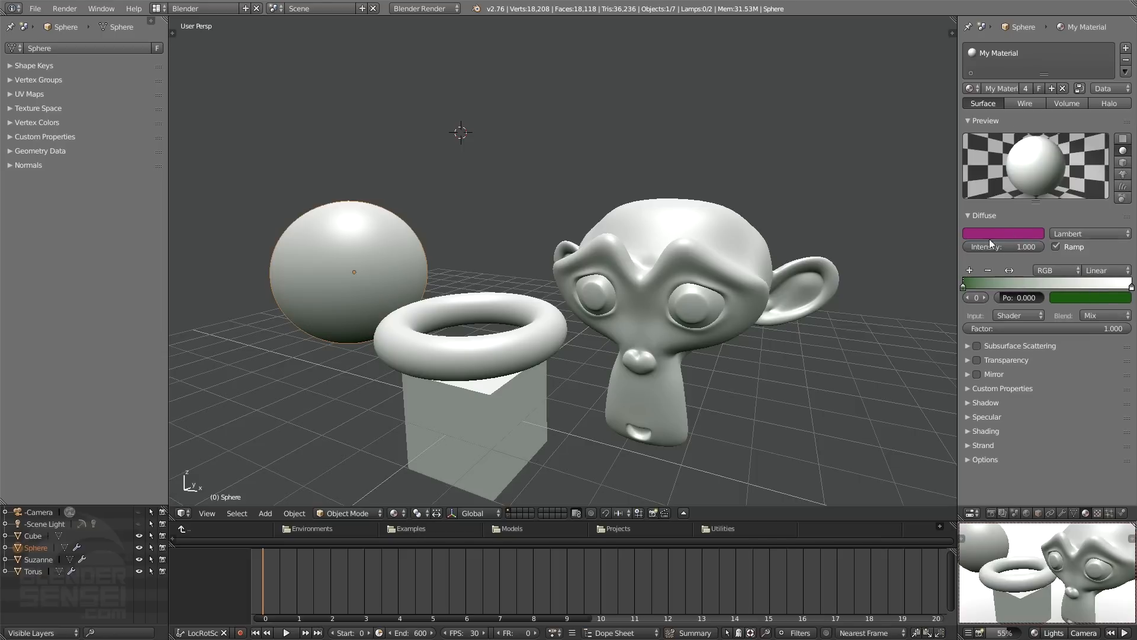
pyautogui.click(1111, 298)
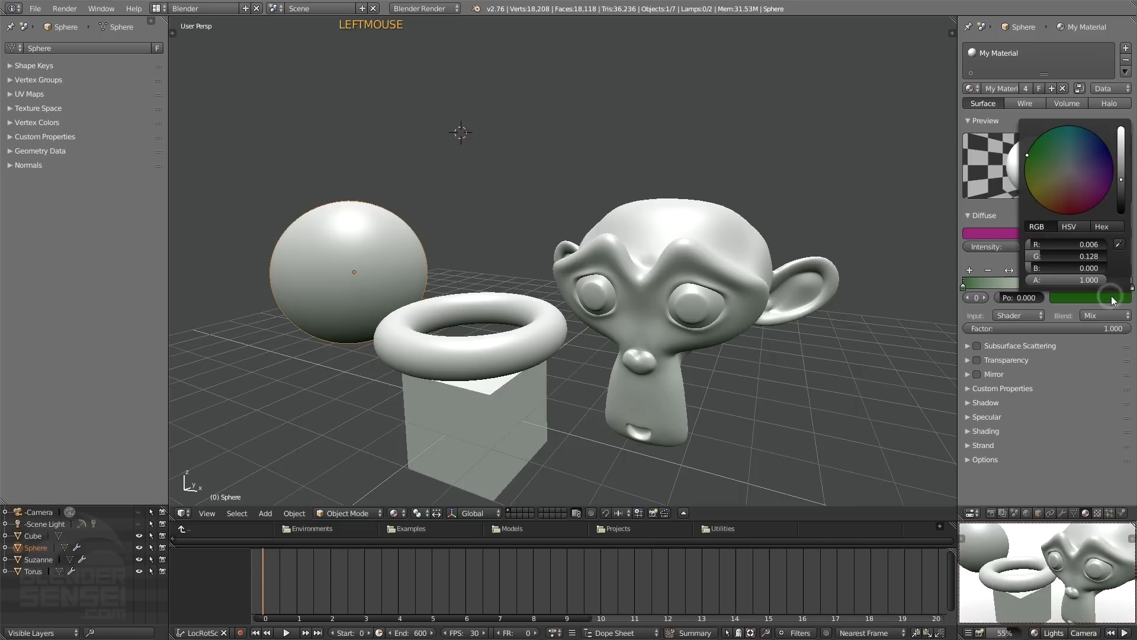
pyautogui.moveTo(1102, 284); pyautogui.dragTo(1080, 284)
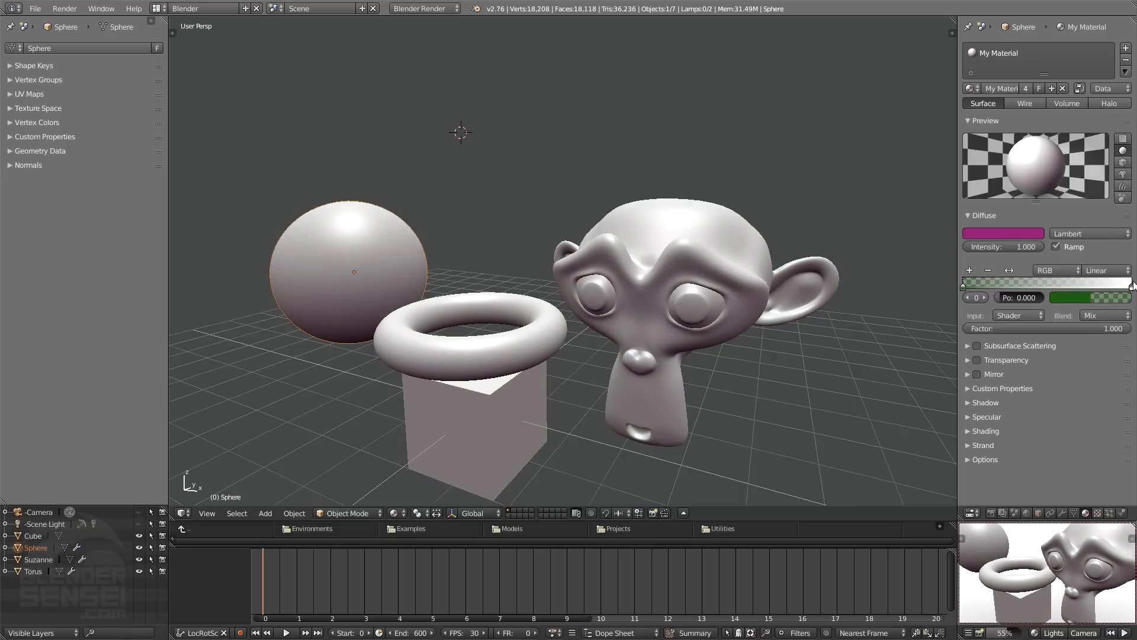
# - Try a lower alpha on the white end stop of the ramp, and restore it to full opacity
pyautogui.click(1132, 286)
pyautogui.click(1133, 287)
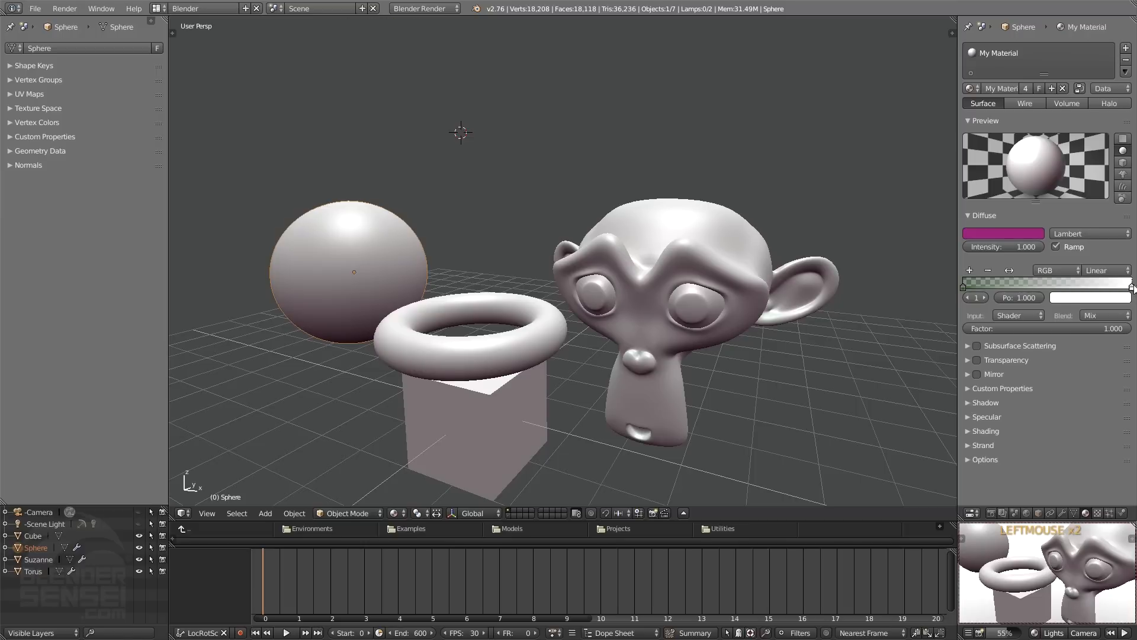
pyautogui.click(1111, 300)
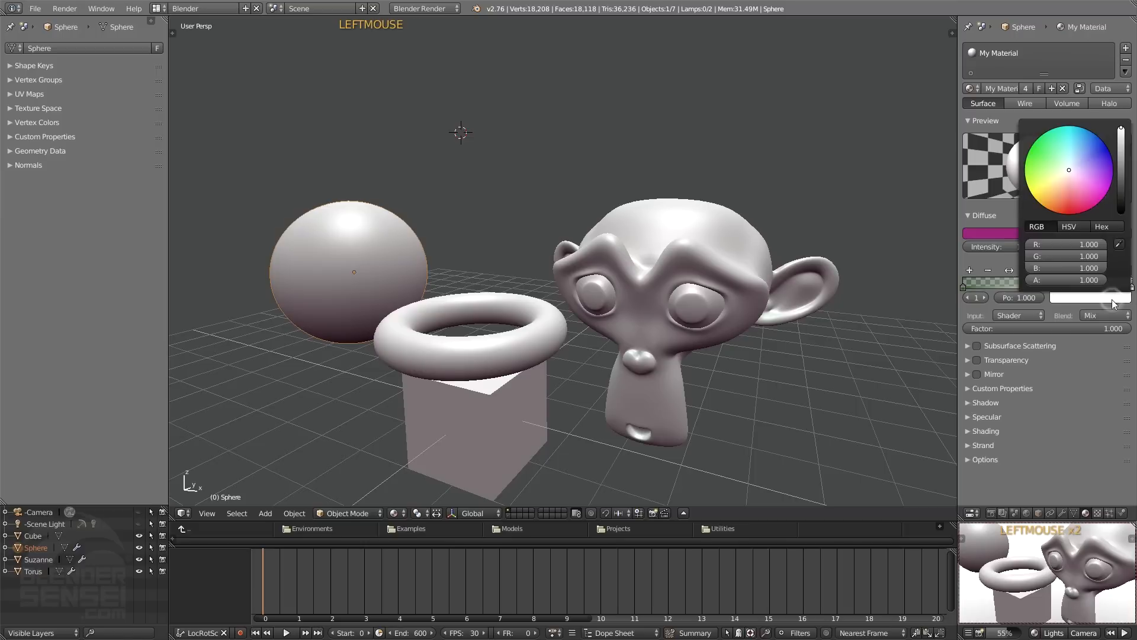
pyautogui.moveTo(1090, 279); pyautogui.dragTo(1064, 279)
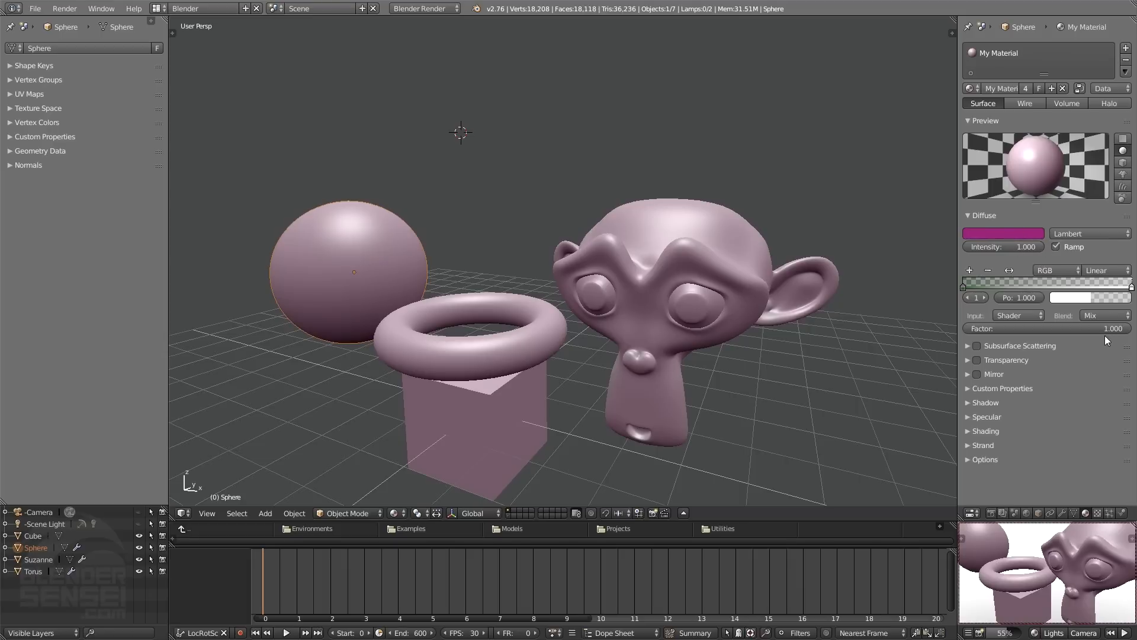
pyautogui.click(1117, 301)
pyautogui.moveTo(1057, 279); pyautogui.dragTo(1113, 279)
# - Set the first ramp stop's alpha to 1.000 and its colour to dark blue, R 0.000, G 0.002, B 0.128
pyautogui.click(964, 284)
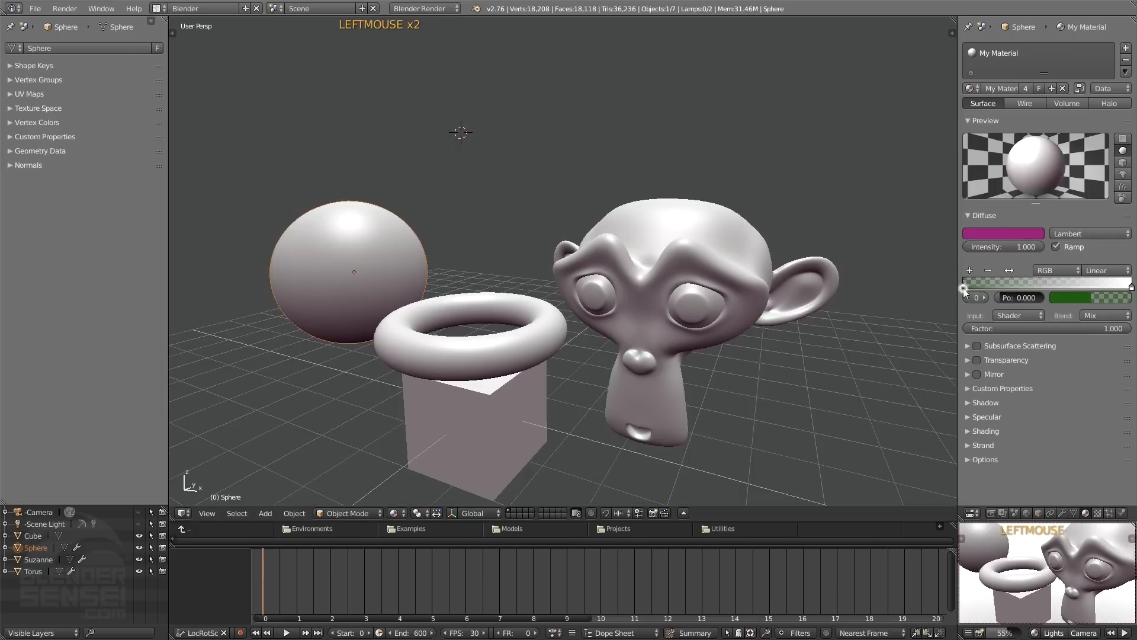
pyautogui.click(1098, 297)
pyautogui.moveTo(1072, 283); pyautogui.dragTo(1123, 280)
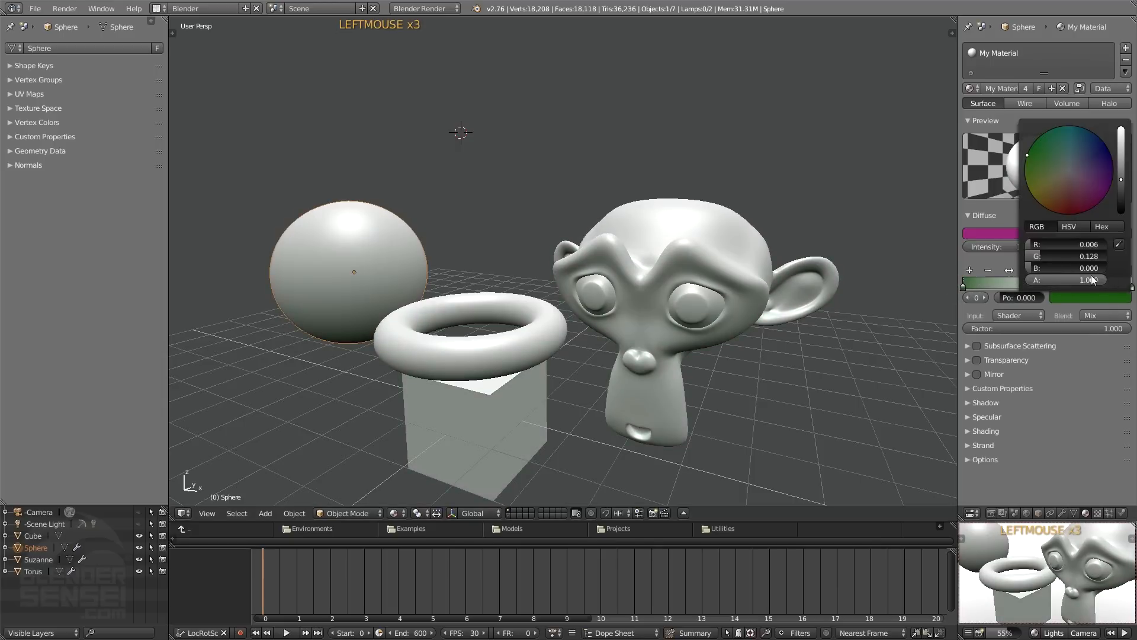
pyautogui.click(1088, 297)
pyautogui.moveTo(1027, 166); pyautogui.dragTo(1108, 148)
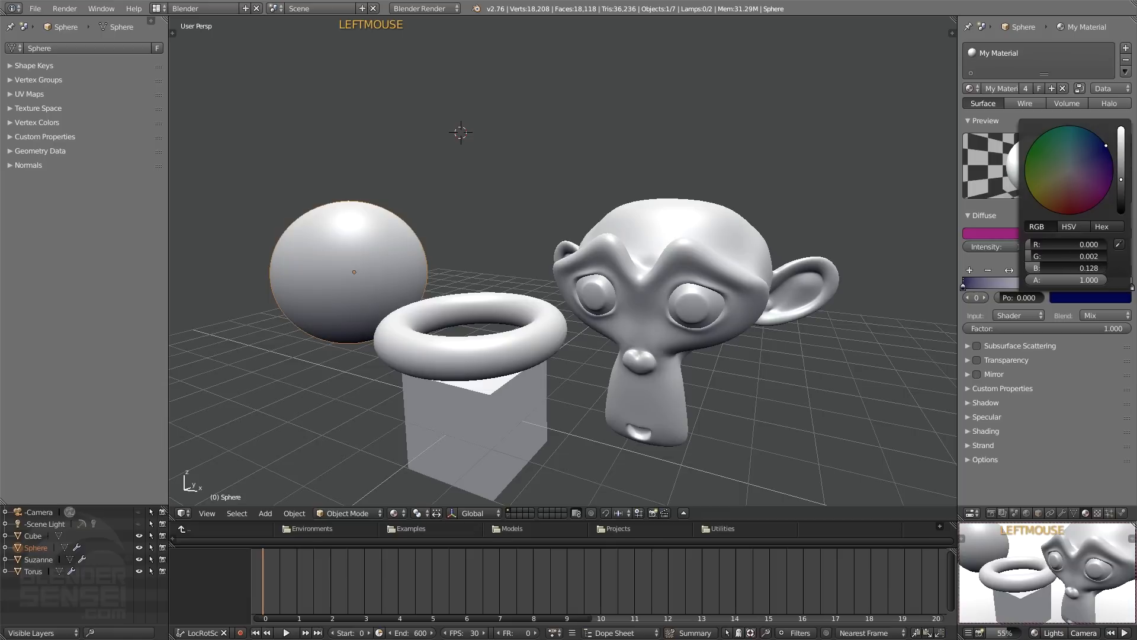
# - Change the colour of the white end stop of the diffuse ramp to yellow
pyautogui.click(1132, 287)
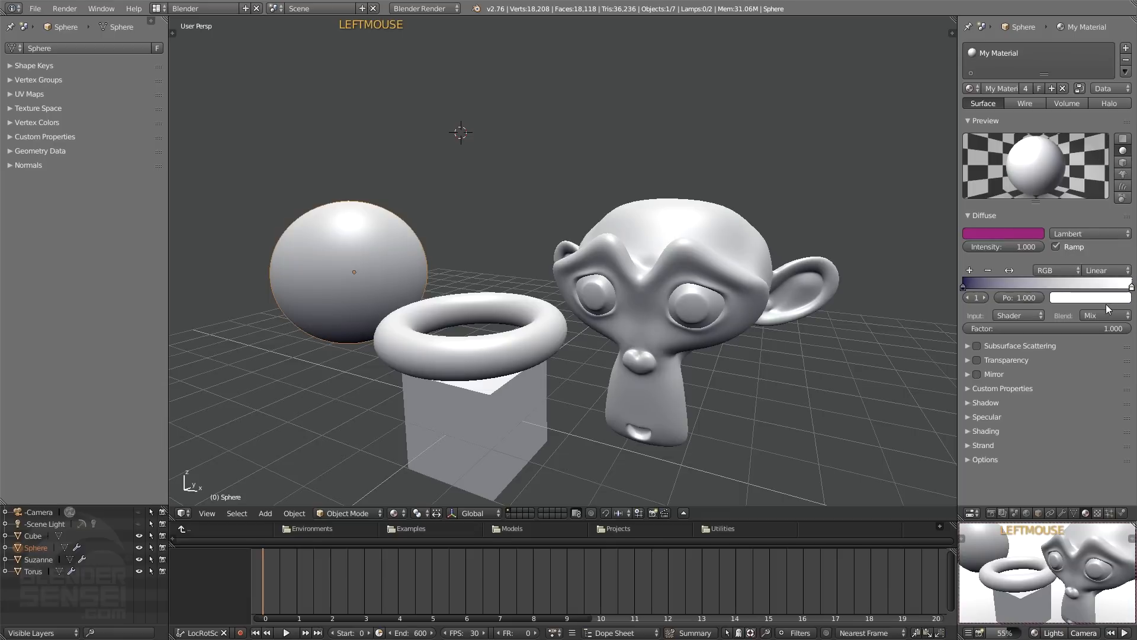
pyautogui.click(1106, 297)
pyautogui.moveTo(1070, 170)
pyautogui.mouseDown()
pyautogui.moveTo(1076, 212)
pyautogui.moveTo(1030, 191)
pyautogui.mouseUp()
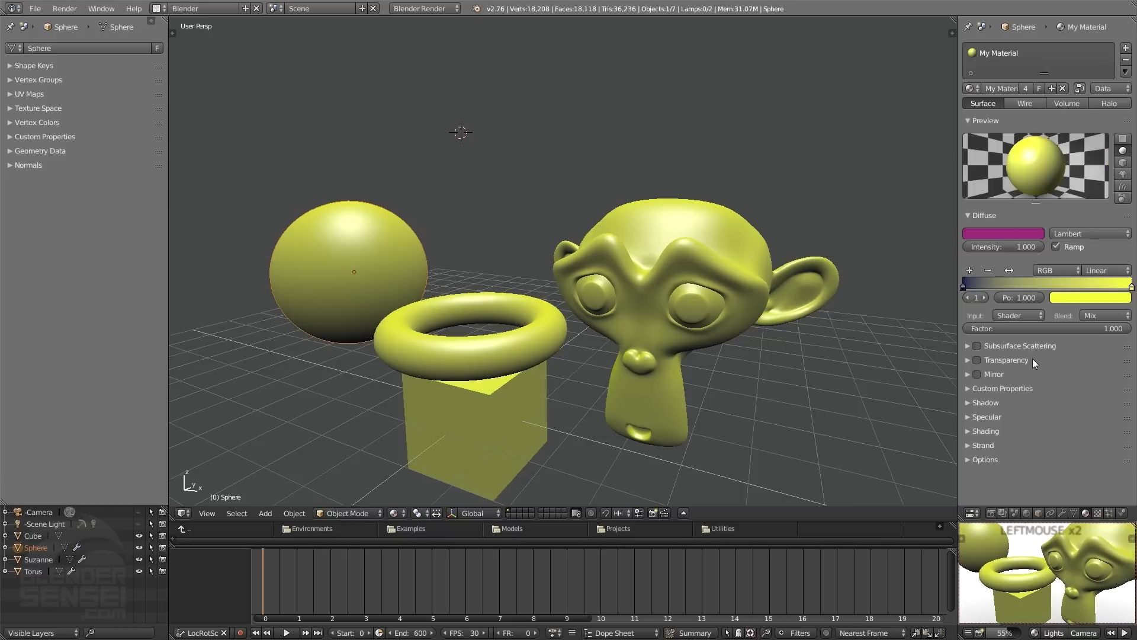
# - Move the dark blue ramp stop towards the middle, to position 0.448
pyautogui.click(989, 286)
pyautogui.click(963, 287)
pyautogui.moveTo(975, 291); pyautogui.dragTo(1041, 299)
pyautogui.moveTo(811, 339); pyautogui.dragTo(711, 341, button='middle')
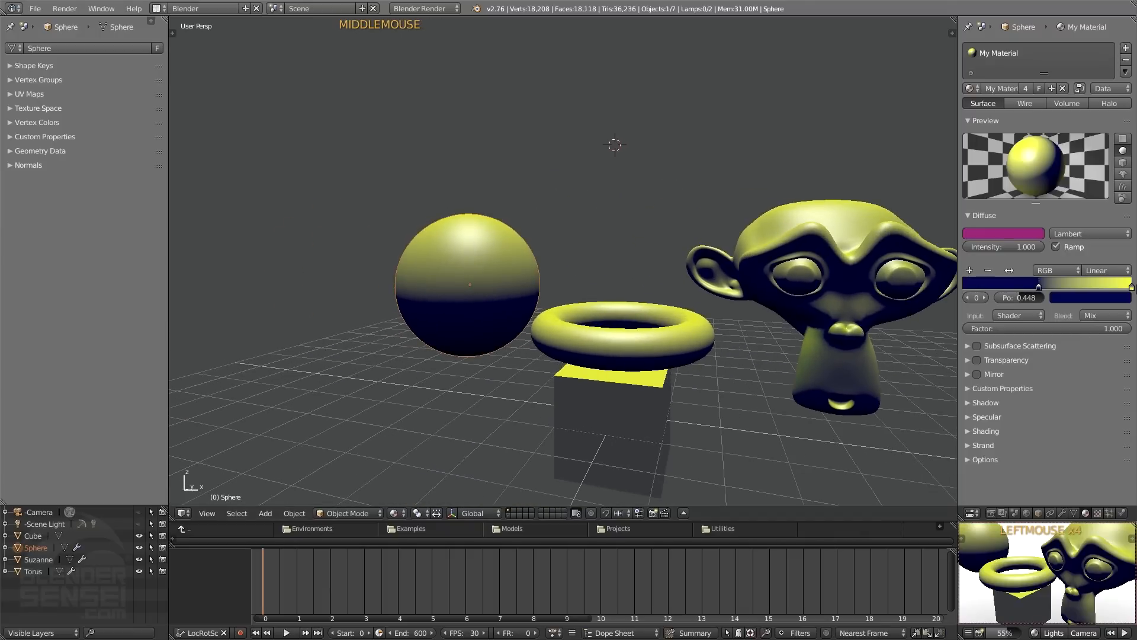
# - Move the yellow ramp stop close to the blue one, at position 0.517, for a sharper transition
pyautogui.moveTo(1131, 287); pyautogui.dragTo(1047, 291)
pyautogui.moveTo(801, 315); pyautogui.dragTo(759, 324, button='middle')
pyautogui.keyDown('shift'); pyautogui.moveTo(758, 325); pyautogui.dragTo(794, 314, button='middle'); pyautogui.keyUp('shift')
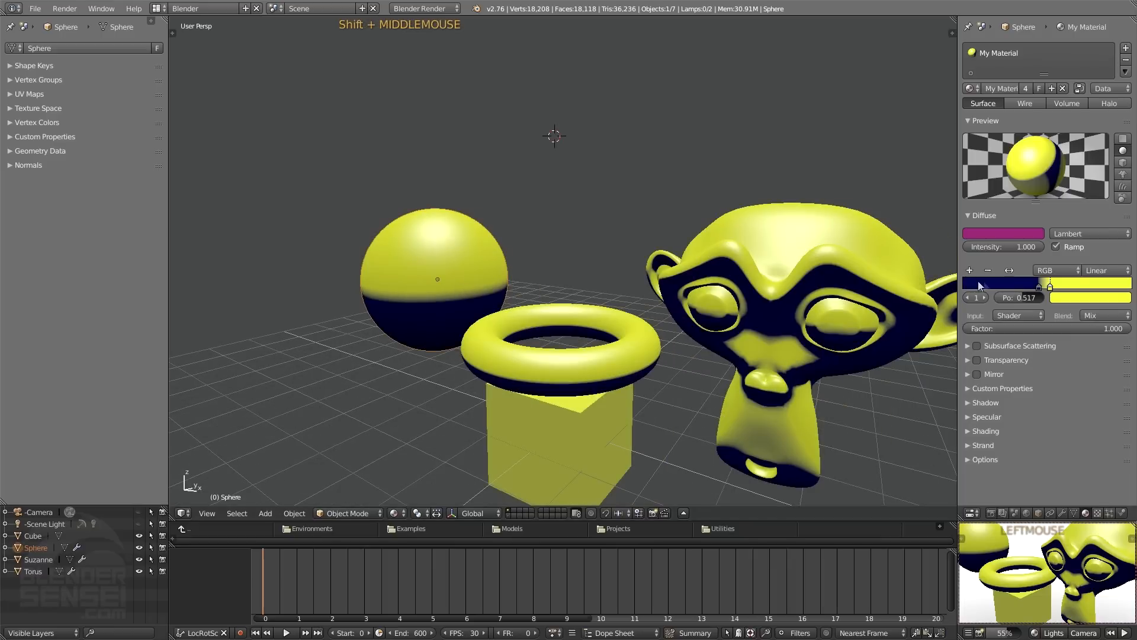
# - Add a third stop to the diffuse ramp and place it before the blue stop, at about position 0.136
pyautogui.click(970, 270)
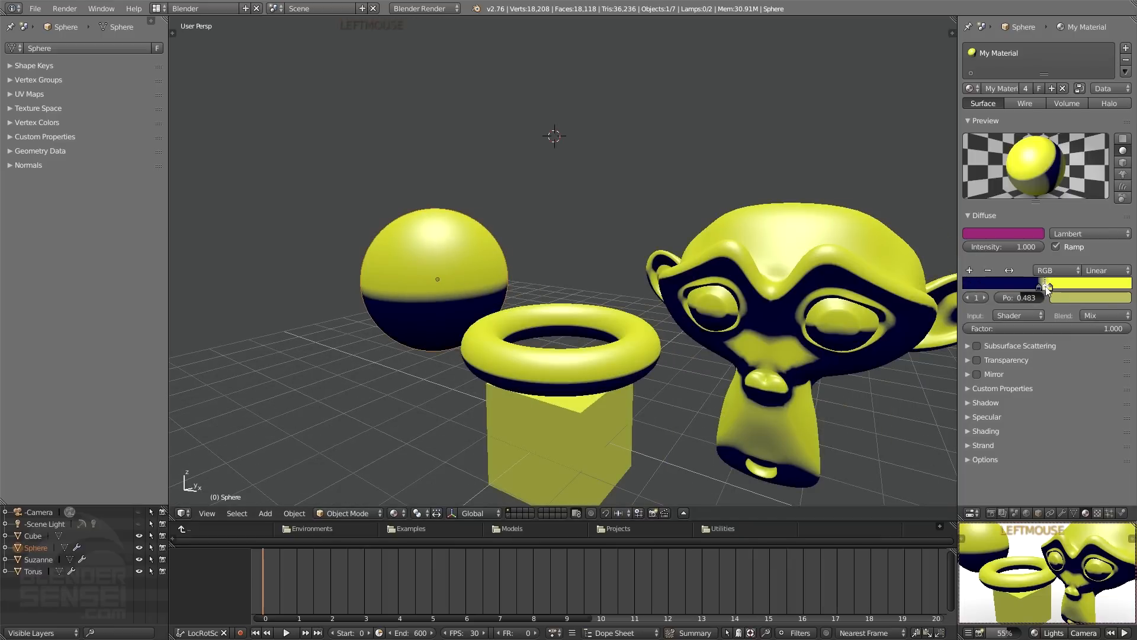
pyautogui.moveTo(1046, 286); pyautogui.dragTo(983, 283)
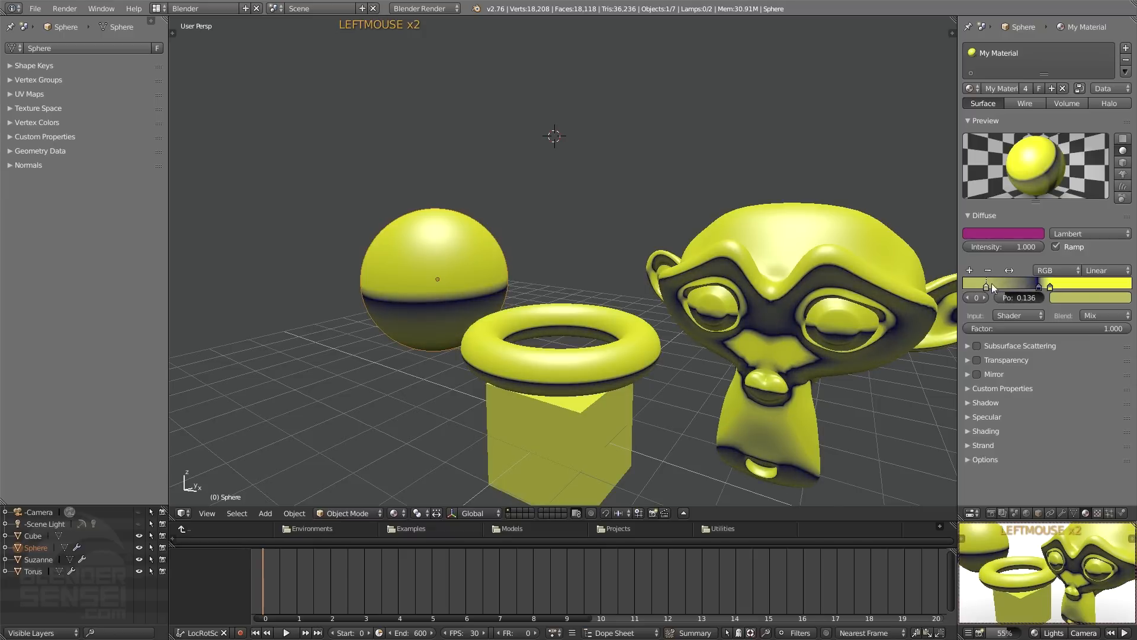
# - Change the colour of the ramp stop at position 0.136 to red, about R 0.501, G 0.000, B 0.014
pyautogui.click(1084, 298)
pyautogui.click(1086, 183)
pyautogui.click(1077, 214)
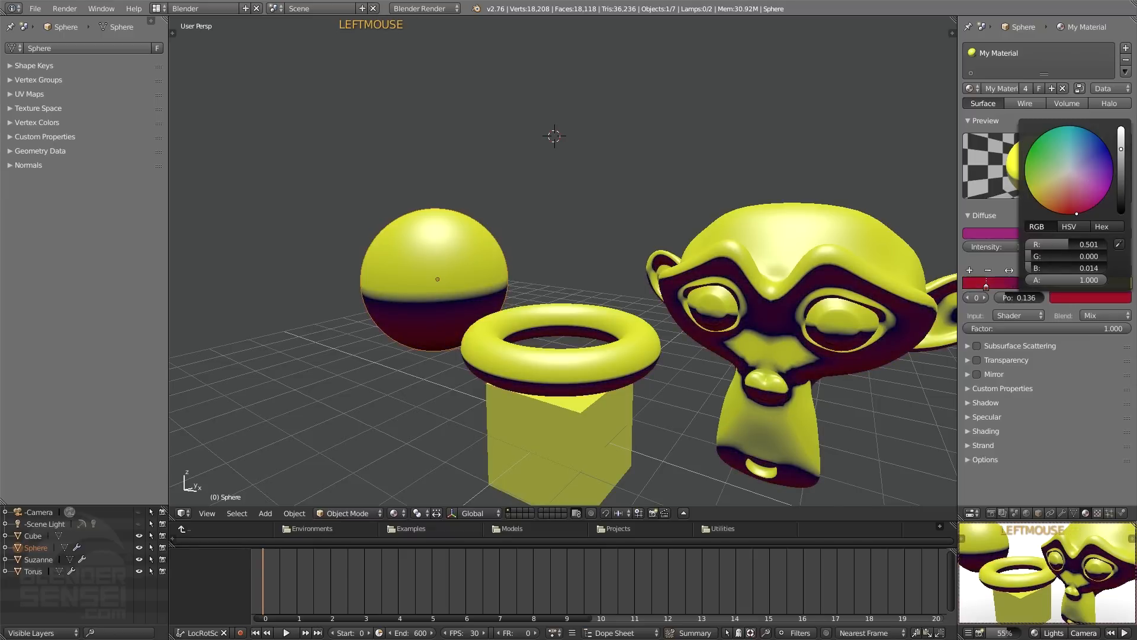
# - Add a fourth stop to the diffuse ramp and place it beyond the yellow stop, at position 0.827
pyautogui.moveTo(877, 346); pyautogui.dragTo(813, 350, button='middle')
pyautogui.click(969, 271)
pyautogui.moveTo(1012, 289); pyautogui.dragTo(1103, 292)
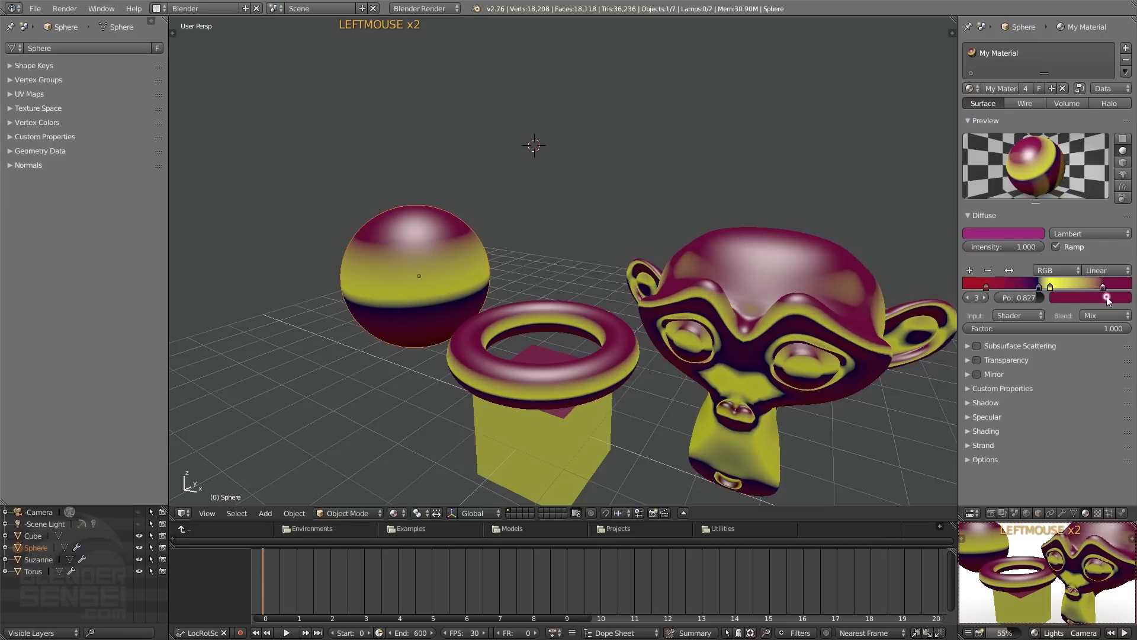
# - Change the colour of the ramp stop at position 0.827 to dark blue
pyautogui.click(1103, 299)
pyautogui.moveTo(1100, 185); pyautogui.dragTo(1107, 148)
pyautogui.moveTo(764, 312); pyautogui.dragTo(734, 307, button='middle')
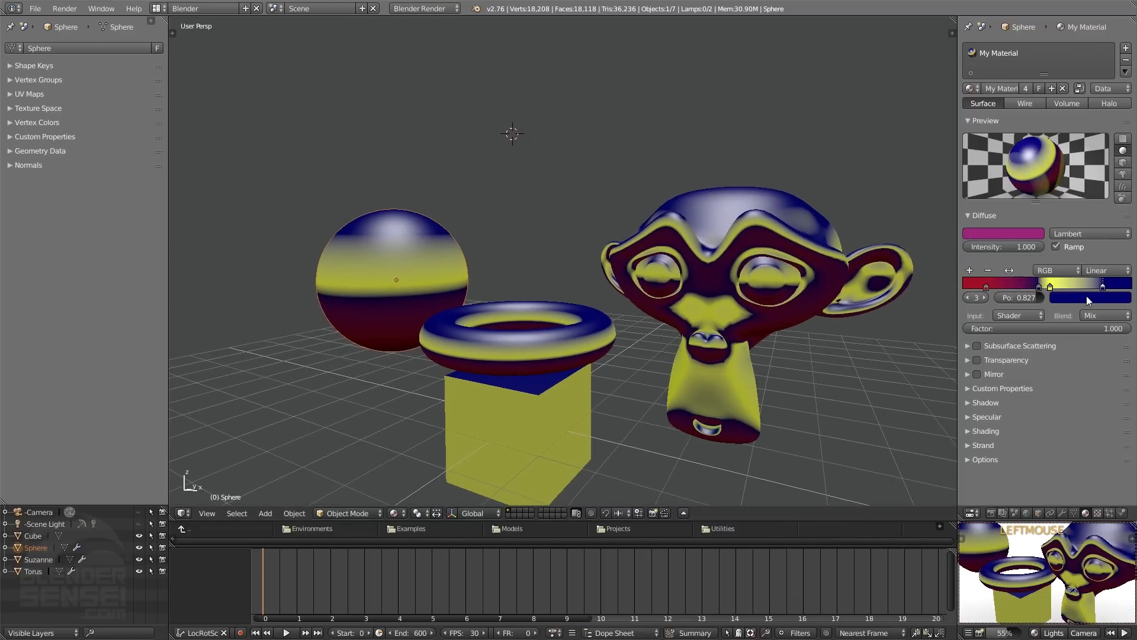
# - Try Energy as the diffuse ramp's input and restore it to Shader
pyautogui.click(988, 289)
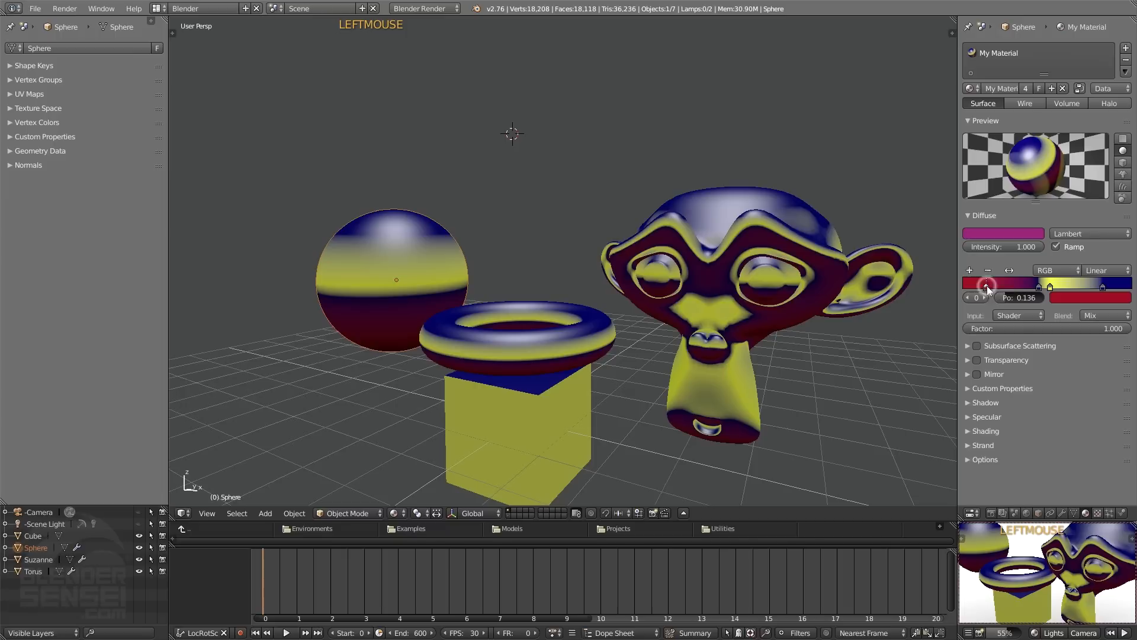
pyautogui.click(1040, 288)
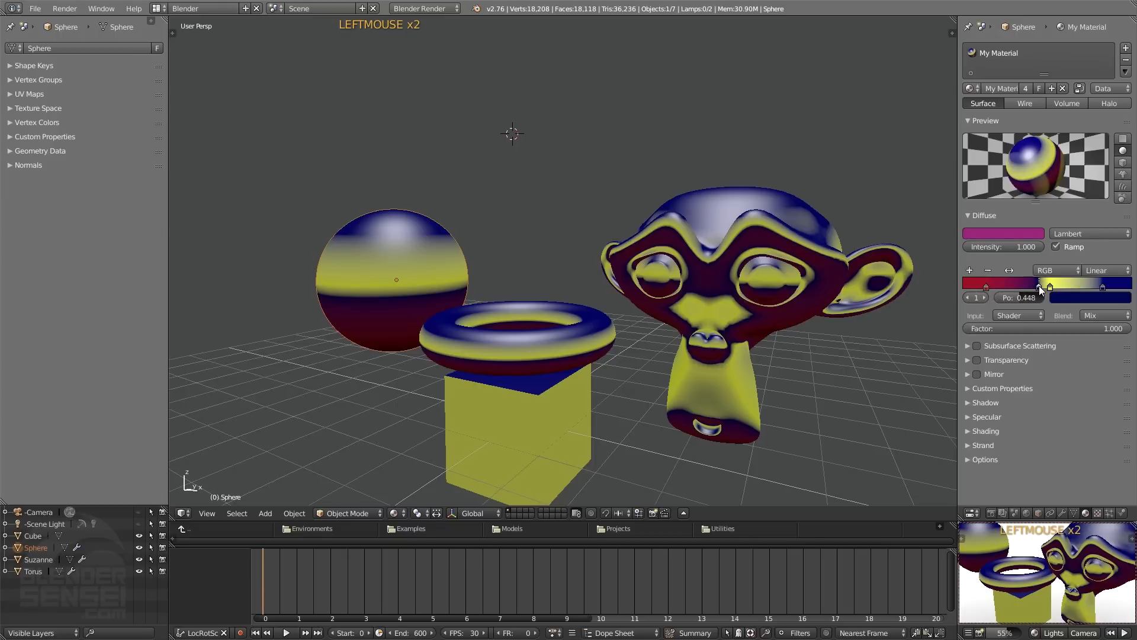
pyautogui.click(1010, 315)
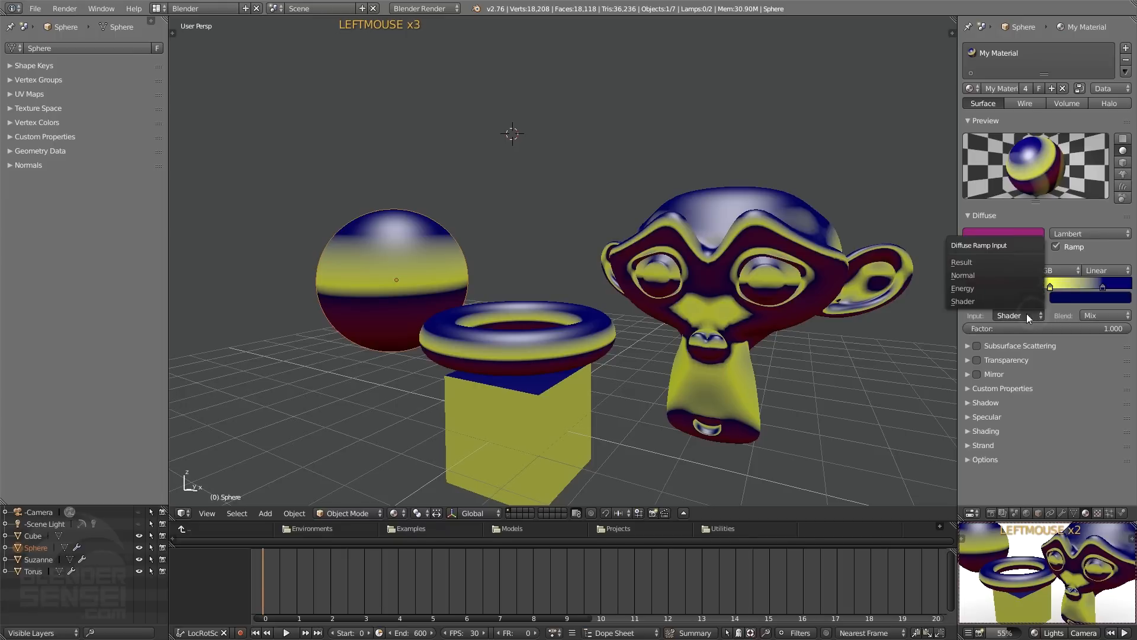
pyautogui.click(983, 285)
pyautogui.click(1031, 314)
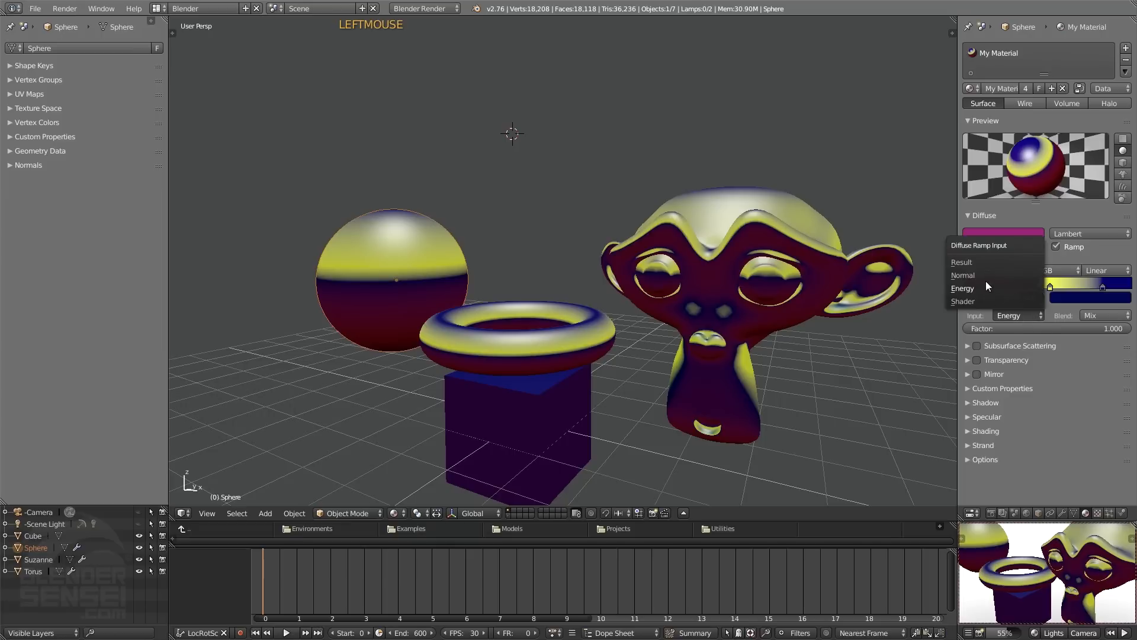
pyautogui.click(986, 299)
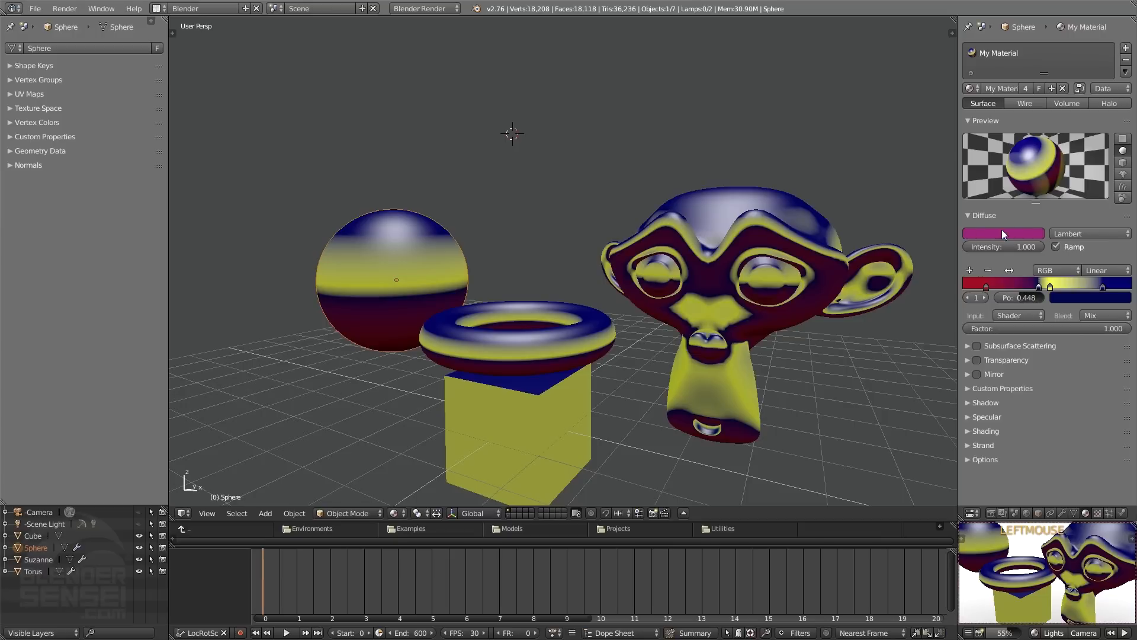
# - Try the Overlay and Multiply blend modes for the diffuse ramp
pyautogui.click(1109, 317)
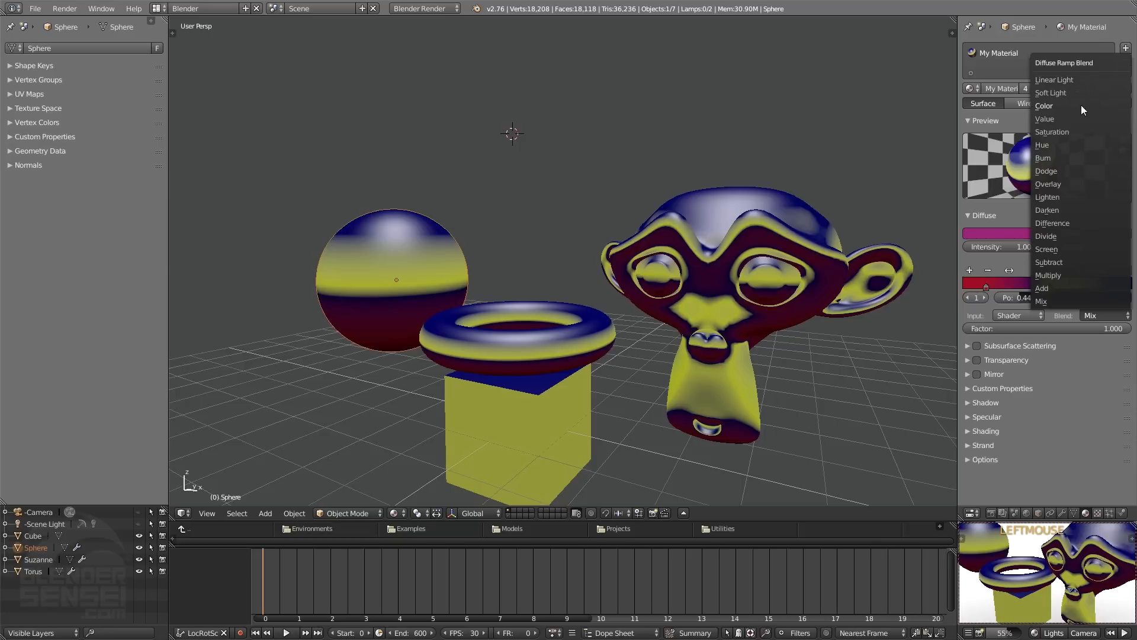
pyautogui.click(1058, 183)
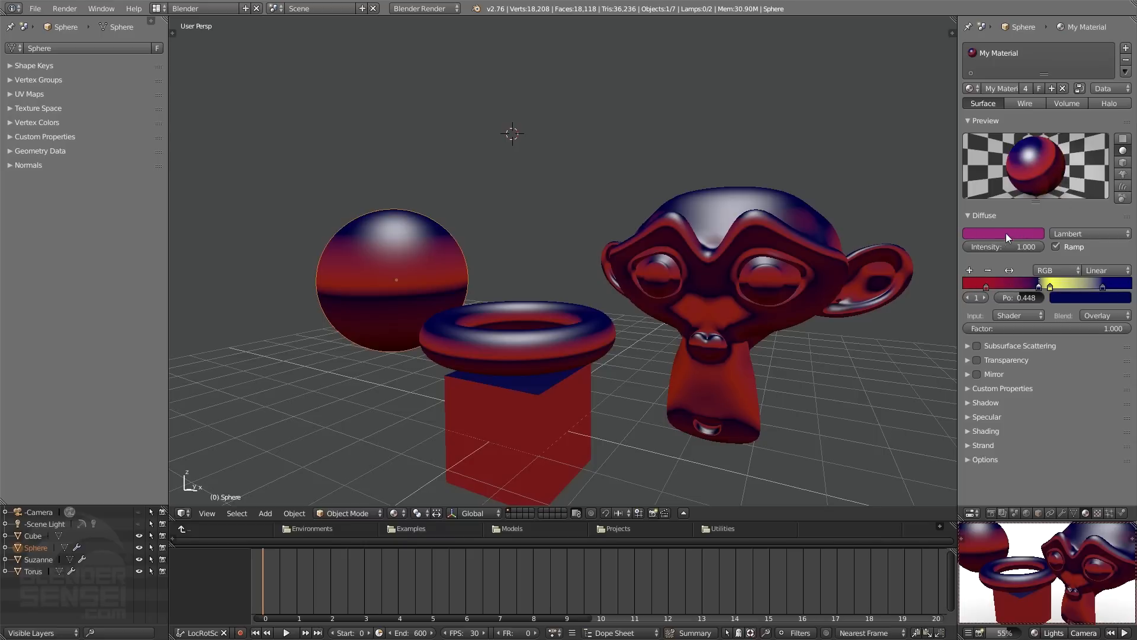
pyautogui.click(1117, 316)
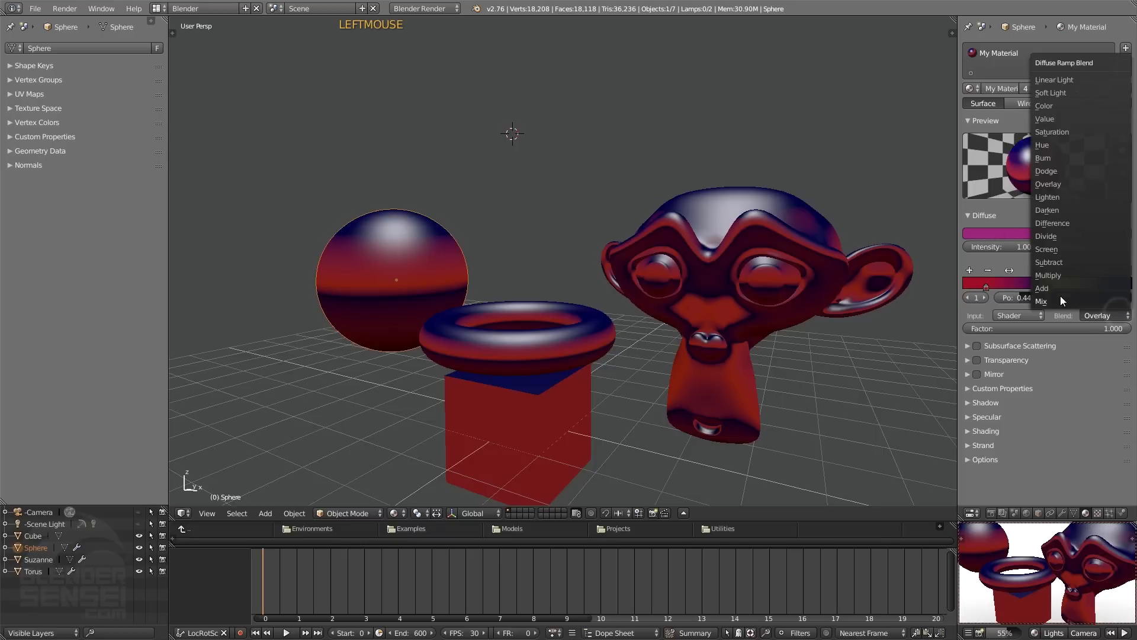
pyautogui.click(1058, 276)
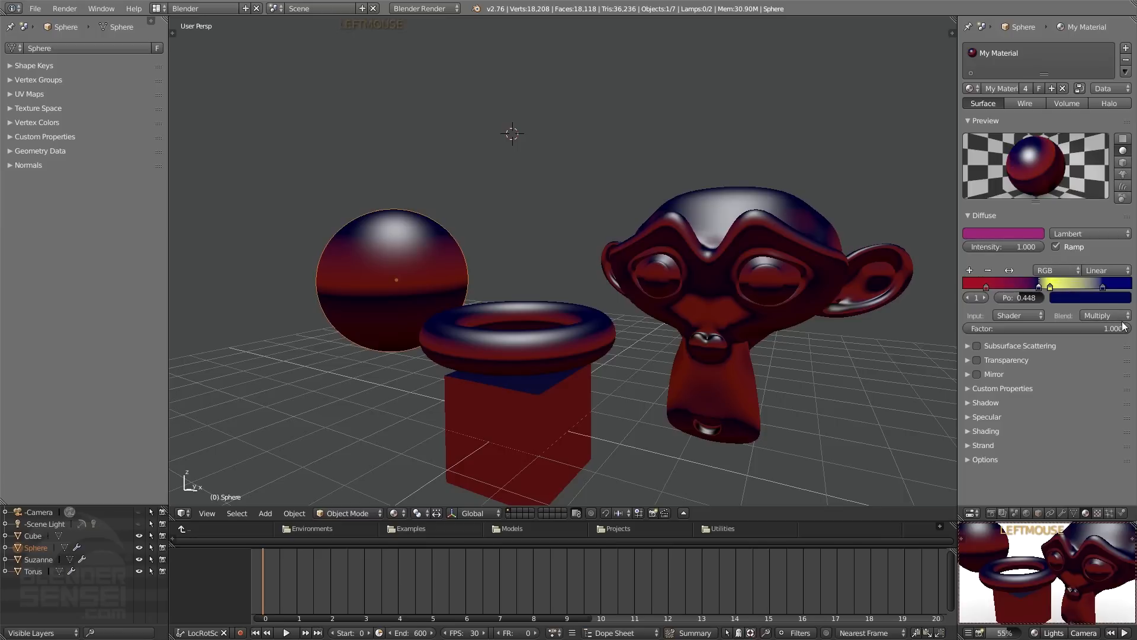
# - Set the diffuse ramp's blend mode to Subtract
pyautogui.click(1107, 315)
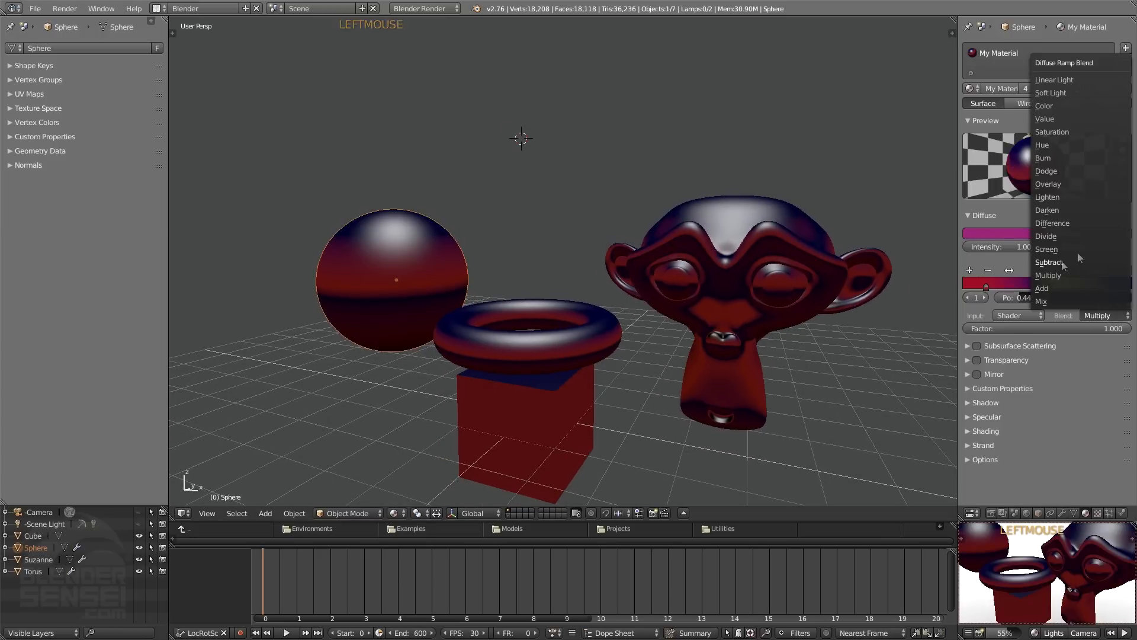
pyautogui.click(1062, 263)
pyautogui.keyDown('shift'); pyautogui.moveTo(780, 301); pyautogui.dragTo(852, 261, button='middle'); pyautogui.keyUp('shift')
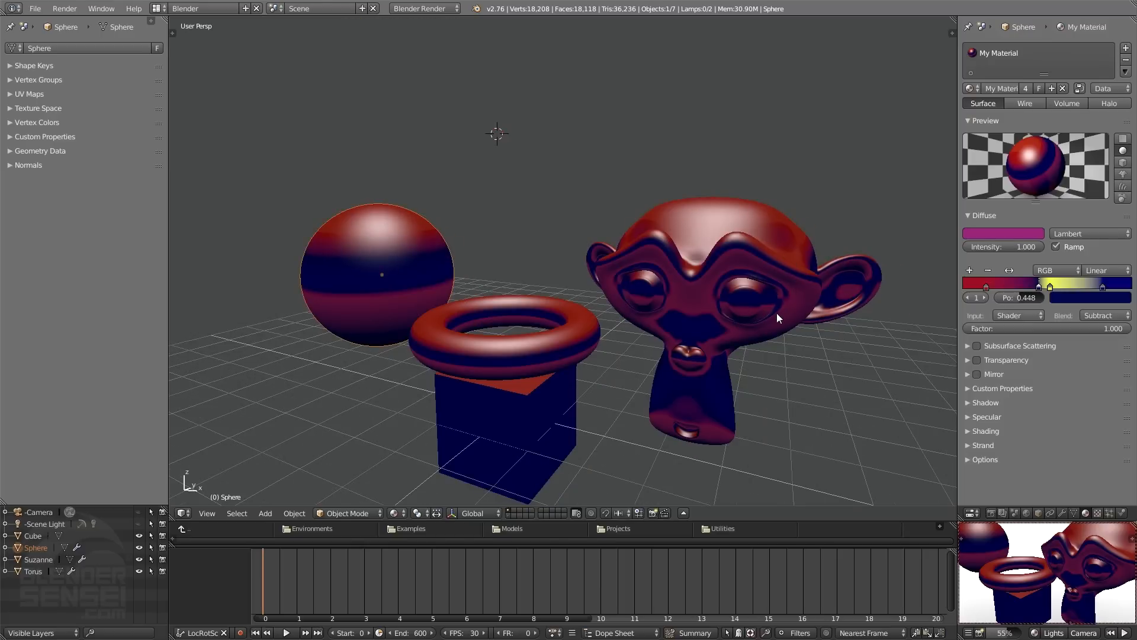
pyautogui.keyDown('shift'); pyautogui.moveTo(777, 314); pyautogui.dragTo(762, 306, button='middle'); pyautogui.keyUp('shift')
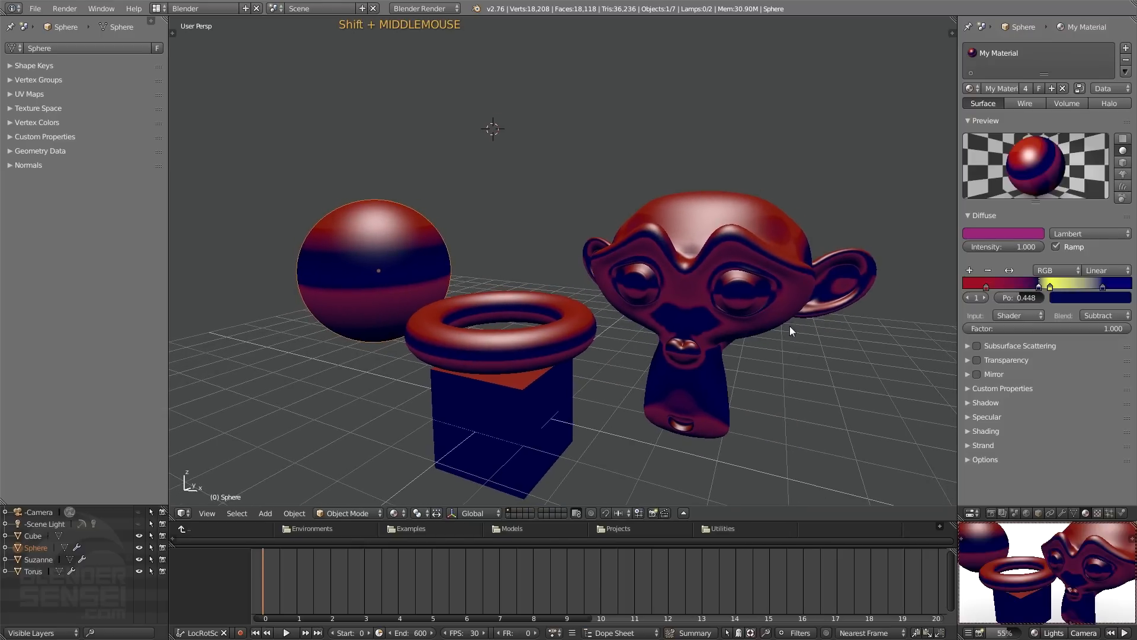
pyautogui.moveTo(651, 335)
pyautogui.mouseDown(button='middle')
pyautogui.moveTo(670, 323)
pyautogui.moveTo(649, 325)
pyautogui.mouseUp(button='middle')
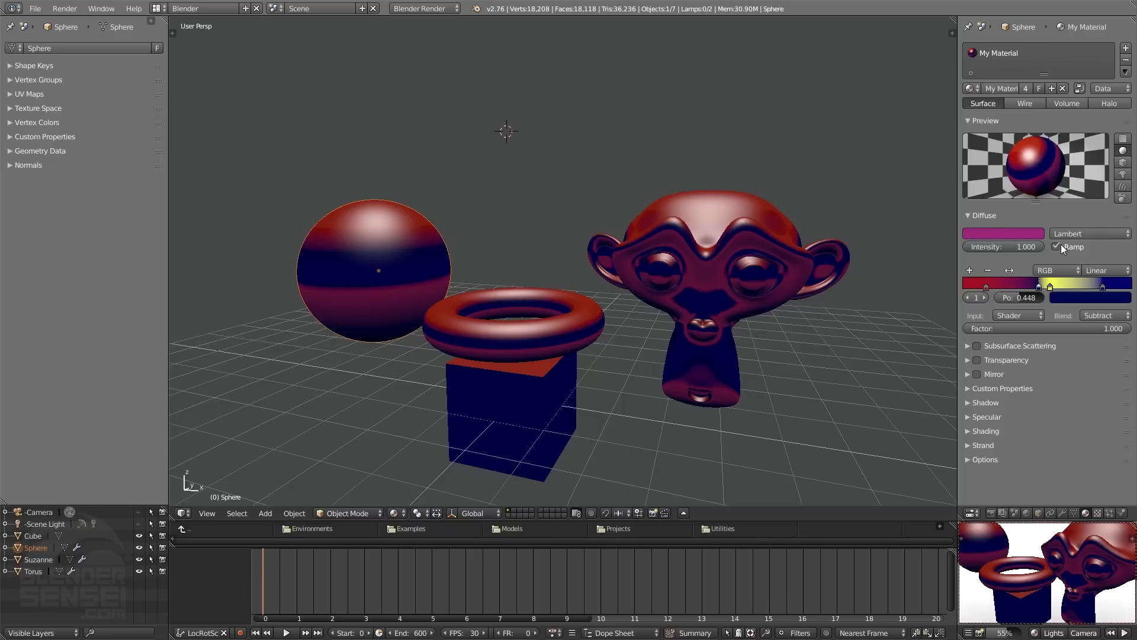
# - Animate the diffuse ramp's blend factor with keyframes of 0.000 at frame 0 and 1.000 at frame 150
pyautogui.click(1093, 330)
pyautogui.moveTo(1107, 328); pyautogui.dragTo(965, 328)
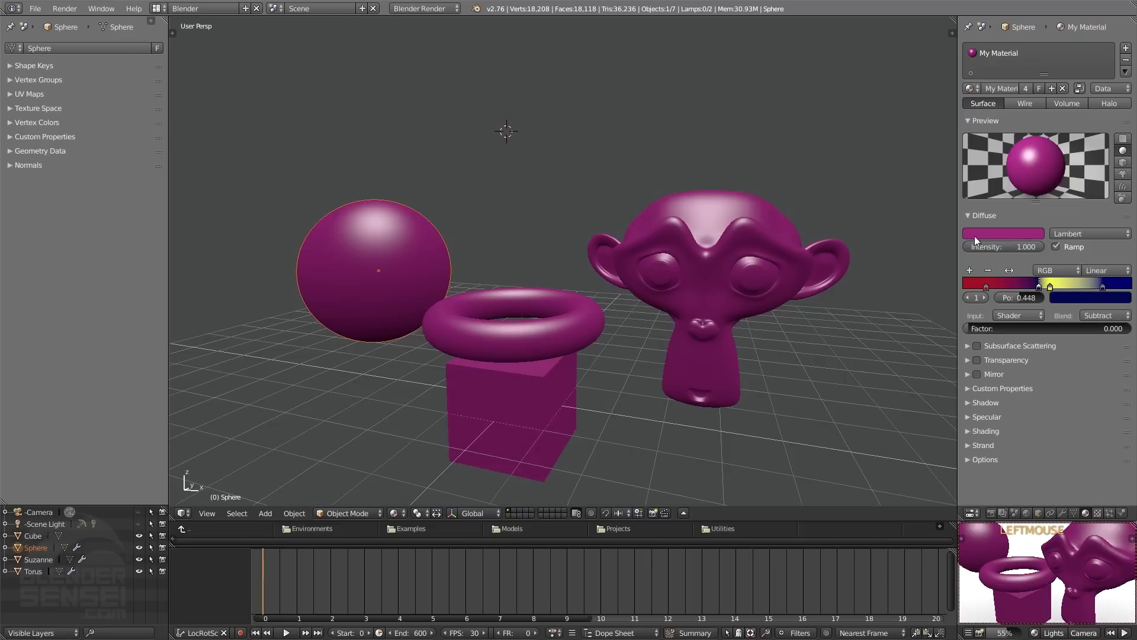
pyautogui.moveTo(968, 330)
pyautogui.mouseDown()
pyautogui.moveTo(1121, 328)
pyautogui.moveTo(965, 328)
pyautogui.mouseUp()
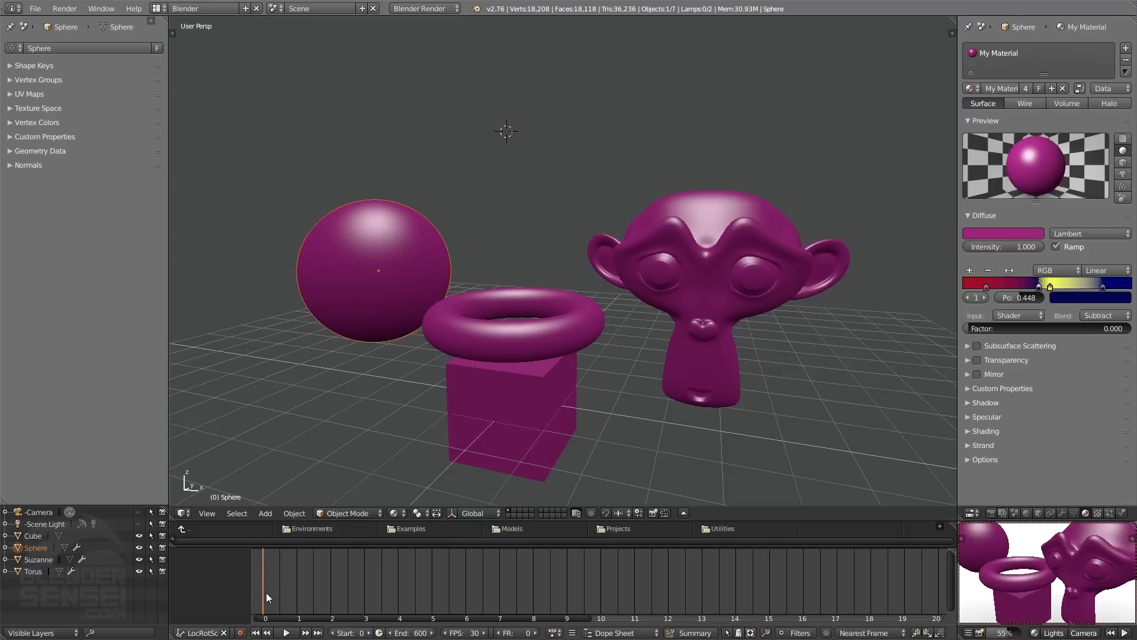
pyautogui.press('i')
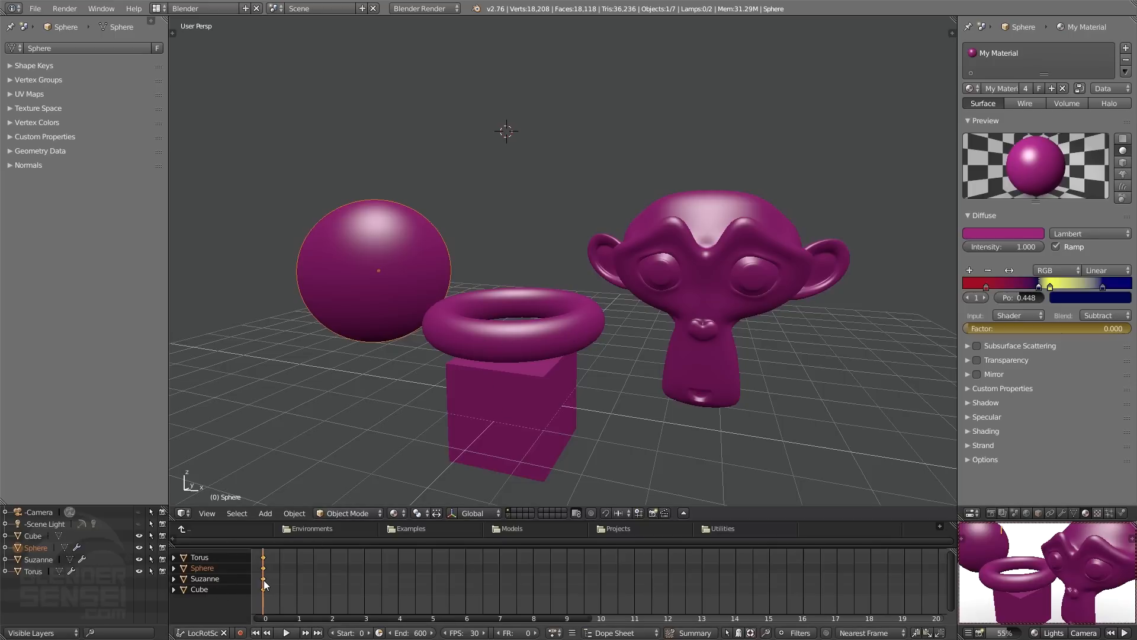
pyautogui.moveTo(264, 581); pyautogui.dragTo(433, 585, button='right')
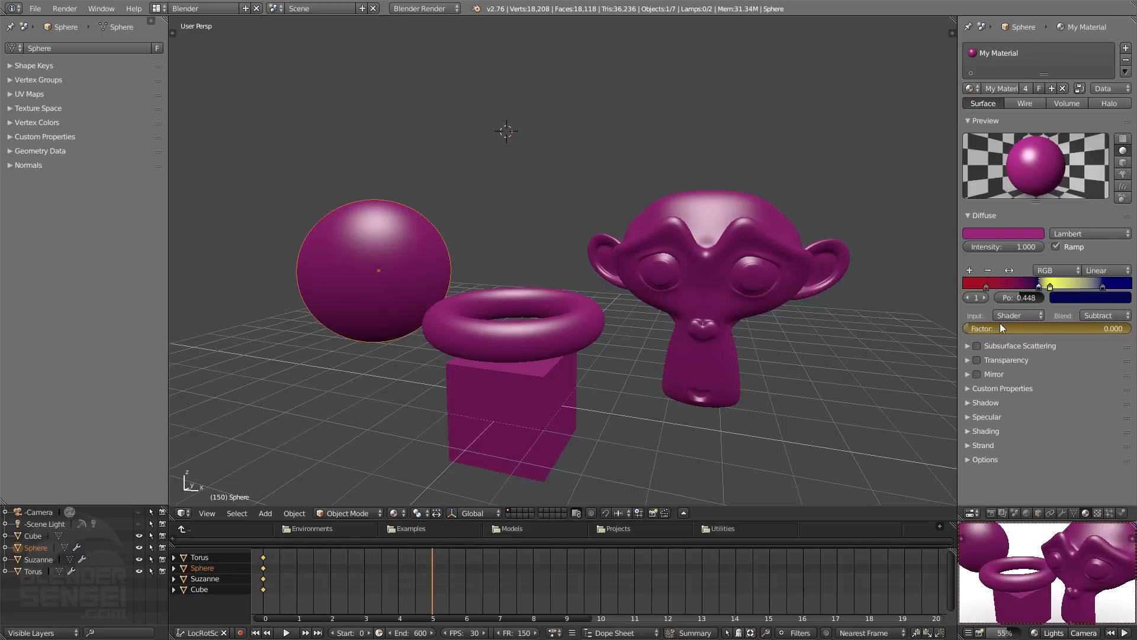
pyautogui.moveTo(995, 328); pyautogui.dragTo(1116, 332)
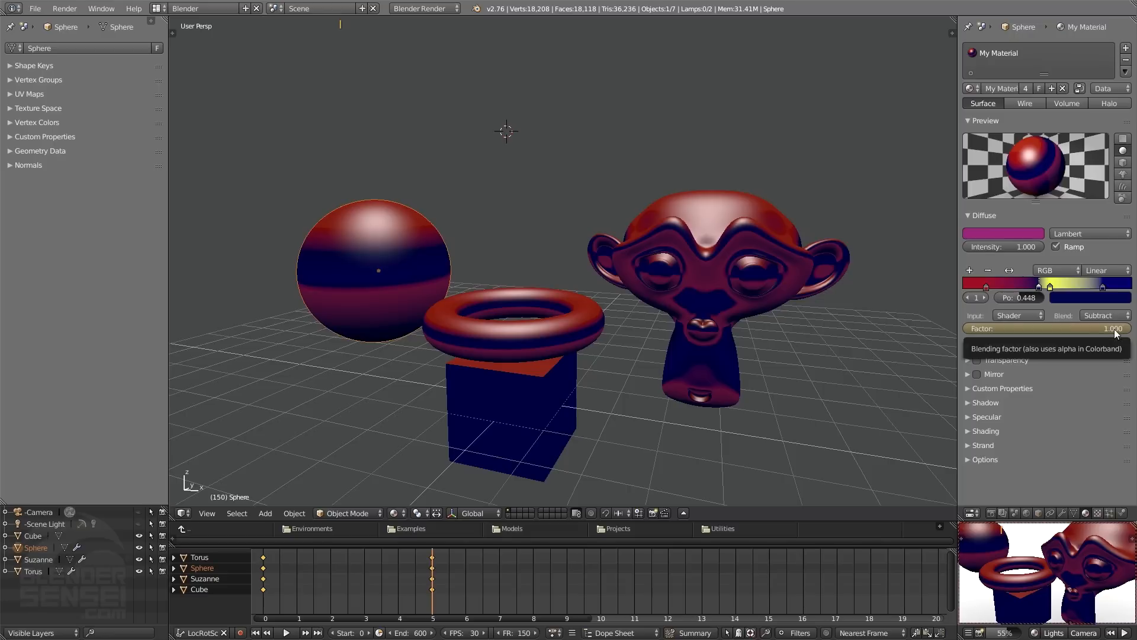
# - Play the animation from the first frame, stop it and return to frame 0
pyautogui.click(256, 632)
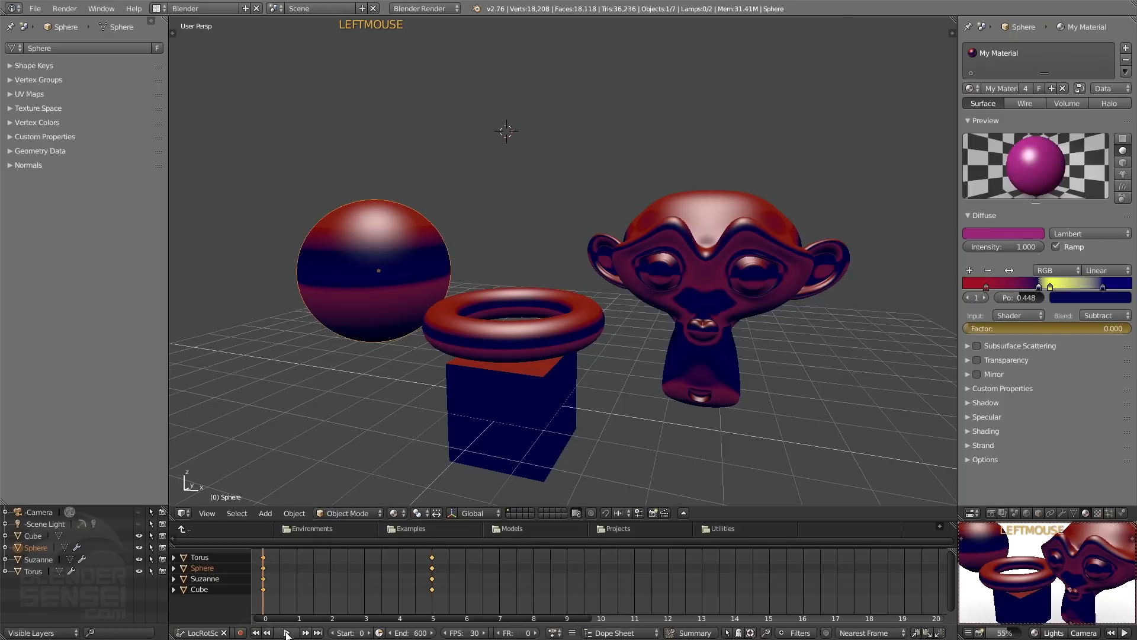
pyautogui.click(286, 632)
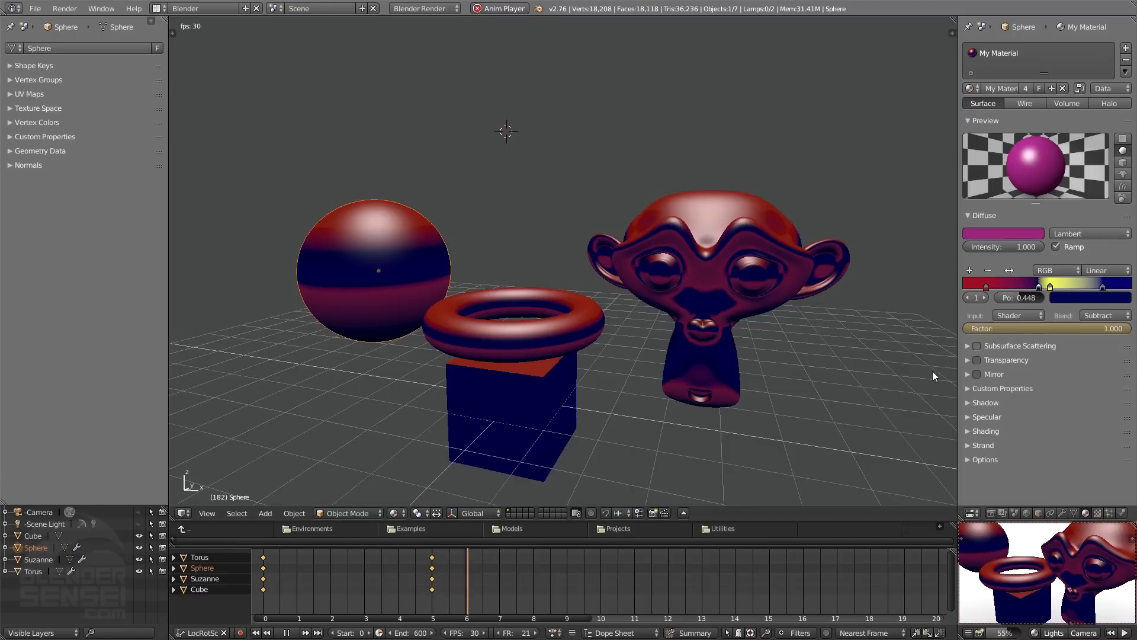
pyautogui.click(286, 633)
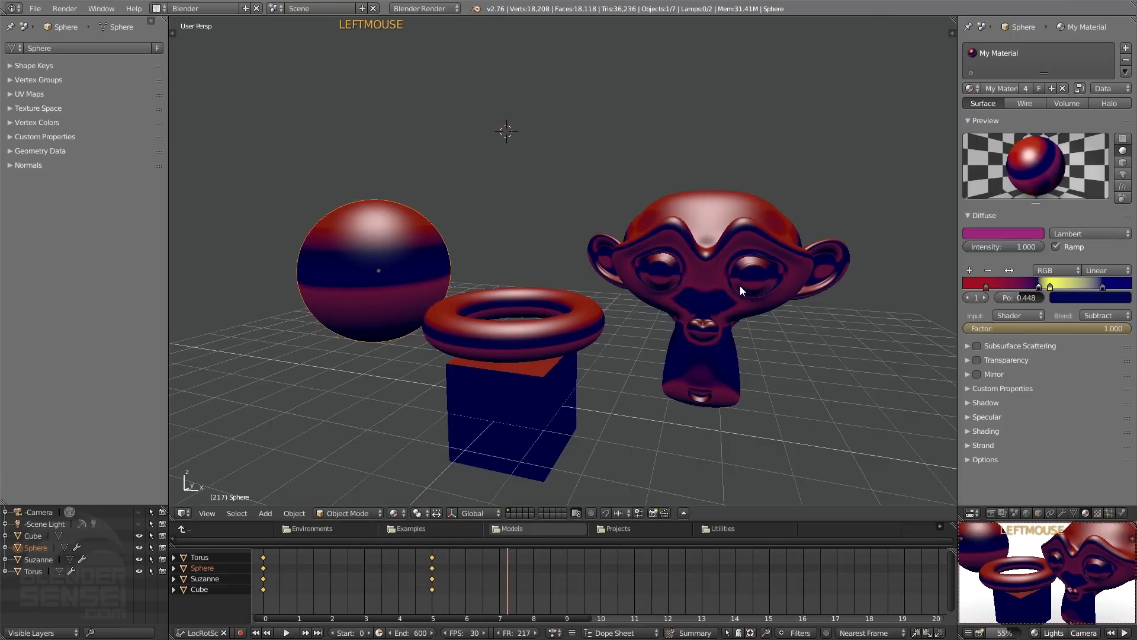
pyautogui.moveTo(442, 584); pyautogui.dragTo(260, 566, button='right')
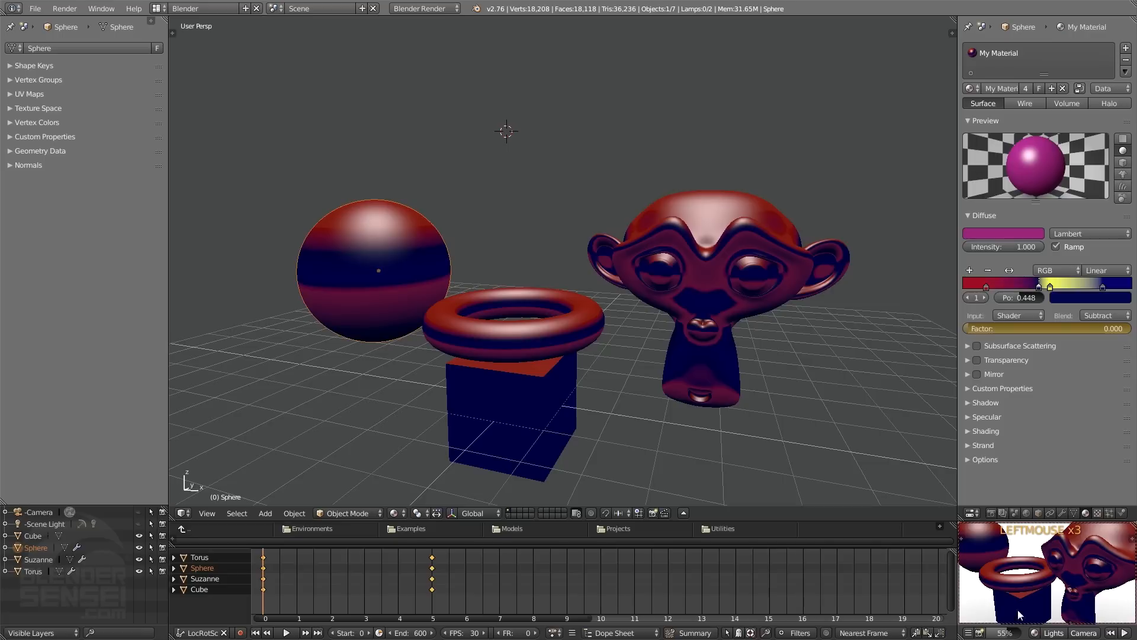
# - Set the render resolution scale to 25%
pyautogui.click(999, 634)
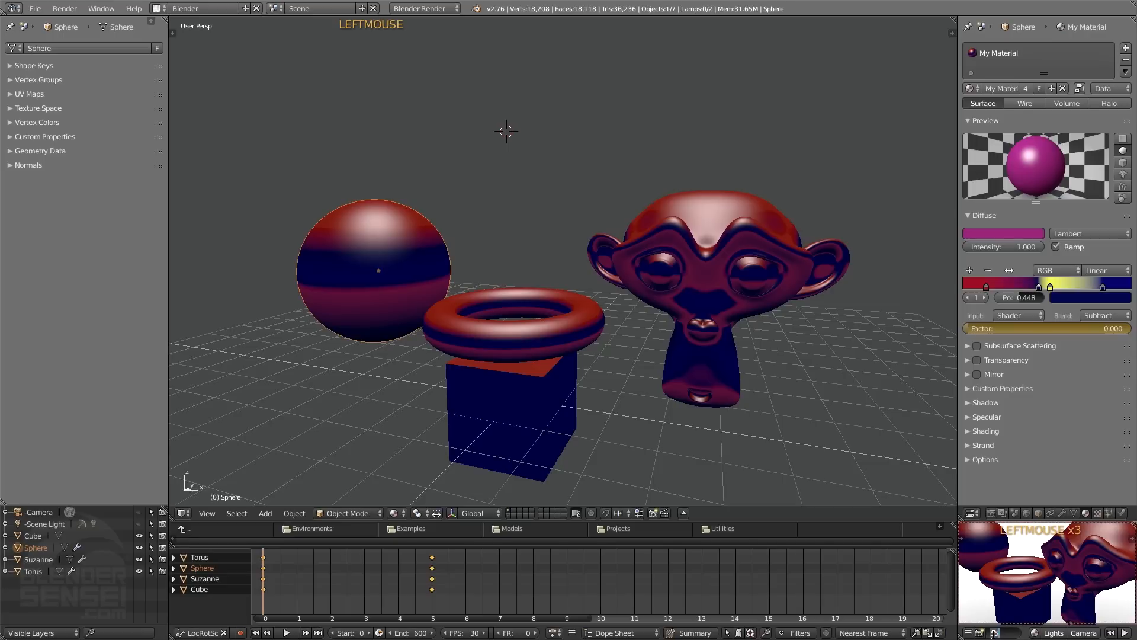
pyautogui.write('25')
pyautogui.press('Return')
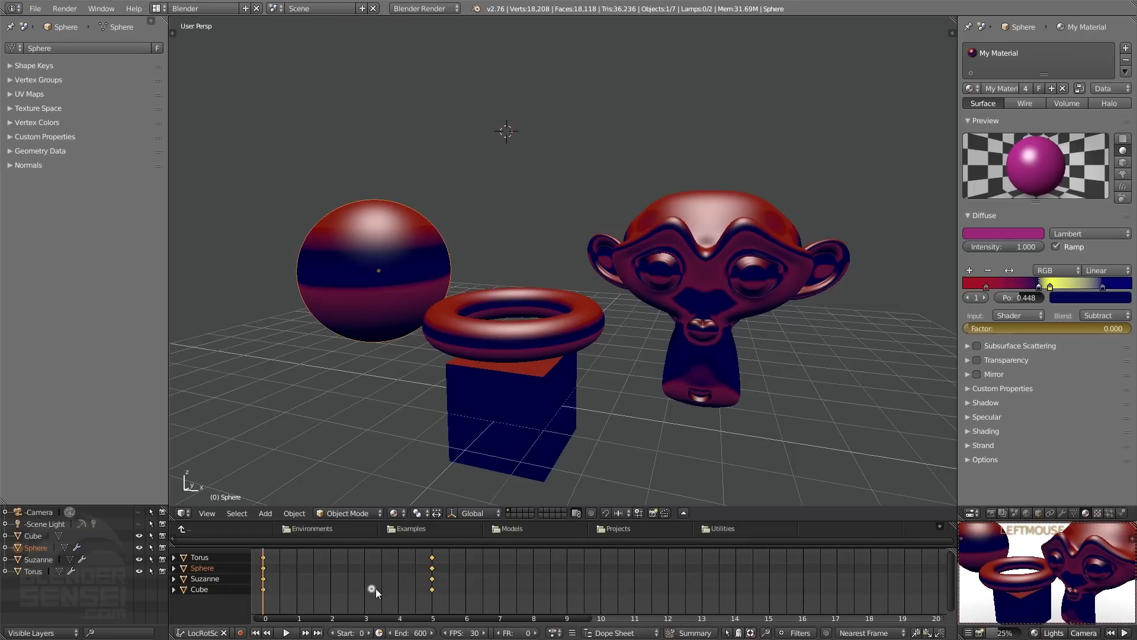
# - Set the animation's end frame to 150 and render the animation
pyautogui.moveTo(375, 589); pyautogui.dragTo(433, 592, button='right')
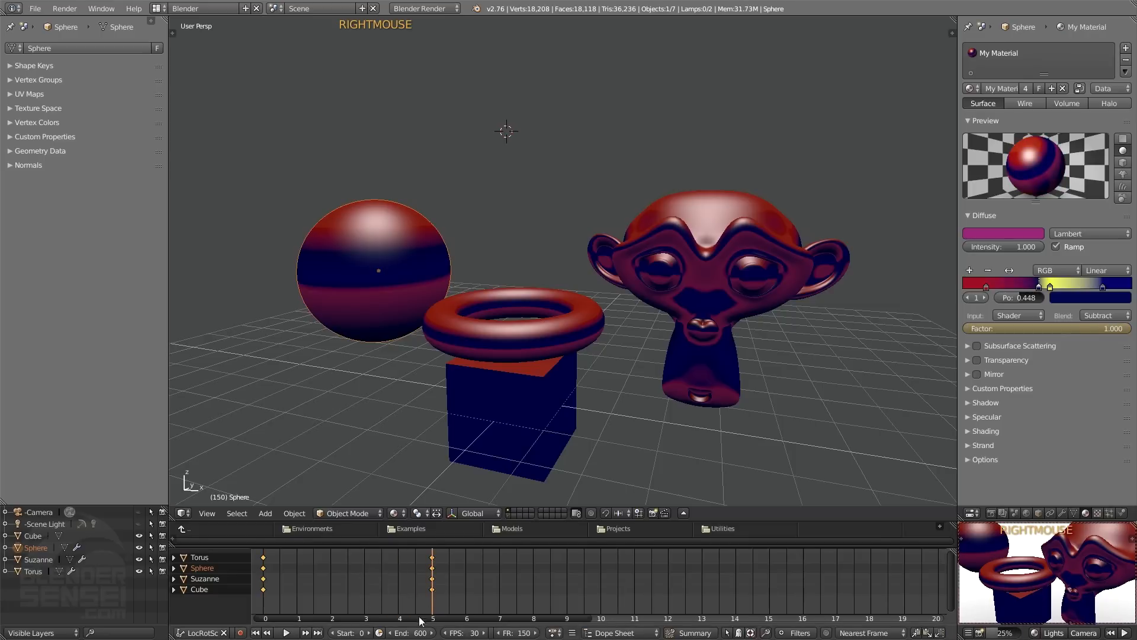
pyautogui.click(408, 633)
pyautogui.write('150')
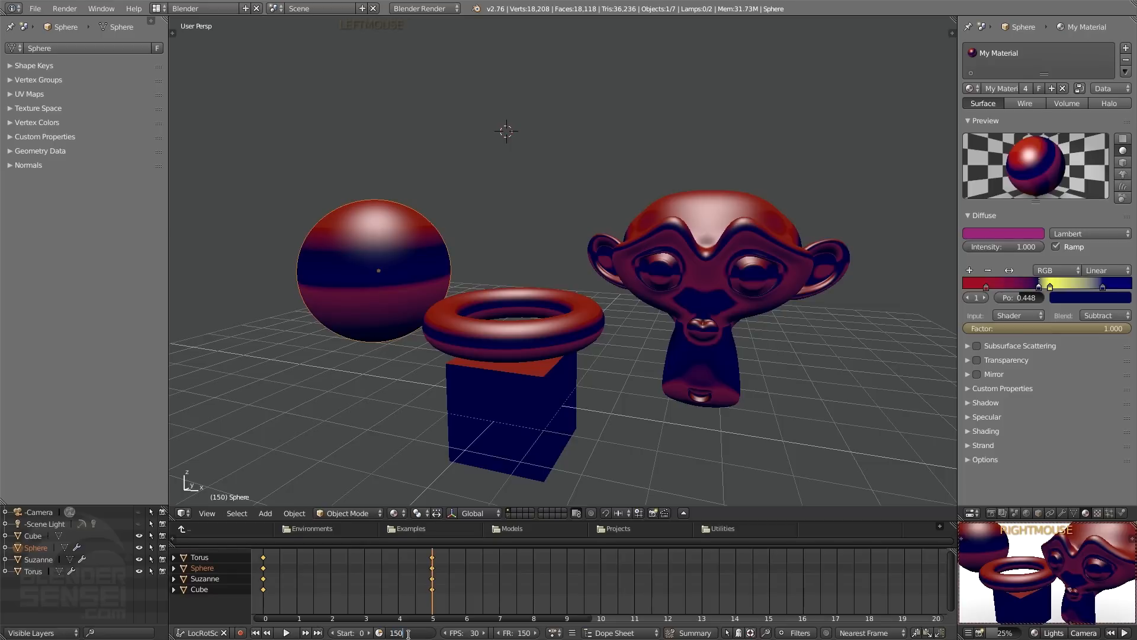
pyautogui.press('Return')
pyautogui.click(975, 633)
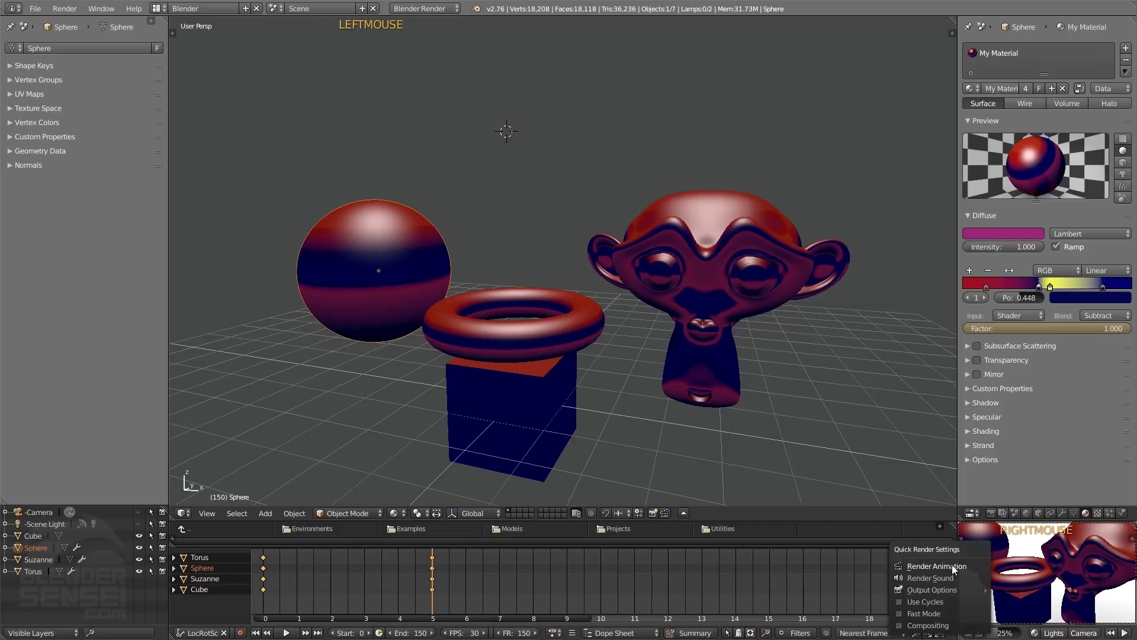
pyautogui.click(951, 564)
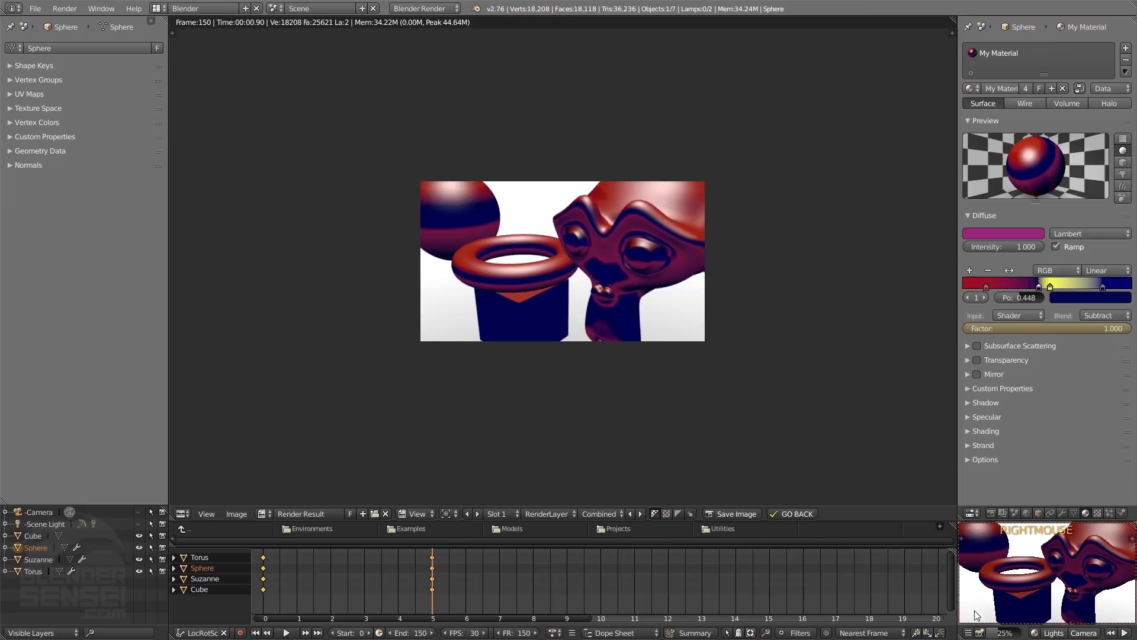
# - Play back the rendered animation, close the player window and return from the render result to the 3D view
pyautogui.click(975, 633)
pyautogui.click(937, 578)
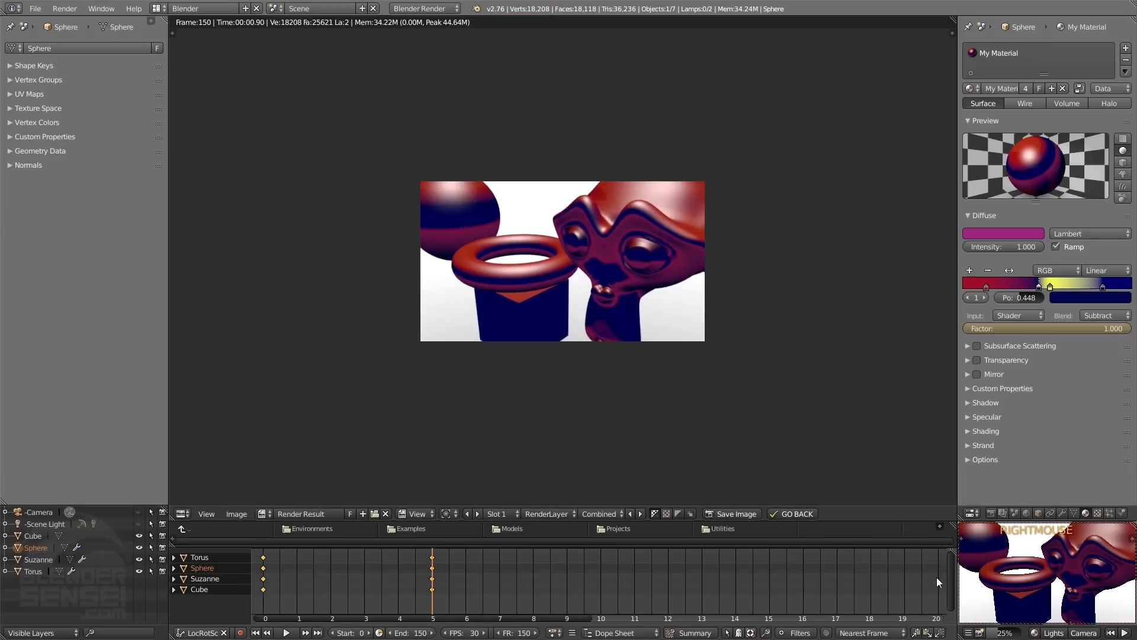
pyautogui.moveTo(186, 467); pyautogui.dragTo(288, 383)
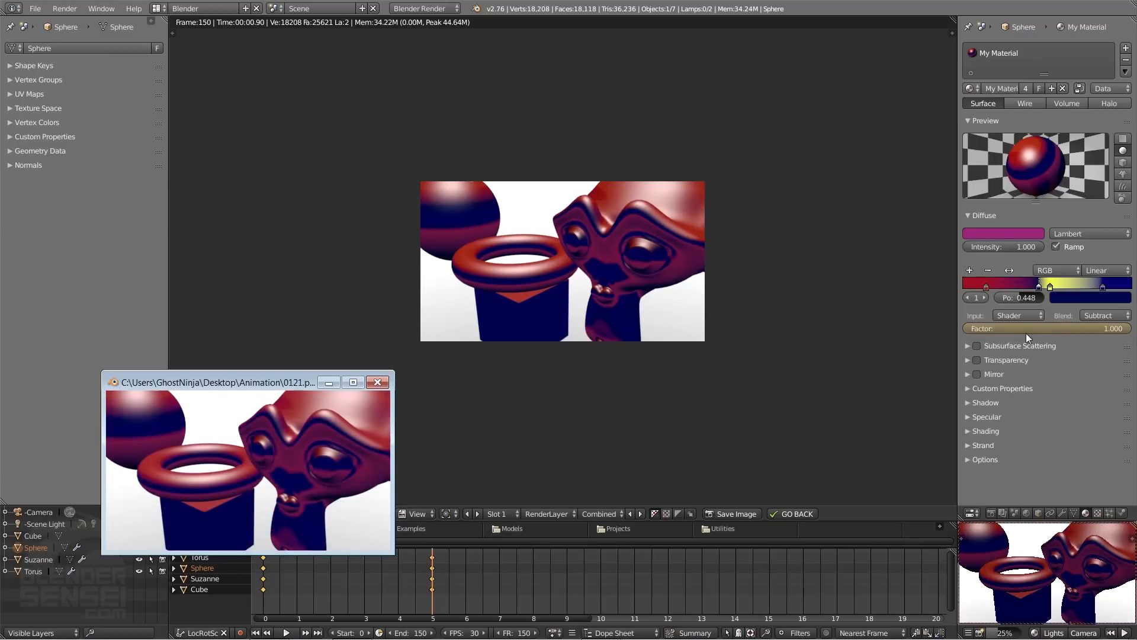
pyautogui.click(381, 381)
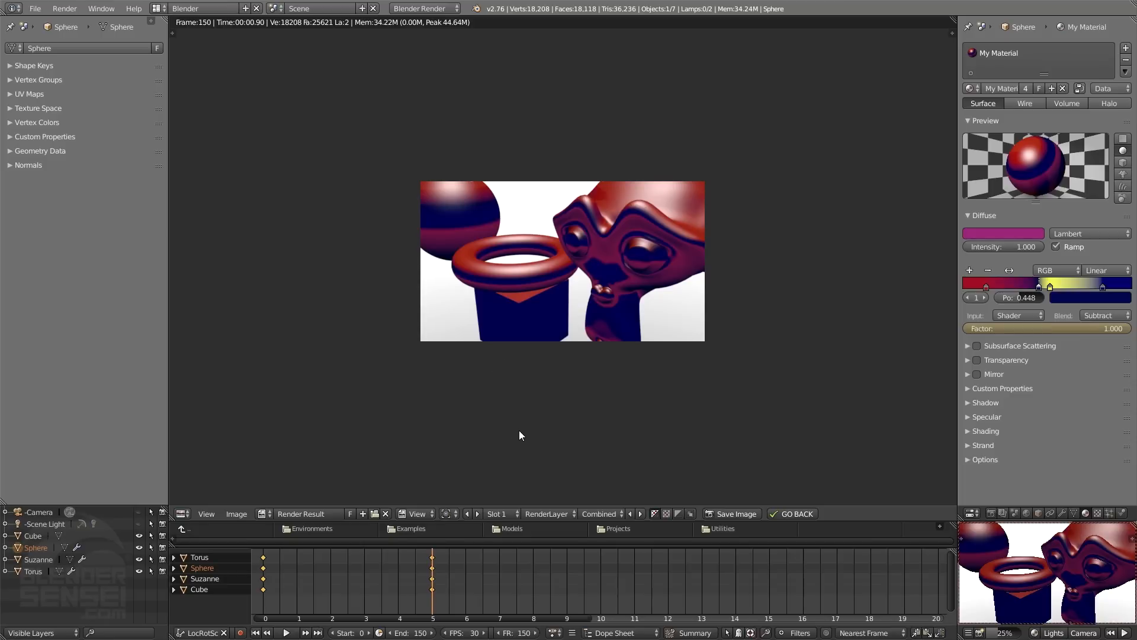
pyautogui.click(794, 513)
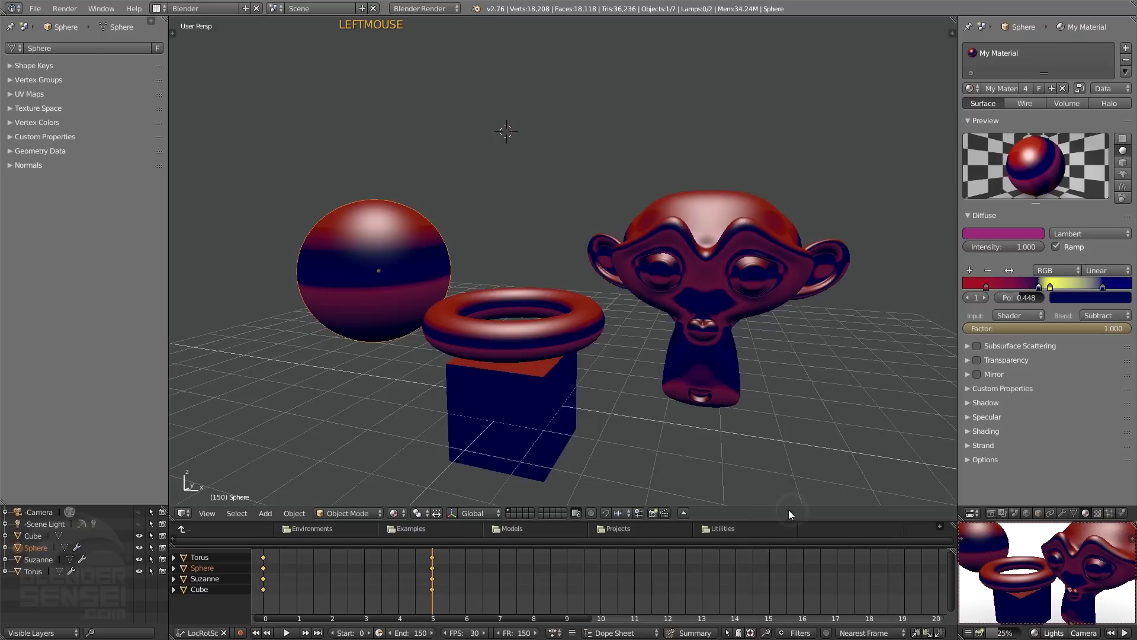
# - Delete the animation keyframes and, back at frame 0, turn off the material's diffuse Ramp
pyautogui.press('x')
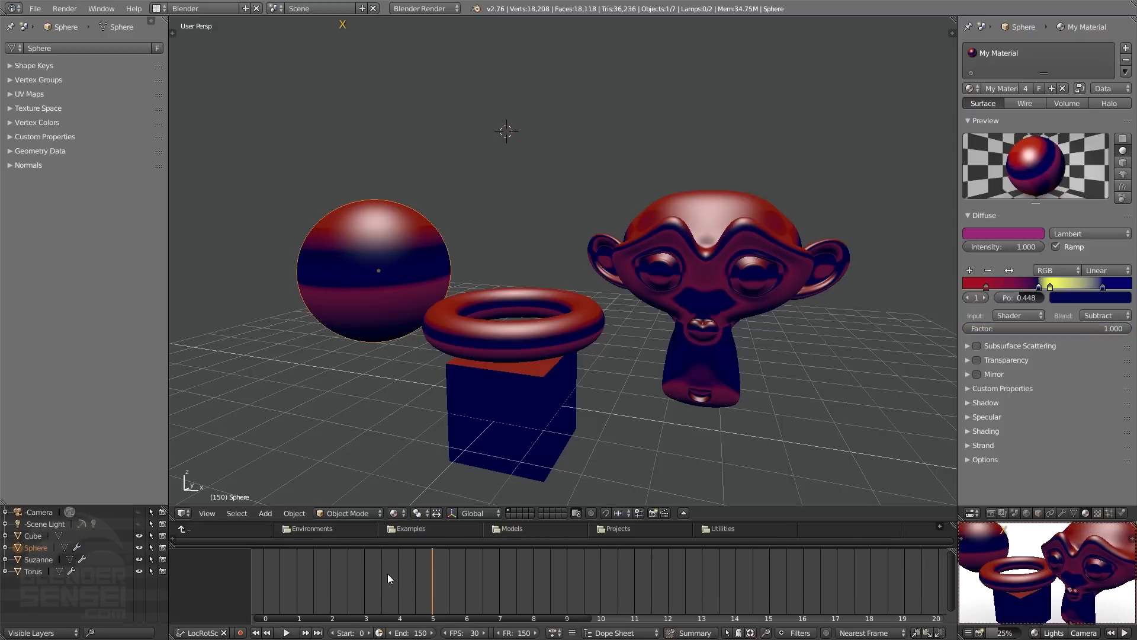
pyautogui.click(255, 633)
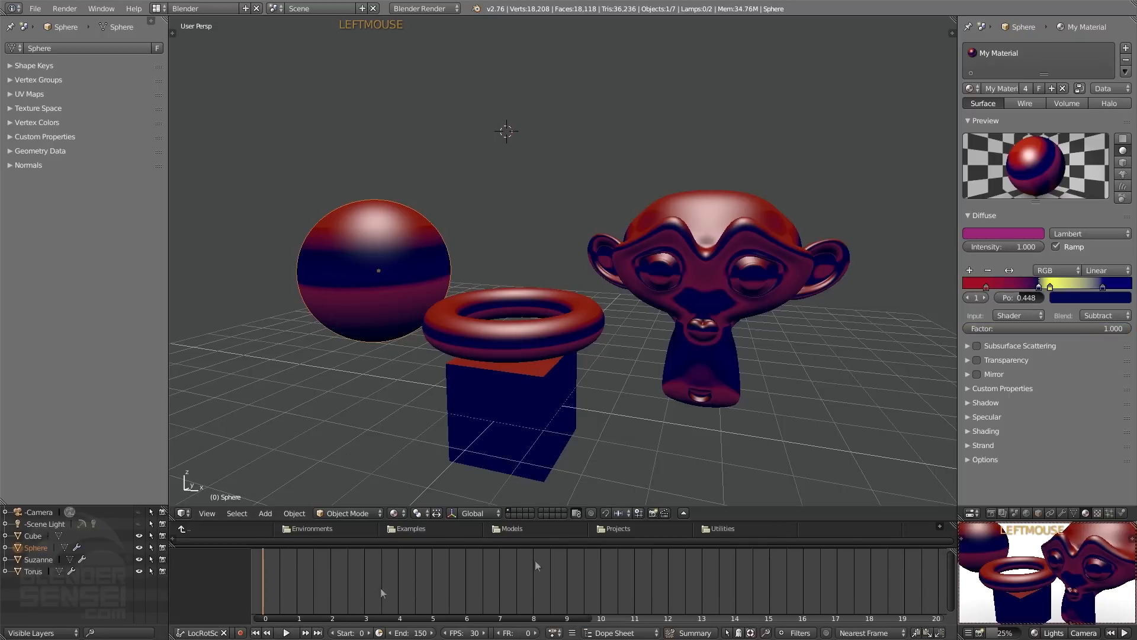
pyautogui.click(1056, 246)
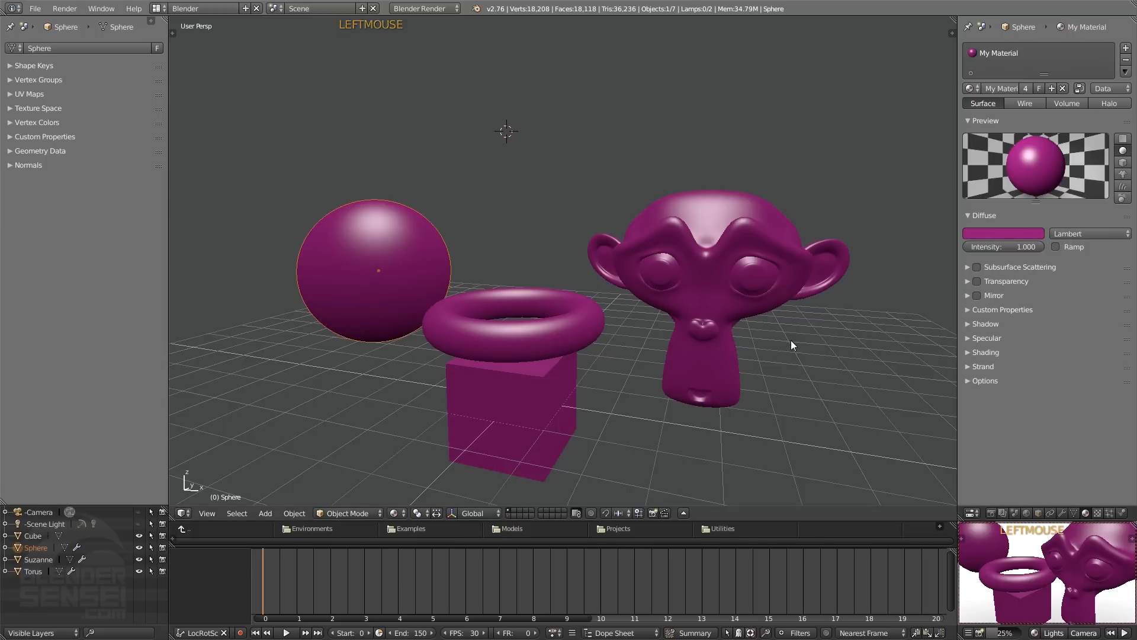
# - Enable Subsurface Scattering on the shared material and apply the Skin2 preset to it
pyautogui.moveTo(790, 340); pyautogui.dragTo(787, 376, button='middle')
pyautogui.scroll(-1, 775, 347)
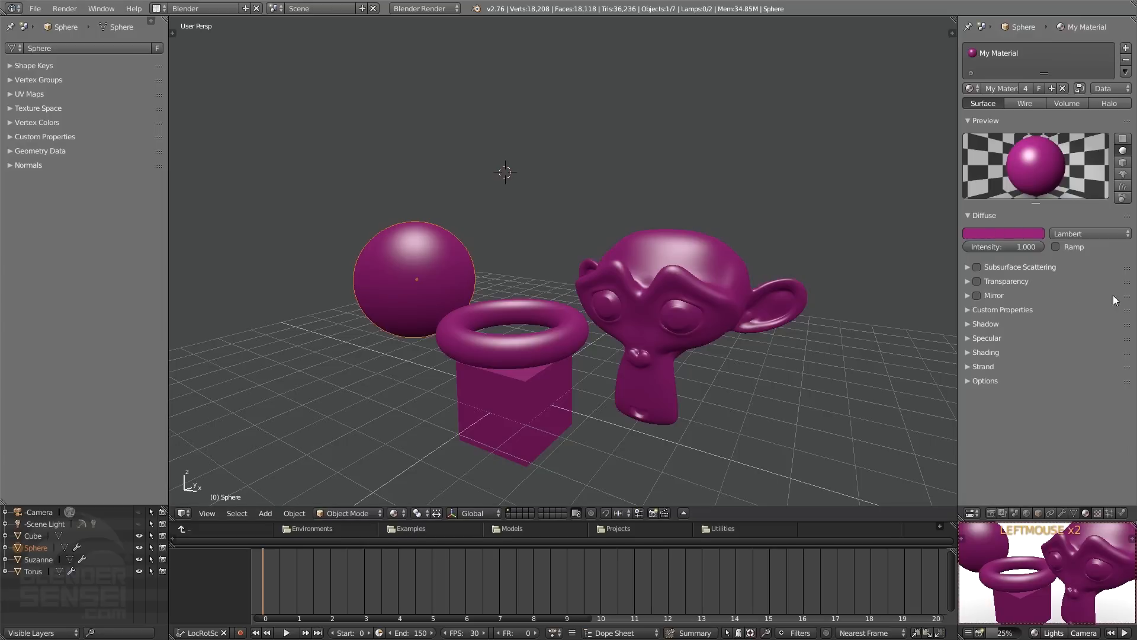
pyautogui.click(1002, 265)
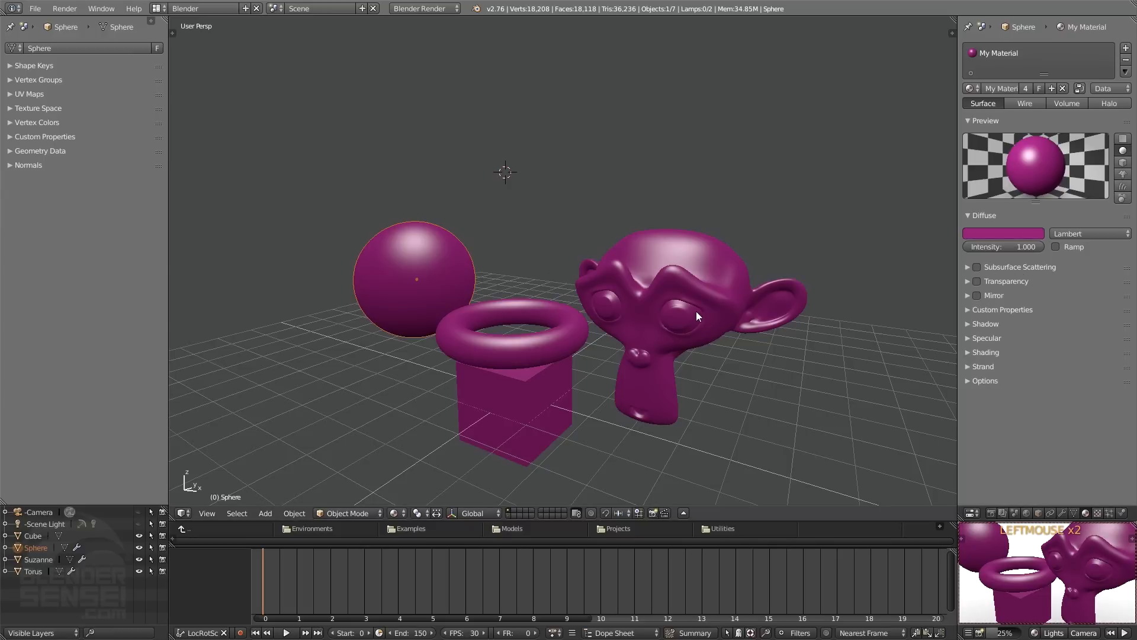
pyautogui.click(976, 267)
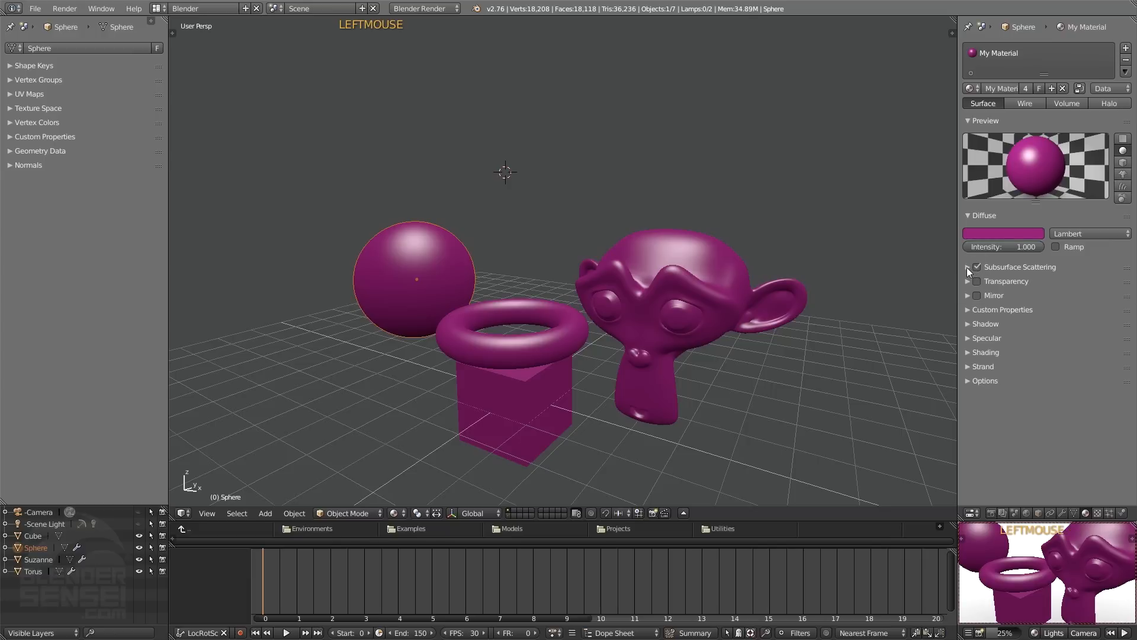
pyautogui.click(968, 268)
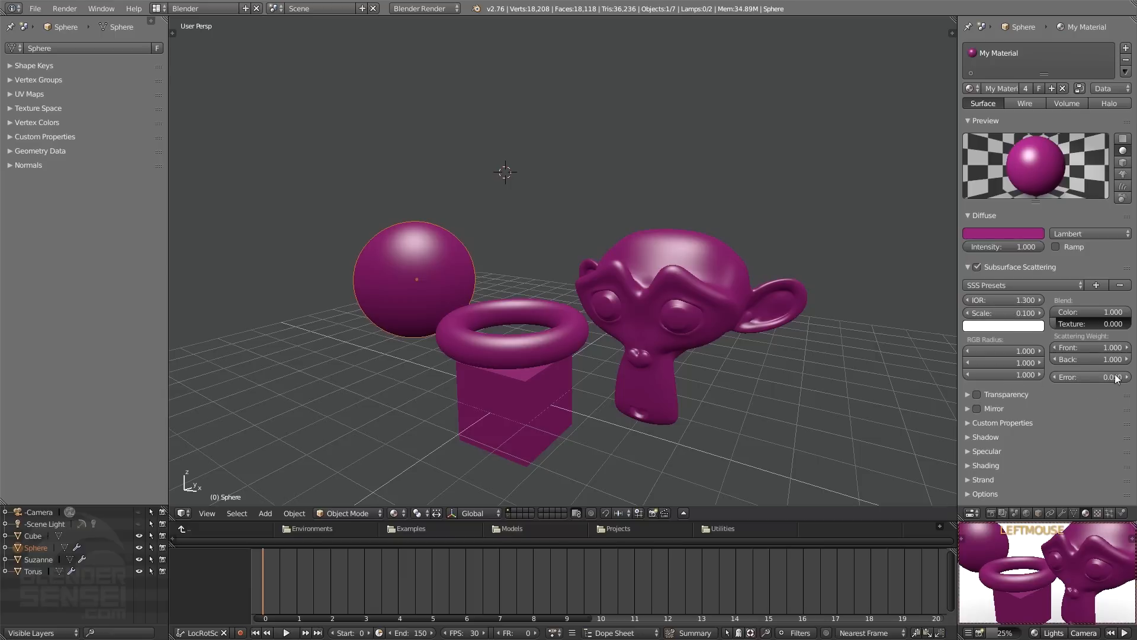
pyautogui.click(1058, 289)
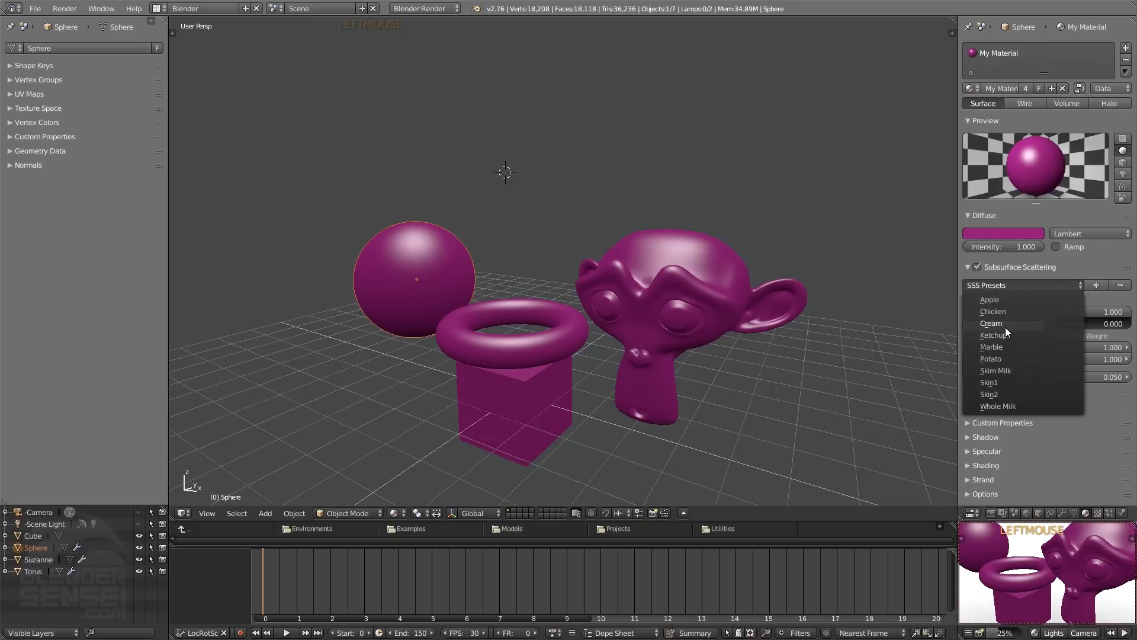
pyautogui.click(997, 393)
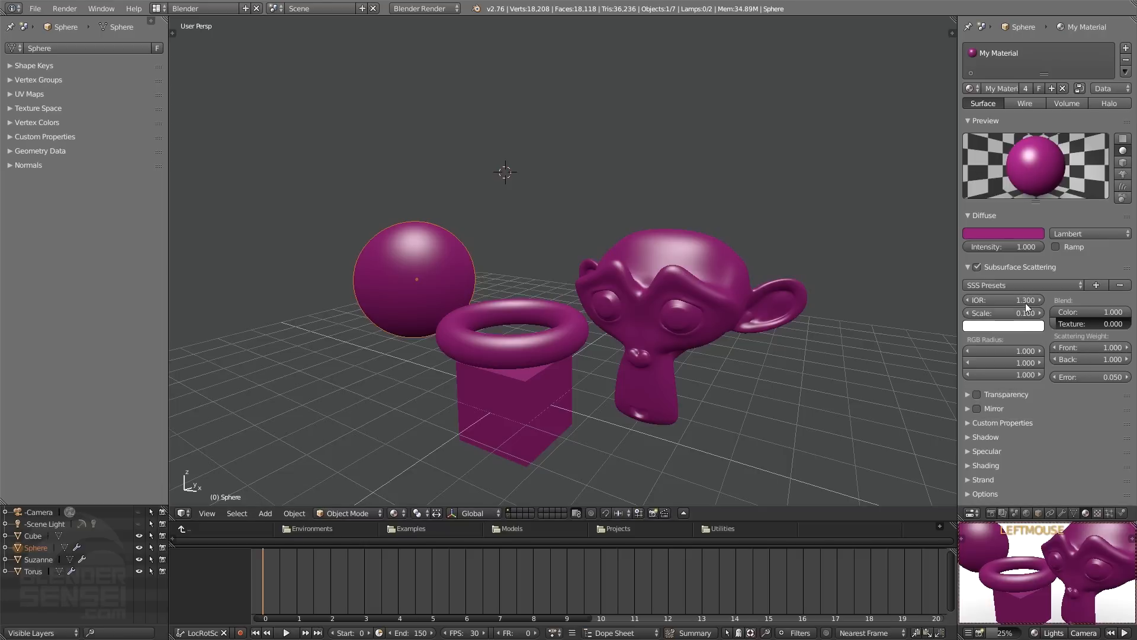
pyautogui.click(1031, 286)
pyautogui.click(1004, 394)
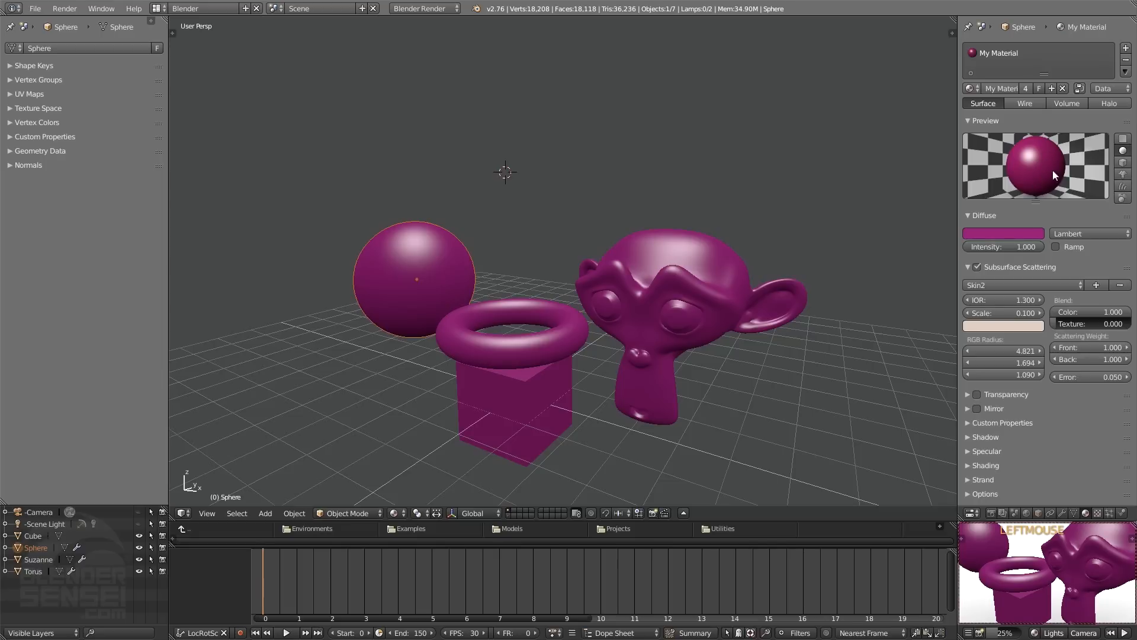
# - Preview the material on a cube and switch the preview shape to the monkey head
pyautogui.click(1123, 163)
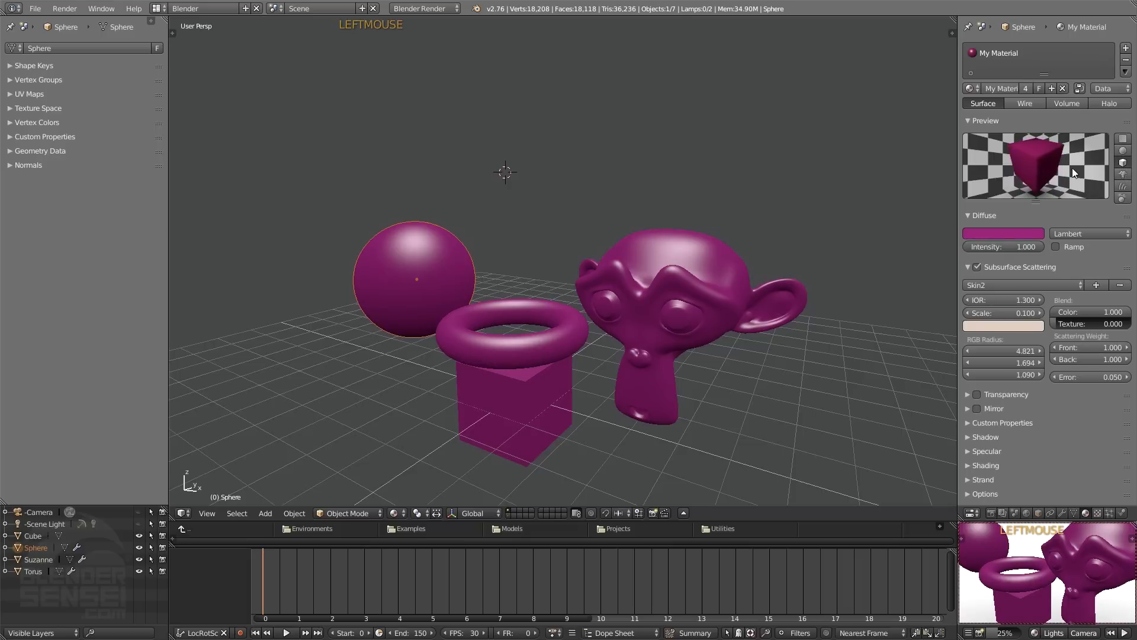
pyautogui.click(1122, 175)
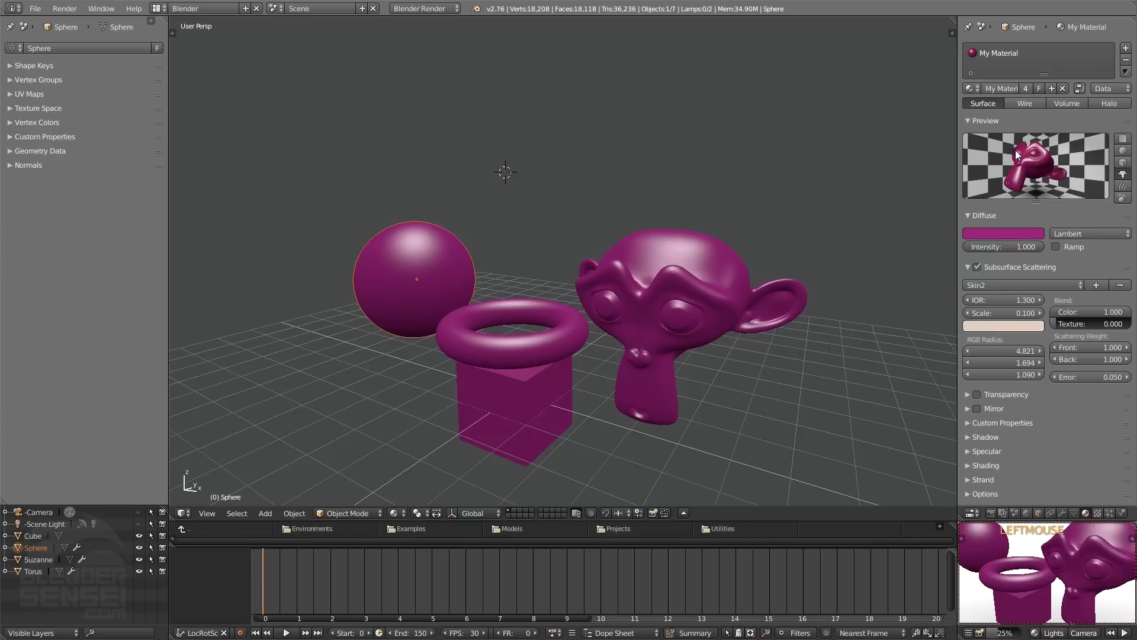
# - Examine the Skin2 scattering on the monkey head in the small viewport's rendered shading, and return to unrendered shading
pyautogui.scroll(1, 1050, 590)
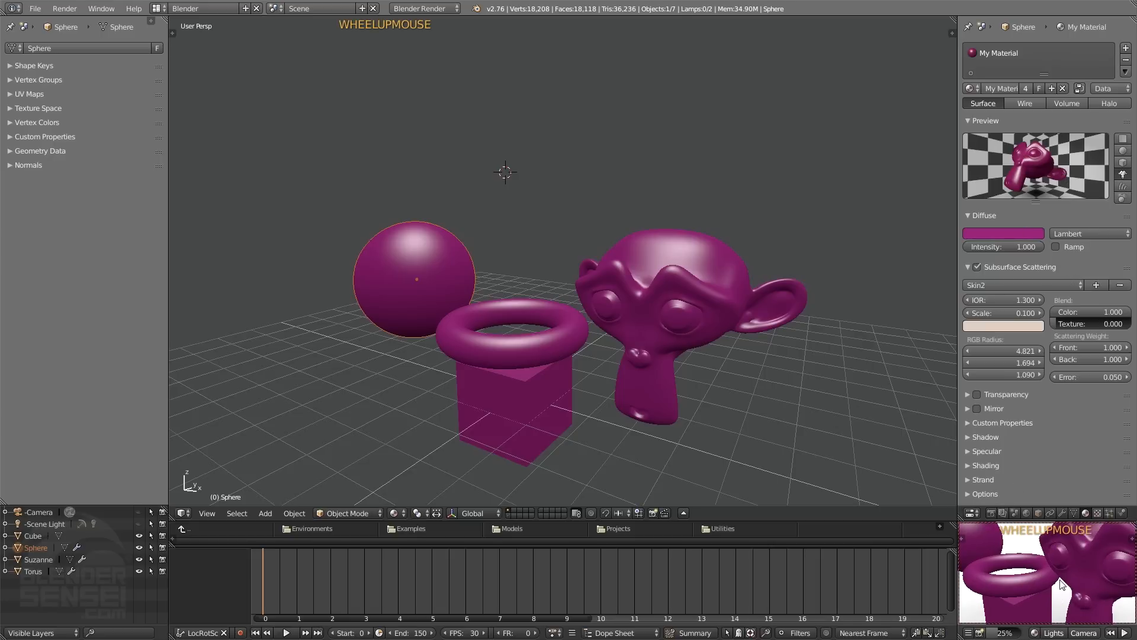
pyautogui.moveTo(1059, 580)
pyautogui.keyDown('shift'); pyautogui.mouseDown(button='middle')
pyautogui.moveTo(1048, 594)
pyautogui.moveTo(1064, 577)
pyautogui.mouseUp(button='middle'); pyautogui.keyUp('shift')
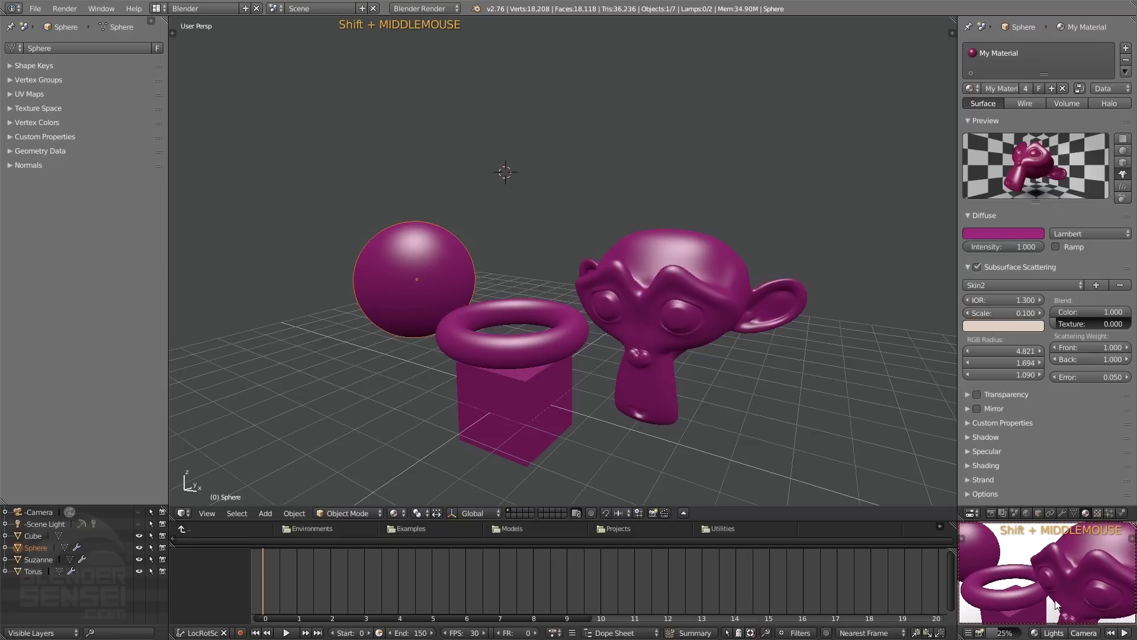
pyautogui.click(1037, 632)
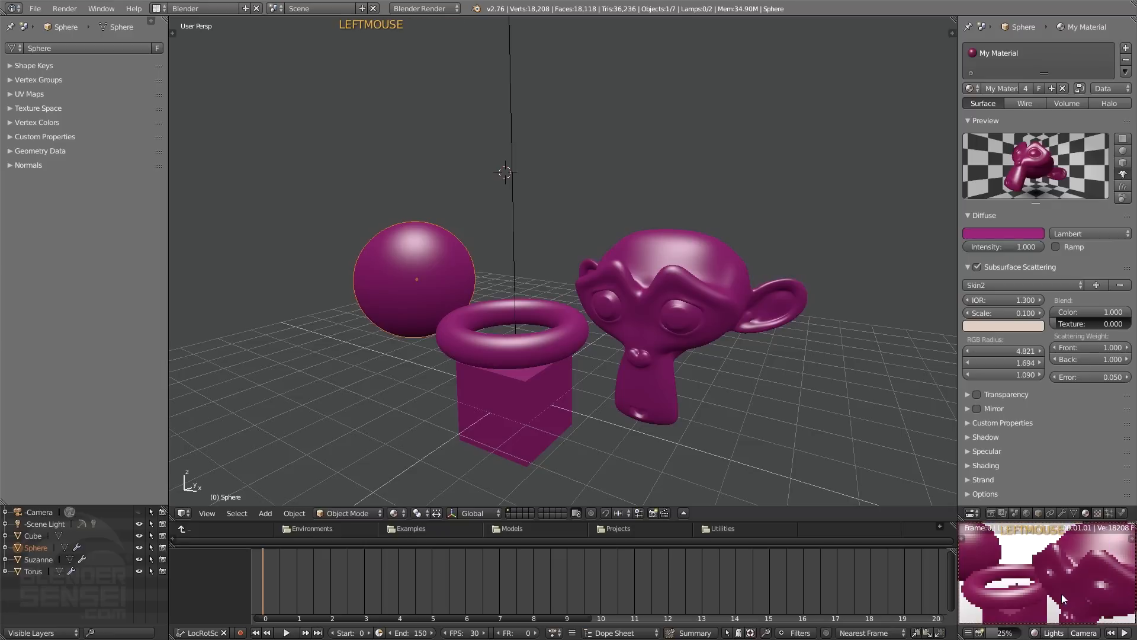
pyautogui.scroll(2, 1070, 591)
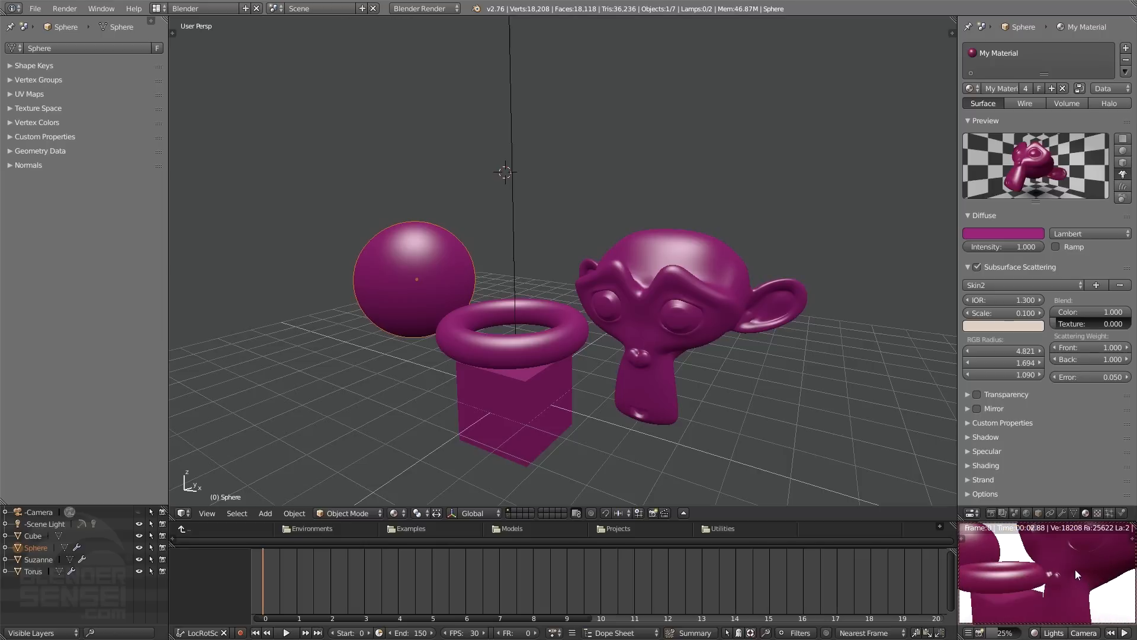
pyautogui.moveTo(1075, 570); pyautogui.dragTo(1057, 579, button='middle')
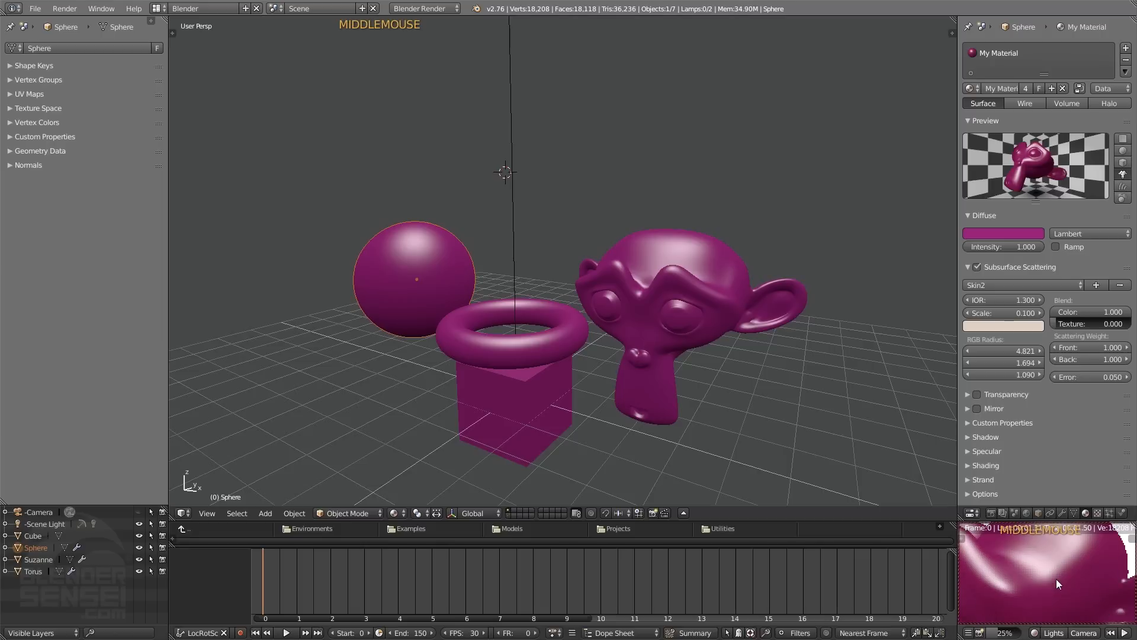
pyautogui.scroll(-4, 1057, 578)
pyautogui.click(1048, 632)
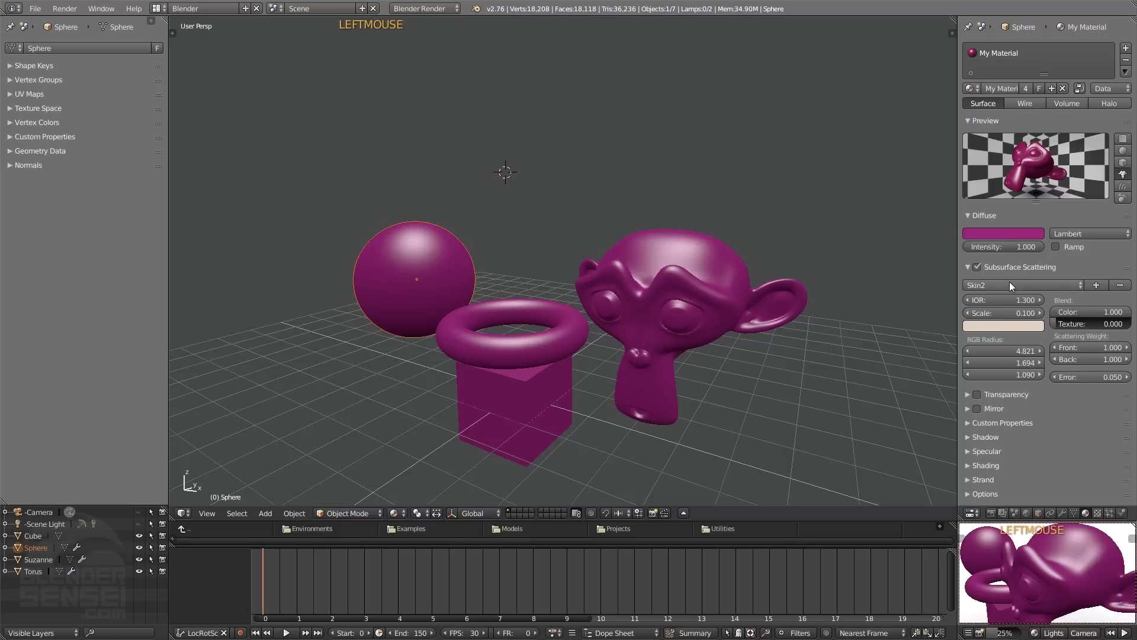
# - Apply the Skim Milk subsurface scattering preset and change the material's diffuse colour to a pinkish brown
pyautogui.click(1009, 282)
pyautogui.click(1010, 369)
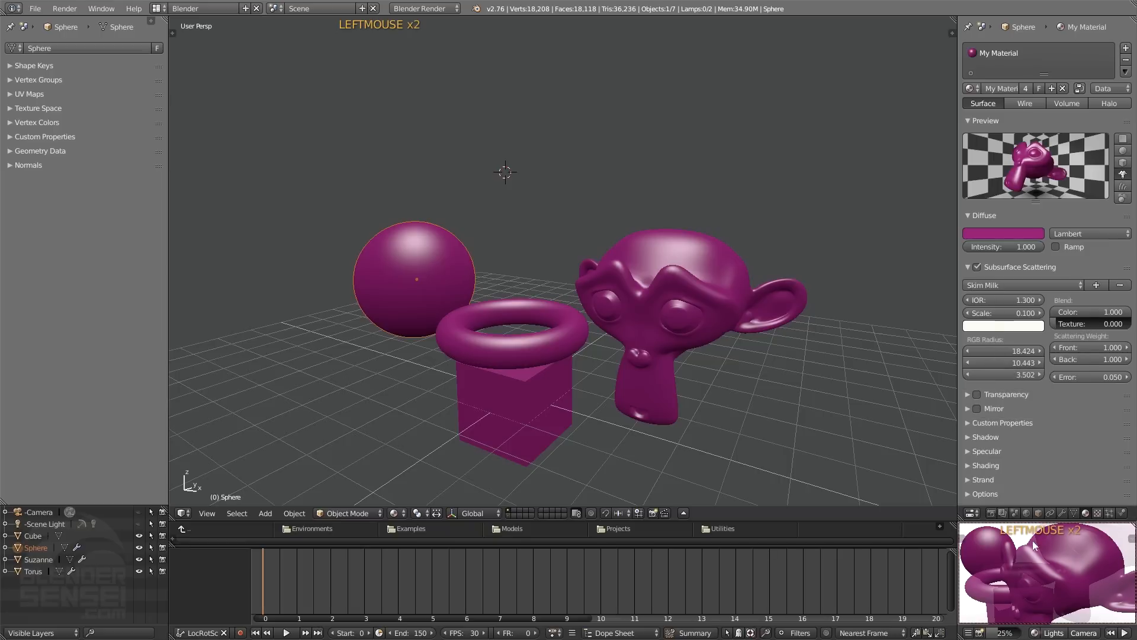
pyautogui.click(1003, 233)
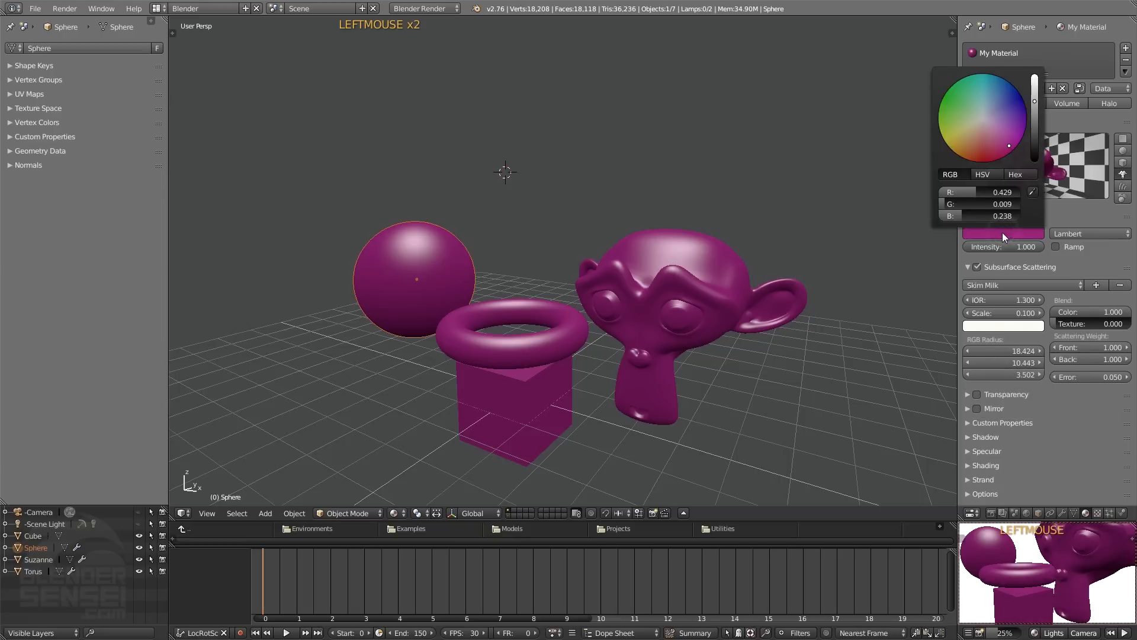
pyautogui.click(969, 144)
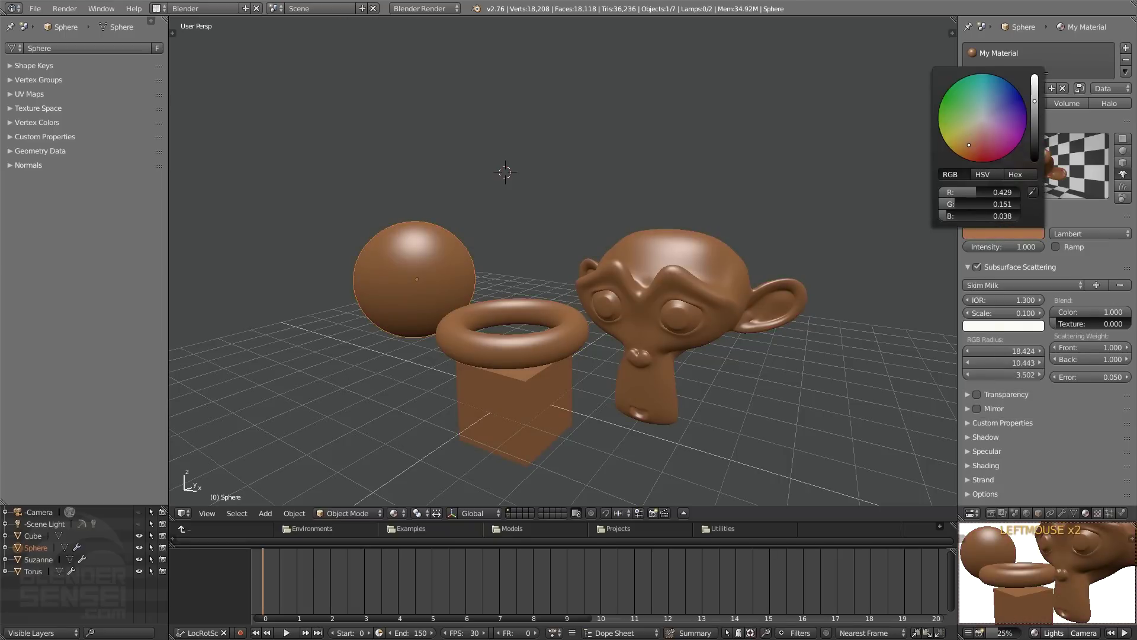
pyautogui.moveTo(1034, 101); pyautogui.dragTo(1034, 88)
pyautogui.moveTo(969, 145); pyautogui.dragTo(972, 140)
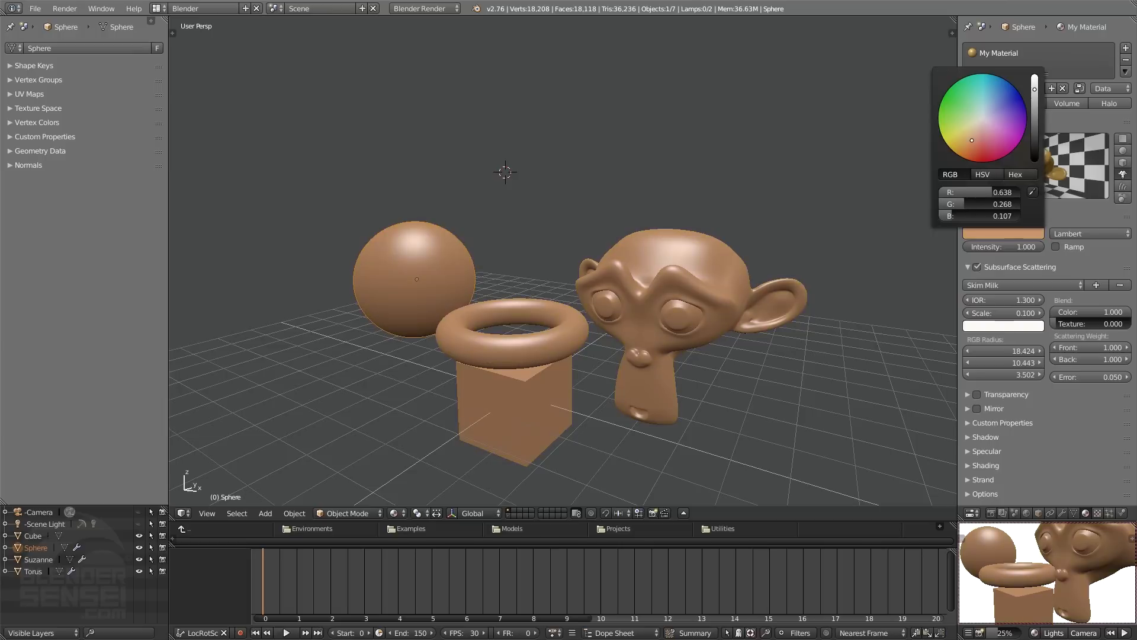
pyautogui.moveTo(1034, 90); pyautogui.dragTo(1034, 99)
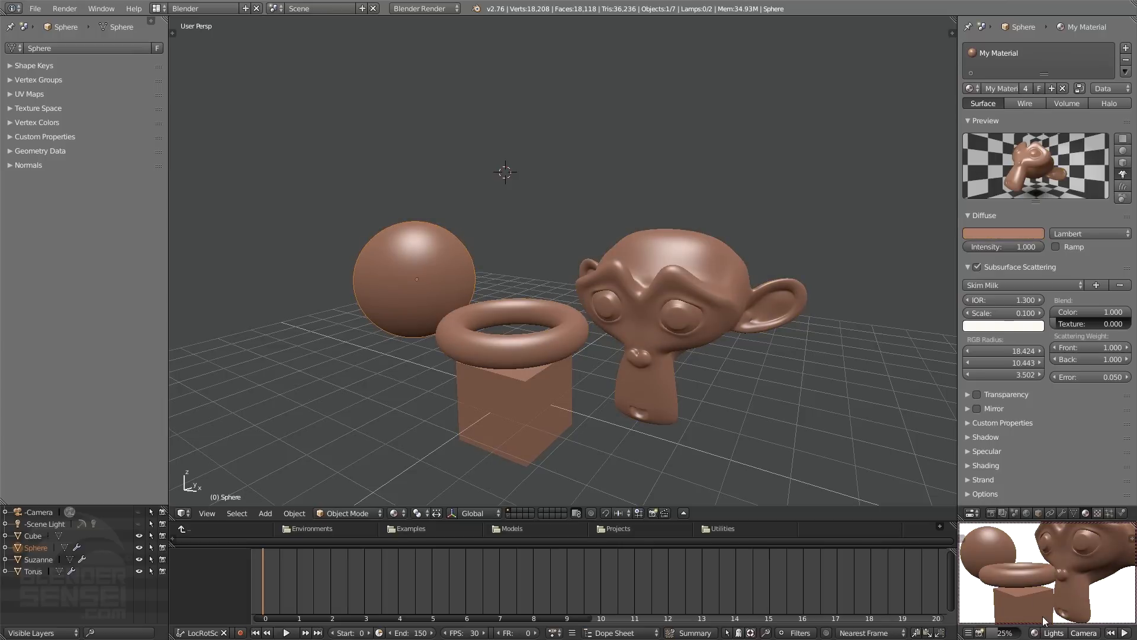
# - Check the brown Skim Milk material in the small viewport's rendered shading and leave that shading mode
pyautogui.click(1034, 633)
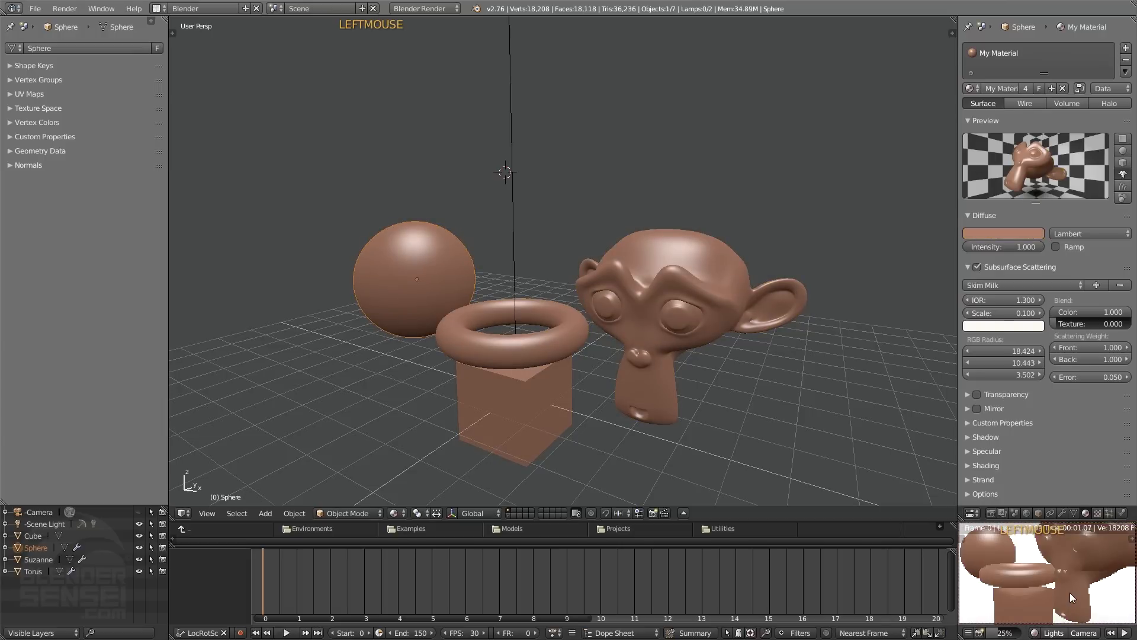
pyautogui.scroll(3, 1074, 586)
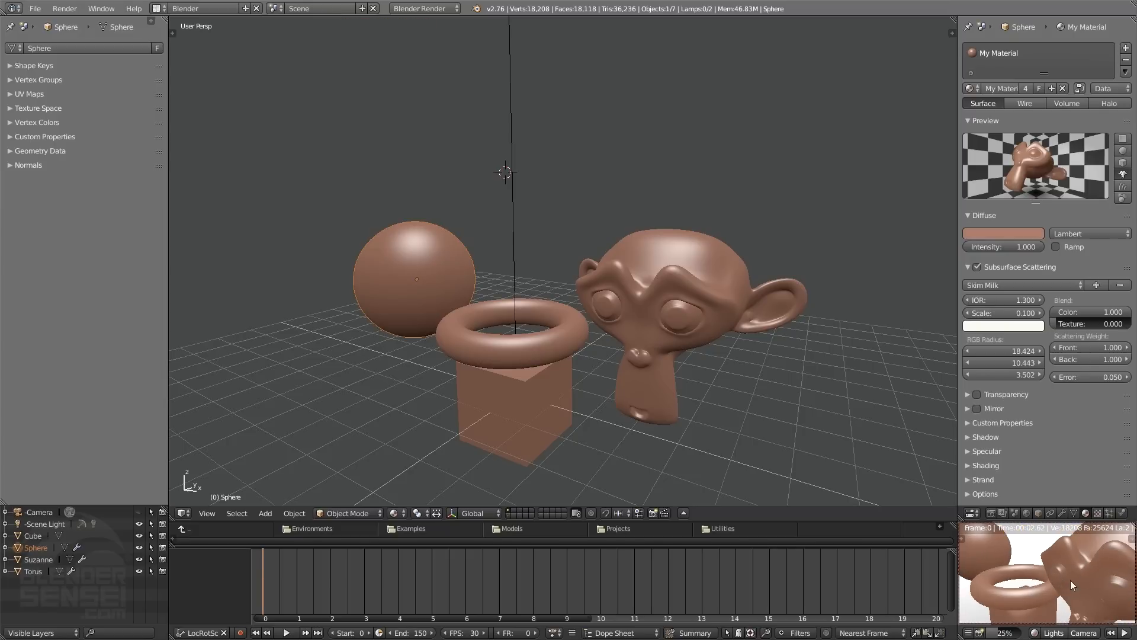
pyautogui.click(1034, 633)
pyautogui.click(1053, 632)
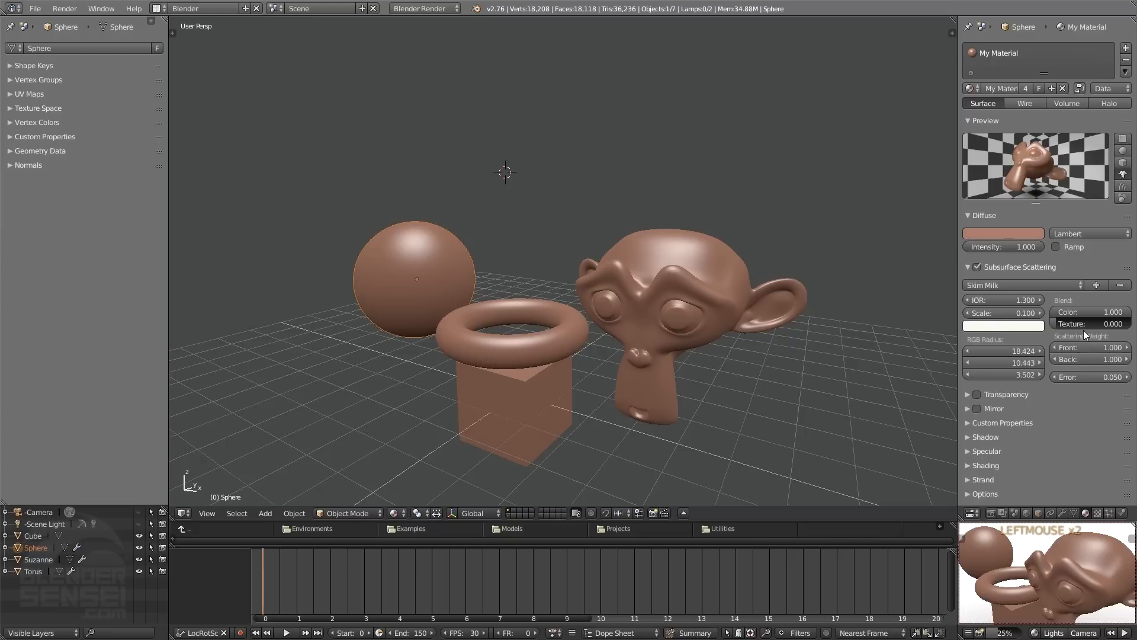
# - Turn off Subsurface Scattering, enable Transparency on the material and show its settings
pyautogui.click(968, 266)
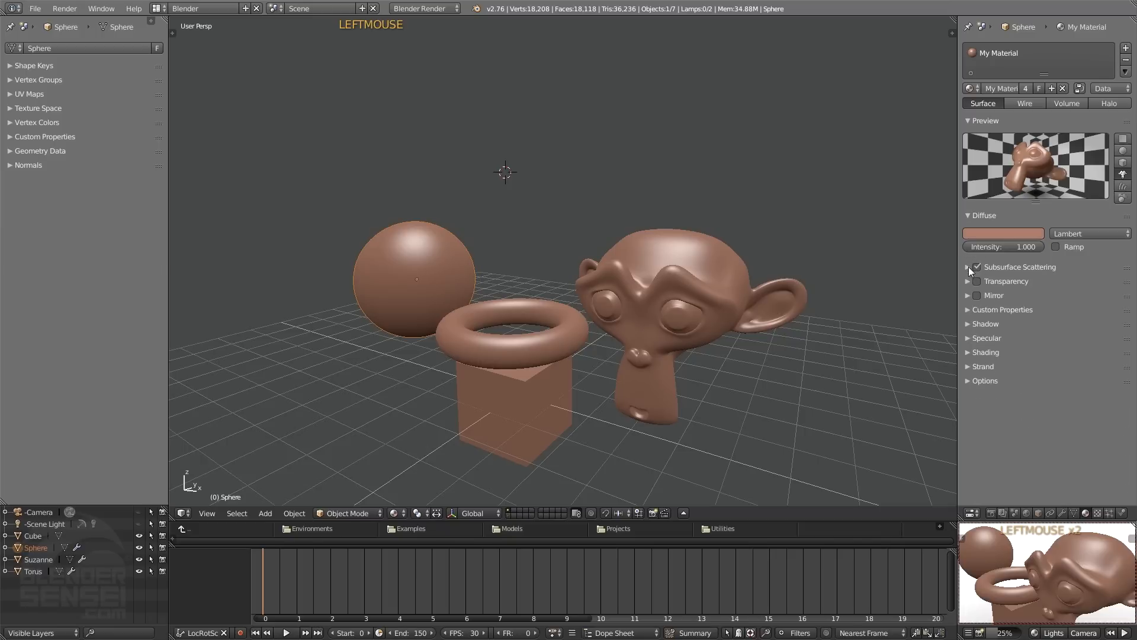
pyautogui.click(977, 268)
pyautogui.click(978, 281)
pyautogui.click(968, 281)
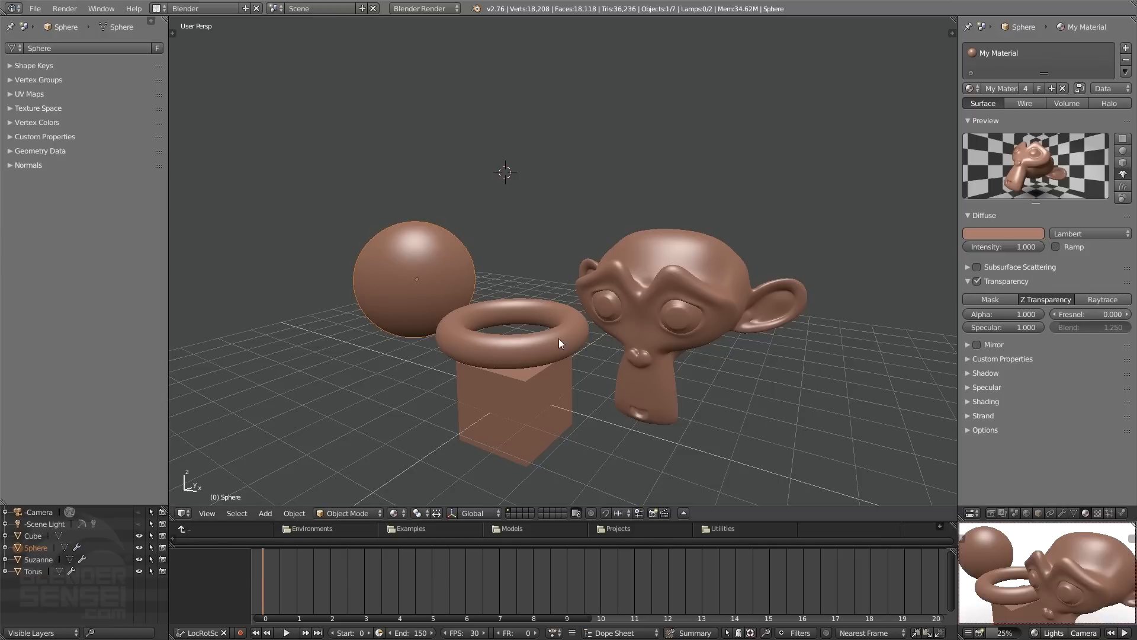
# - Reset the 3D cursor to the scene's centre and add a plane mesh there
pyautogui.moveTo(588, 313); pyautogui.dragTo(585, 380, button='middle')
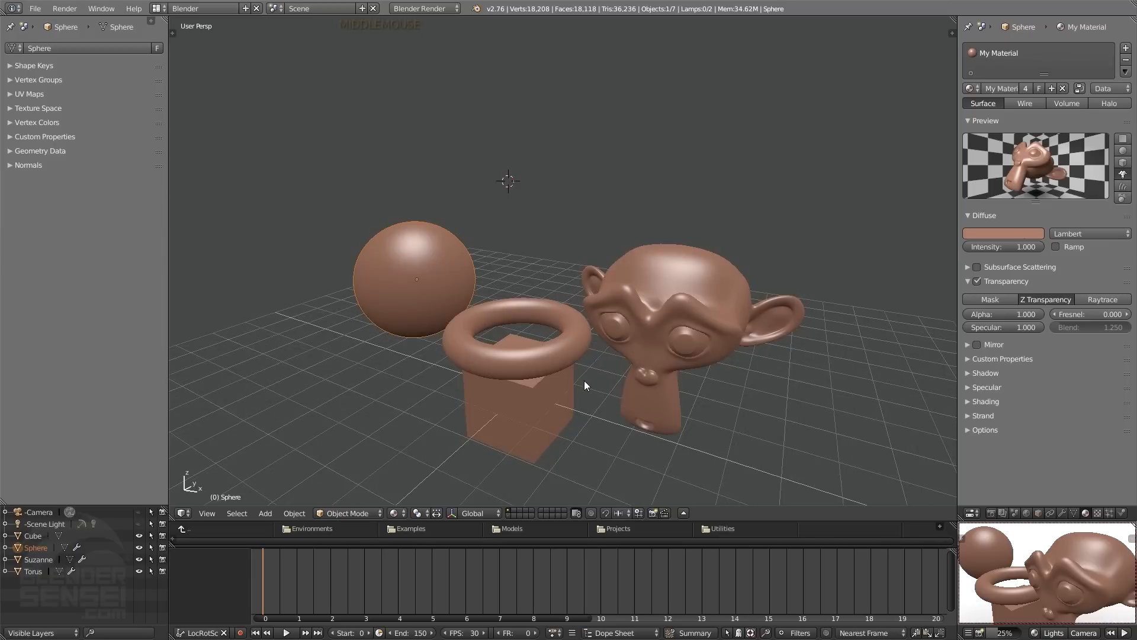
pyautogui.scroll(2, 583, 348)
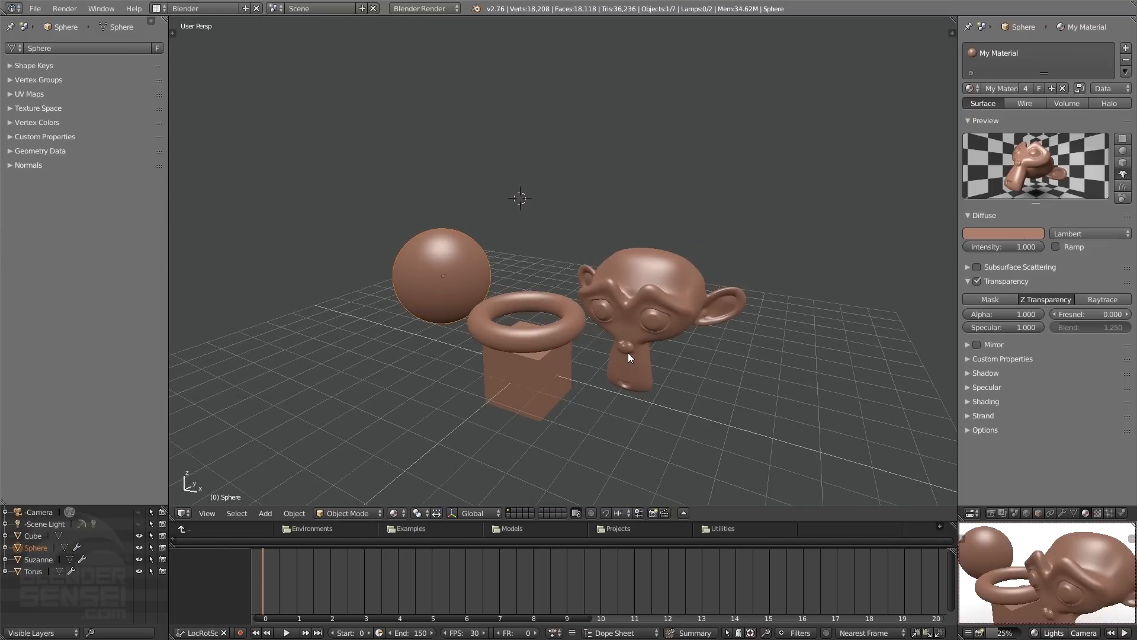
pyautogui.hotkey('shift', 'c')
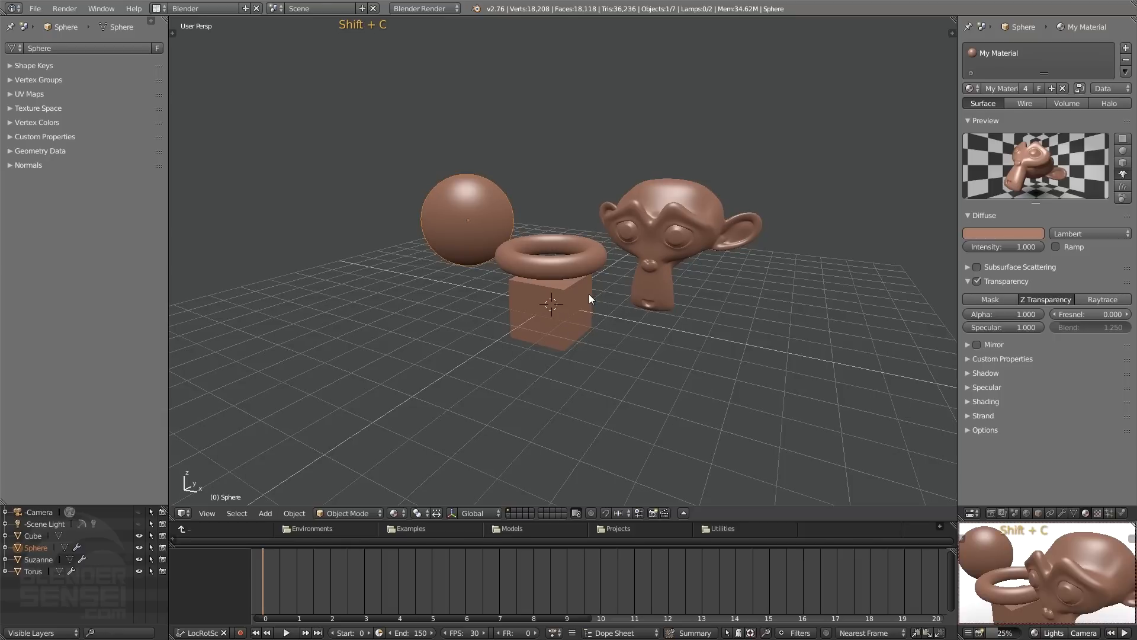
pyautogui.hotkey('shift', 'a')
pyautogui.click(631, 286)
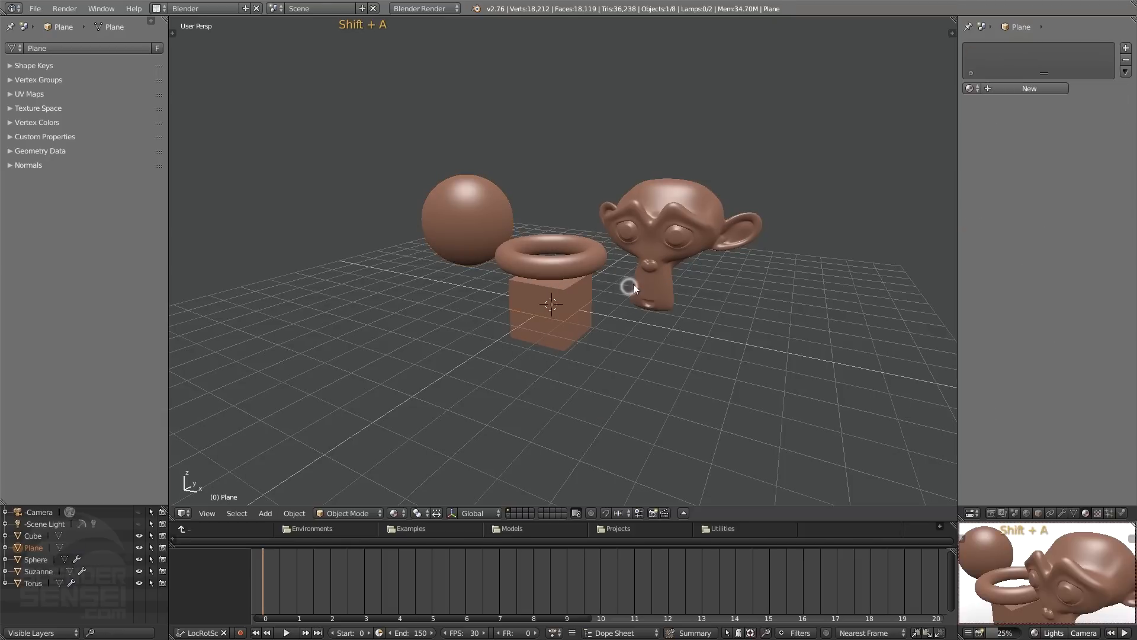
# - Scale the plane up into a large floor extending well beyond all four objects
pyautogui.press('s')
pyautogui.click(839, 119)
pyautogui.press('s')
pyautogui.click(911, 44)
pyautogui.press('s')
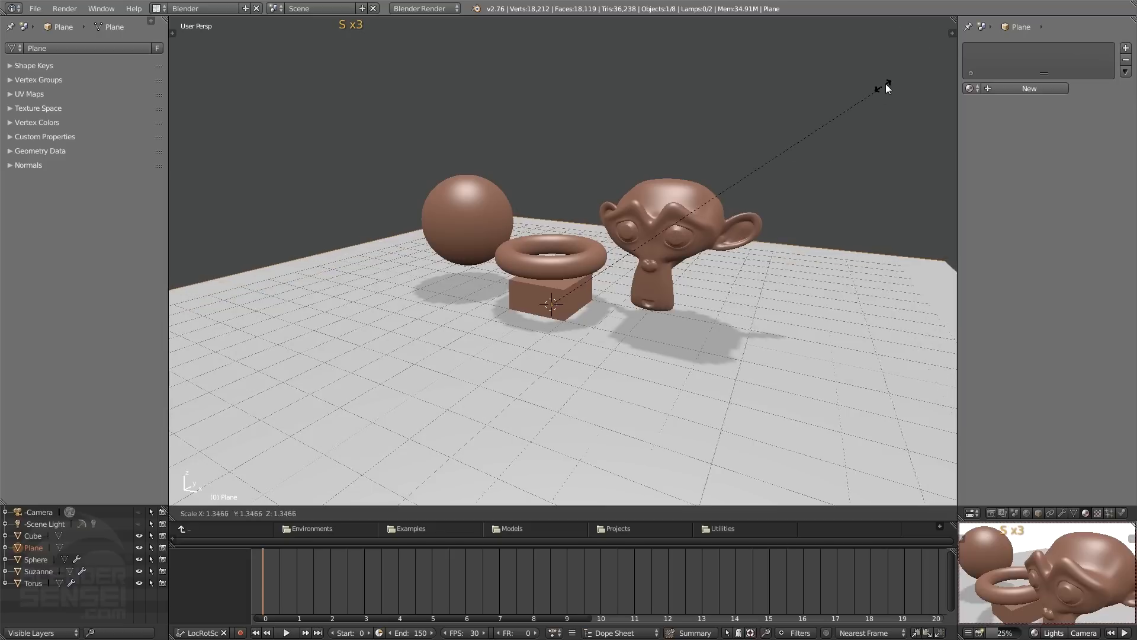
pyautogui.click(912, 66)
# - Select the cube, torus, sphere and monkey head and raise them together along Z above the floor
pyautogui.click(566, 286)
pyautogui.keyDown('shift'); pyautogui.click(533, 252); pyautogui.keyUp('shift')
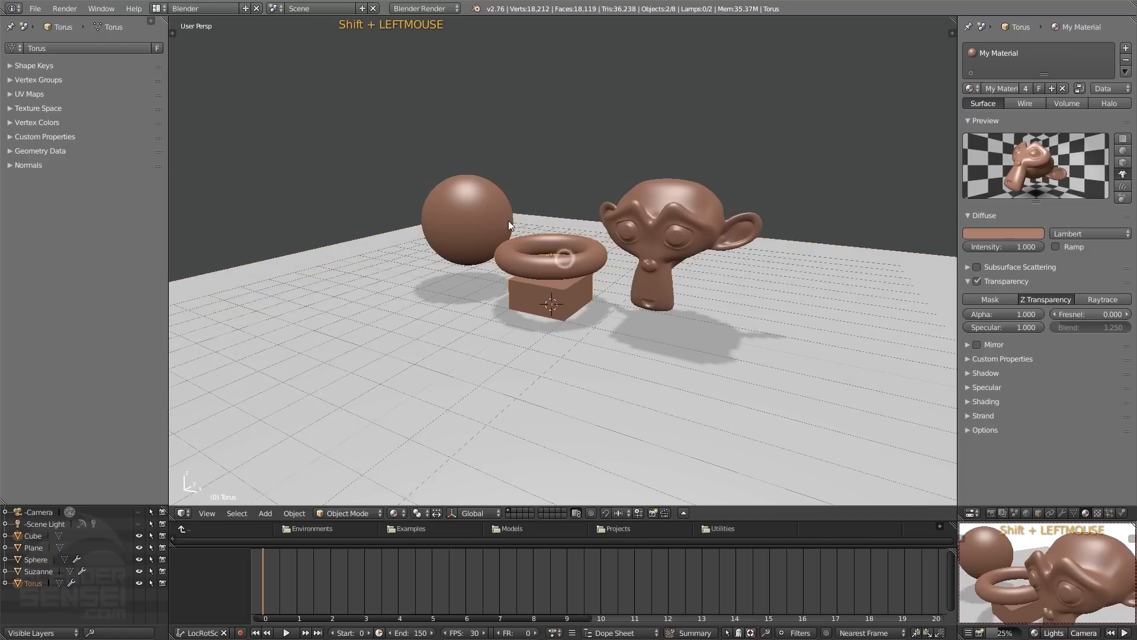
pyautogui.keyDown('shift'); pyautogui.click(478, 210); pyautogui.keyUp('shift')
pyautogui.keyDown('shift'); pyautogui.click(655, 198); pyautogui.keyUp('shift')
pyautogui.press('g')
pyautogui.press('z')
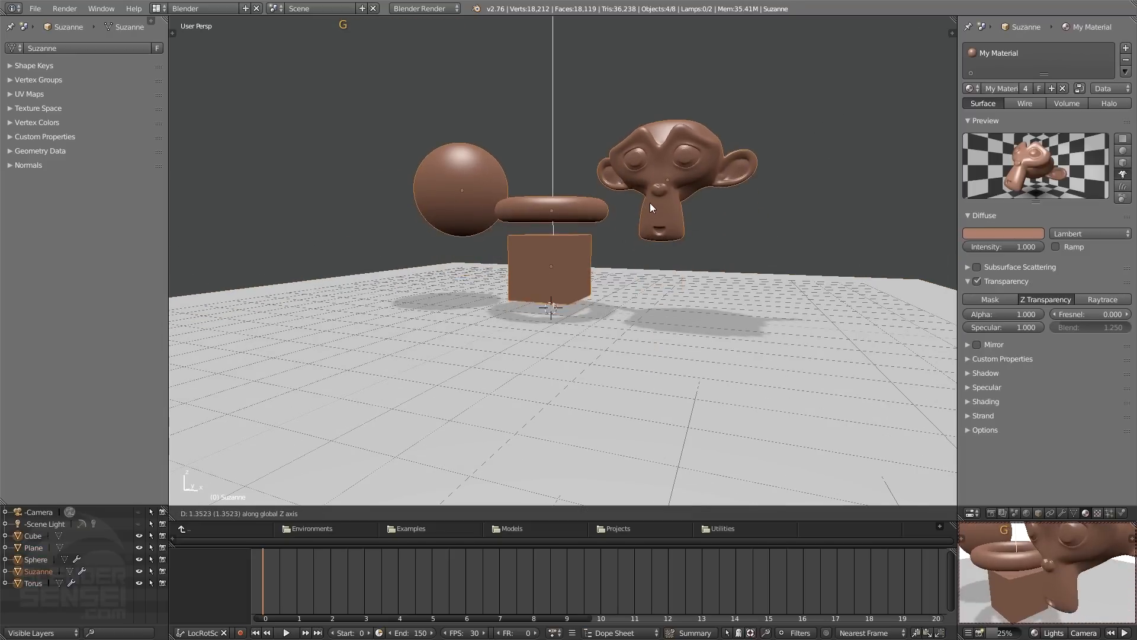
pyautogui.click(646, 218)
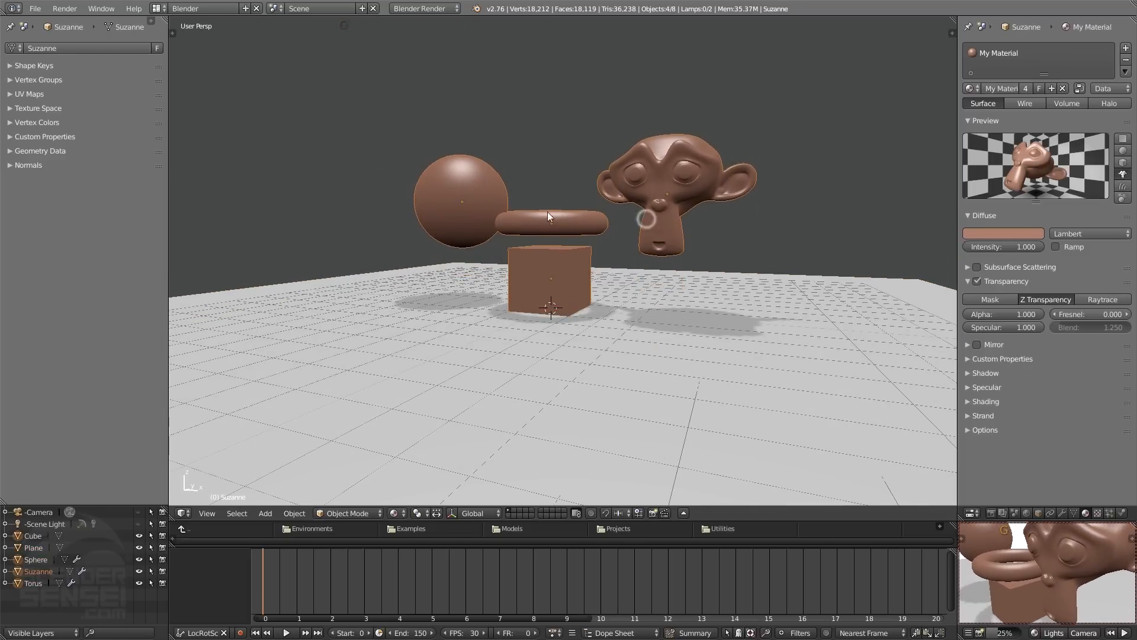
# - Lower the sphere along Z until it rests on the floor beside the cube
pyautogui.click(459, 213)
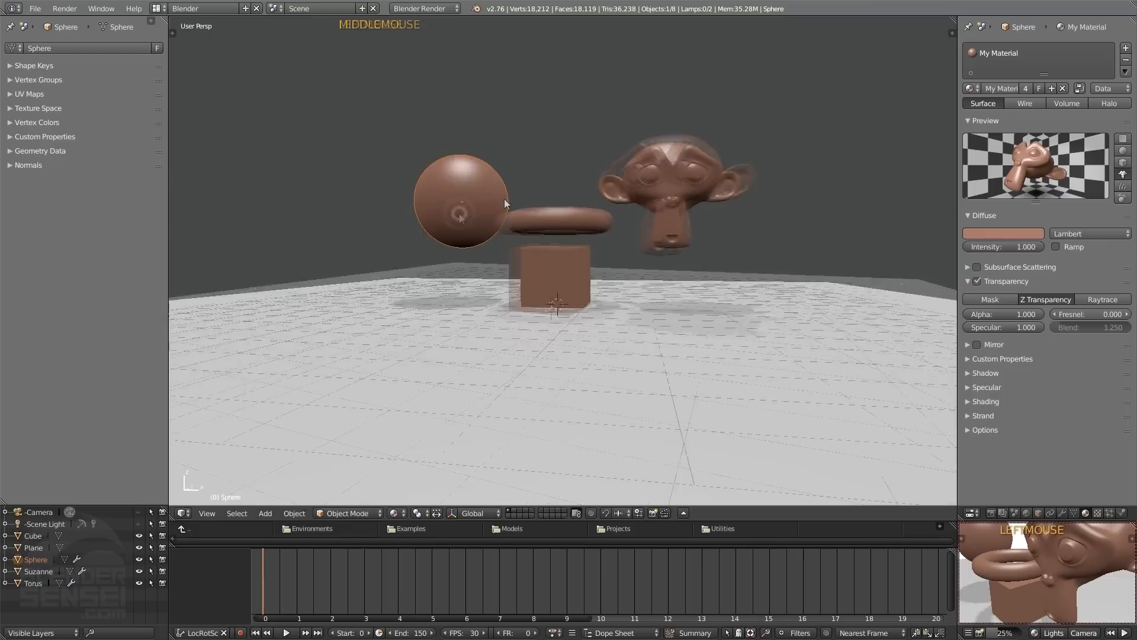
pyautogui.press('g')
pyautogui.press('z')
pyautogui.moveTo(505, 204); pyautogui.dragTo(488, 218, button='middle')
pyautogui.click(497, 215)
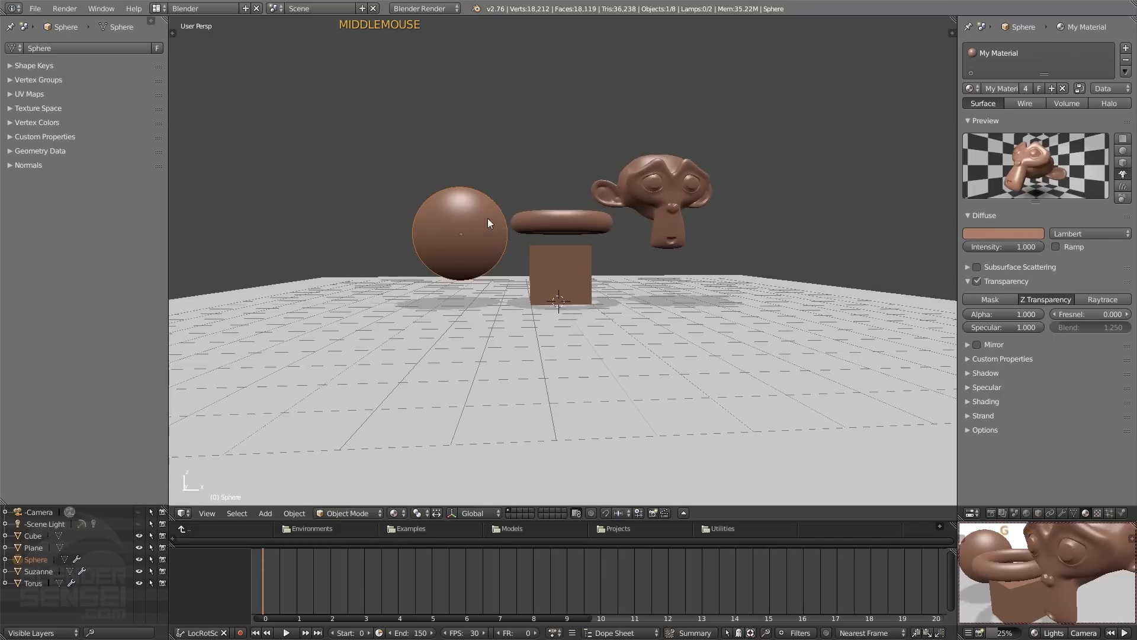
pyautogui.press('g')
pyautogui.press('z')
pyautogui.click(480, 245)
# - Lower the monkey head along Z to floor level
pyautogui.click(681, 198)
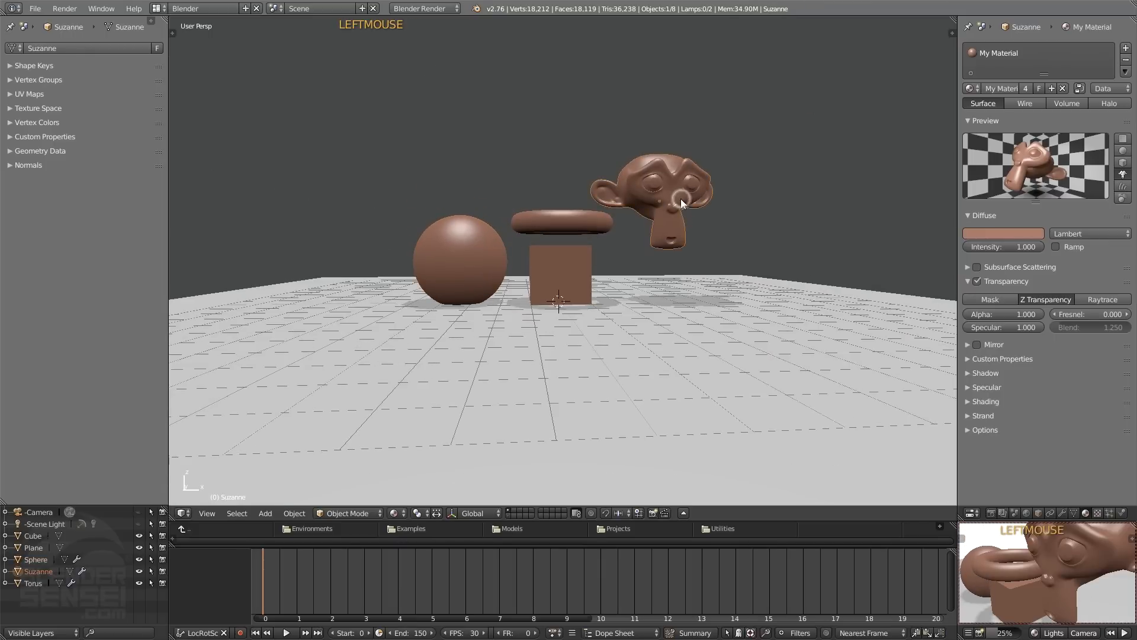
pyautogui.press('g')
pyautogui.press('z')
pyautogui.click(676, 246)
# - In the right side view, tilt the monkey head back and adjust its position so it rests on the floor
pyautogui.press('KP_3')
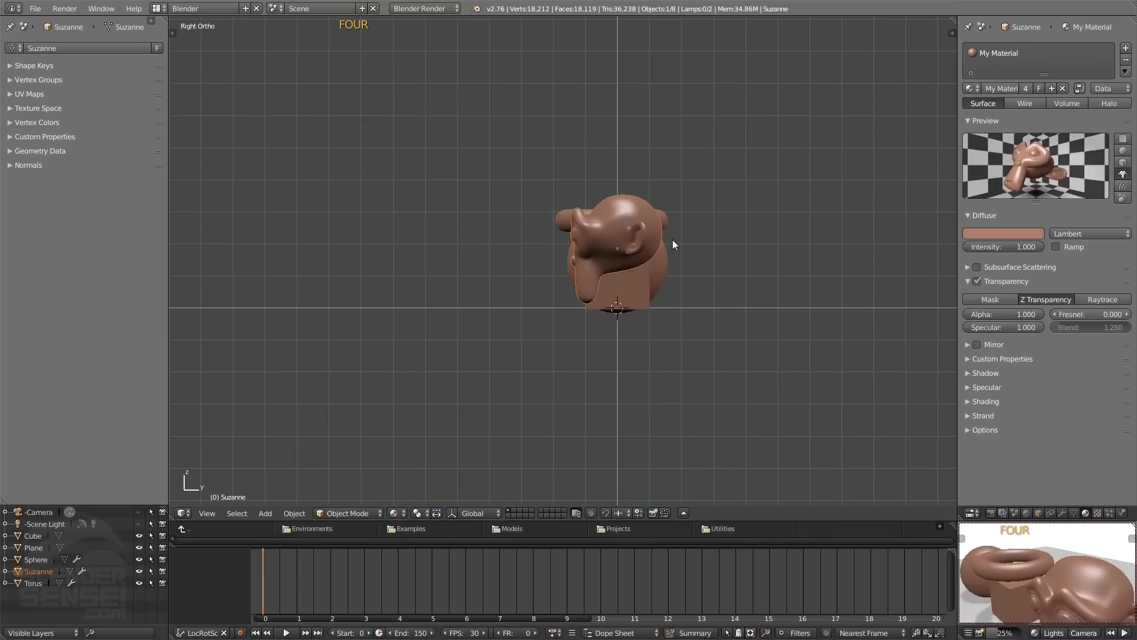
pyautogui.scroll(3, 735, 204)
pyautogui.press('r')
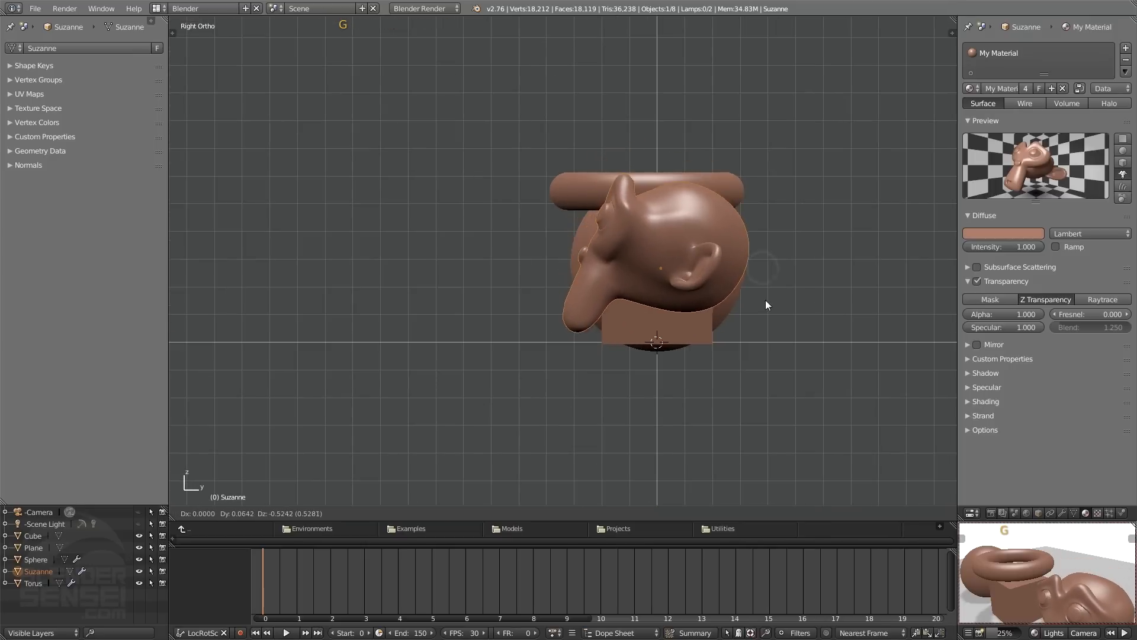
pyautogui.click(767, 305)
pyautogui.press('r')
pyautogui.click(811, 330)
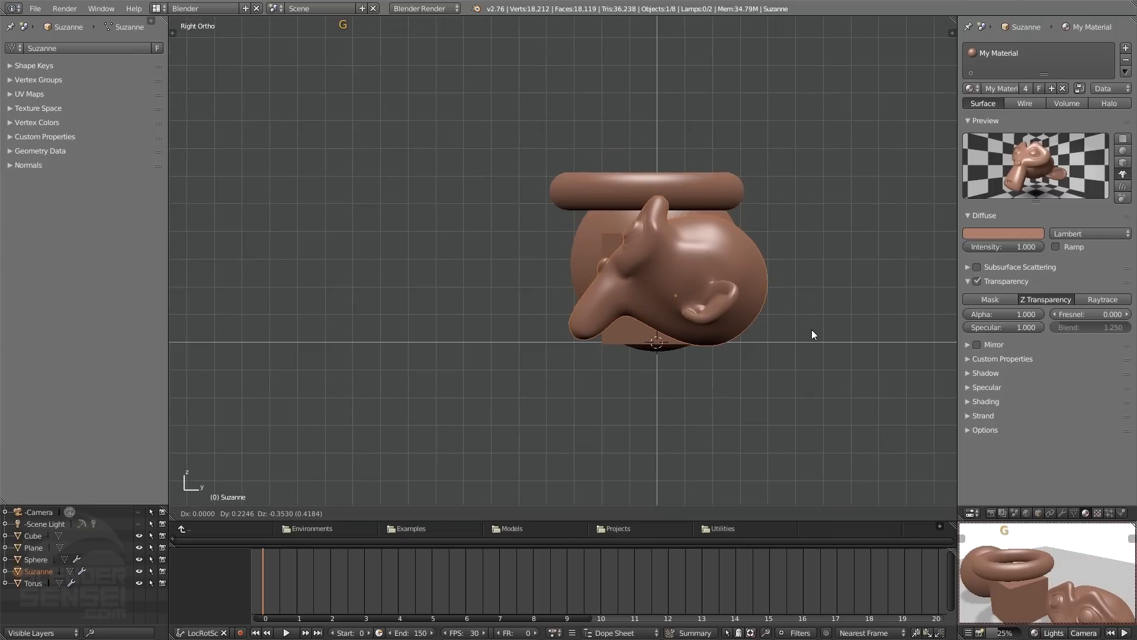
pyautogui.press('s')
pyautogui.click(820, 330)
pyautogui.press('r')
pyautogui.click(822, 325)
# - Move the torus off the cube along Y to the open floor in front of it
pyautogui.moveTo(619, 283); pyautogui.dragTo(692, 299, button='middle')
pyautogui.scroll(-3, 713, 300)
pyautogui.scroll(-1, 713, 300)
pyautogui.click(619, 231)
pyautogui.moveTo(619, 231); pyautogui.dragTo(673, 255, button='middle')
pyautogui.press('g')
pyautogui.press('y')
pyautogui.click(535, 282)
# - Scale the floor plane up so it extends much farther around the objects
pyautogui.click(645, 254)
pyautogui.press('s')
pyautogui.click(819, 146)
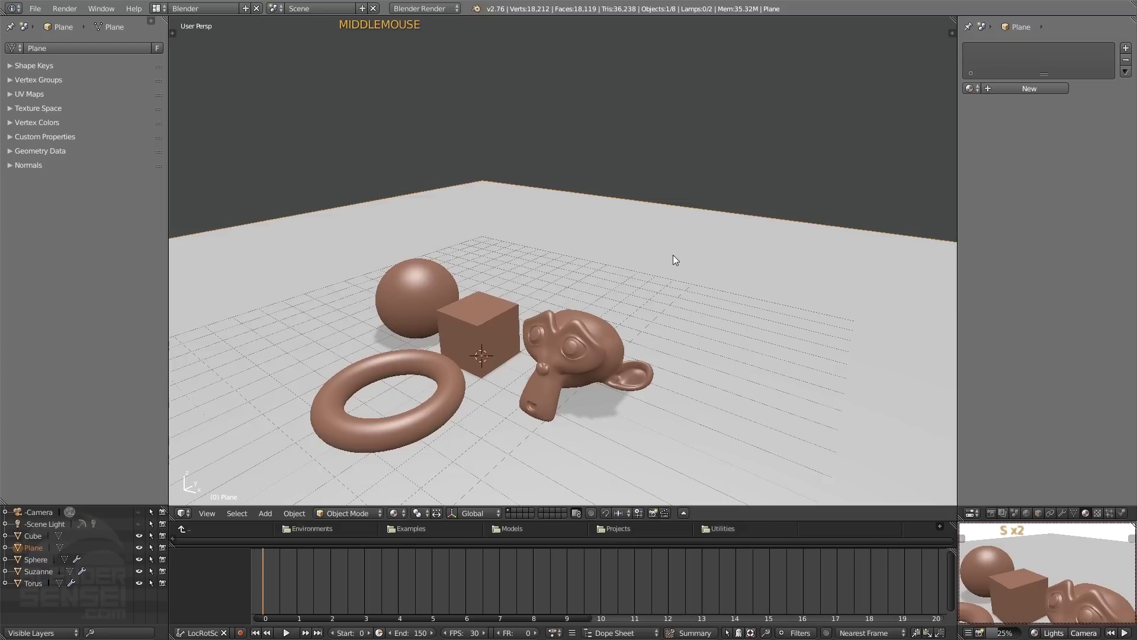
# - Show the viewport side shelves and make the floor plane a passive rigid body
pyautogui.press('t')
pyautogui.press('n')
pyautogui.keyDown('shift'); pyautogui.moveTo(559, 254); pyautogui.dragTo(582, 203, button='middle'); pyautogui.keyUp('shift')
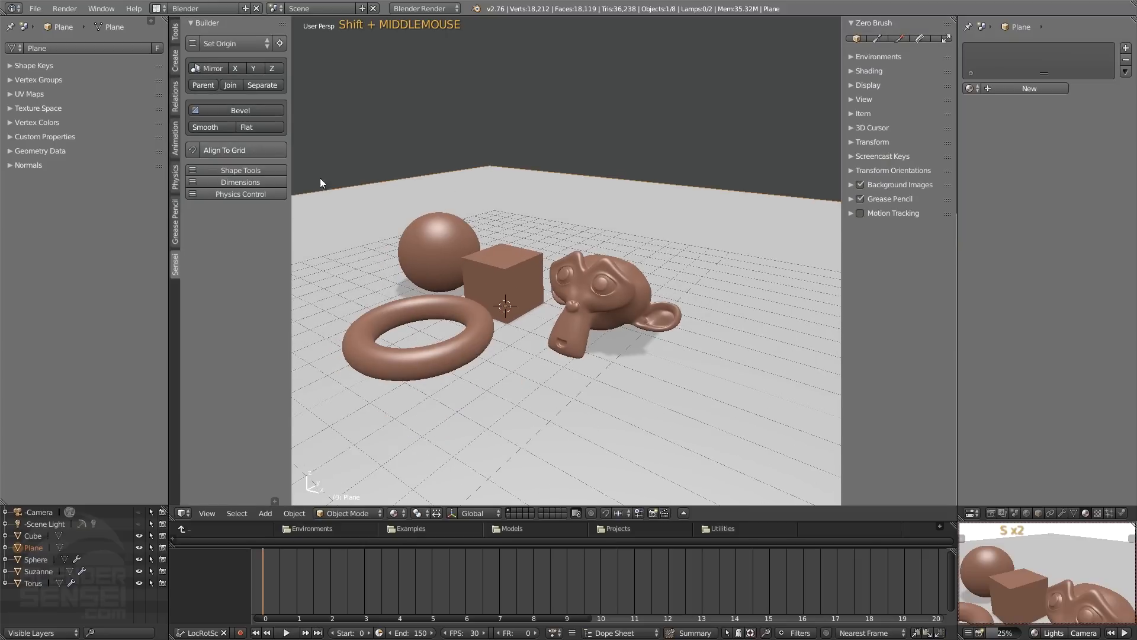
pyautogui.click(268, 196)
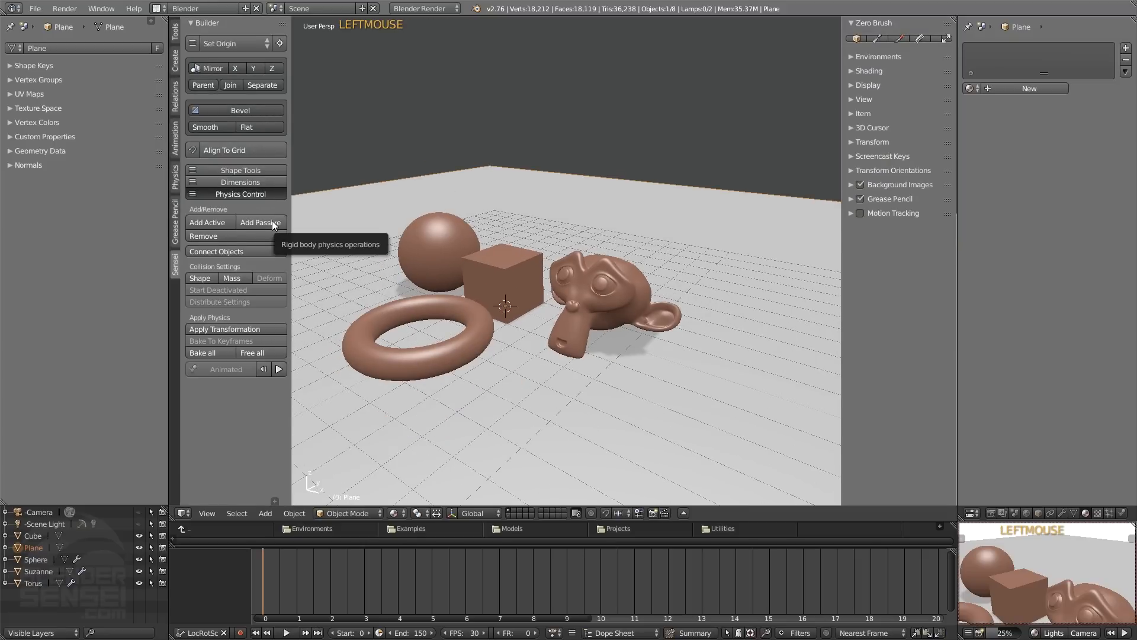
pyautogui.click(273, 223)
# - Place the 3D cursor in the air behind the objects and add a cube mesh there
pyautogui.scroll(-3, 524, 166)
pyautogui.keyDown('shift'); pyautogui.moveTo(524, 167); pyautogui.dragTo(597, 275, button='middle'); pyautogui.keyUp('shift')
pyautogui.scroll(2, 596, 282)
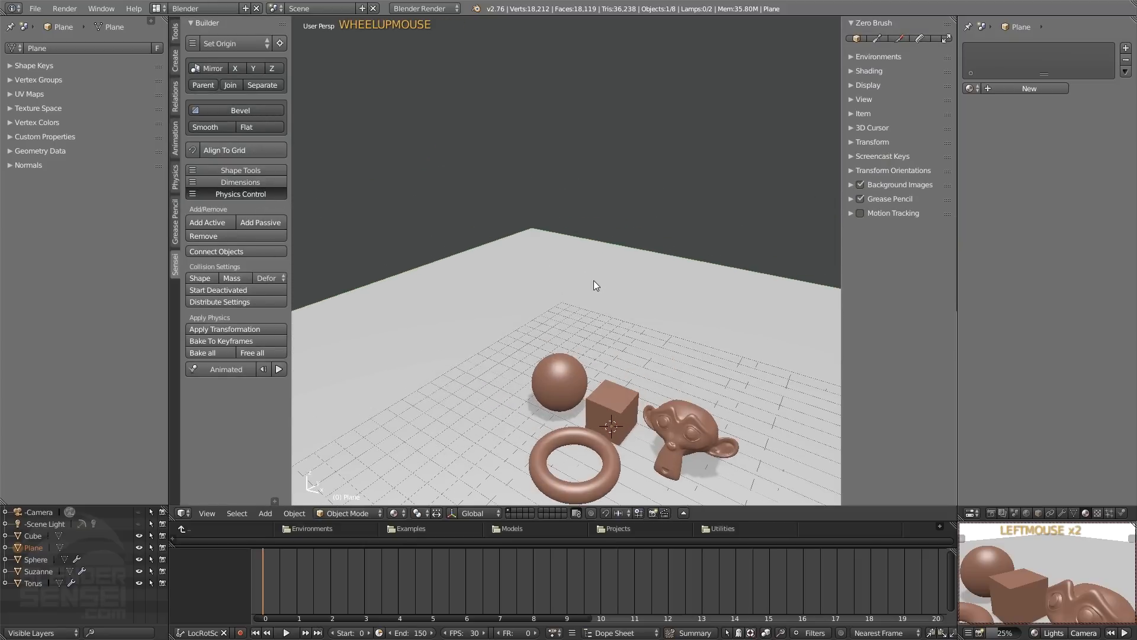
pyautogui.rightClick(465, 185)
pyautogui.moveTo(474, 185)
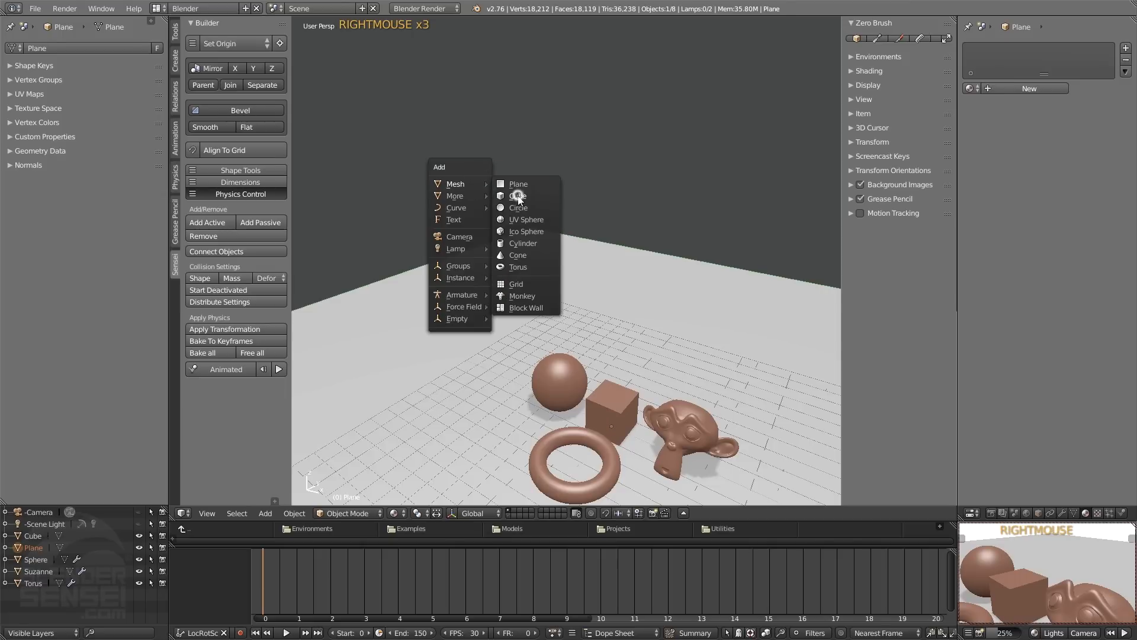
pyautogui.click(518, 197)
# - Array the new cube, cycle the array direction to vertical and extend it into a column of eight cubes
pyautogui.hotkey('shift', 'd')
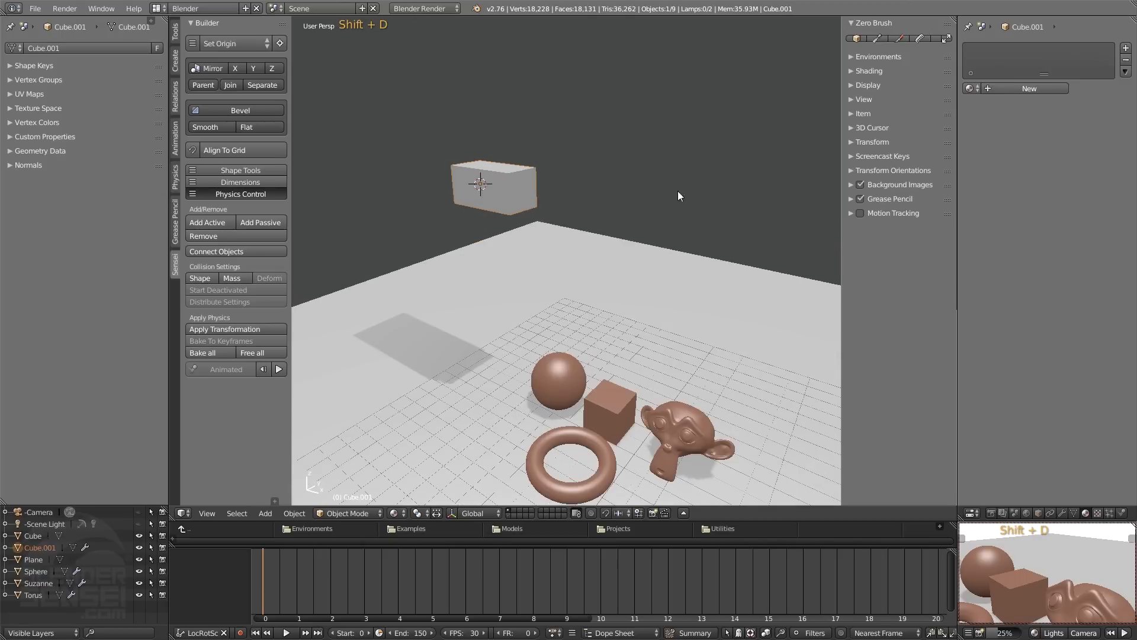
pyautogui.hotkey('alt', 'shift', 'd')
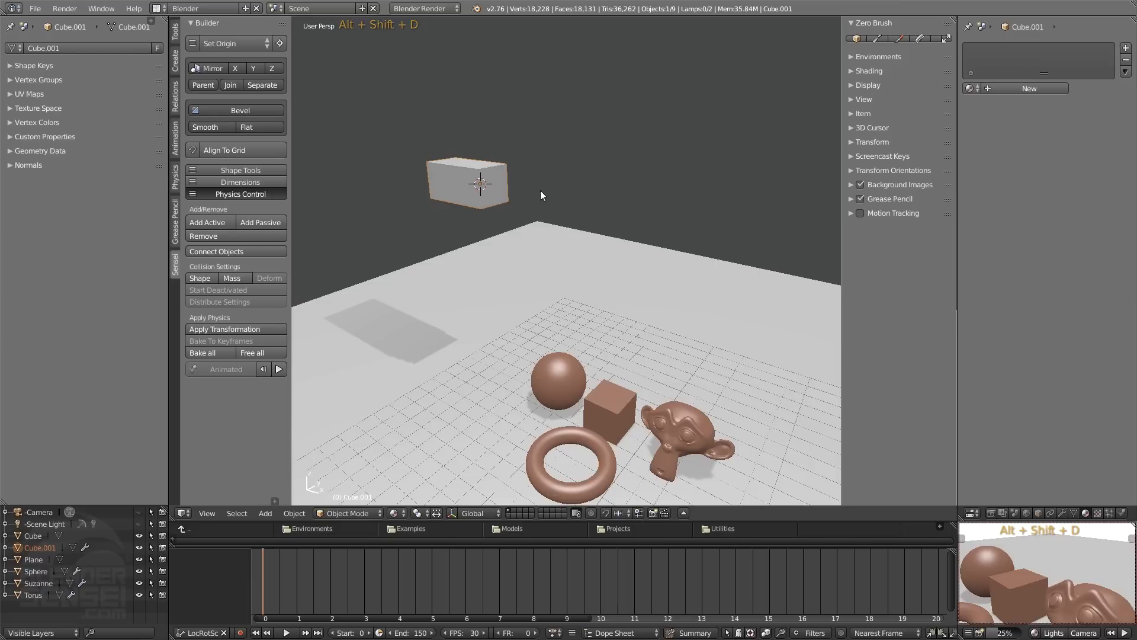
pyautogui.hotkey('alt', 'shift', 'd')
pyautogui.hotkey('alt', 'shift', 'd')
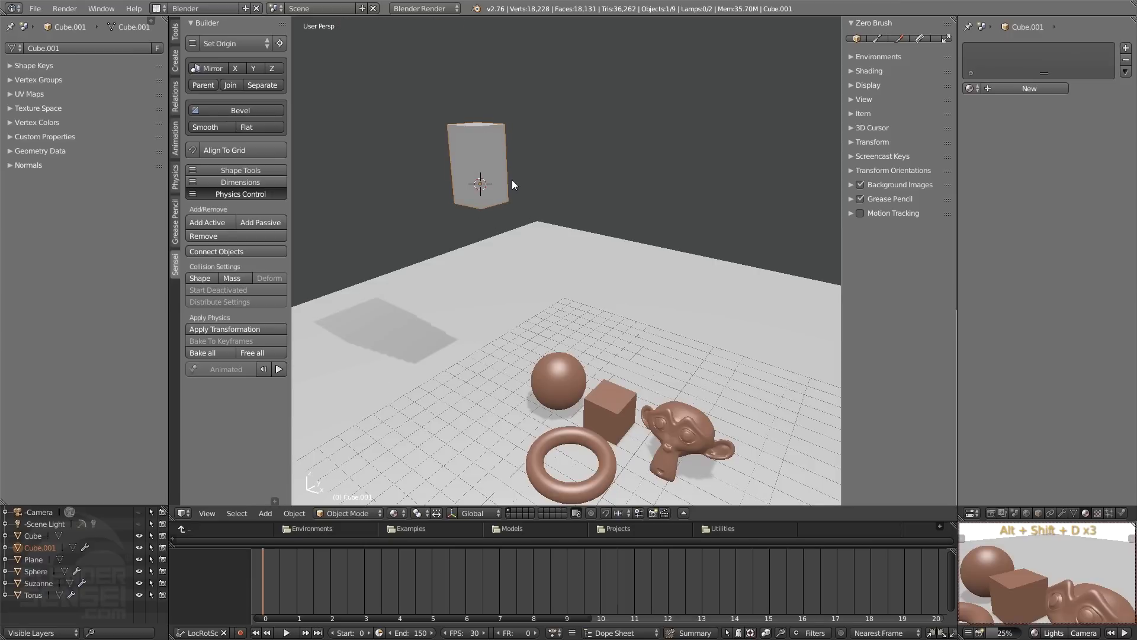
pyautogui.keyDown('shift'); pyautogui.moveTo(513, 179); pyautogui.dragTo(517, 197, button='middle'); pyautogui.keyUp('shift')
pyautogui.hotkey('shift', 'd')
pyautogui.hotkey('shift', 'd')
pyautogui.hotkey('shift', 'd')
pyautogui.scroll(-3, 527, 199)
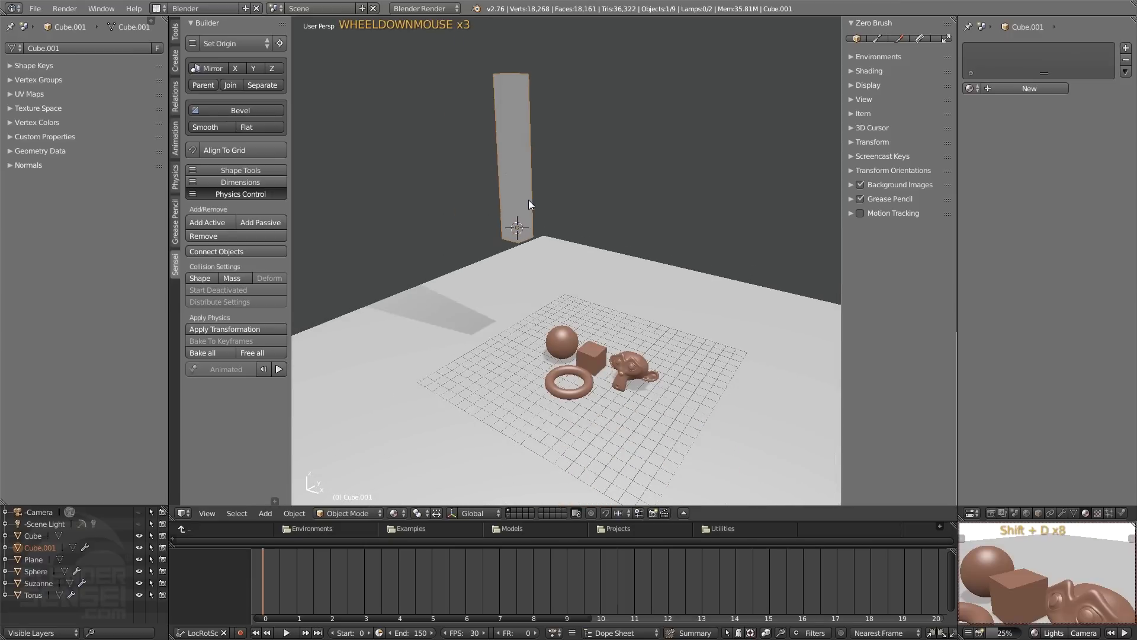
pyautogui.hotkey('shift', 'd')
# - Make the cube column an active rigid body and separate it into individual cubes, then collapse the physics controls
pyautogui.keyDown('shift'); pyautogui.moveTo(536, 205); pyautogui.dragTo(345, 160, button='middle'); pyautogui.keyUp('shift')
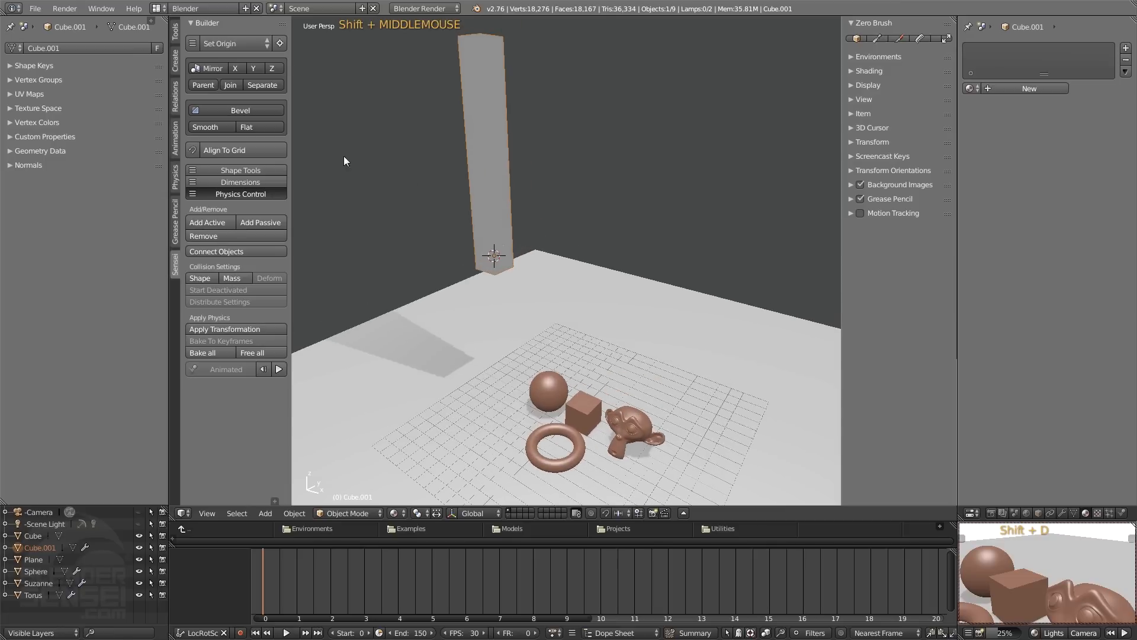
pyautogui.click(217, 223)
pyautogui.click(261, 85)
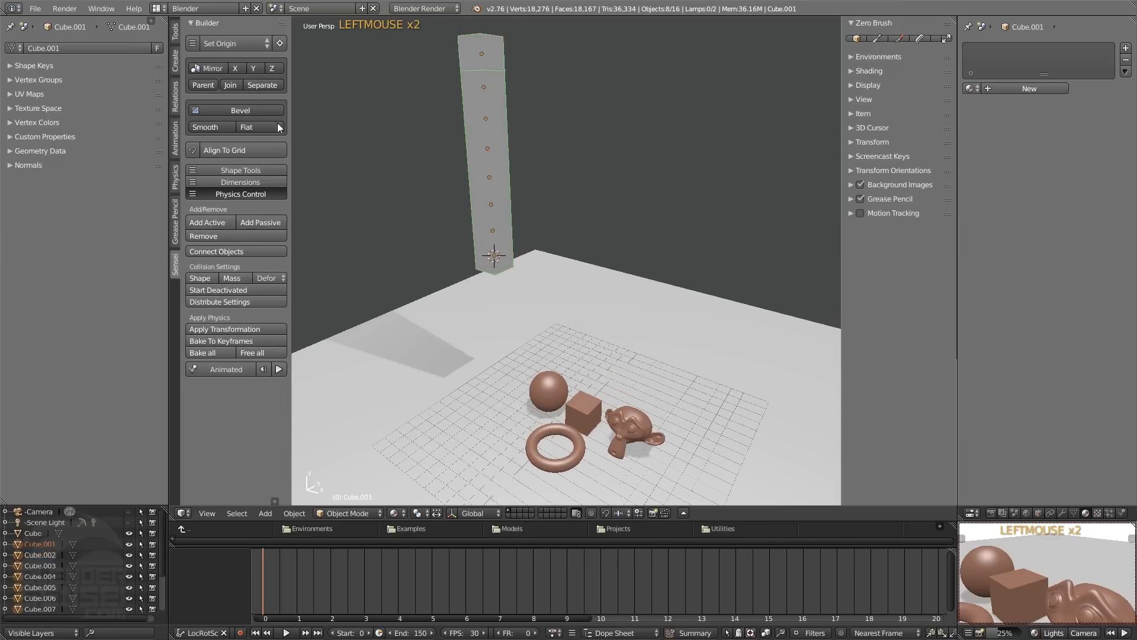
pyautogui.click(266, 194)
# - Create two linked duplicates of the cube column along X, forming a row of three columns
pyautogui.moveTo(458, 215); pyautogui.dragTo(499, 235, button='middle')
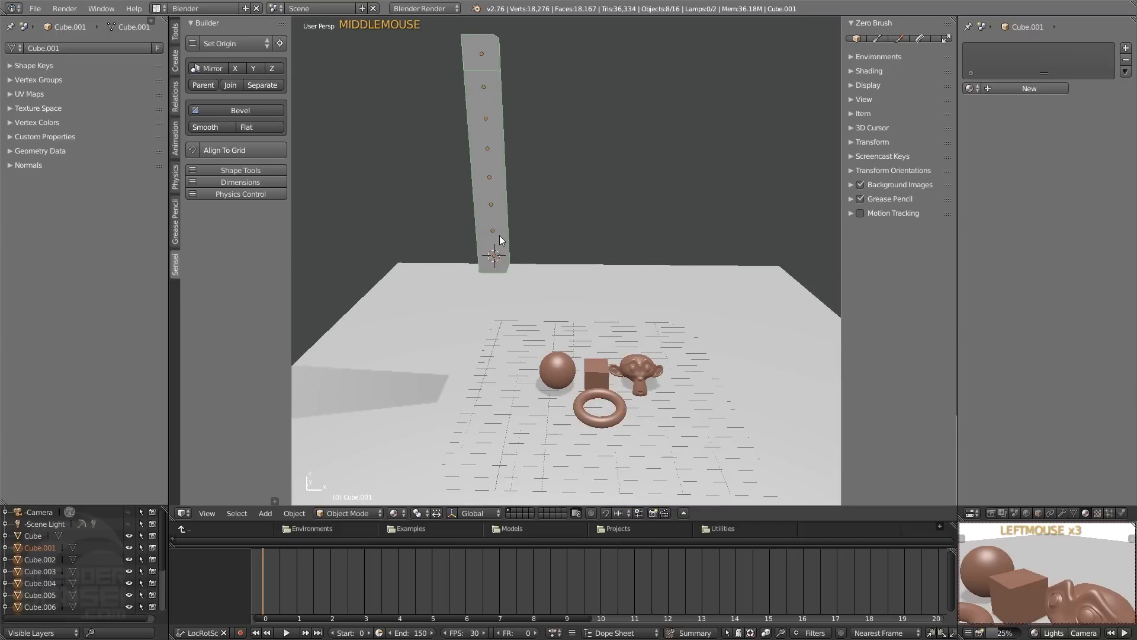
pyautogui.hotkey('alt', 'd')
pyautogui.press('x')
pyautogui.click(561, 233)
pyautogui.hotkey('alt', 'd')
pyautogui.press('x')
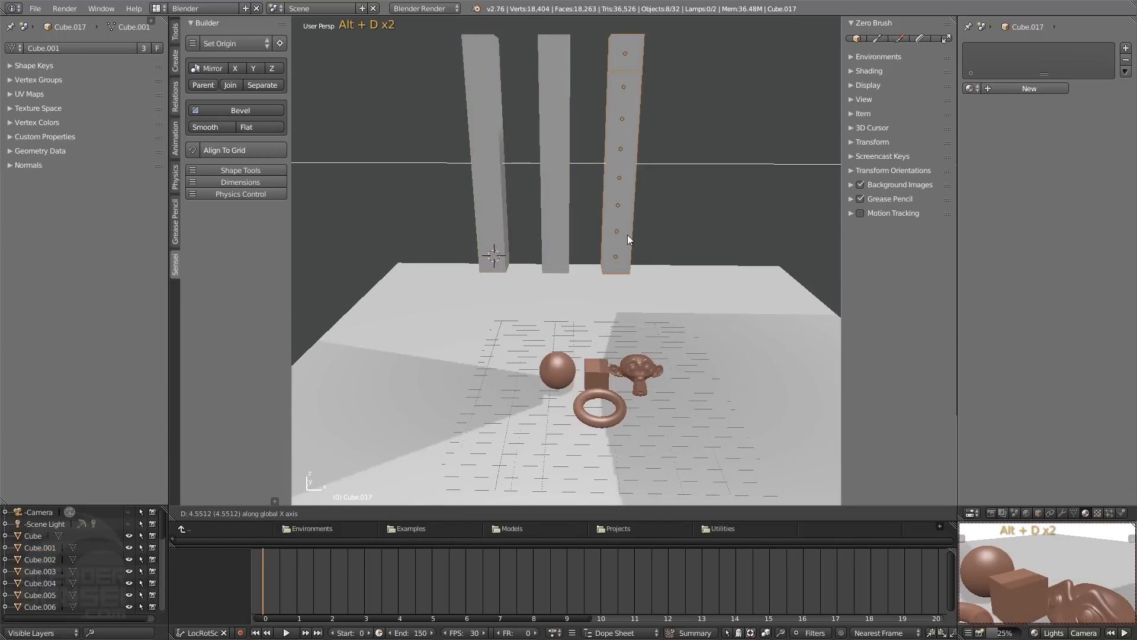
pyautogui.click(627, 234)
# - Make another linked duplicate of the last column and move it about 6.2 units along X as a fourth column
pyautogui.press('KP_Decimal')
pyautogui.press('z')
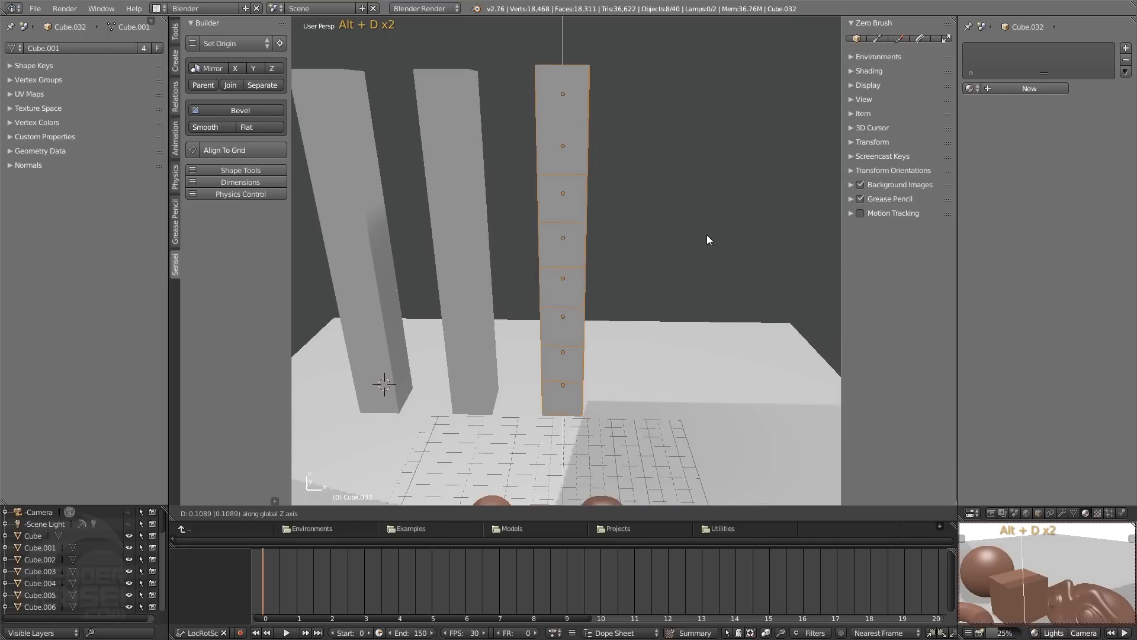
pyautogui.click(695, 237)
pyautogui.scroll(-3, 636, 275)
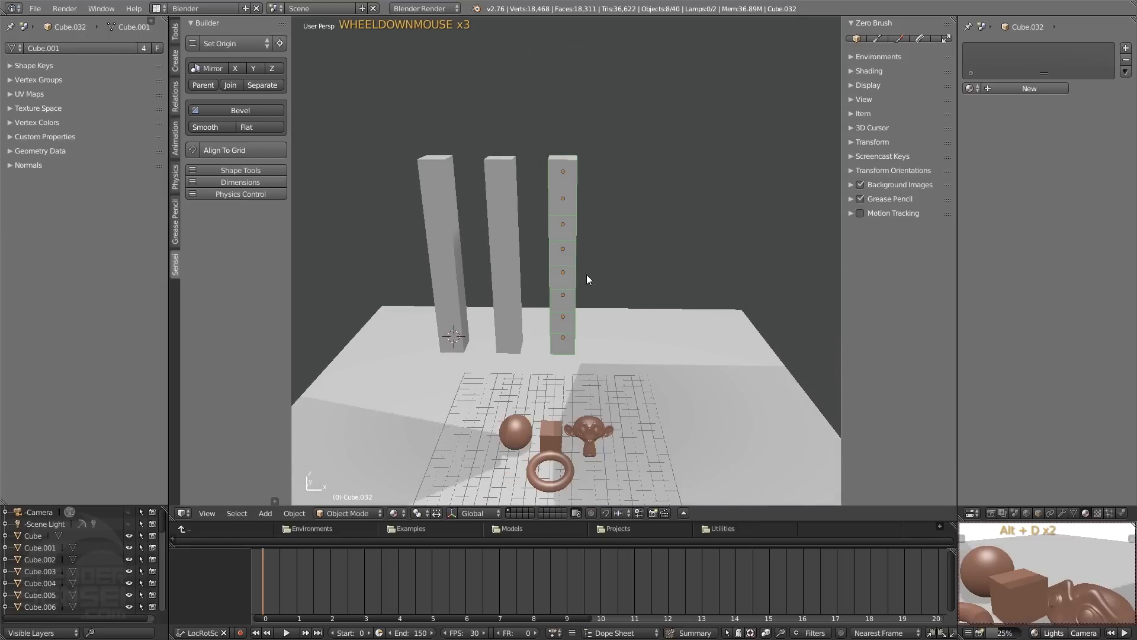
pyautogui.press('g')
pyautogui.press('x')
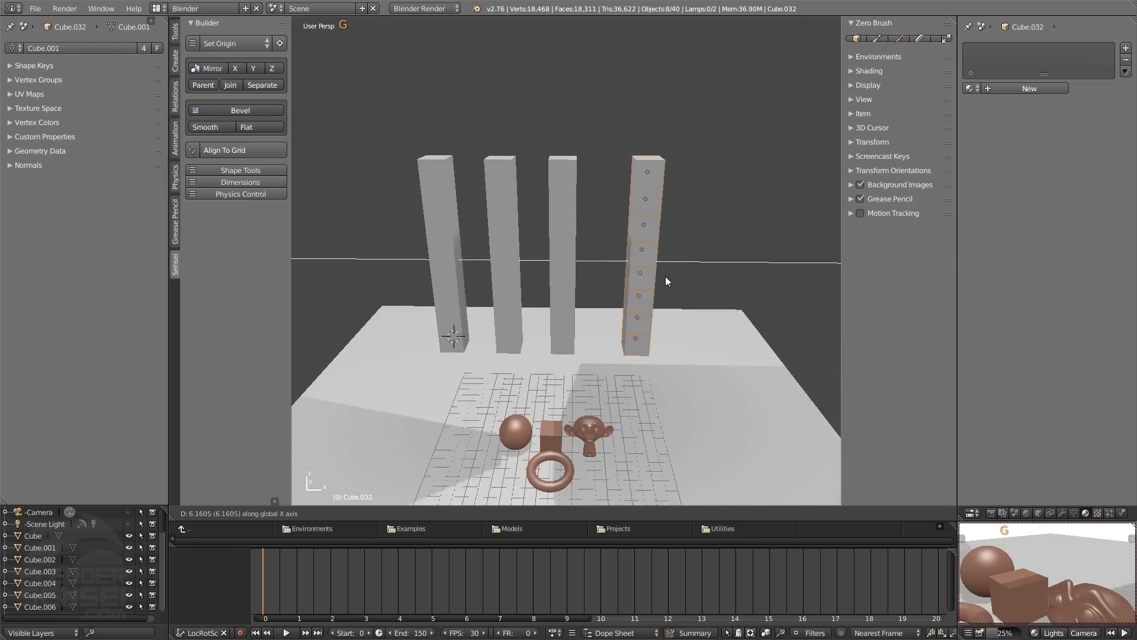
pyautogui.click(666, 276)
# - Box-select all four cube columns and rotate them about 65 degrees so they lie tilted above the objects
pyautogui.moveTo(622, 276); pyautogui.dragTo(610, 249, button='middle')
pyautogui.press('b')
pyautogui.moveTo(667, 349); pyautogui.dragTo(434, 147)
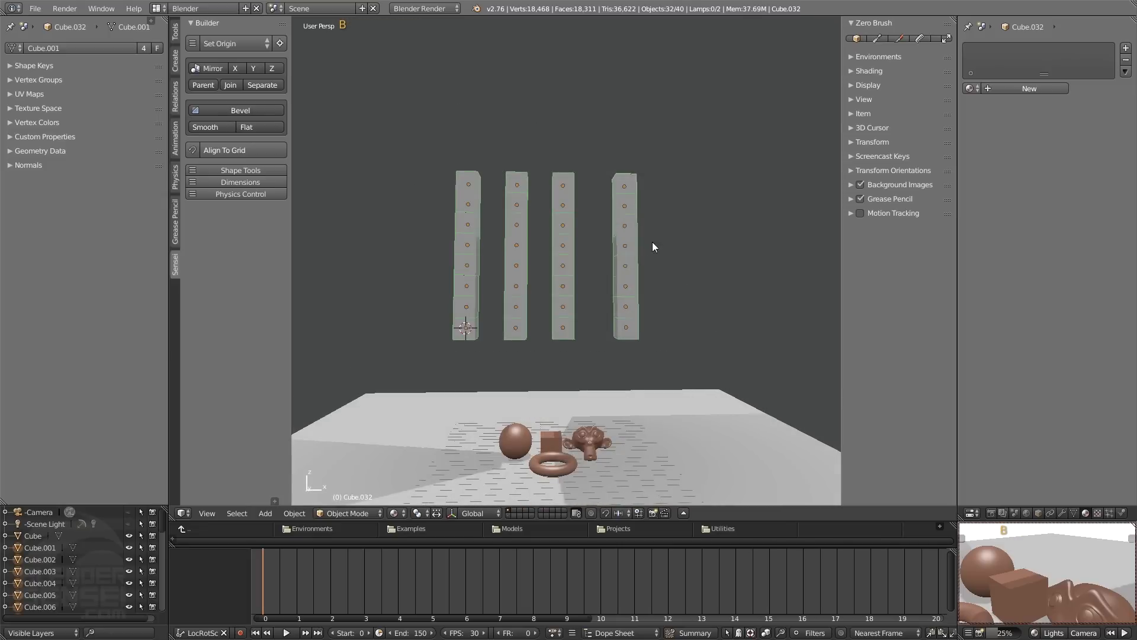
pyautogui.moveTo(652, 242); pyautogui.dragTo(534, 264, button='middle')
pyautogui.press('r')
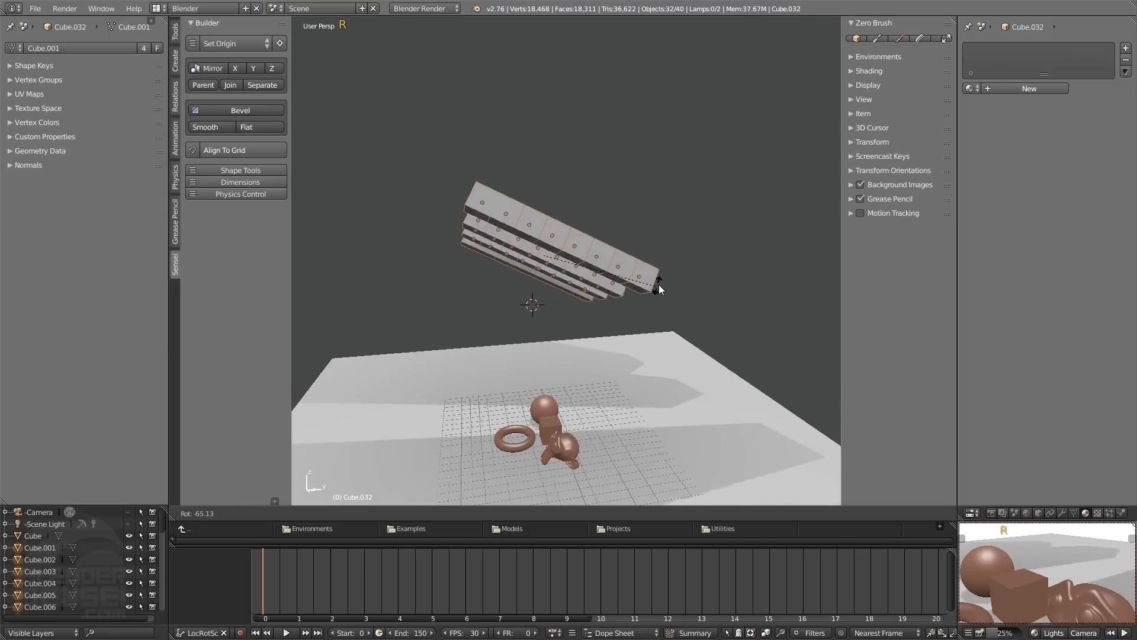
pyautogui.click(595, 285)
pyautogui.moveTo(595, 285); pyautogui.dragTo(565, 332, button='middle')
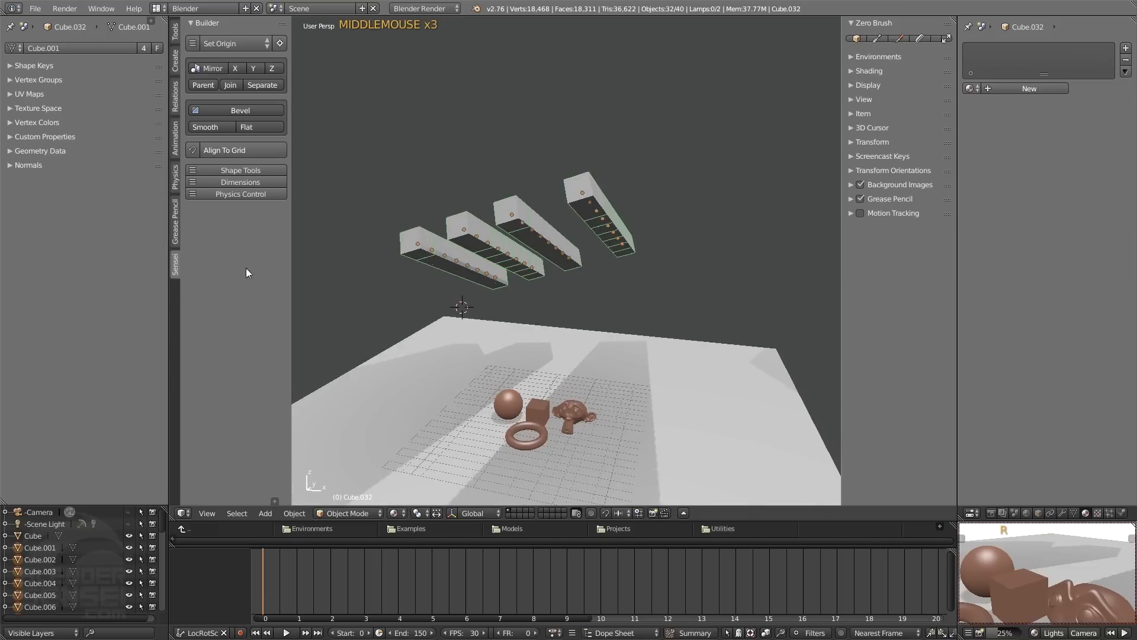
# - Play the rigid body simulation until the cubes have fallen around the objects, and stop playback
pyautogui.click(286, 632)
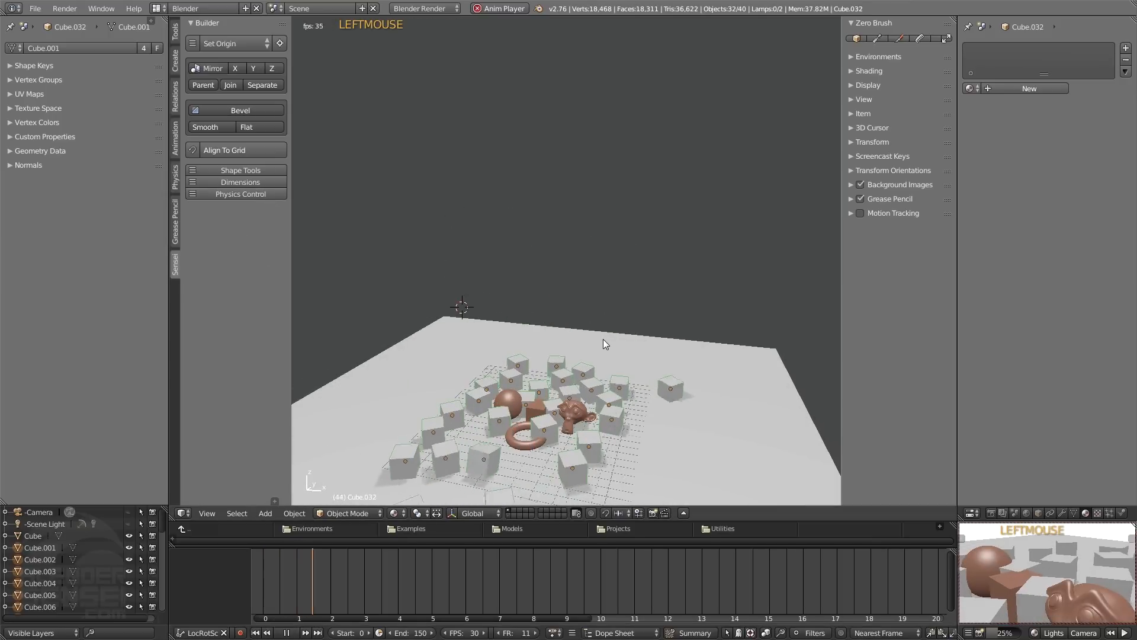
pyautogui.moveTo(603, 339); pyautogui.dragTo(584, 245, button='middle')
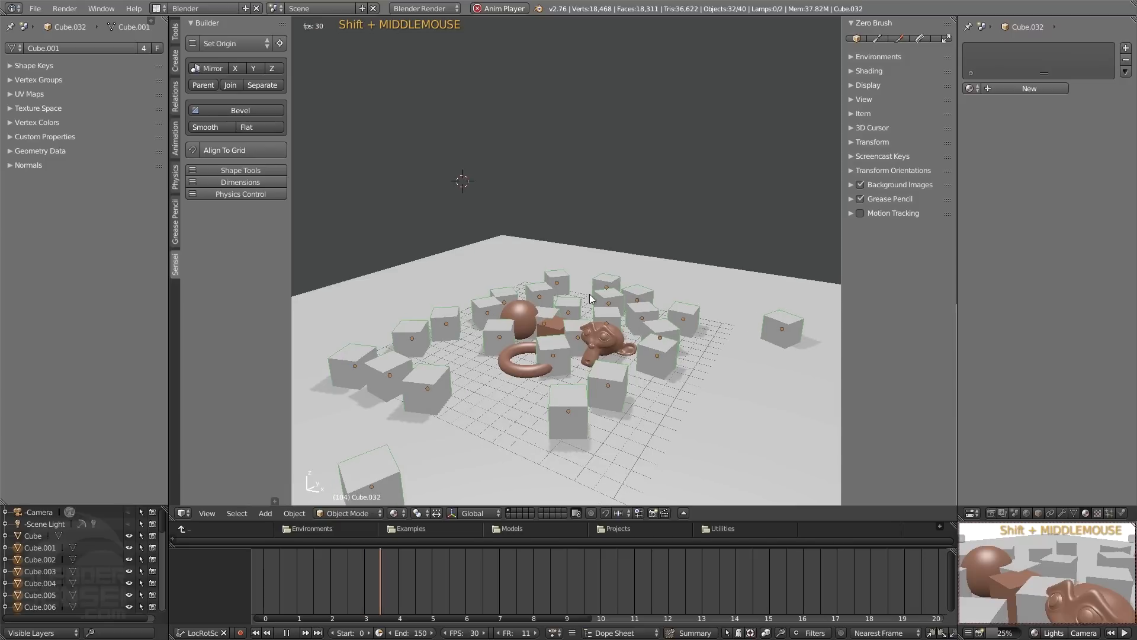
pyautogui.moveTo(588, 294); pyautogui.dragTo(563, 337, button='middle')
pyautogui.click(286, 633)
# - Select the fallen cubes that overlap the sphere, brown cube, torus and monkey head
pyautogui.click(564, 339)
pyautogui.keyDown('shift'); pyautogui.click(491, 251); pyautogui.keyUp('shift')
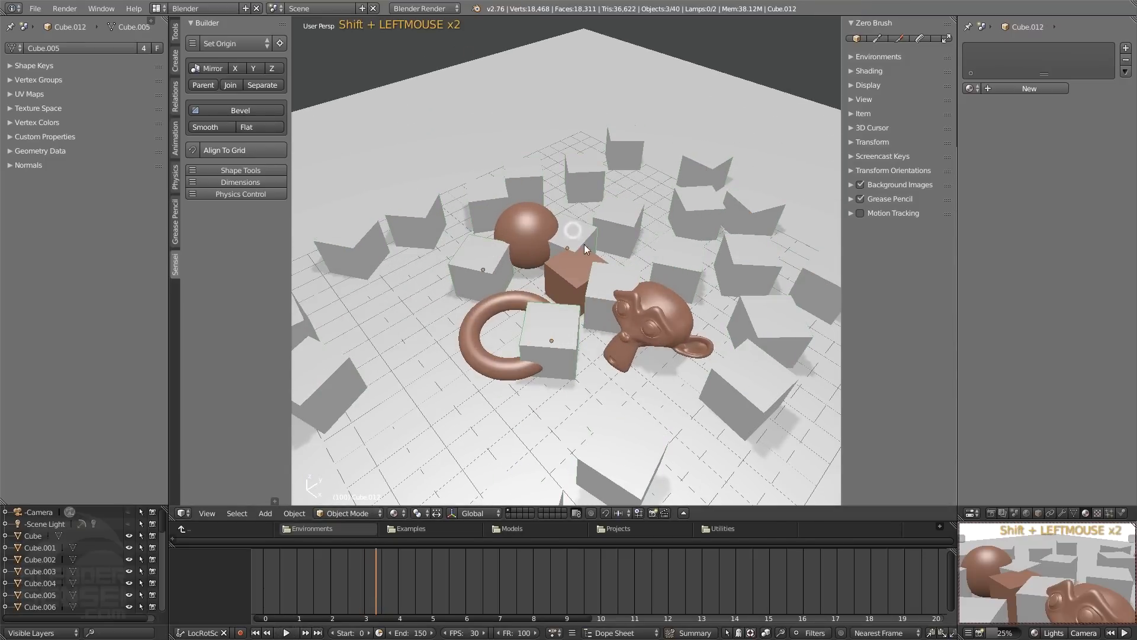
pyautogui.keyDown('shift'); pyautogui.click(573, 230); pyautogui.keyUp('shift')
pyautogui.keyDown('shift'); pyautogui.click(606, 290); pyautogui.keyUp('shift')
pyautogui.keyDown('shift'); pyautogui.click(614, 219); pyautogui.keyUp('shift')
pyautogui.moveTo(677, 264); pyautogui.dragTo(599, 301, button='middle')
pyautogui.click(598, 303)
pyautogui.keyDown('shift'); pyautogui.click(598, 305); pyautogui.keyUp('shift')
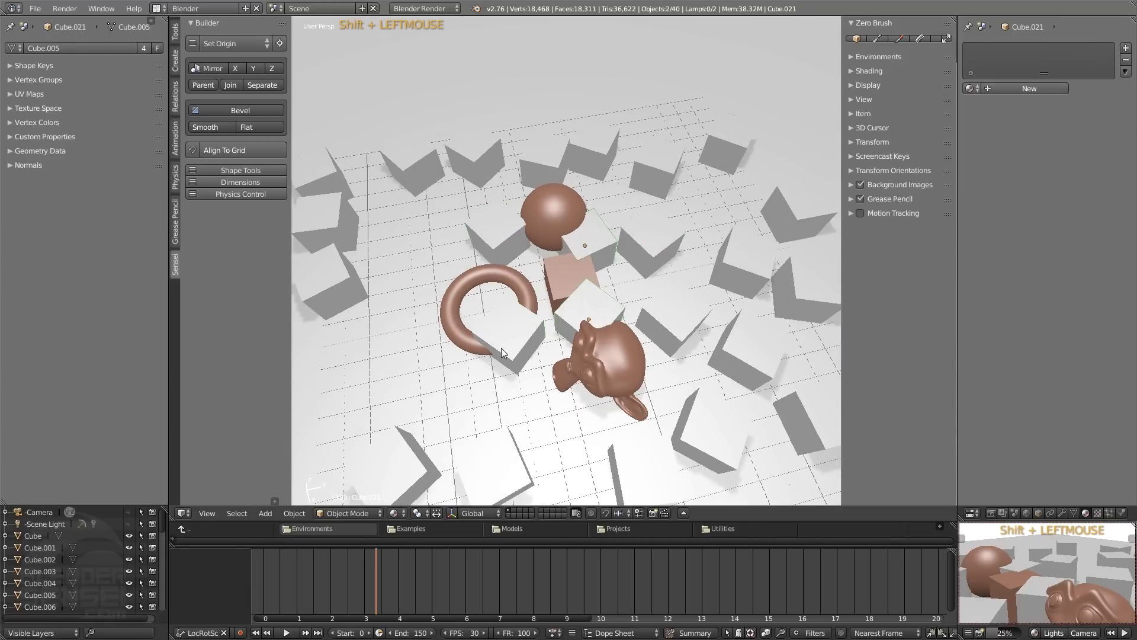
# - Delete the extra grey blocks crowding the copper sphere, cube, torus and monkey head
pyautogui.keyDown('shift'); pyautogui.click(501, 350); pyautogui.keyUp('shift')
pyautogui.press('x')
pyautogui.moveTo(513, 281); pyautogui.dragTo(561, 244, button='middle')
pyautogui.scroll(3, 563, 247)
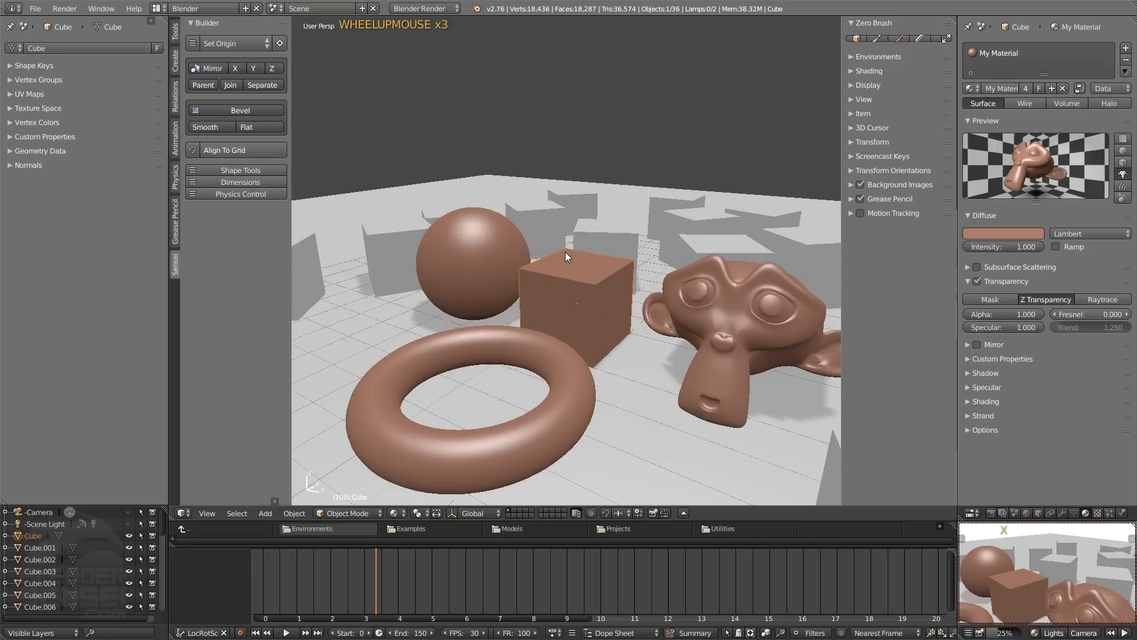
# - Hide the tool shelf and the properties region to enlarge the main 3D view
pyautogui.press('n')
pyautogui.press('t')
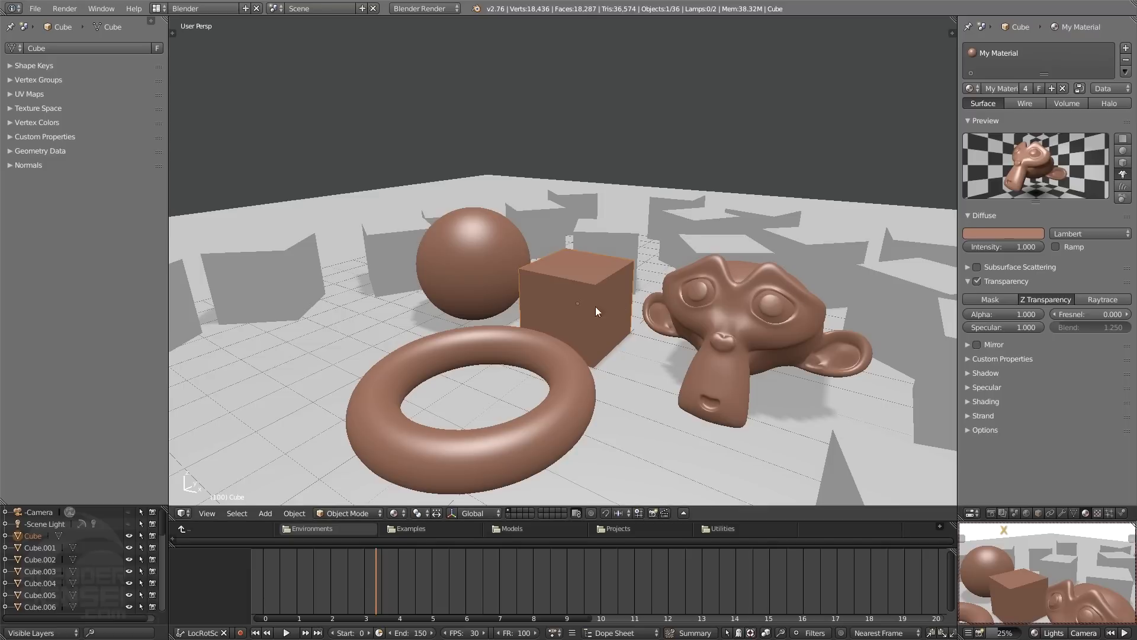
pyautogui.moveTo(651, 325); pyautogui.dragTo(596, 292, button='middle')
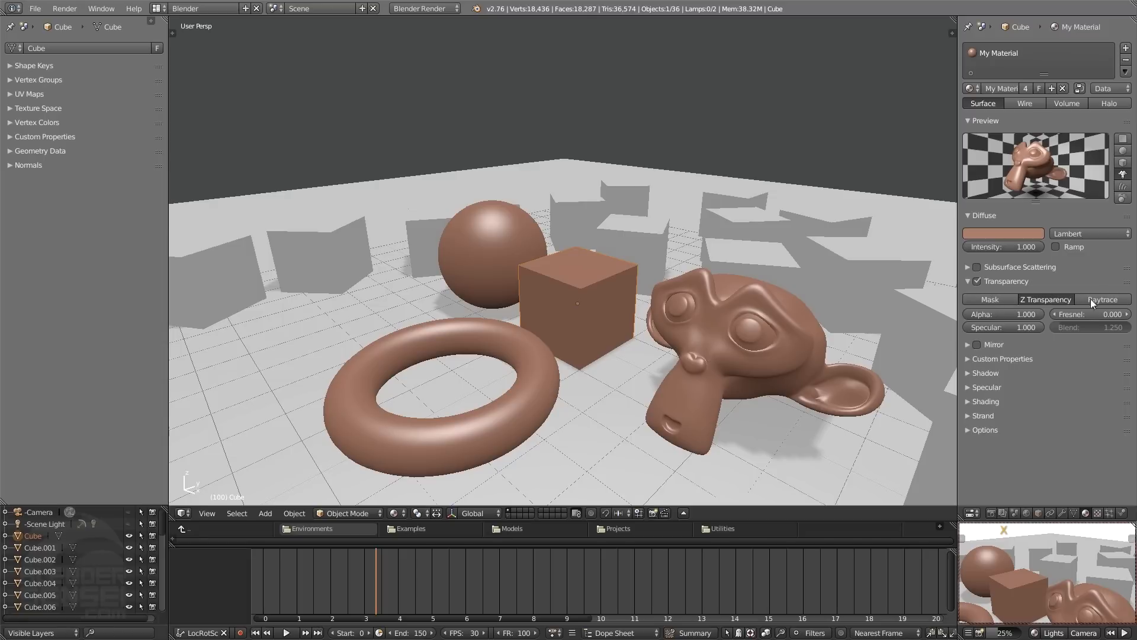
# - Switch My Material's transparency to Mask and check the copper objects in a rendered preview in the small viewport
pyautogui.click(996, 300)
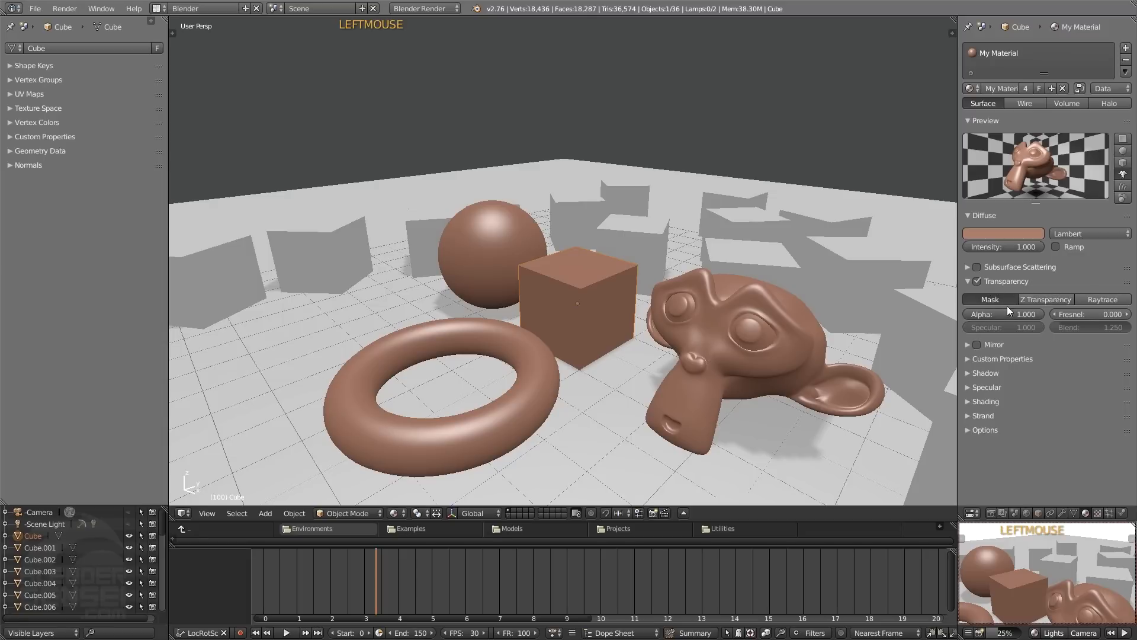
pyautogui.keyDown('shift'); pyautogui.moveTo(789, 345); pyautogui.dragTo(774, 341, button='middle'); pyautogui.keyUp('shift')
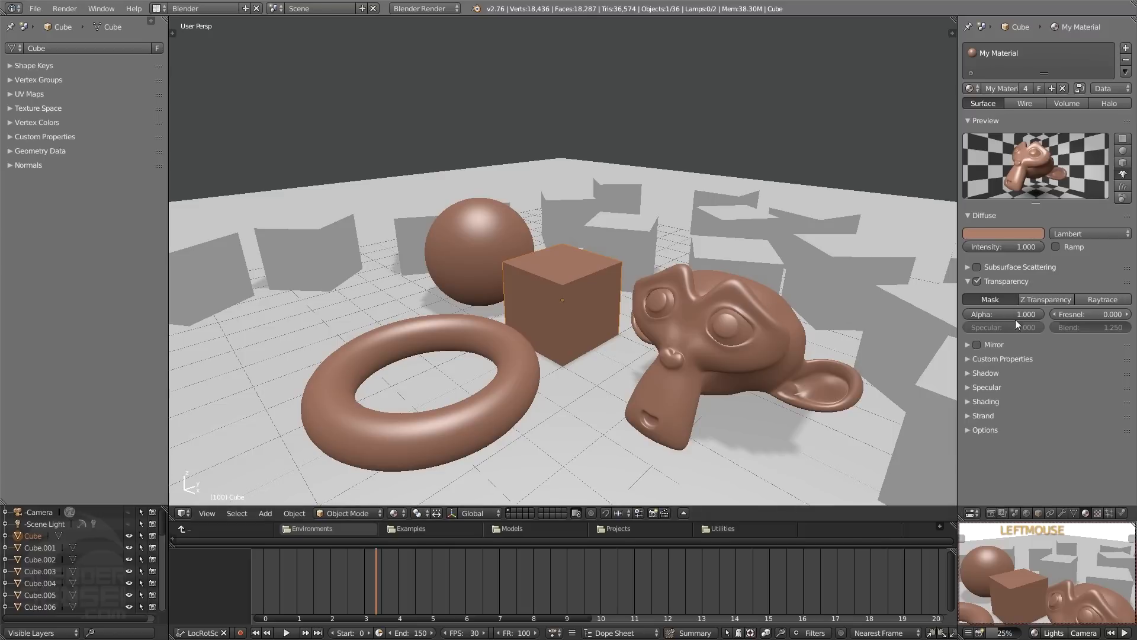
pyautogui.keyDown('shift'); pyautogui.moveTo(1033, 558); pyautogui.dragTo(1030, 545, button='middle'); pyautogui.keyUp('shift')
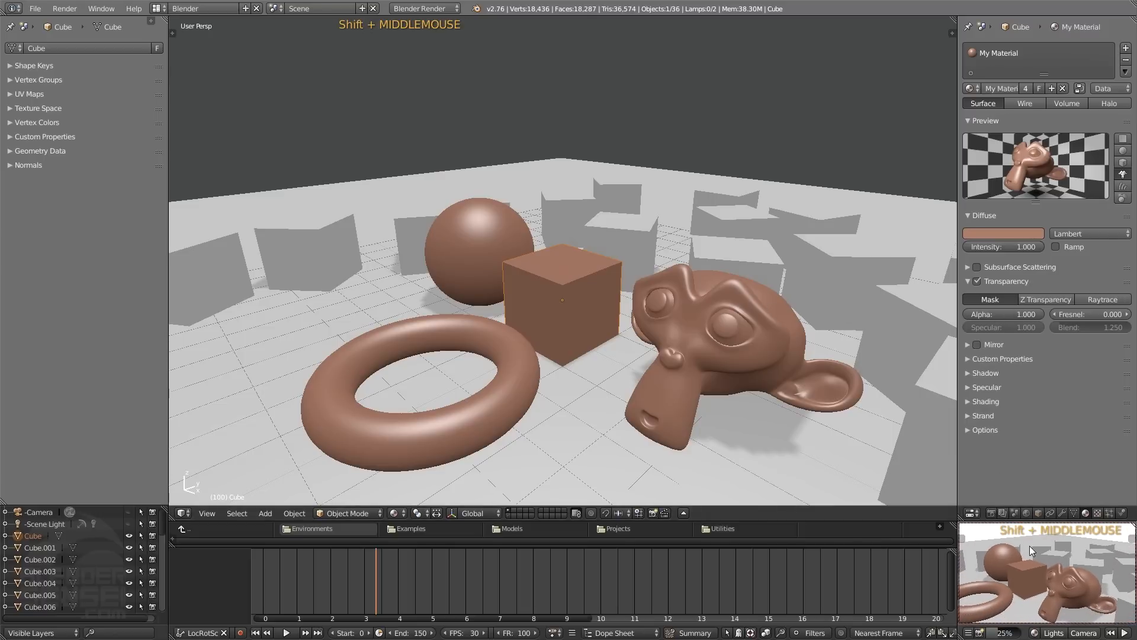
pyautogui.click(1032, 633)
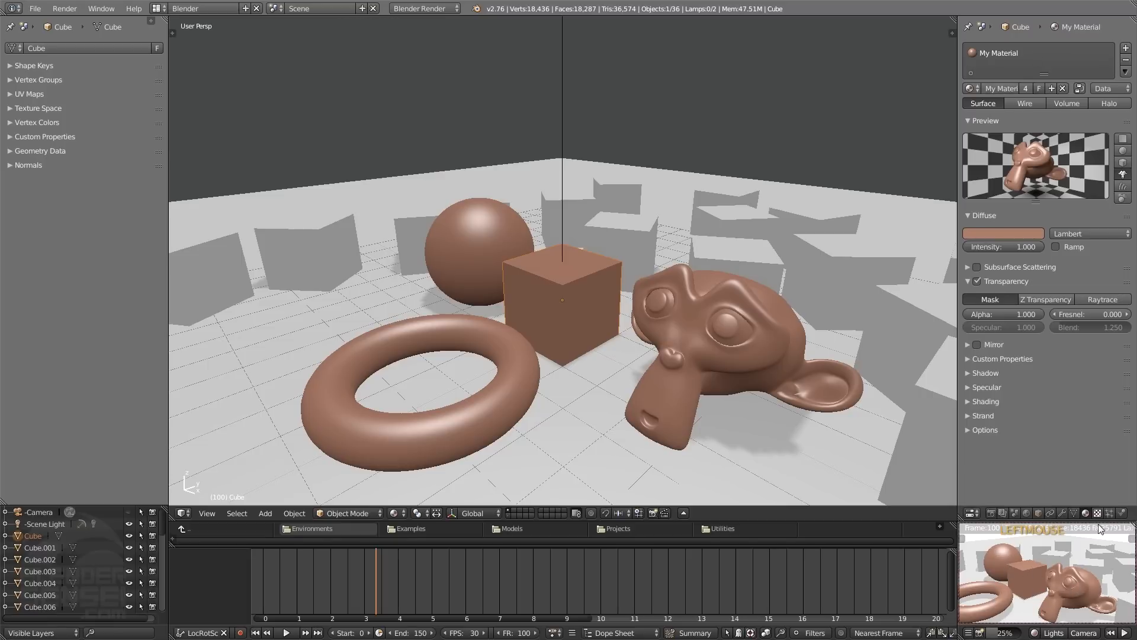
pyautogui.click(1036, 633)
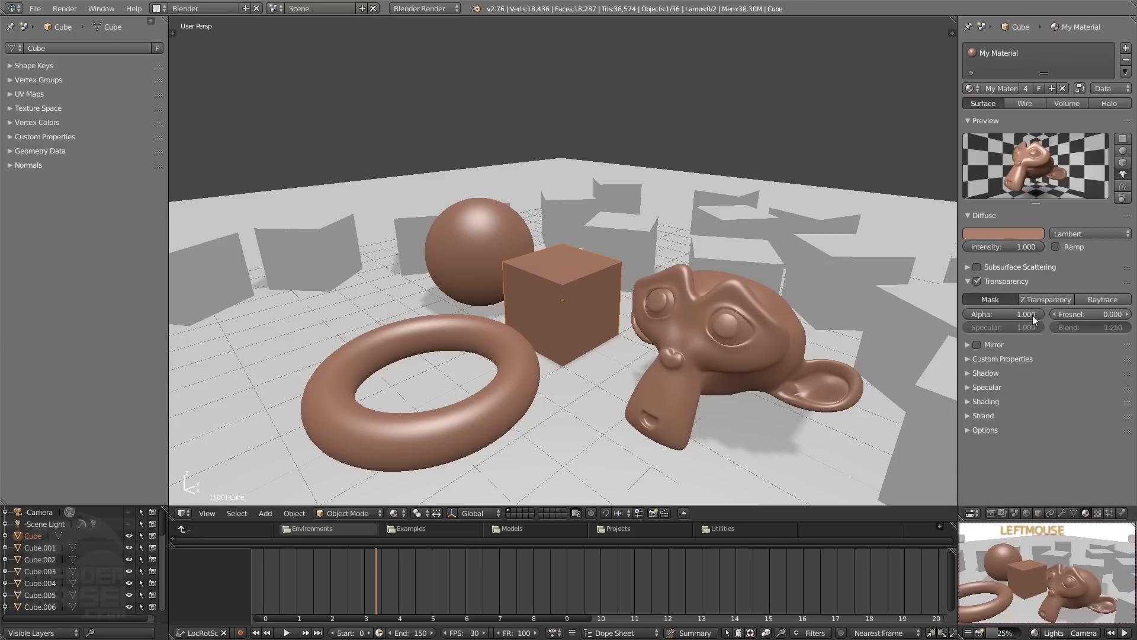
# - Lower the masked material's alpha to about 0.488 and inspect the see-through objects in the small rendered preview
pyautogui.moveTo(1036, 317); pyautogui.dragTo(988, 317)
pyautogui.moveTo(604, 314); pyautogui.dragTo(649, 298, button='middle')
pyautogui.moveTo(520, 319); pyautogui.dragTo(596, 361, button='middle')
pyautogui.moveTo(716, 312); pyautogui.dragTo(744, 393, button='middle')
pyautogui.click(1034, 633)
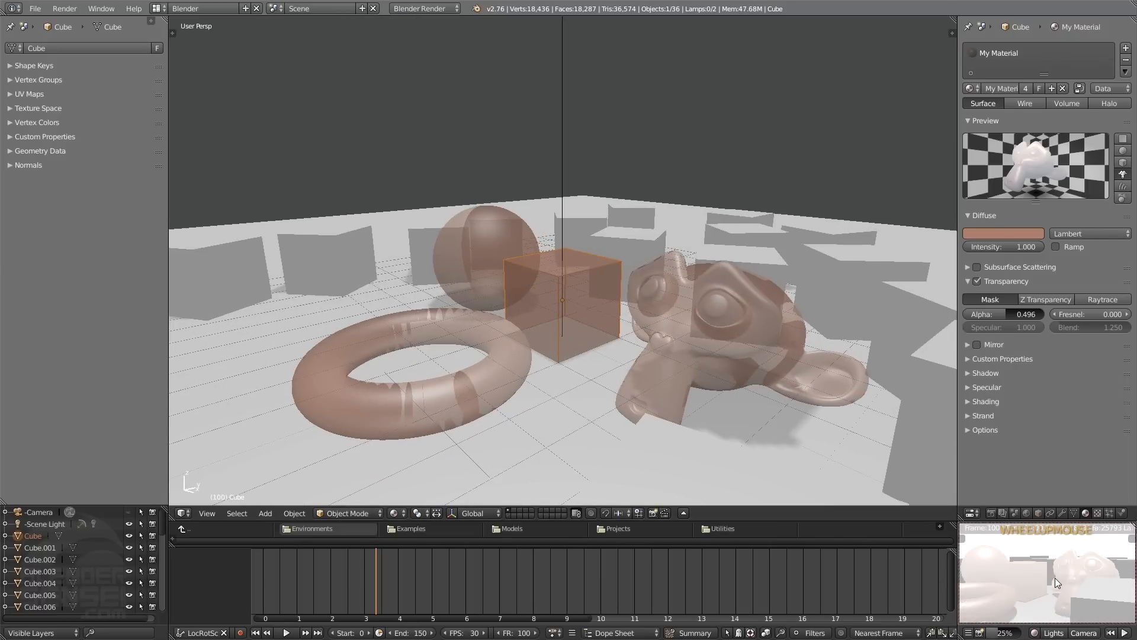
pyautogui.scroll(2, 1051, 577)
pyautogui.moveTo(1044, 582)
pyautogui.mouseDown(button='middle')
pyautogui.moveTo(1068, 581)
pyautogui.moveTo(1058, 584)
pyautogui.mouseUp(button='middle')
pyautogui.scroll(-1, 1071, 582)
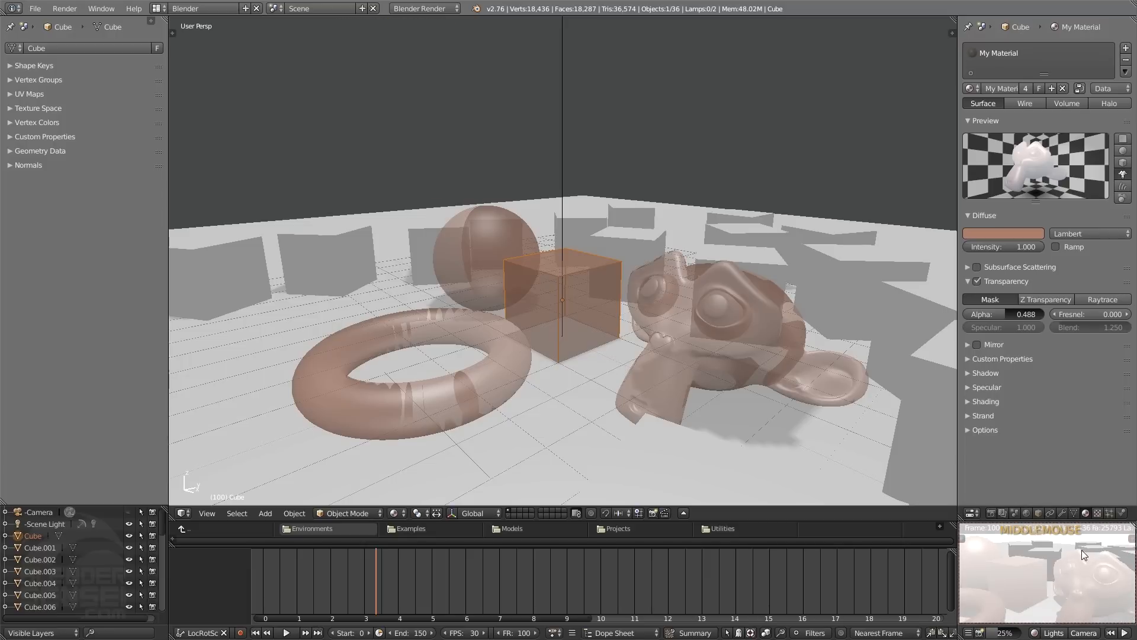
pyautogui.moveTo(1064, 568)
pyautogui.mouseDown(button='middle')
pyautogui.moveTo(1088, 579)
pyautogui.moveTo(1068, 580)
pyautogui.mouseUp(button='middle')
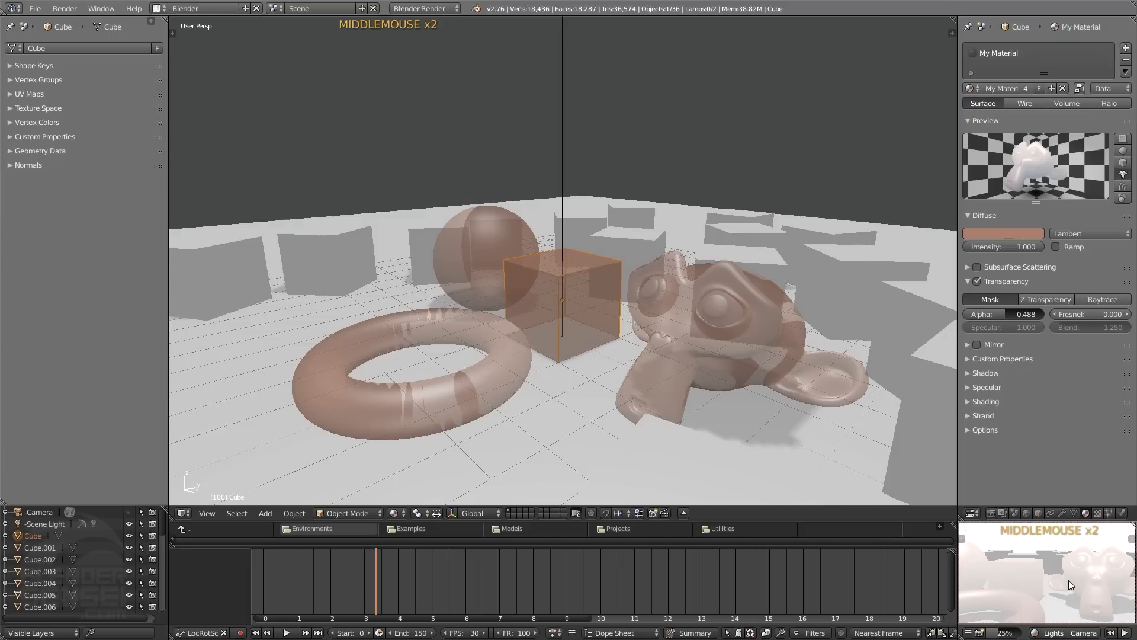
pyautogui.click(1074, 551)
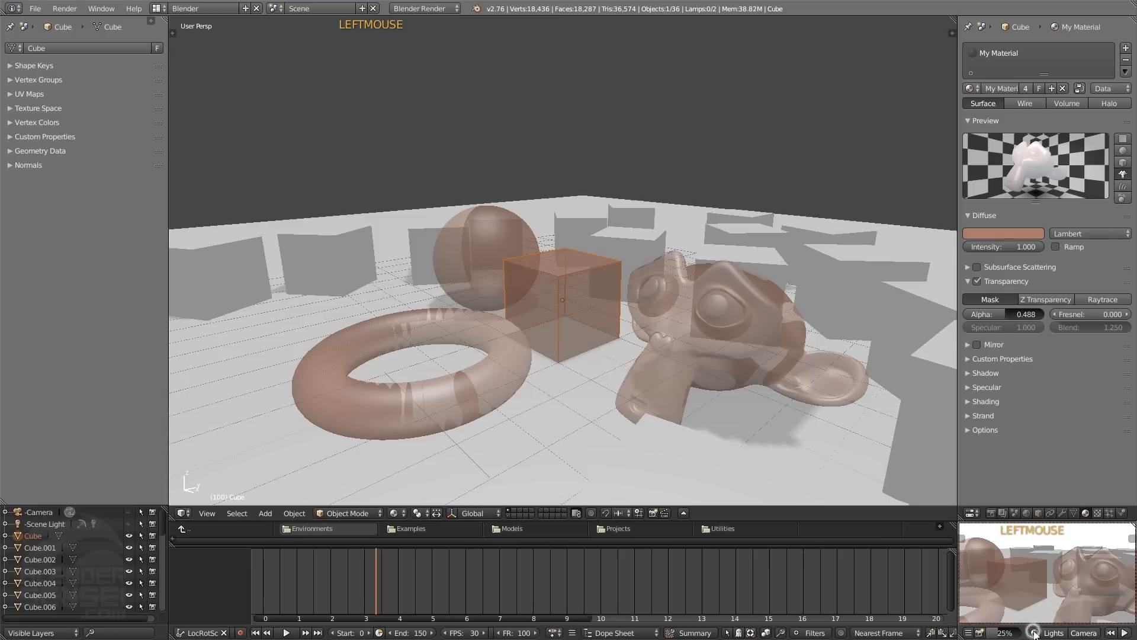
# - Change My Material's transparency to Z Transparency and inspect the objects in the small rendered preview
pyautogui.click(1050, 297)
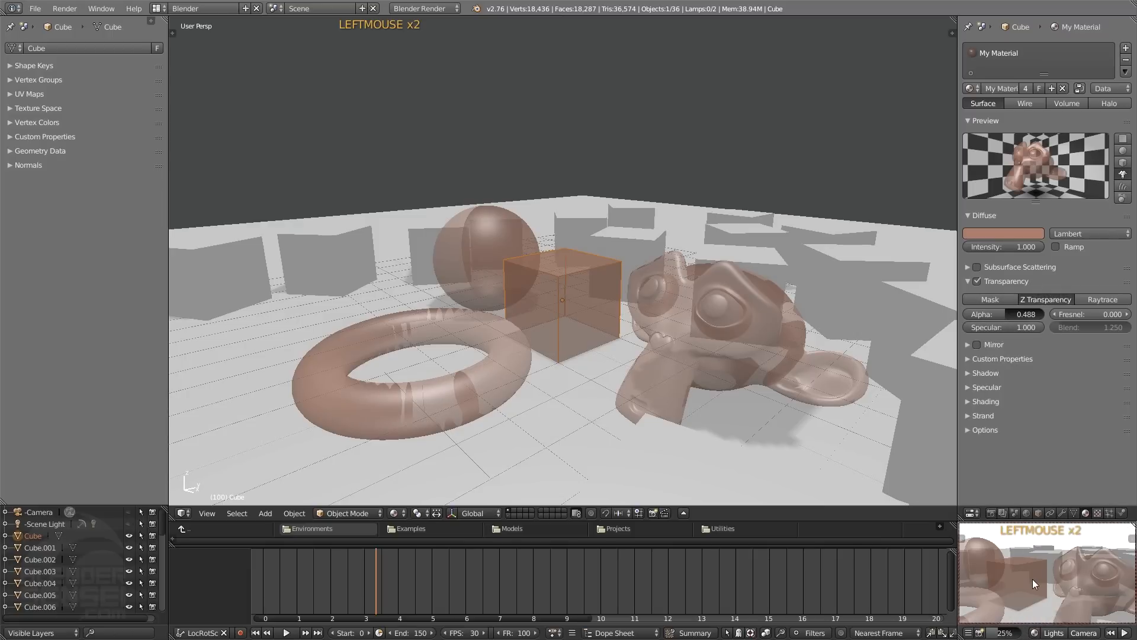
pyautogui.moveTo(624, 297)
pyautogui.mouseDown(button='middle')
pyautogui.moveTo(651, 297)
pyautogui.moveTo(618, 303)
pyautogui.mouseUp(button='middle')
pyautogui.click(1035, 634)
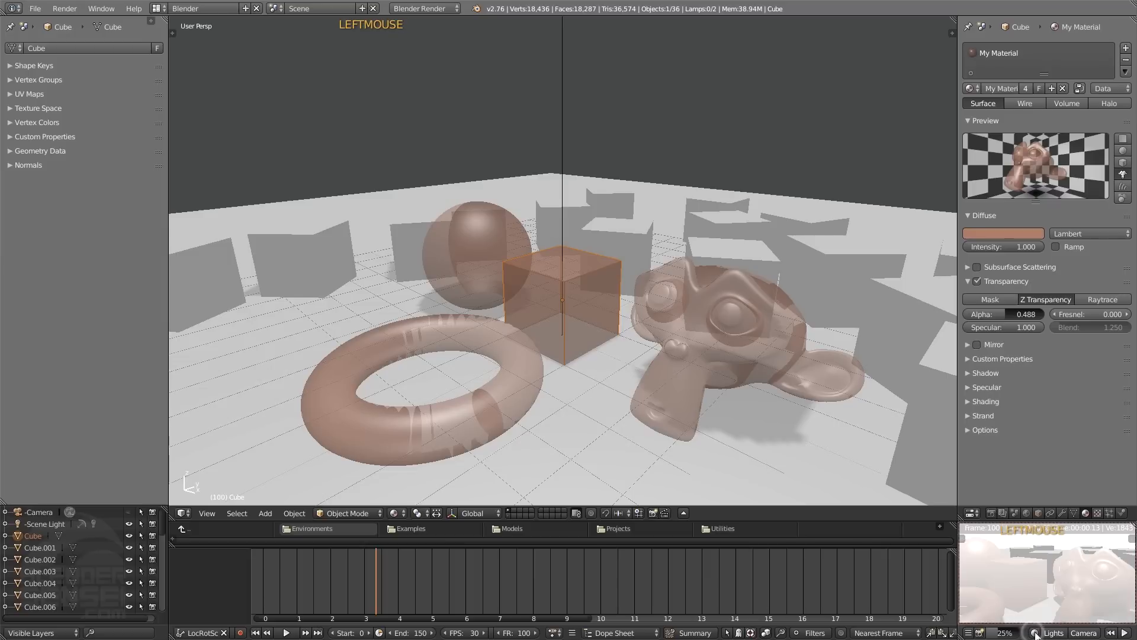
pyautogui.moveTo(1046, 589); pyautogui.dragTo(1086, 584, button='middle')
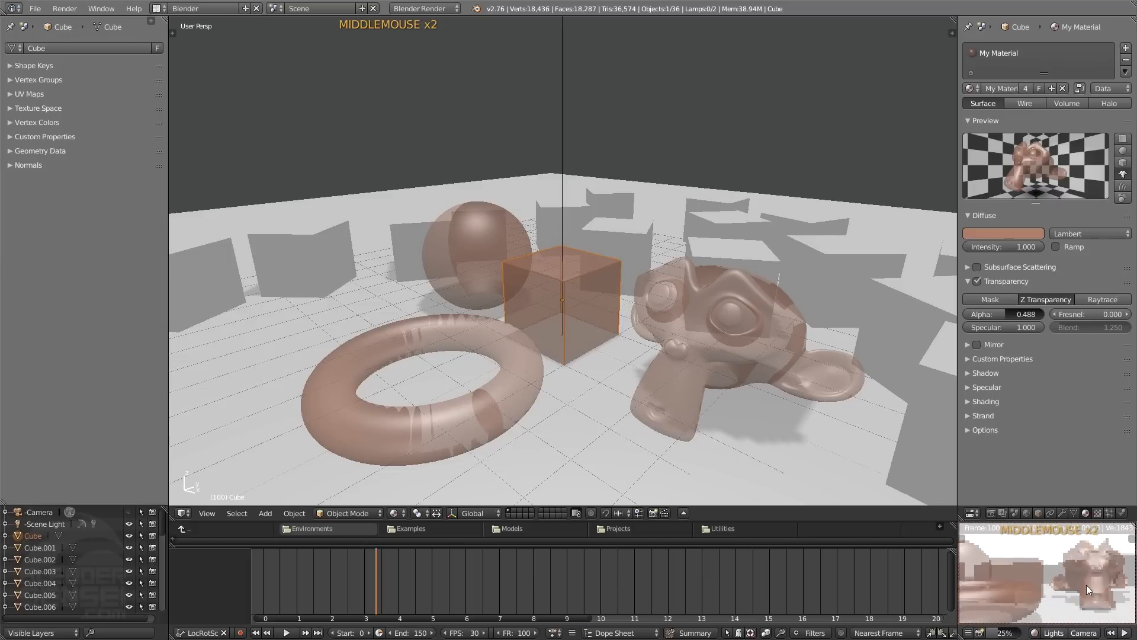
# - Set the transparency alpha to 0.411, Fresnel to 0.700 and Blend to 2.893, checking the small rendered preview
pyautogui.click(1006, 314)
pyautogui.moveTo(1005, 313); pyautogui.dragTo(999, 314)
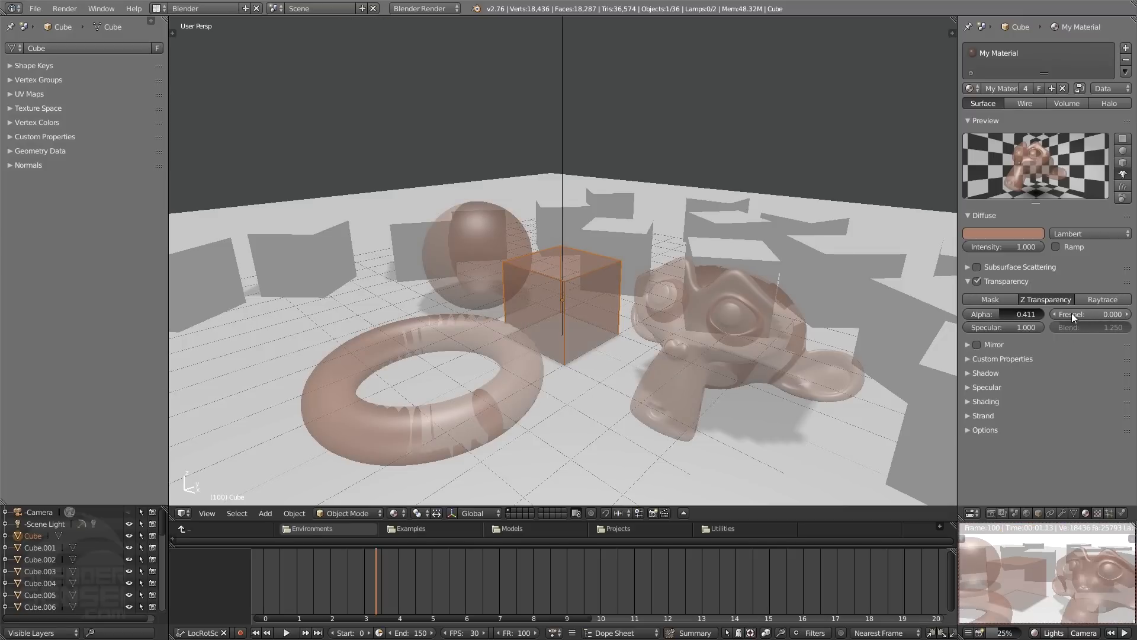
pyautogui.moveTo(1074, 315); pyautogui.dragTo(1126, 328)
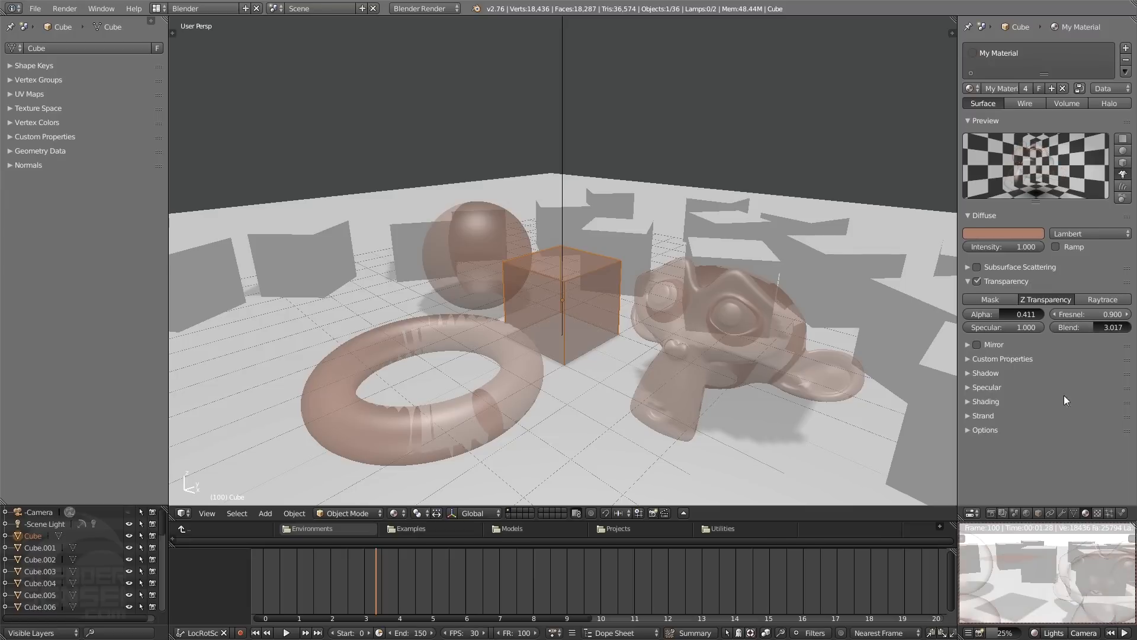
pyautogui.keyDown('shift'); pyautogui.moveTo(1062, 589); pyautogui.dragTo(1052, 577, button='middle'); pyautogui.keyUp('shift')
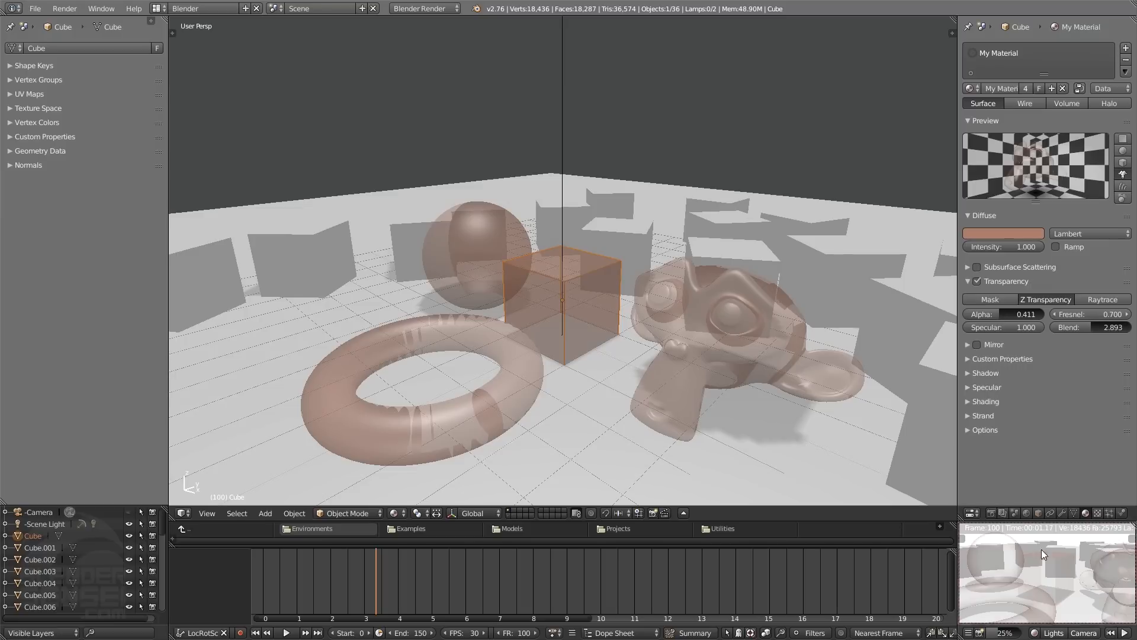
pyautogui.click(1034, 632)
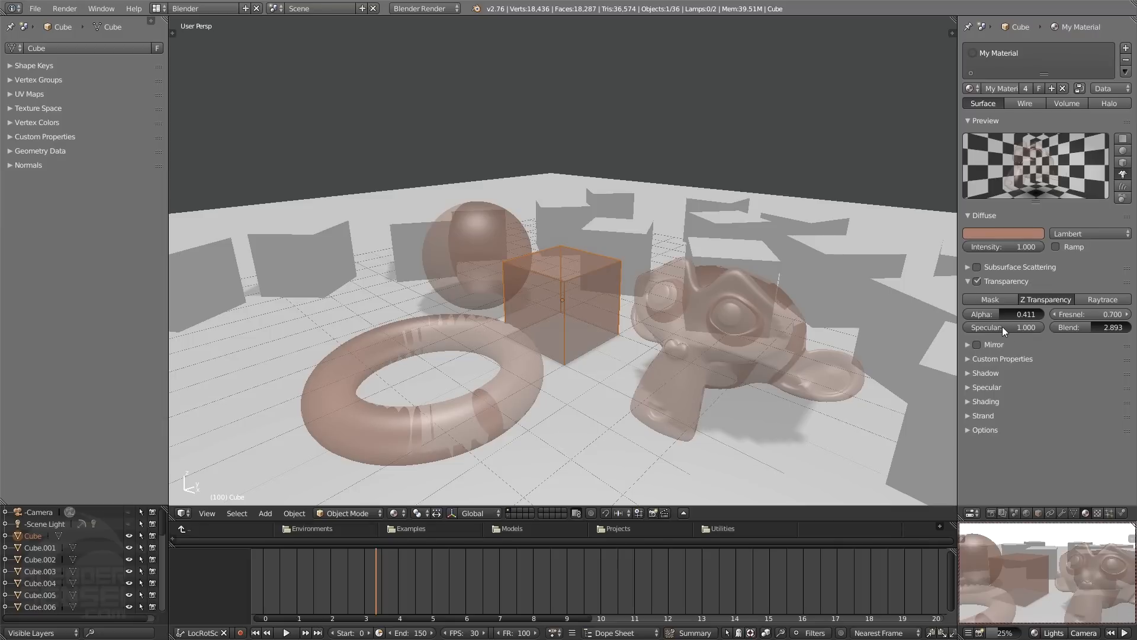
# - Reduce the transparency Specular to 0.000 and check the monkey head in the small rendered preview
pyautogui.keyDown('shift'); pyautogui.moveTo(1088, 580); pyautogui.dragTo(1047, 585, button='middle'); pyautogui.keyUp('shift')
pyautogui.click(1037, 633)
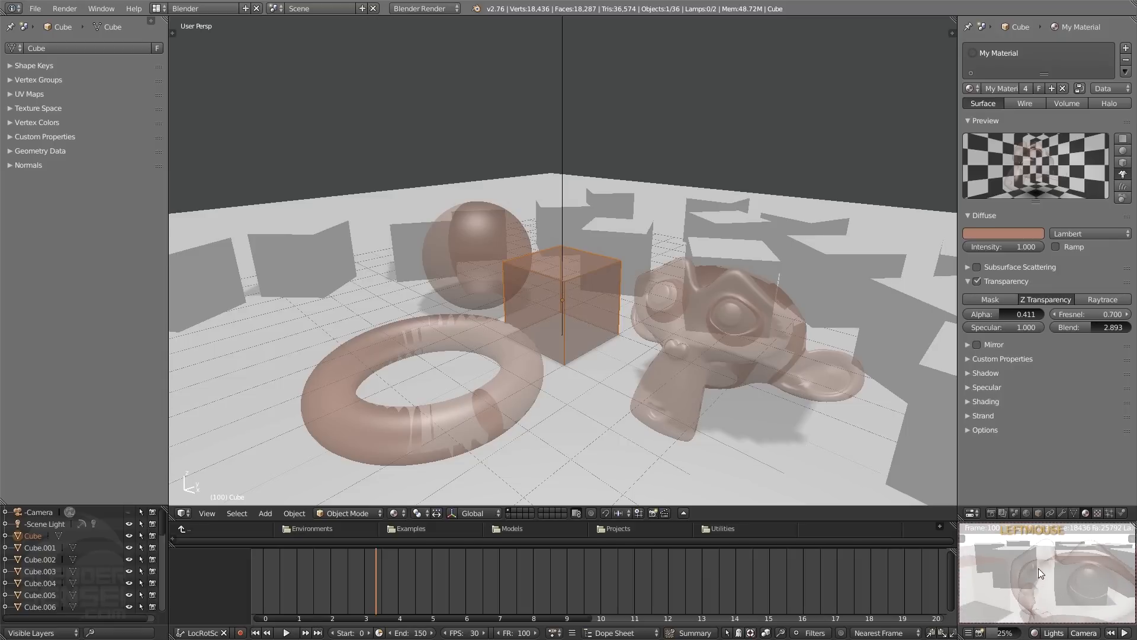
pyautogui.moveTo(1036, 329); pyautogui.dragTo(968, 327)
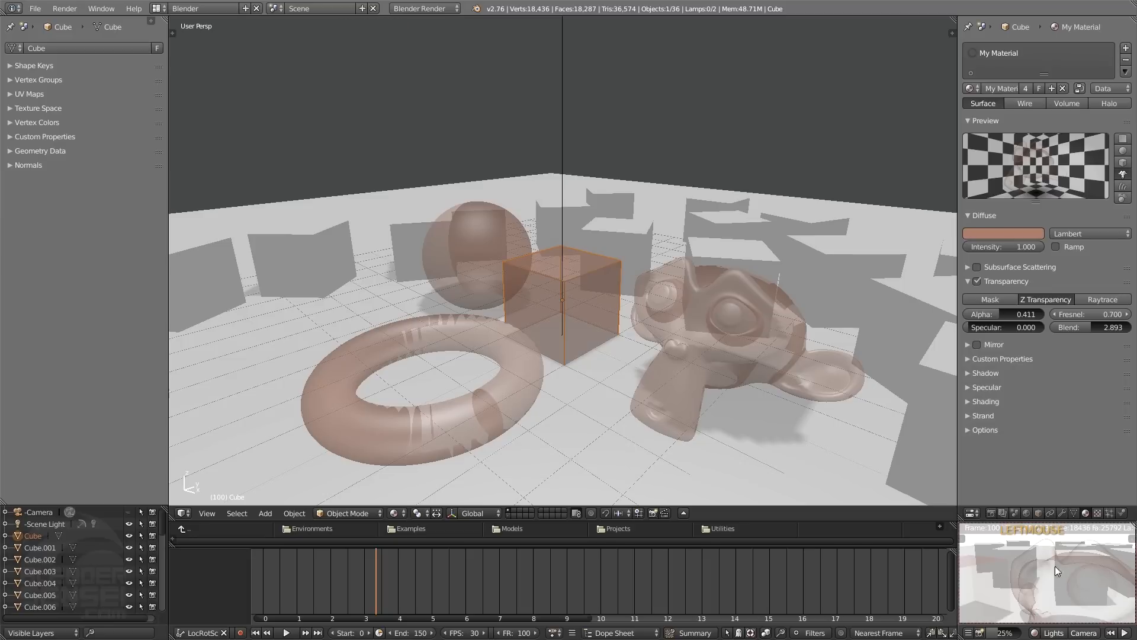
pyautogui.click(1052, 588)
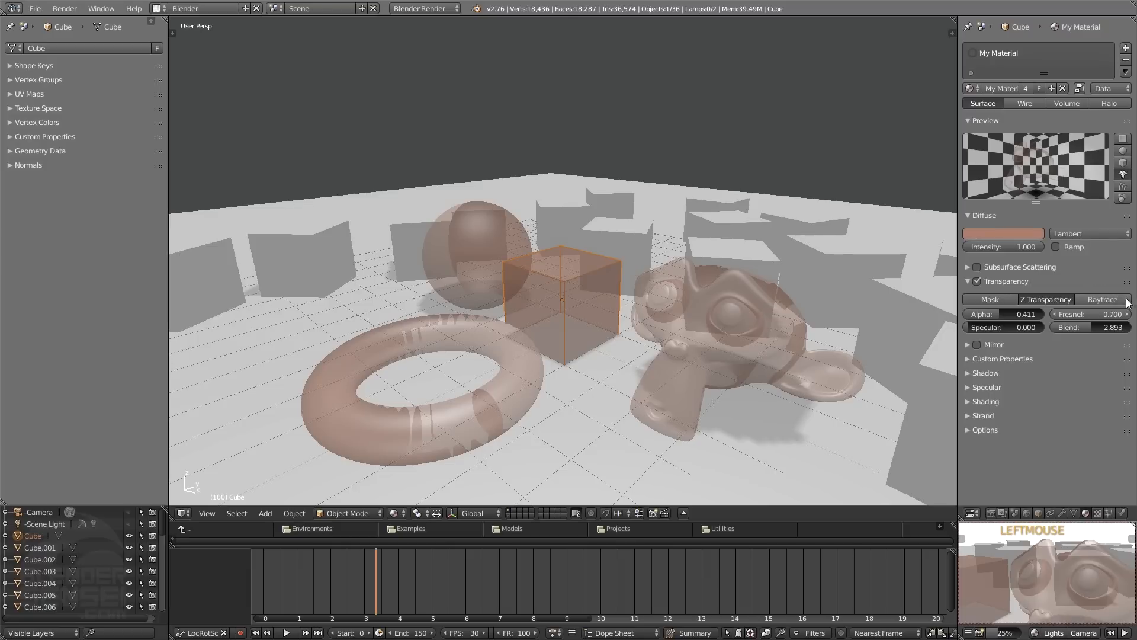
# - Switch My Material's transparency to Raytrace and inspect the monkey head in the small rendered preview
pyautogui.click(1103, 302)
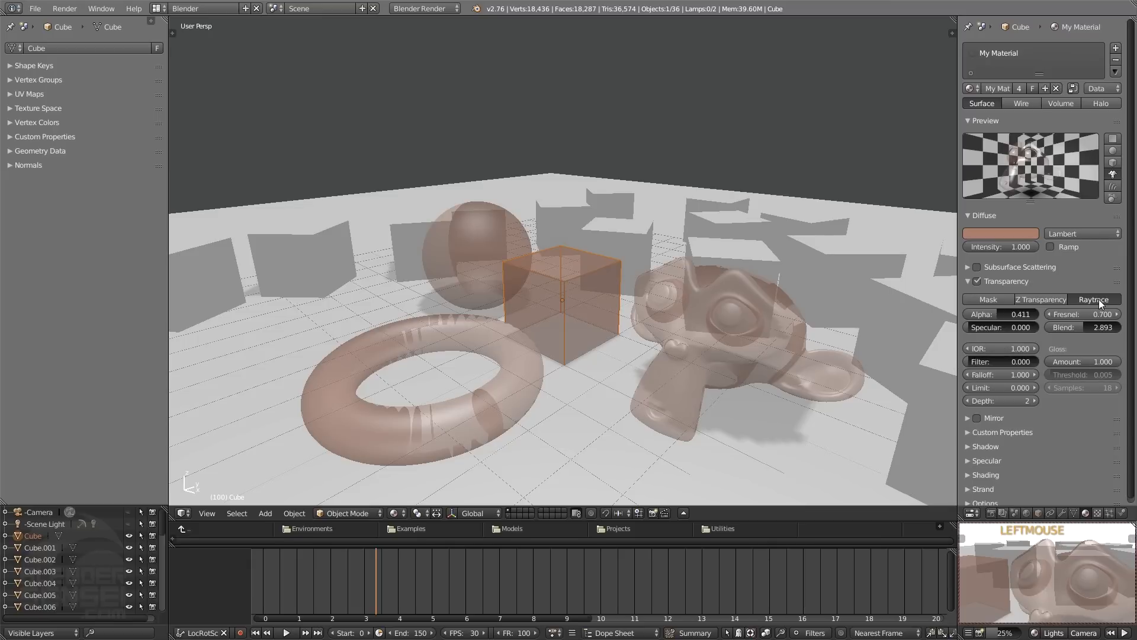
pyautogui.click(1035, 631)
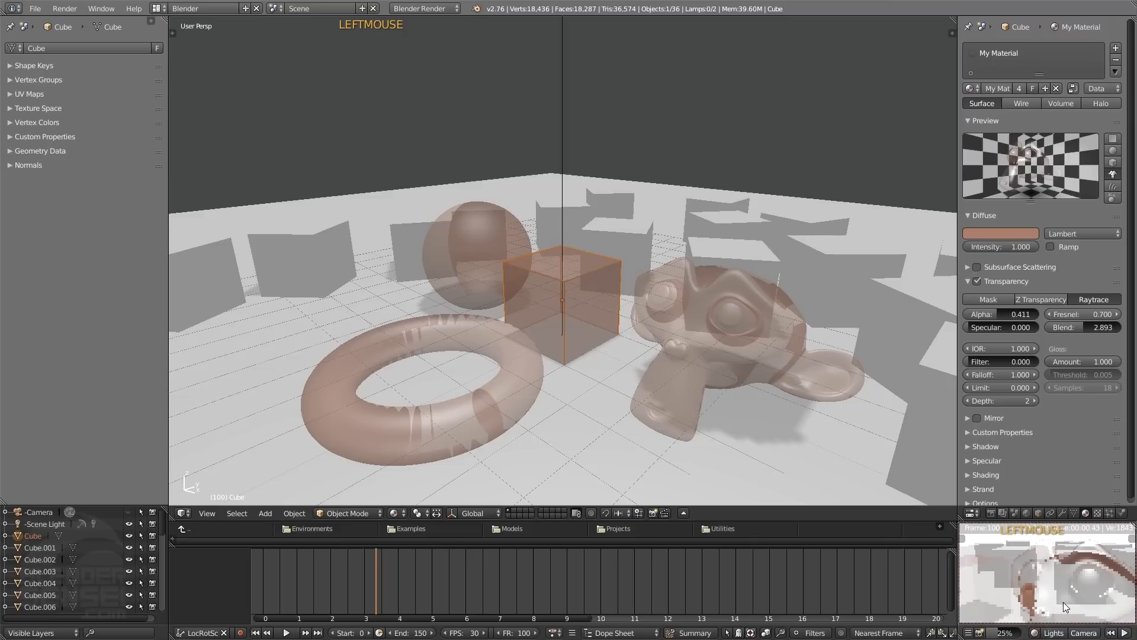
pyautogui.scroll(-2, 1052, 589)
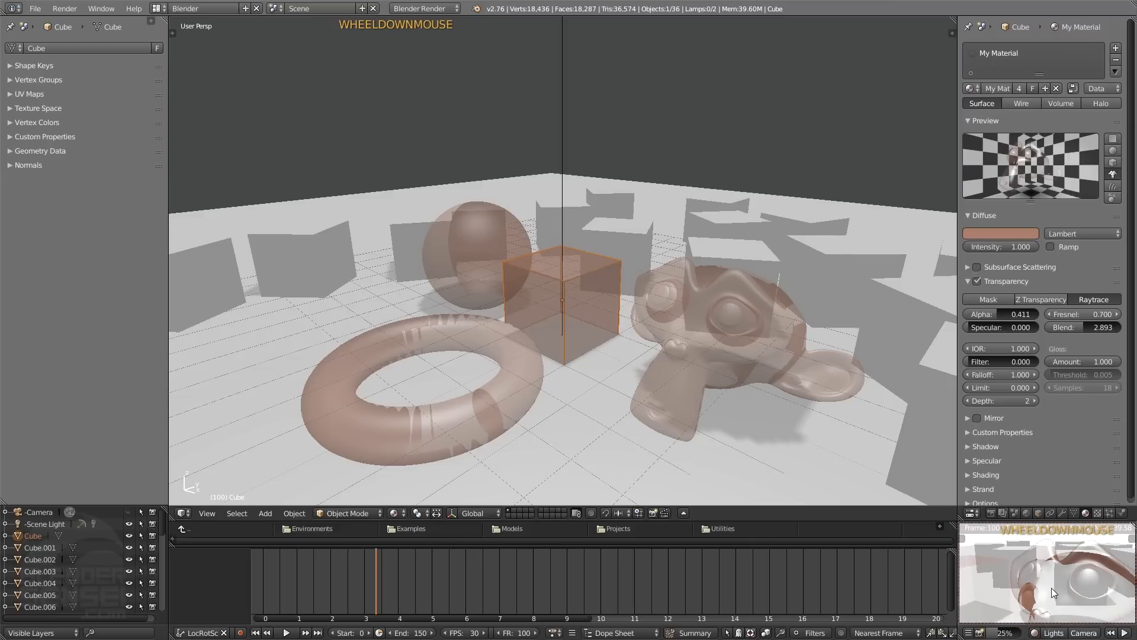
pyautogui.moveTo(1060, 593); pyautogui.dragTo(1079, 590, button='middle')
pyautogui.scroll(-2, 1075, 593)
pyautogui.scroll(3, 1077, 583)
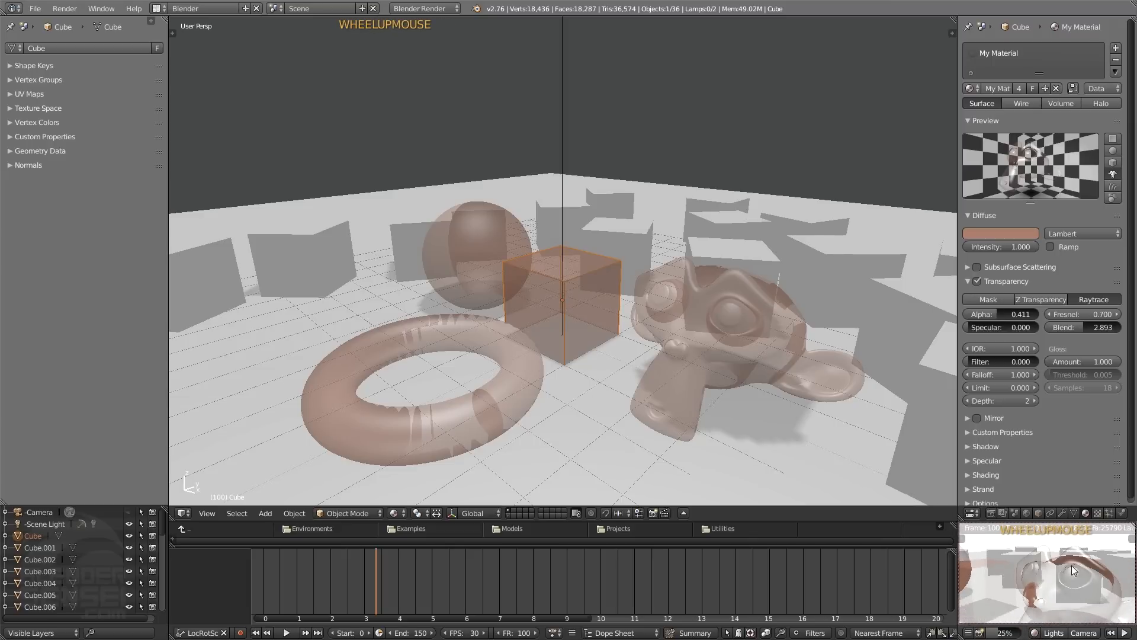
# - Set the raytraced transparency's IOR to 1.100
pyautogui.click(967, 348)
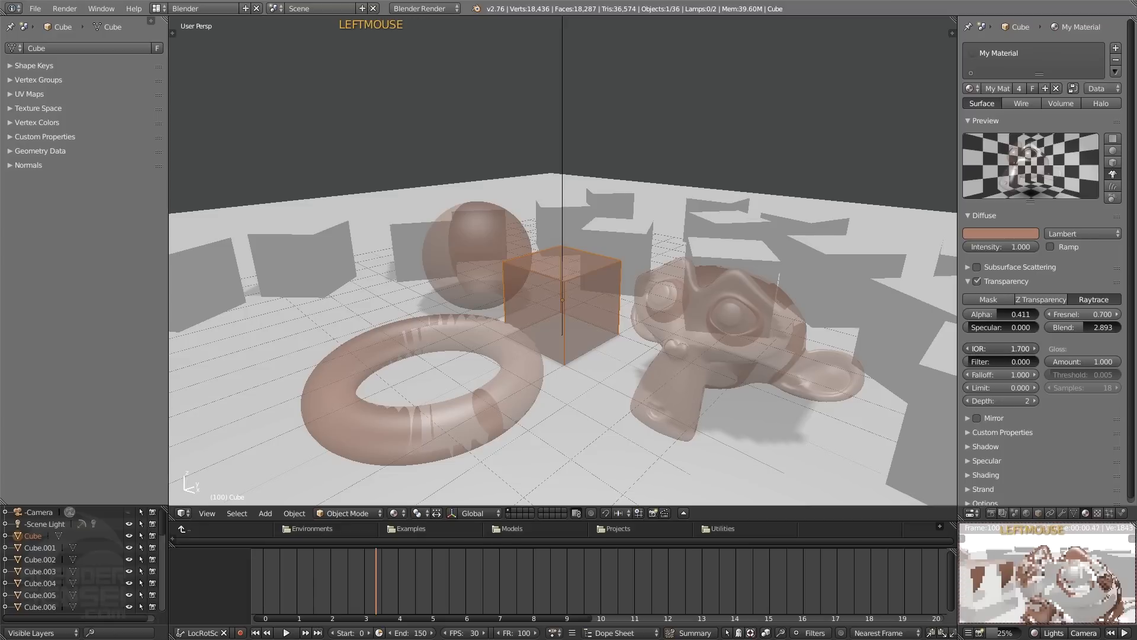
pyautogui.click(1034, 348)
pyautogui.click(1034, 348)
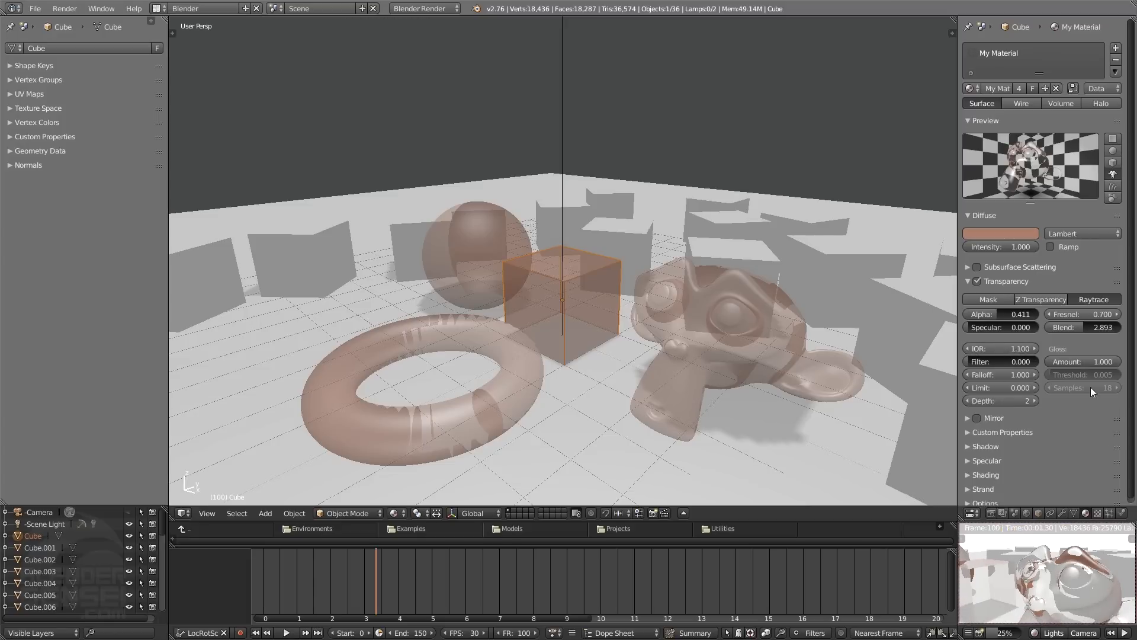
# - Lower the transparency Gloss Amount to 0.876 and check the blurred refraction in the small rendered preview
pyautogui.moveTo(1103, 364); pyautogui.dragTo(1079, 362)
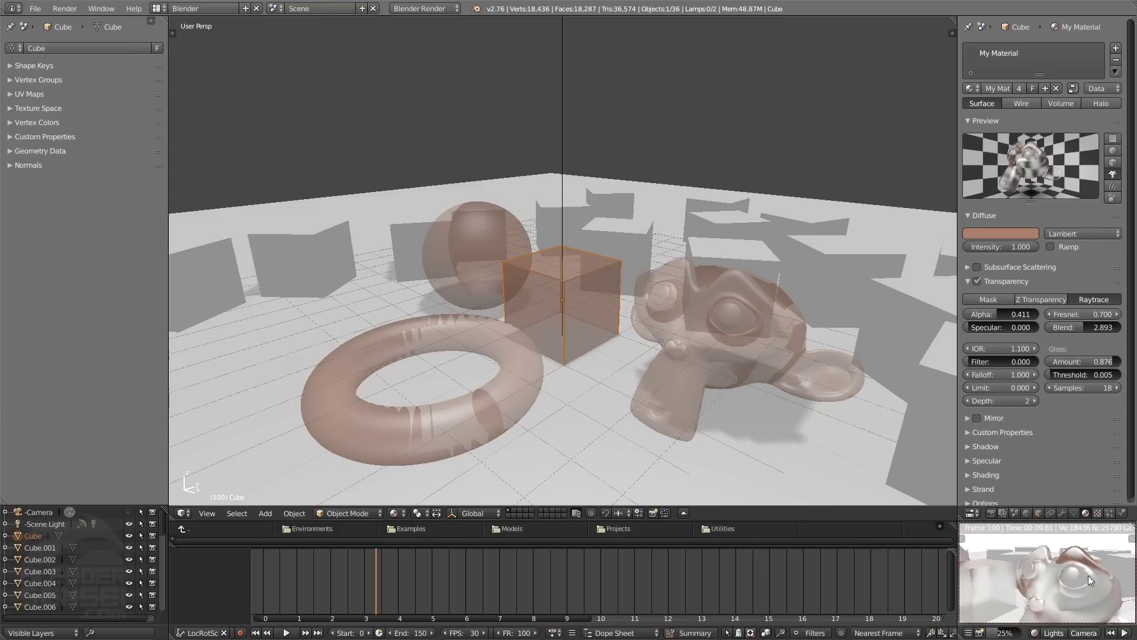
pyautogui.scroll(-1, 1047, 586)
pyautogui.keyDown('shift'); pyautogui.moveTo(1045, 584); pyautogui.dragTo(1076, 584, button='middle'); pyautogui.keyUp('shift')
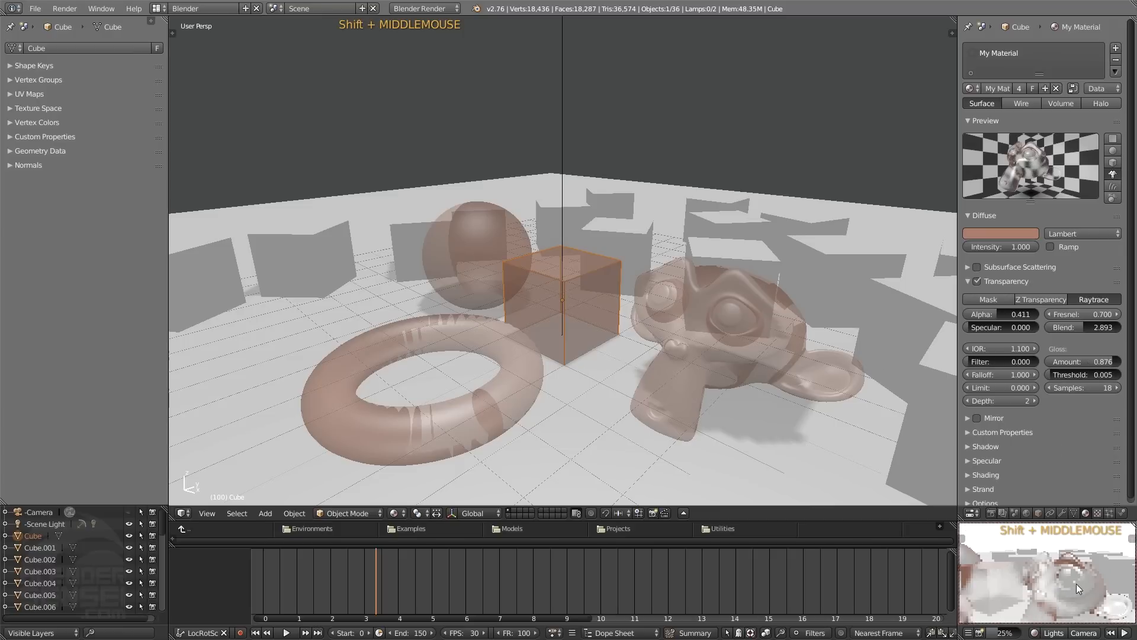
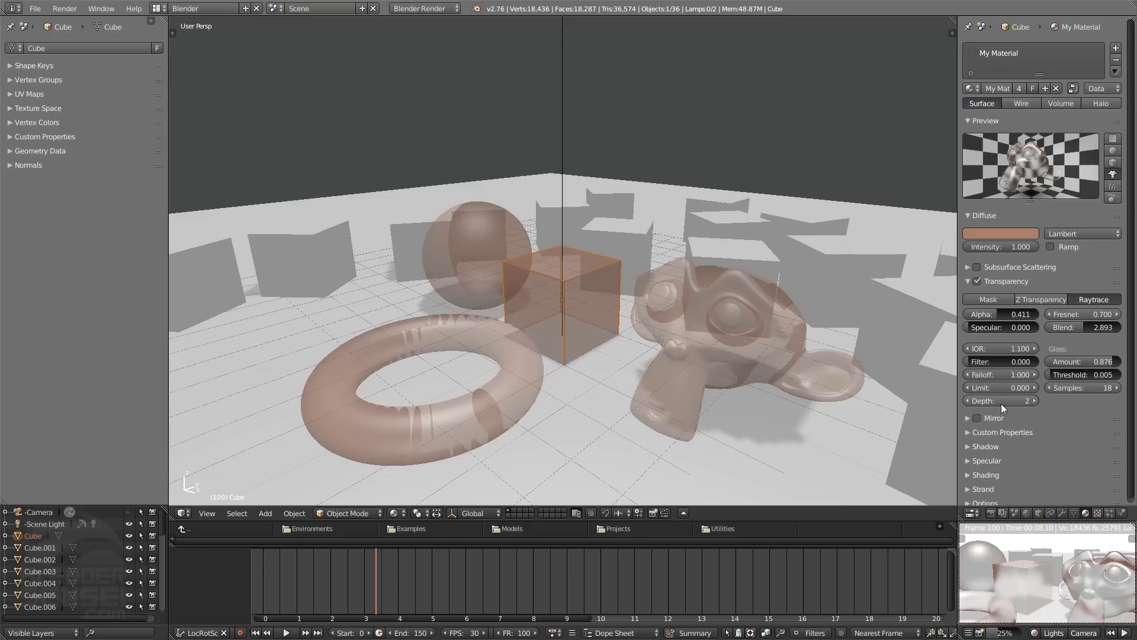
# - Set the raytrace Depth to 3, Fresnel to 0.100 and Blend to 1.637, checking the objects in the rendered preview
pyautogui.click(1039, 400)
pyautogui.moveTo(1083, 314); pyautogui.dragTo(1047, 314)
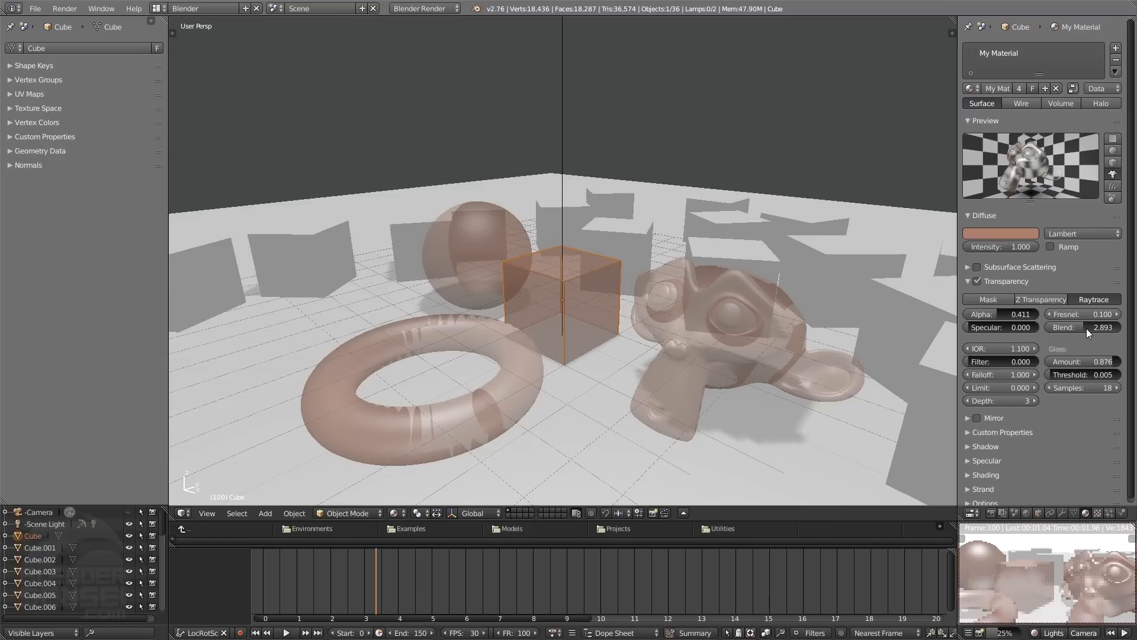
pyautogui.moveTo(1087, 328); pyautogui.dragTo(1062, 327)
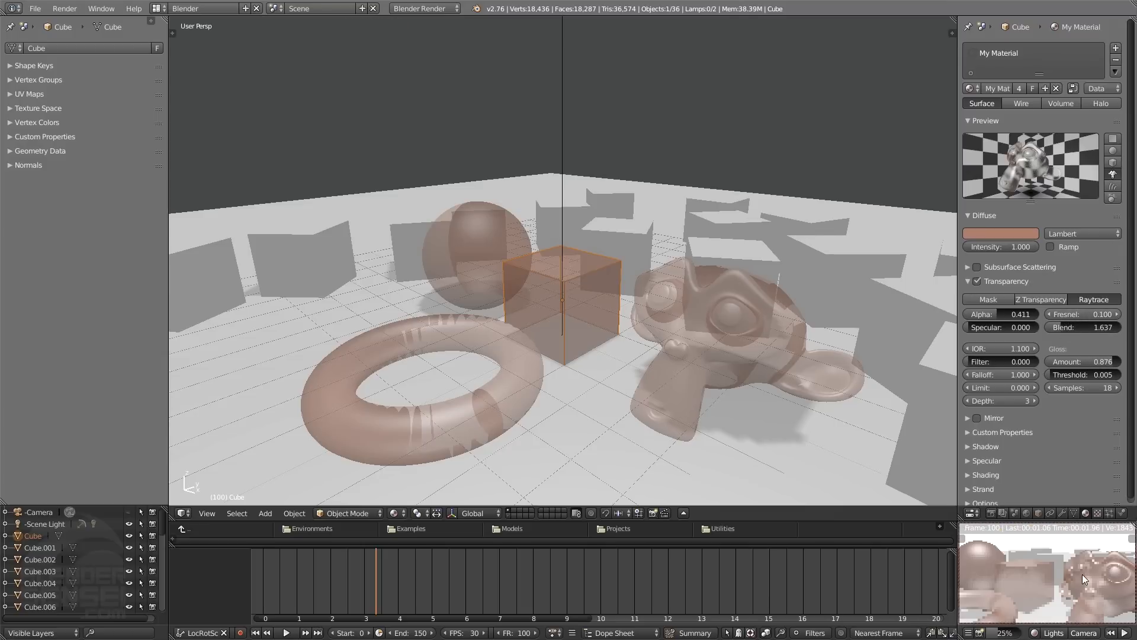
pyautogui.scroll(2, 1083, 571)
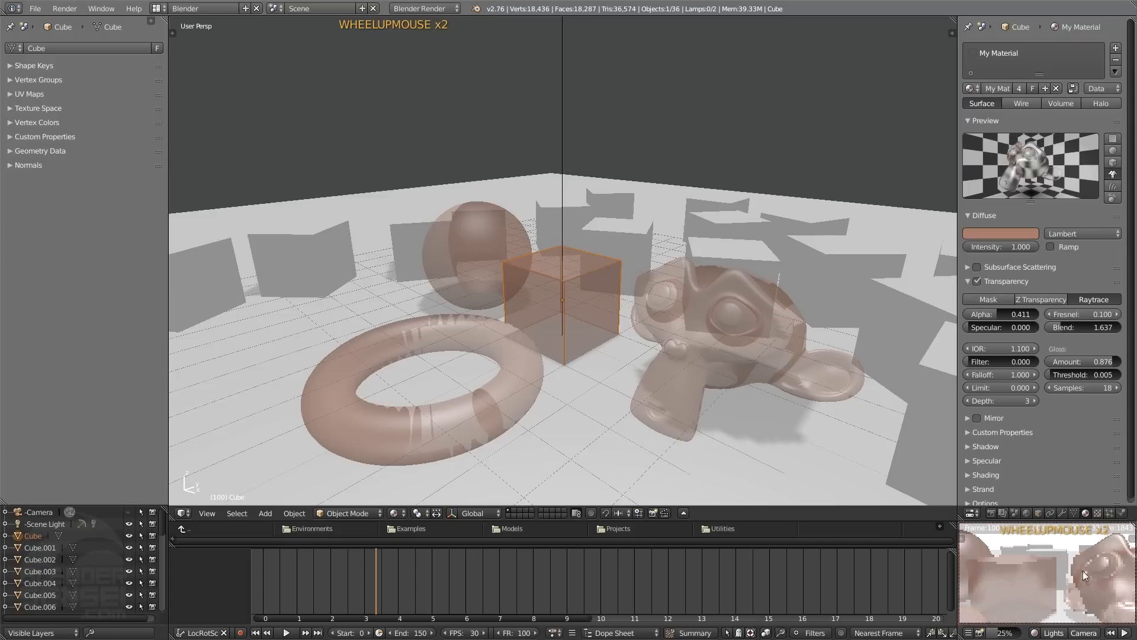
pyautogui.moveTo(1082, 571); pyautogui.dragTo(1053, 570, button='middle')
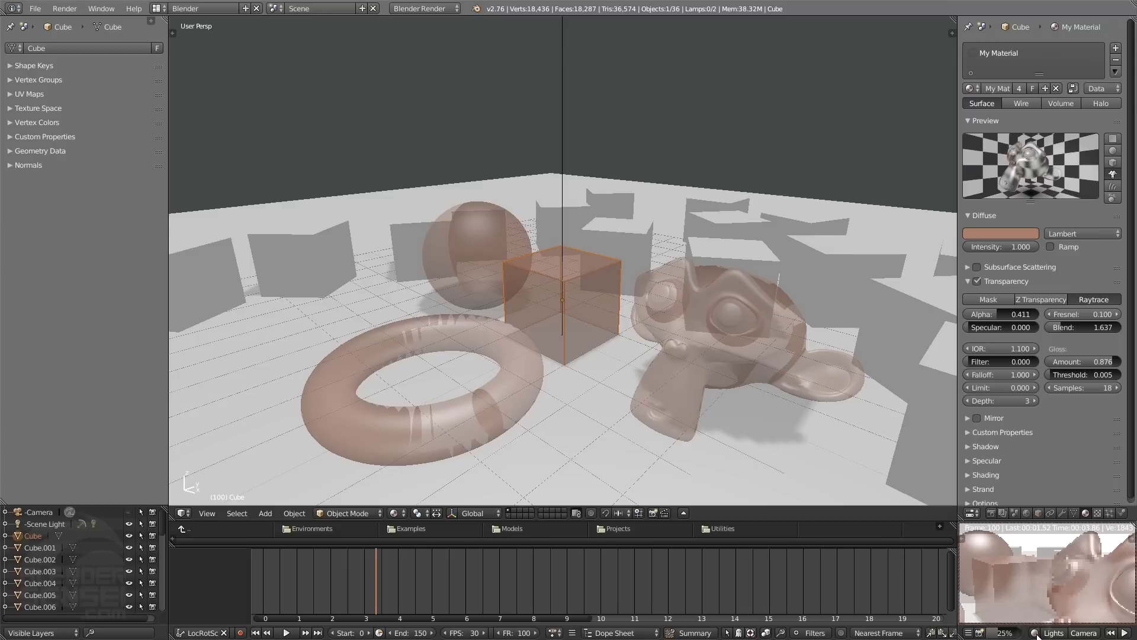
# - Disable My Material's transparency, enable Mirror and set its Reflectivity to 1.000
pyautogui.click(968, 281)
pyautogui.click(977, 279)
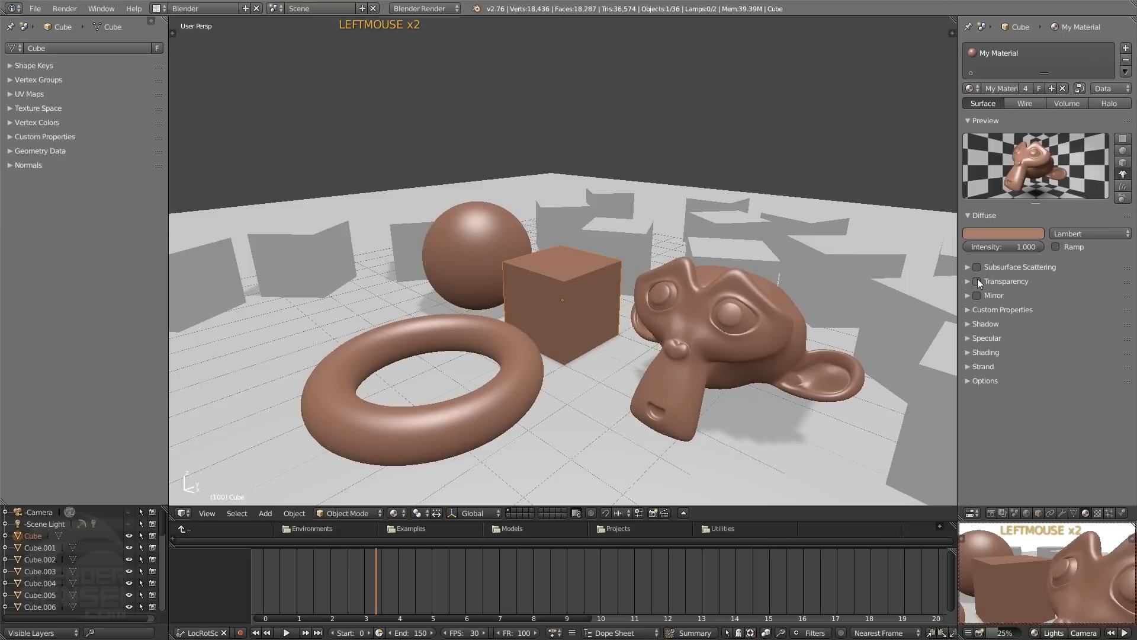
pyautogui.click(977, 294)
pyautogui.click(968, 296)
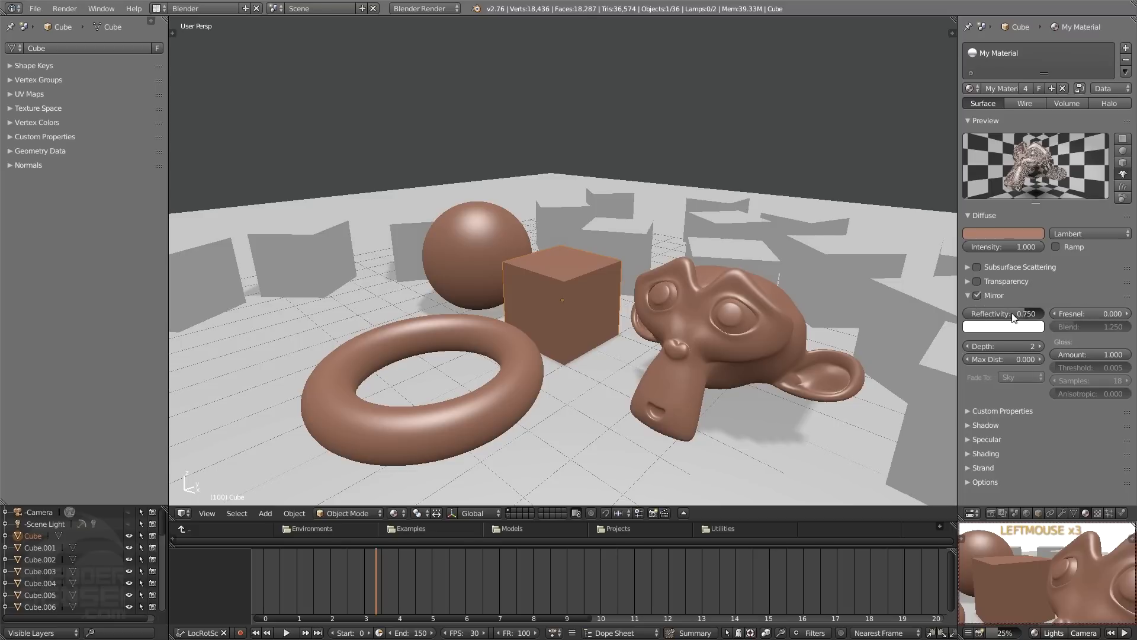
pyautogui.moveTo(984, 315); pyautogui.dragTo(1020, 318)
pyautogui.moveTo(1010, 319); pyautogui.dragTo(1045, 317)
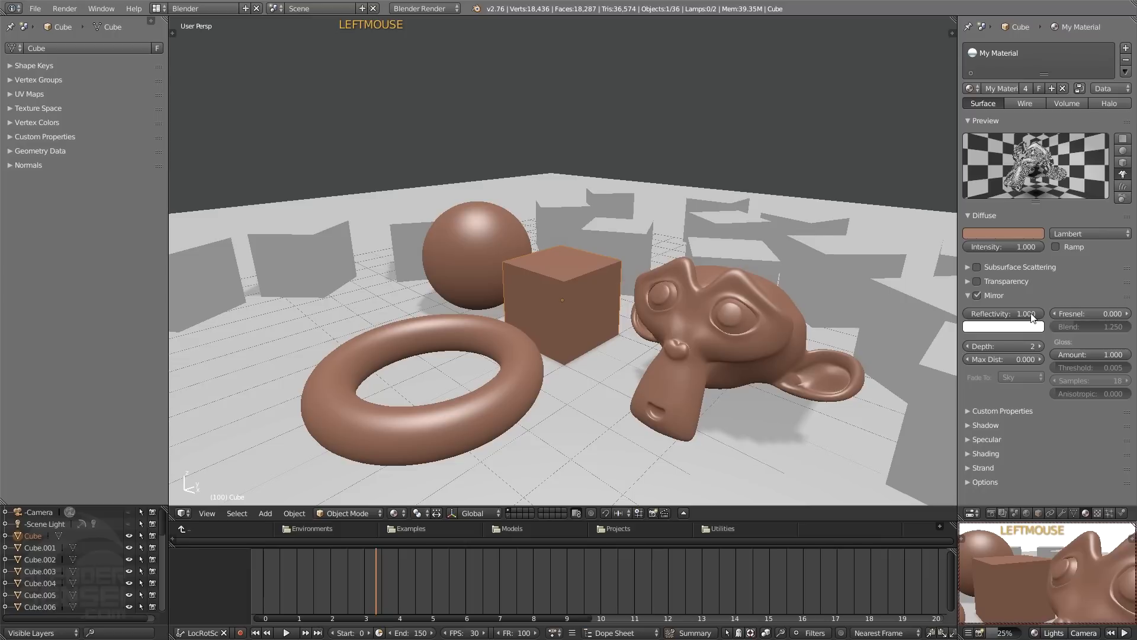
# - Examine the mirror reflections on the ring, cube and monkey head in the small rendered preview
pyautogui.scroll(-3, 1036, 570)
pyautogui.moveTo(1036, 571)
pyautogui.keyDown('shift'); pyautogui.mouseDown(button='middle')
pyautogui.moveTo(1053, 567)
pyautogui.moveTo(1029, 562)
pyautogui.mouseUp(button='middle'); pyautogui.keyUp('shift')
pyautogui.scroll(1, 1046, 568)
pyautogui.scroll(1, 1053, 575)
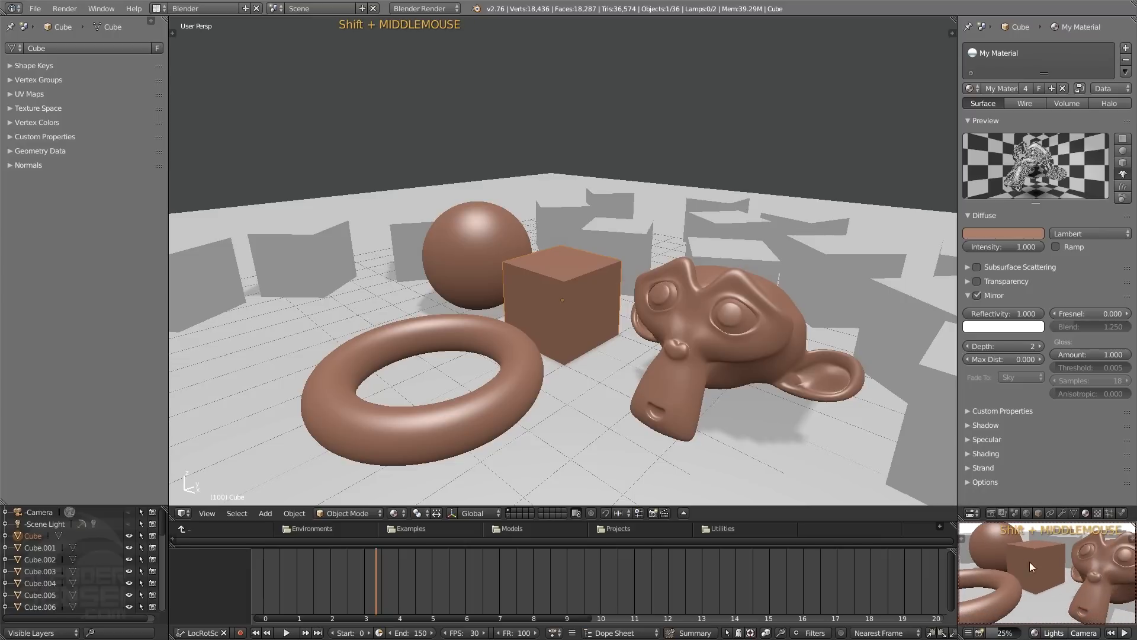
pyautogui.click(1038, 633)
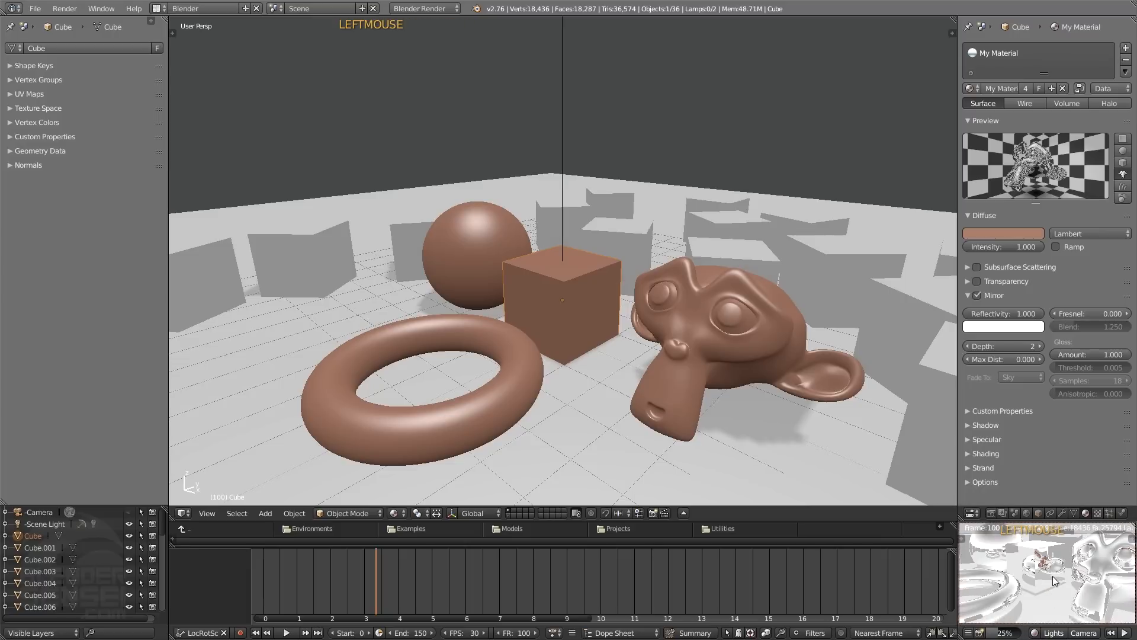
pyautogui.scroll(-2, 1052, 577)
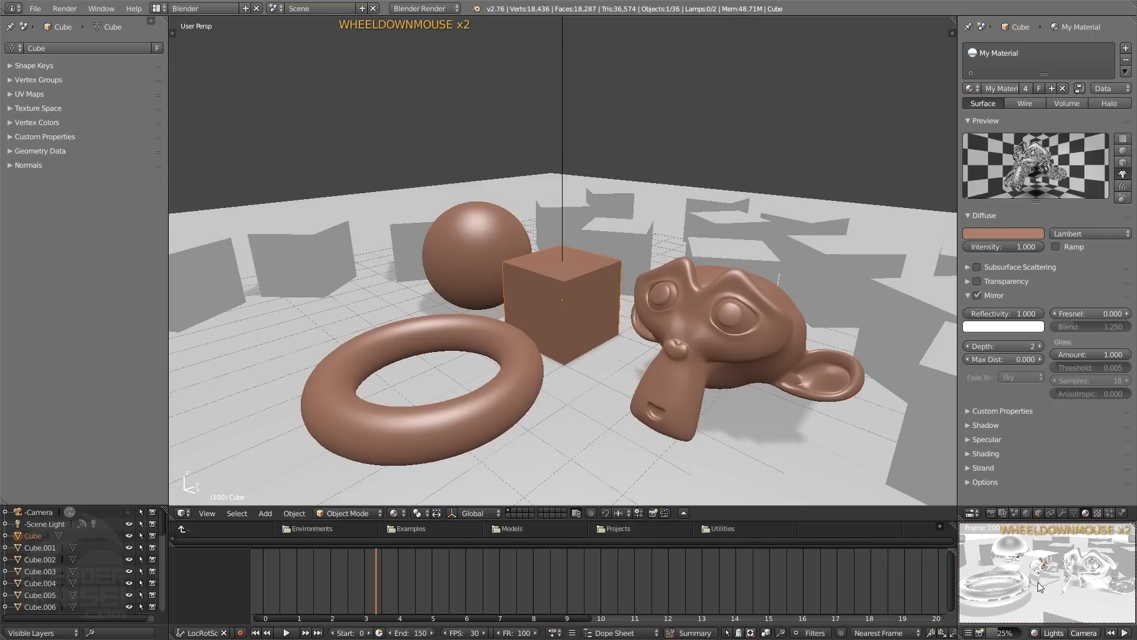
pyautogui.moveTo(1038, 582)
pyautogui.mouseDown(button='middle')
pyautogui.moveTo(1075, 573)
pyautogui.moveTo(1059, 580)
pyautogui.mouseUp(button='middle')
pyautogui.scroll(1, 1075, 574)
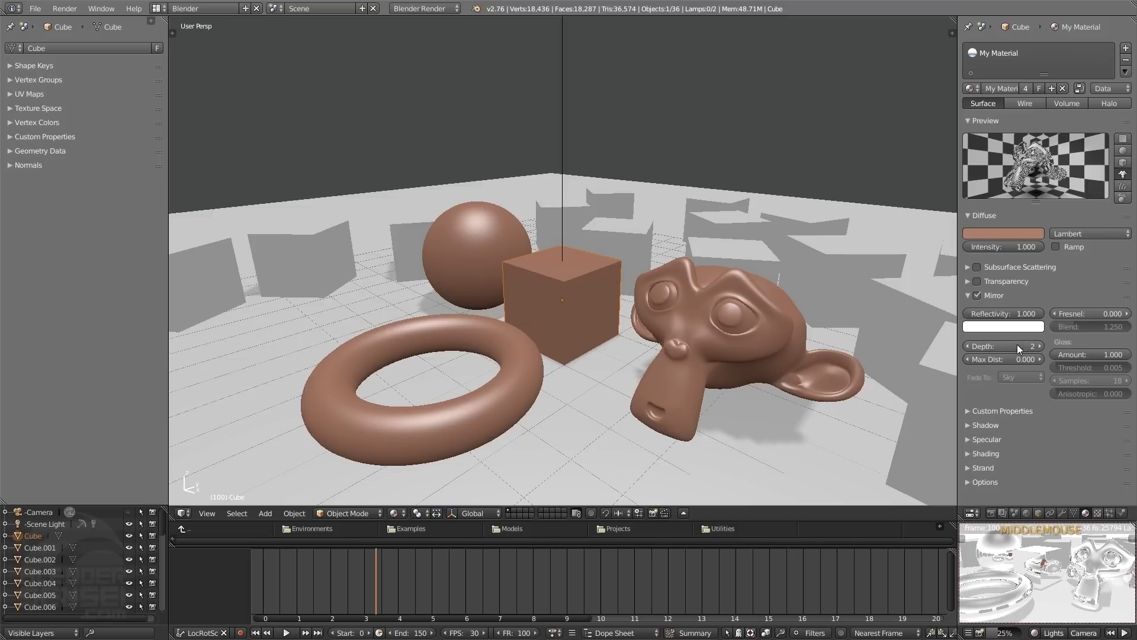
pyautogui.scroll(2, 1064, 579)
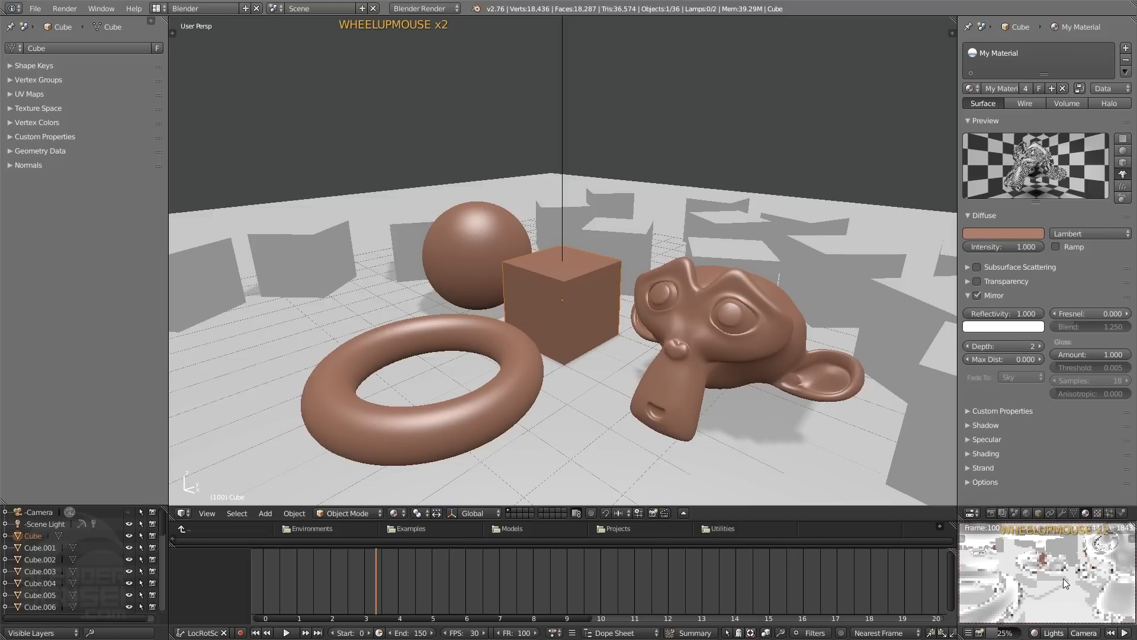
pyautogui.keyDown('shift'); pyautogui.moveTo(1068, 574); pyautogui.dragTo(1043, 571, button='middle'); pyautogui.keyUp('shift')
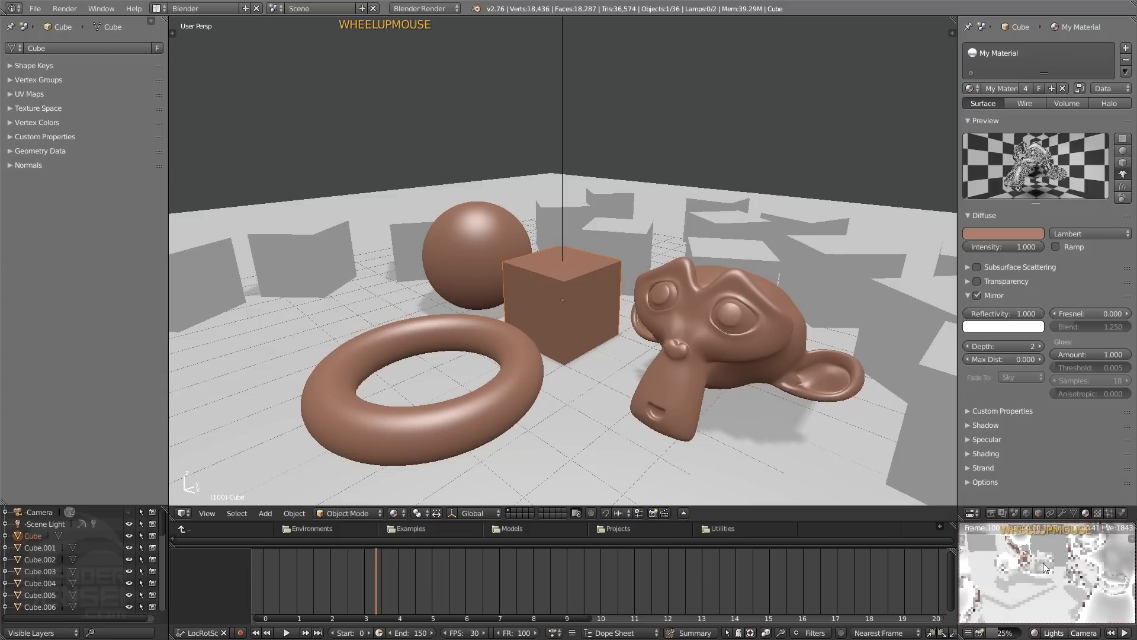
pyautogui.scroll(2, 1042, 571)
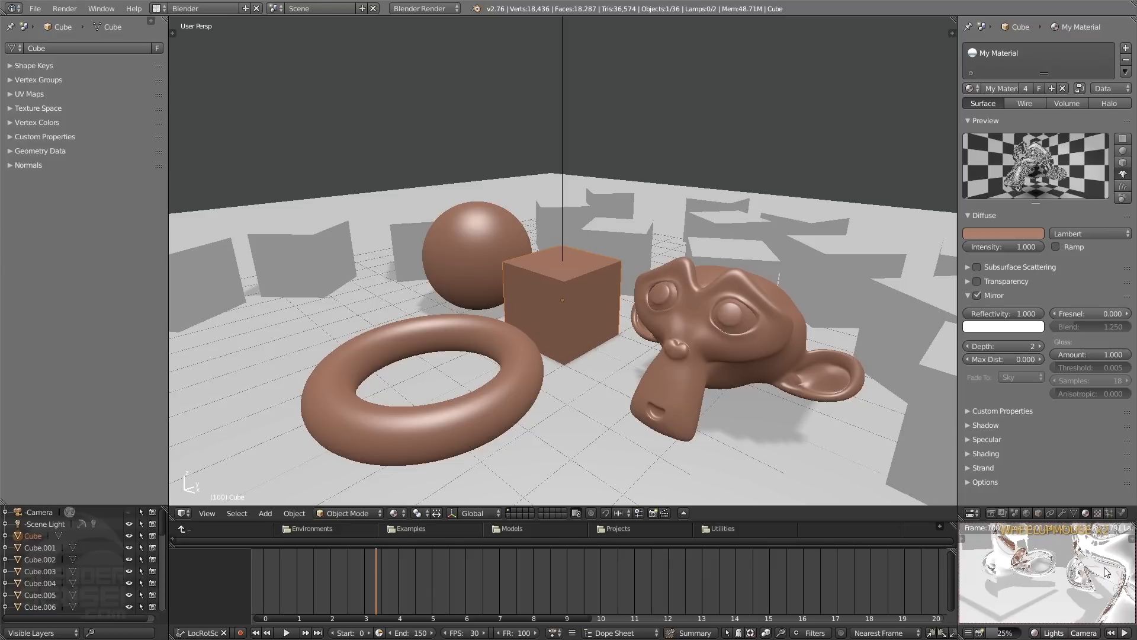
# - Lower the mirror Depth to 0 and check how the objects look in each other's reflections in the rendered preview
pyautogui.click(969, 346)
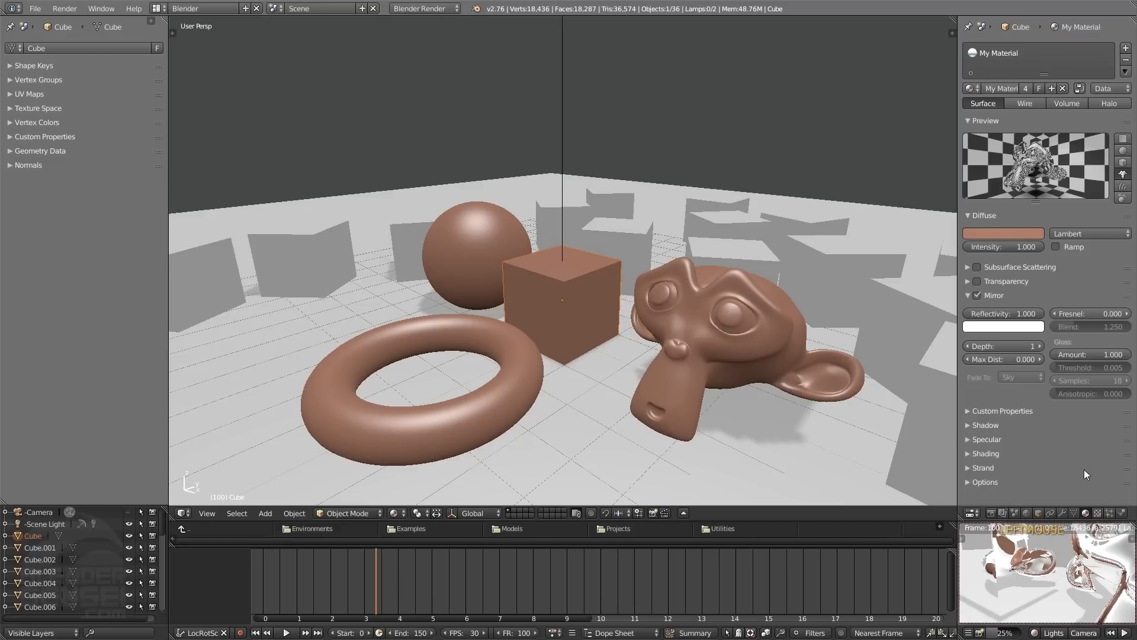
pyautogui.click(968, 347)
pyautogui.scroll(-2, 1058, 574)
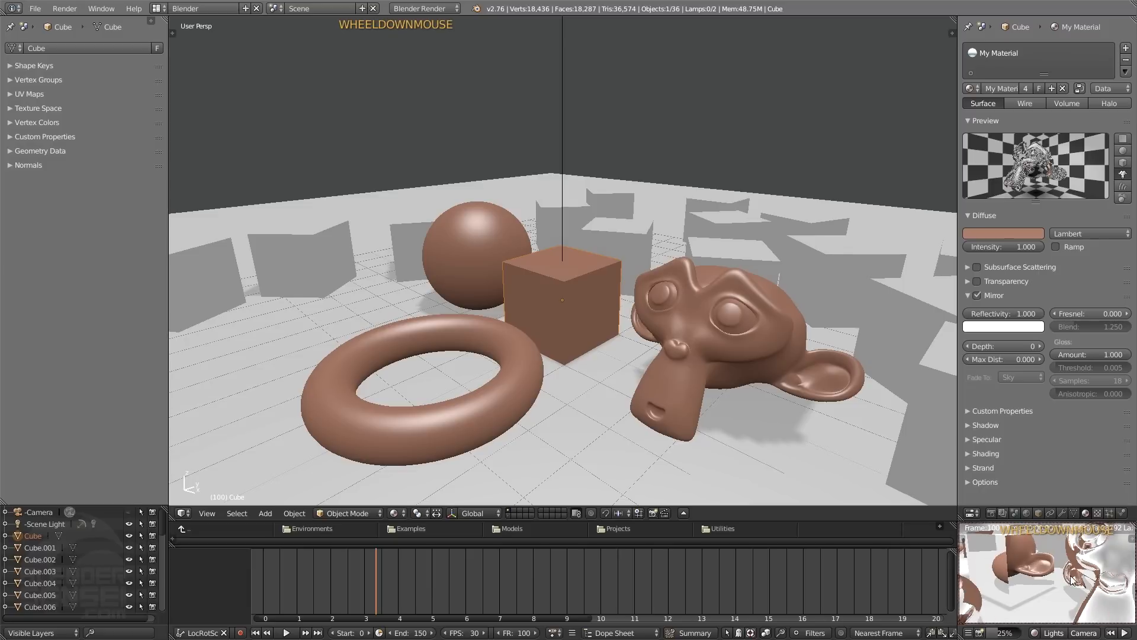
pyautogui.scroll(1, 1058, 575)
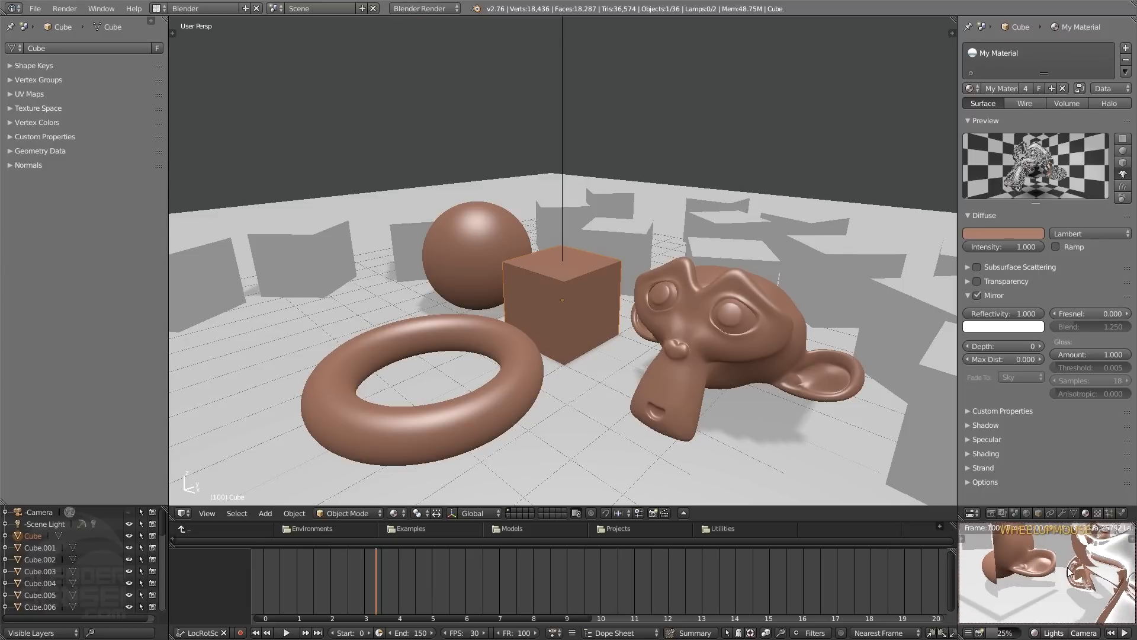
pyautogui.scroll(-1, 1061, 571)
pyautogui.moveTo(1026, 563); pyautogui.dragTo(1035, 581, button='middle')
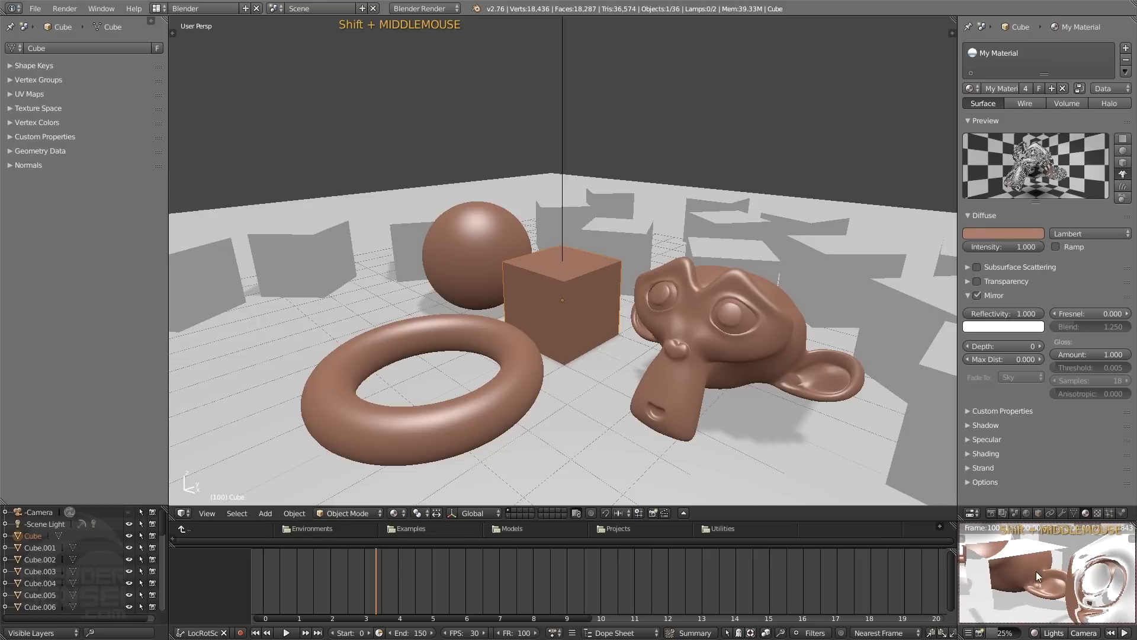
pyautogui.scroll(-1, 1011, 569)
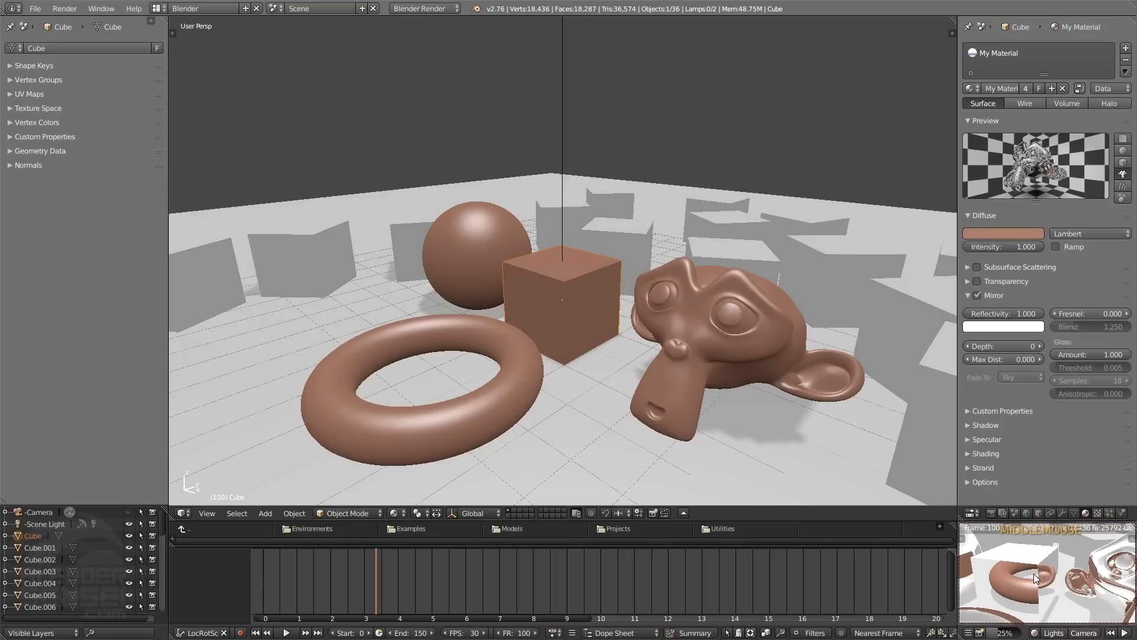
pyautogui.moveTo(1034, 574)
pyautogui.keyDown('shift'); pyautogui.mouseDown(button='middle')
pyautogui.moveTo(1048, 560)
pyautogui.moveTo(1054, 570)
pyautogui.mouseUp(button='middle'); pyautogui.keyUp('shift')
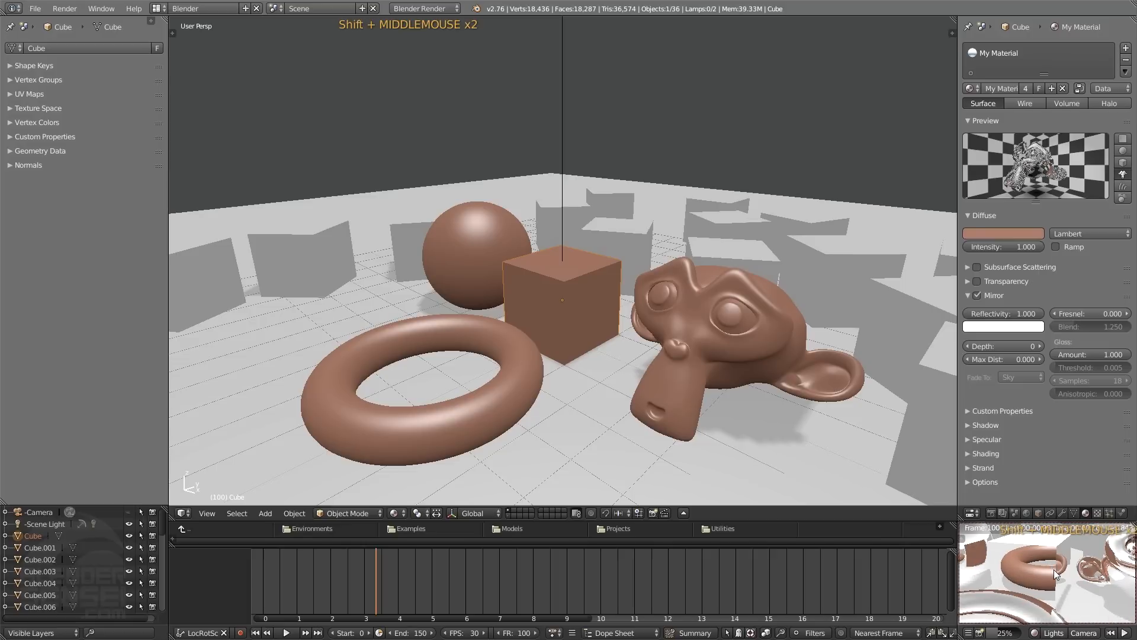
# - Set the mirror Depth to 4 and inspect the repeated reflections between the objects in the rendered preview
pyautogui.click(1039, 347)
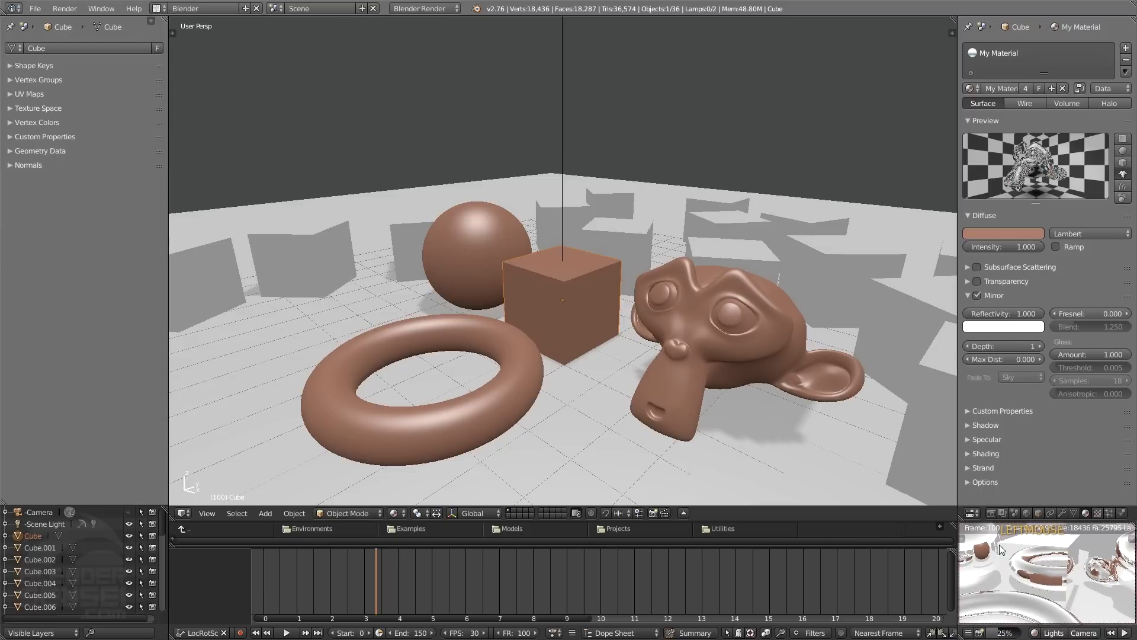
pyautogui.click(1043, 345)
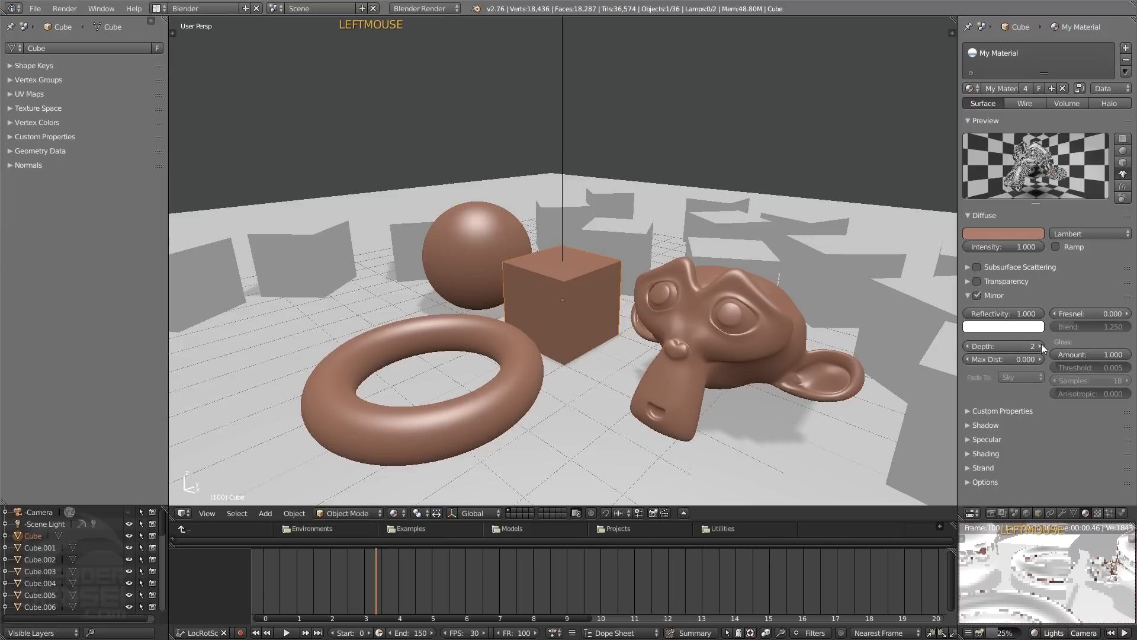
pyautogui.click(1041, 344)
pyautogui.click(1041, 346)
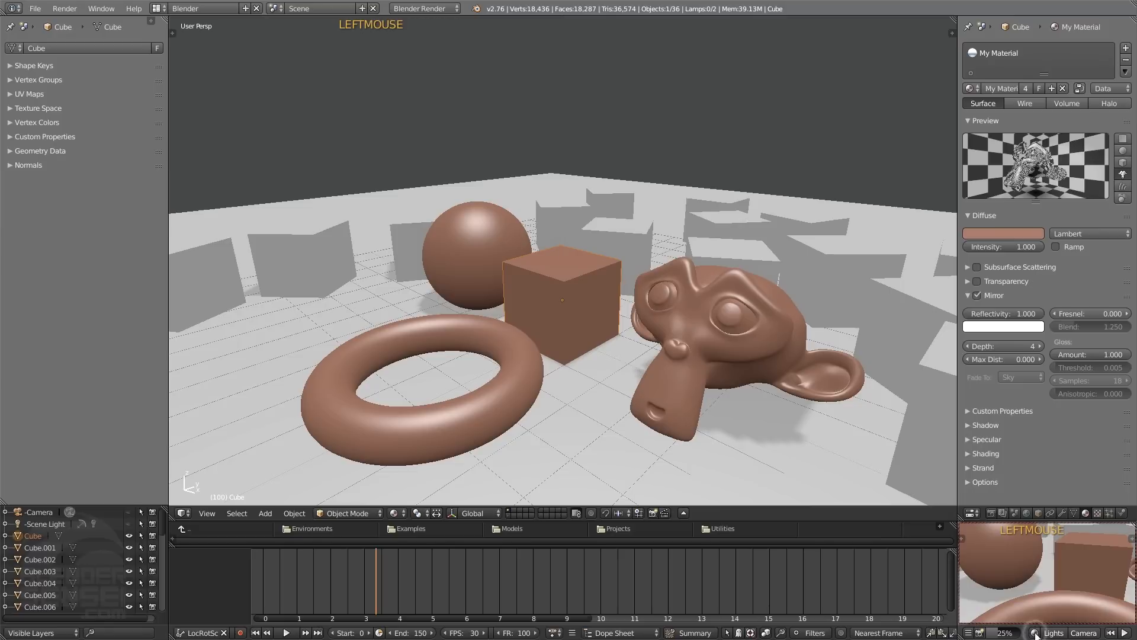
pyautogui.click(1034, 633)
pyautogui.click(1050, 633)
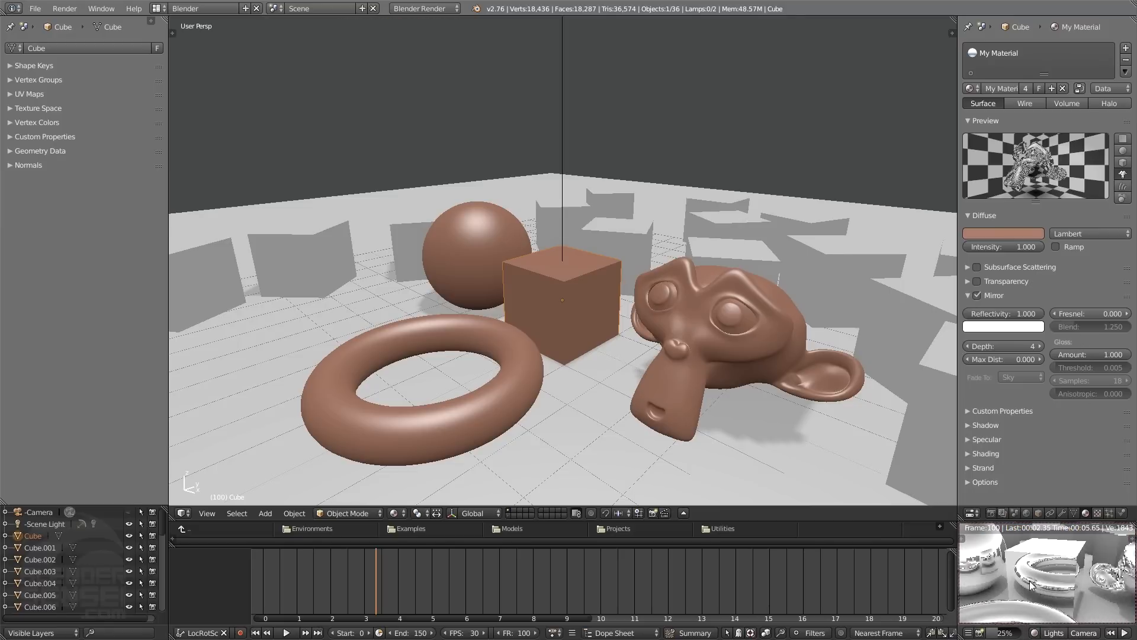
pyautogui.moveTo(1030, 580)
pyautogui.keyDown('shift'); pyautogui.mouseDown(button='middle')
pyautogui.moveTo(1082, 576)
pyautogui.moveTo(1036, 577)
pyautogui.mouseUp(button='middle'); pyautogui.keyUp('shift')
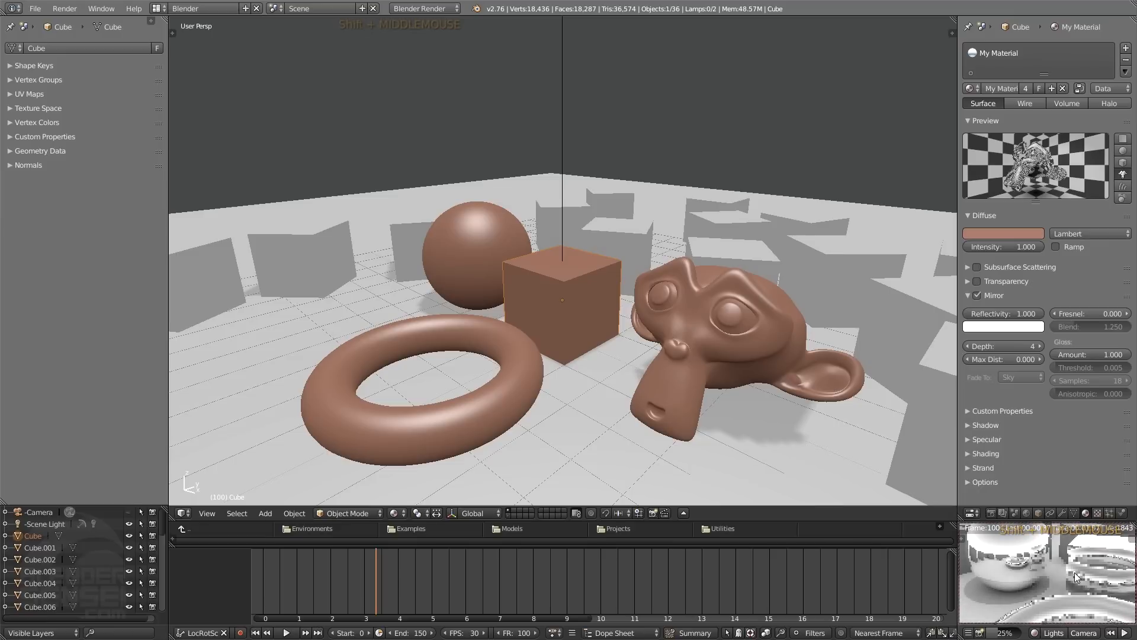
# - Set the mirror Fresnel to 0.600 and Blend to 3.188, checking the reflections on the objects in the rendered preview
pyautogui.click(1033, 631)
pyautogui.scroll(-5, 1053, 591)
pyautogui.keyDown('shift'); pyautogui.moveTo(1053, 592); pyautogui.dragTo(1054, 587, button='middle'); pyautogui.keyUp('shift')
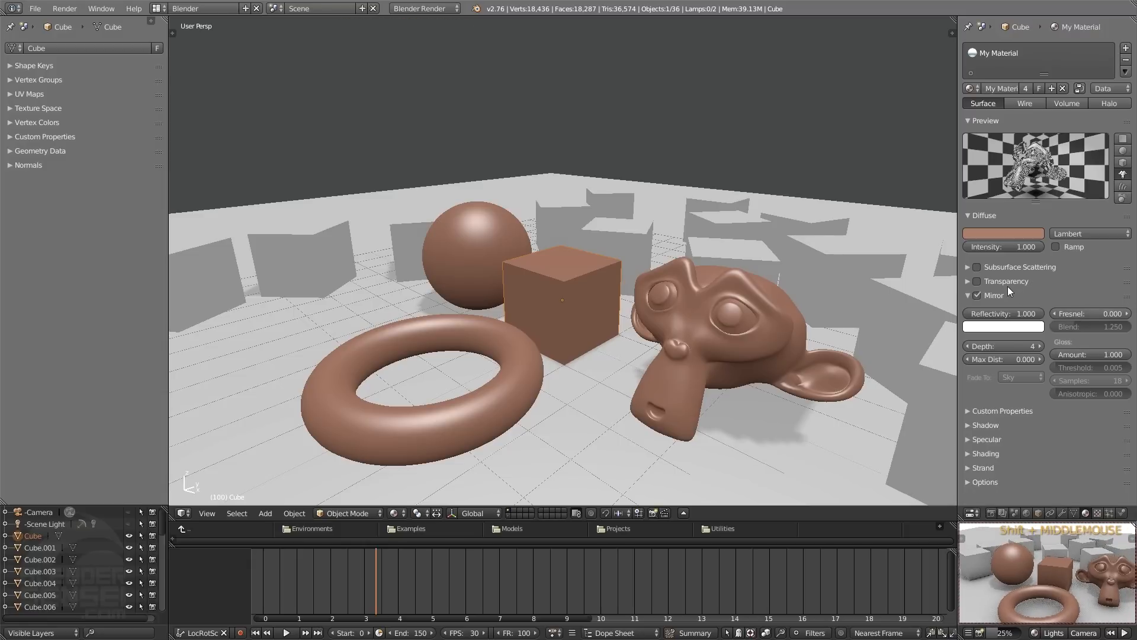
pyautogui.moveTo(1087, 313); pyautogui.dragTo(1119, 313)
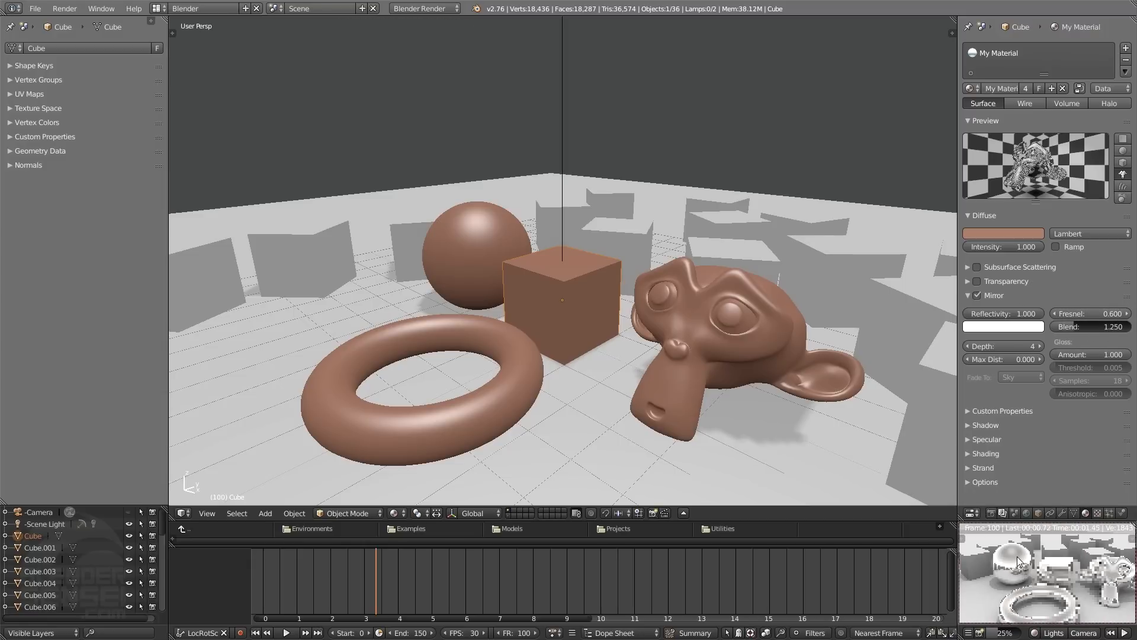
pyautogui.scroll(3, 1018, 557)
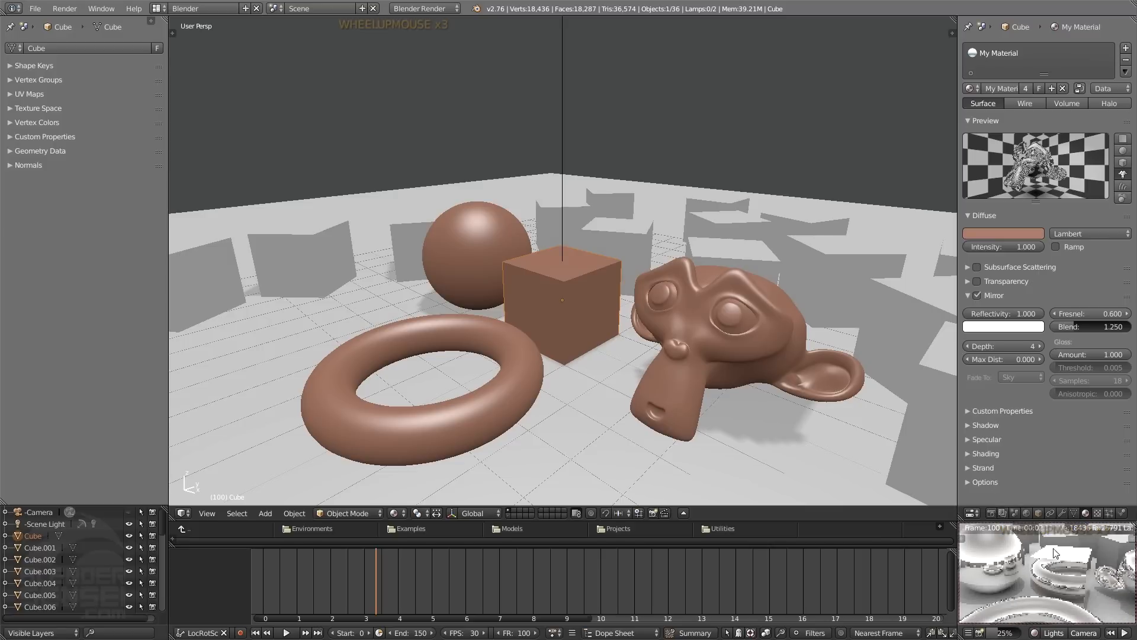
pyautogui.moveTo(1073, 328); pyautogui.dragTo(1095, 327)
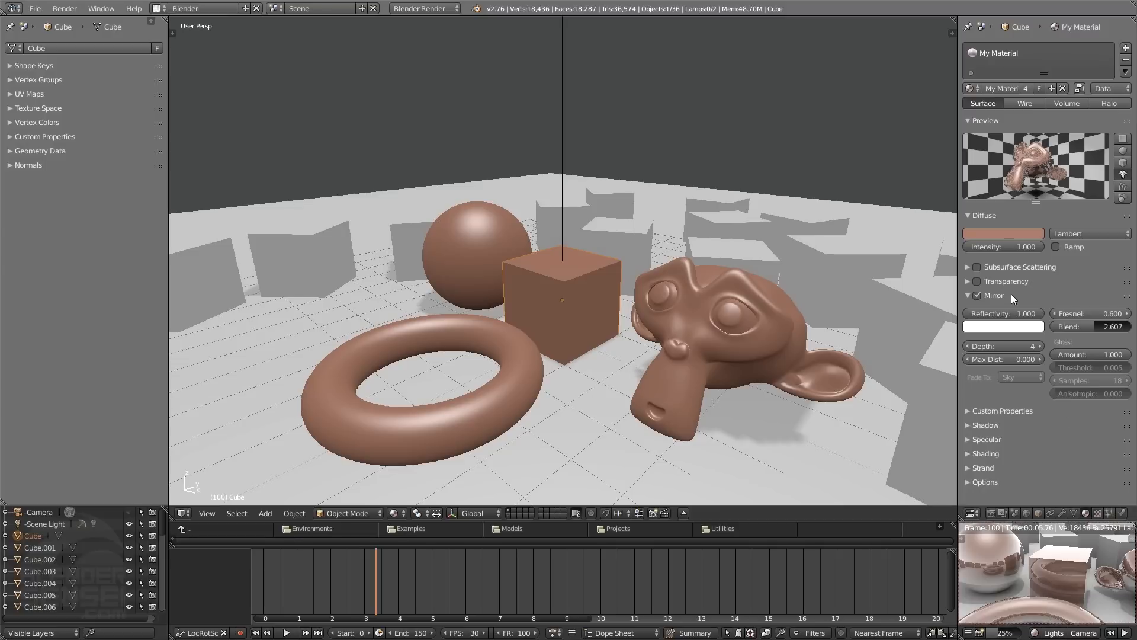
pyautogui.moveTo(1077, 327); pyautogui.dragTo(1104, 326)
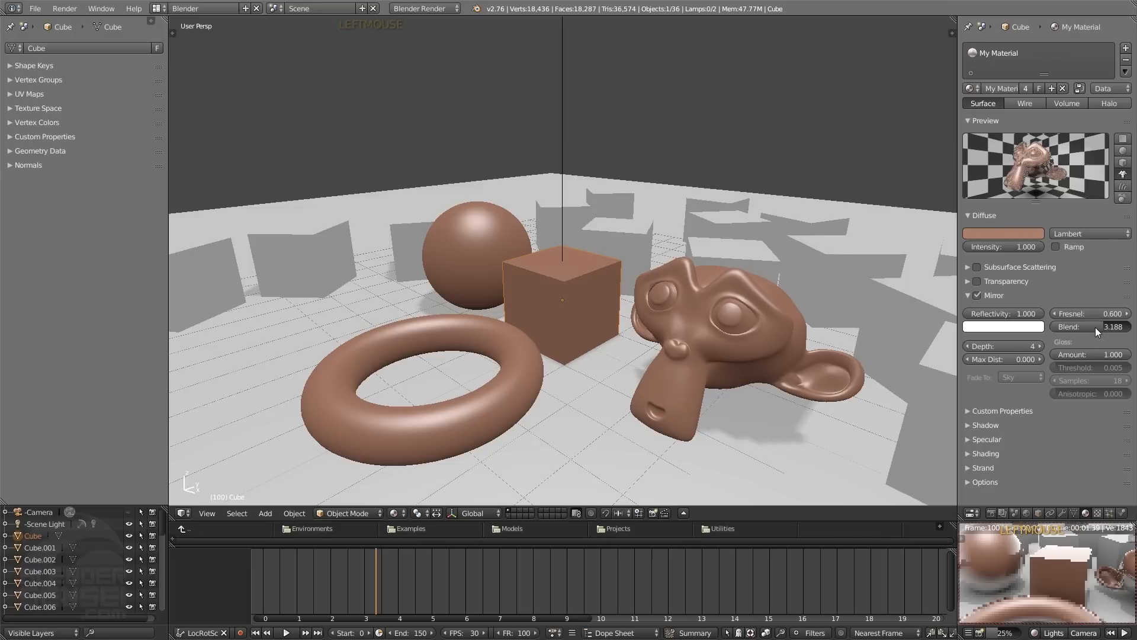
pyautogui.click(1093, 327)
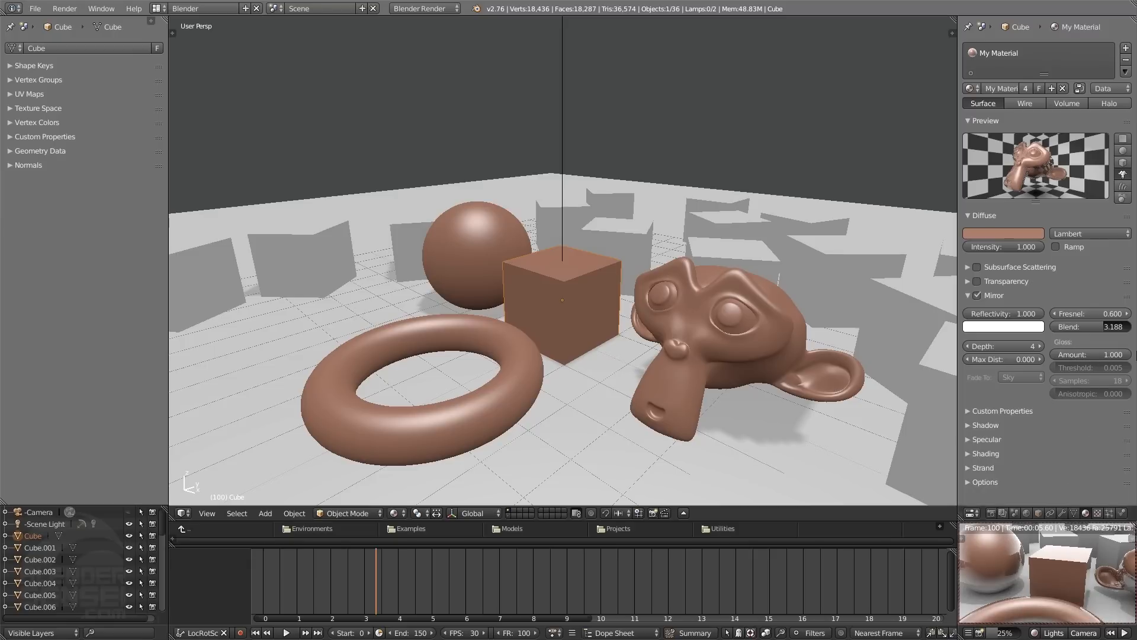
# - Lower the mirror's Gloss Amount to 0.441
pyautogui.moveTo(1121, 357); pyautogui.dragTo(1126, 358)
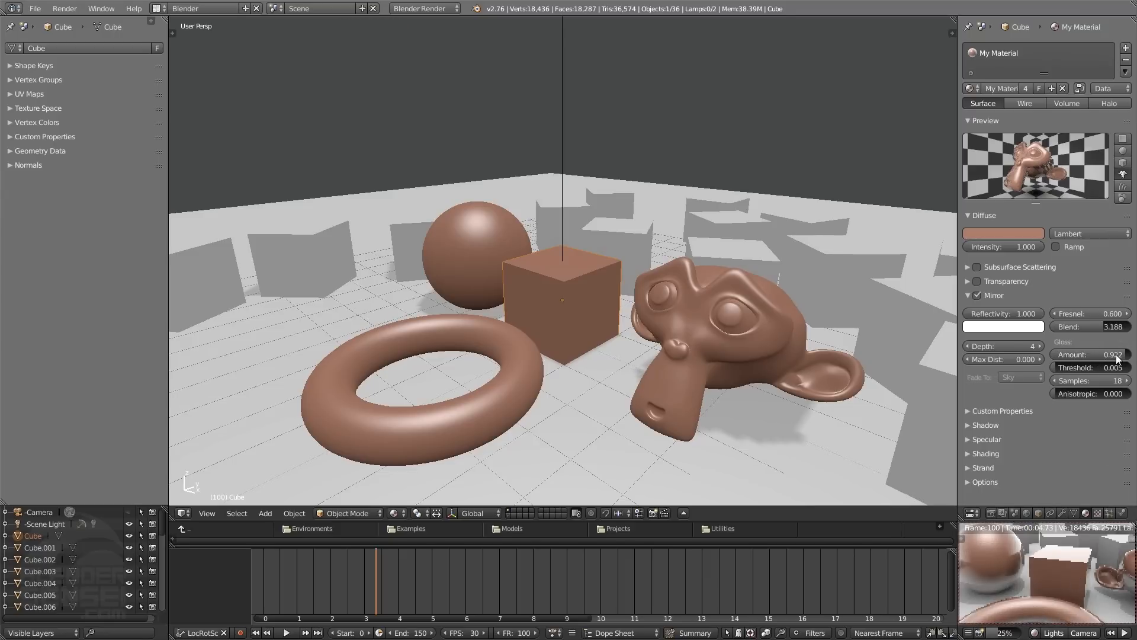
pyautogui.click(1090, 354)
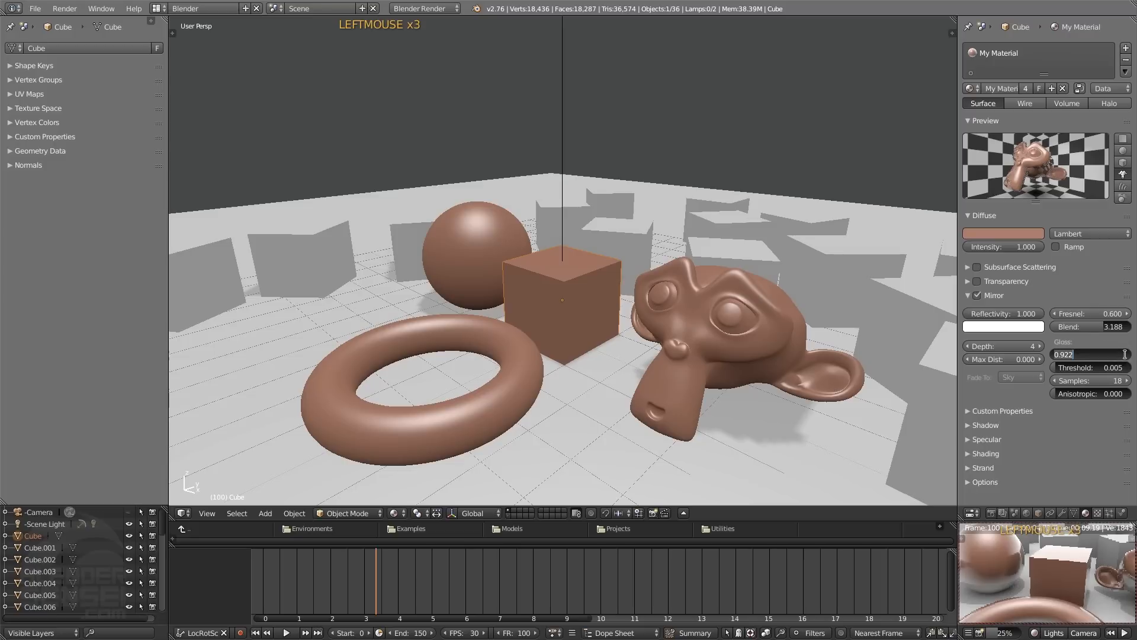
pyautogui.click(1098, 344)
pyautogui.moveTo(1098, 355); pyautogui.dragTo(1075, 359)
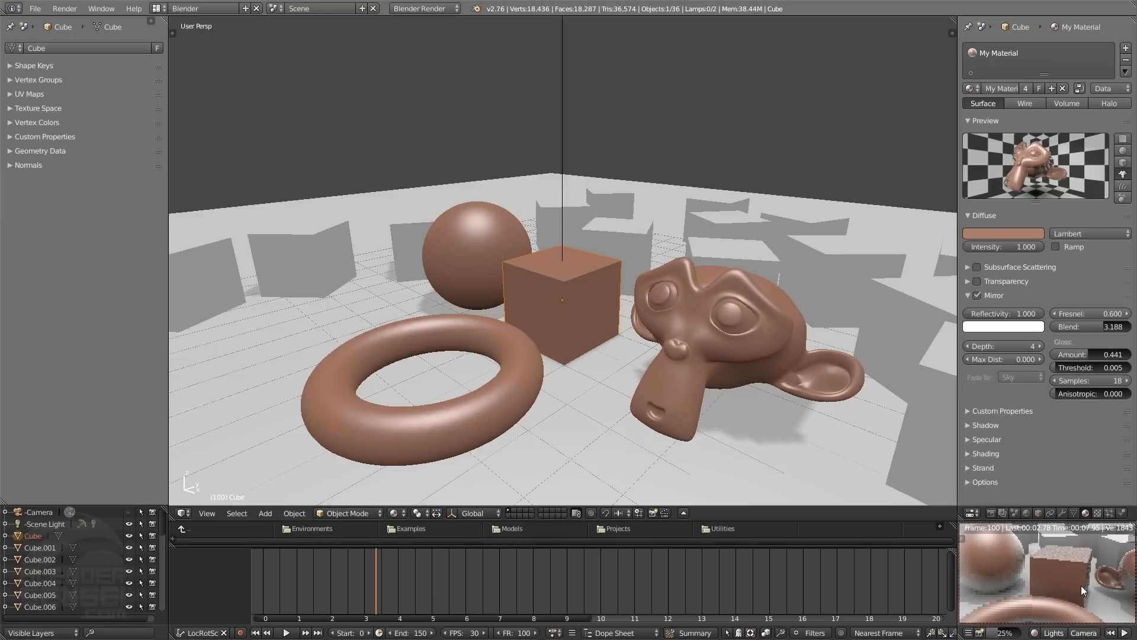
# - Open the preview's lighting options and examine the glossy reflections on the sphere in the rendered preview
pyautogui.click(1038, 634)
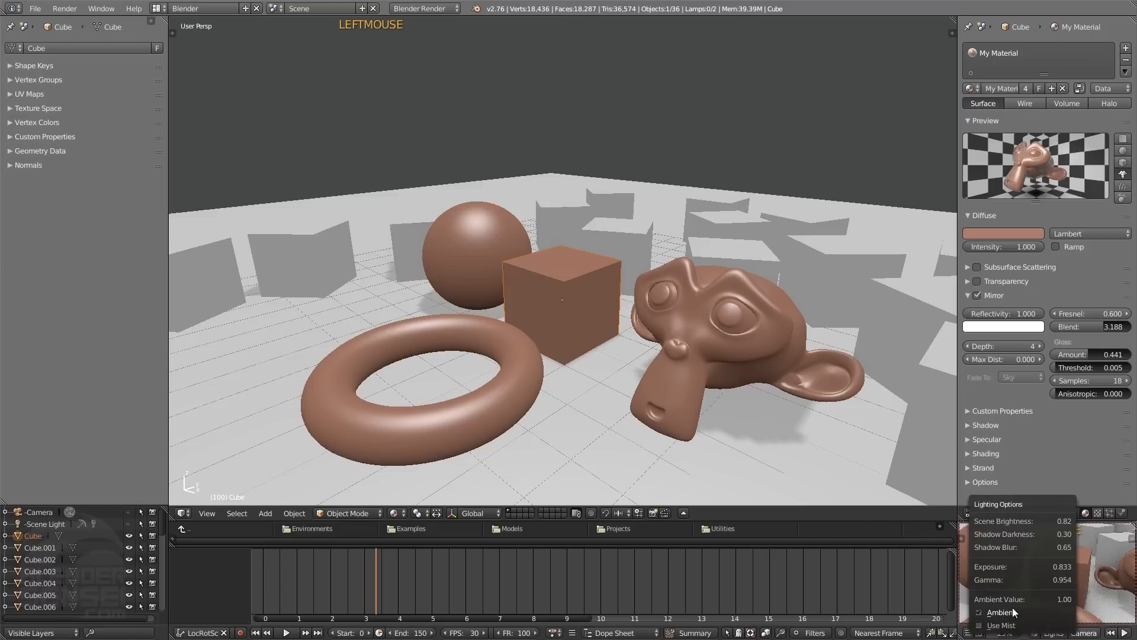
pyautogui.keyDown('shift'); pyautogui.moveTo(1027, 578); pyautogui.dragTo(1057, 594, button='middle'); pyautogui.keyUp('shift')
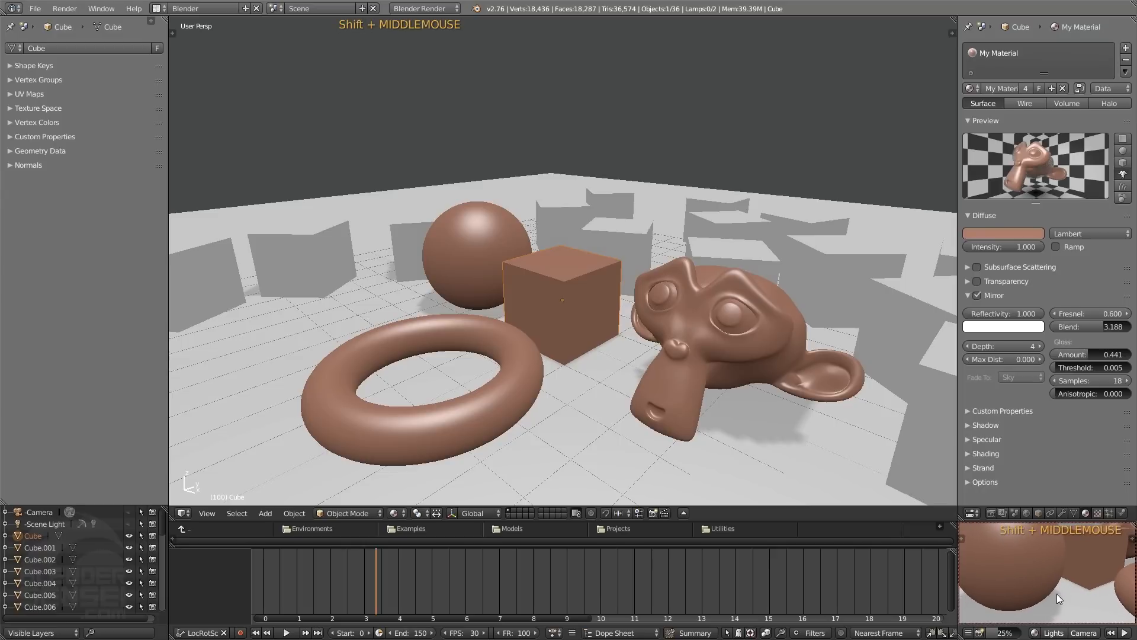
pyautogui.click(1034, 634)
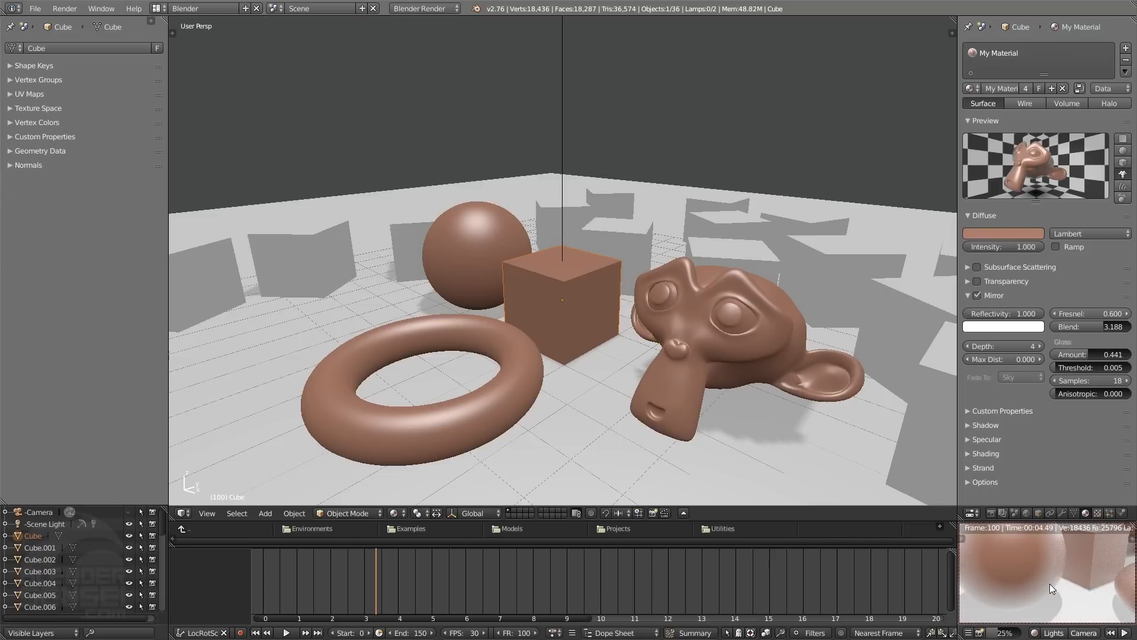
pyautogui.scroll(-2, 1054, 577)
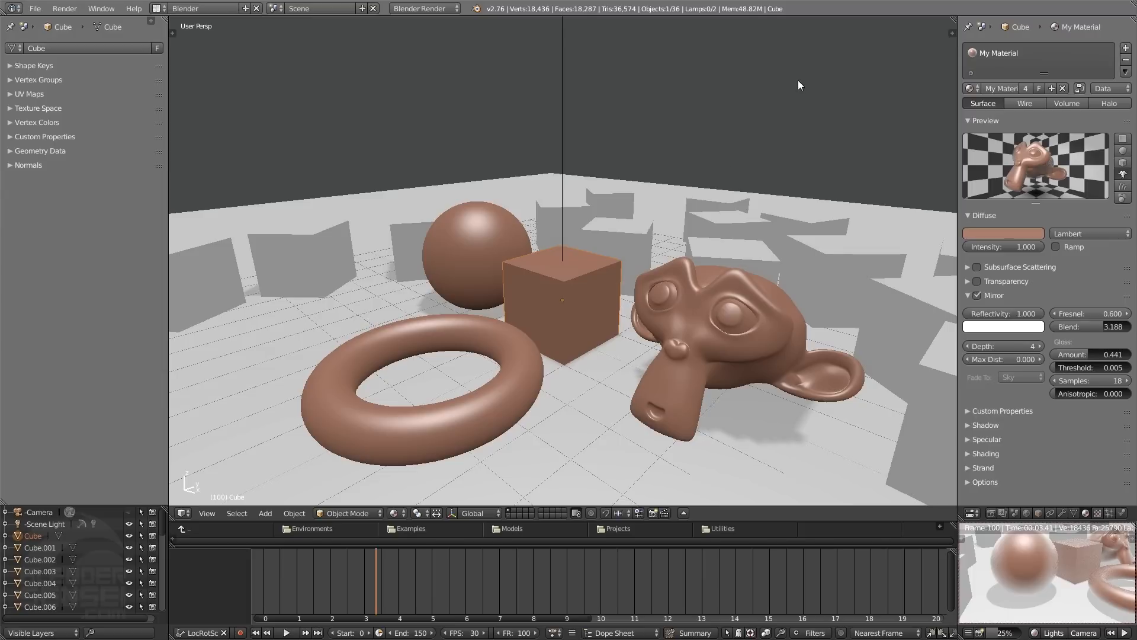
pyautogui.click(1035, 632)
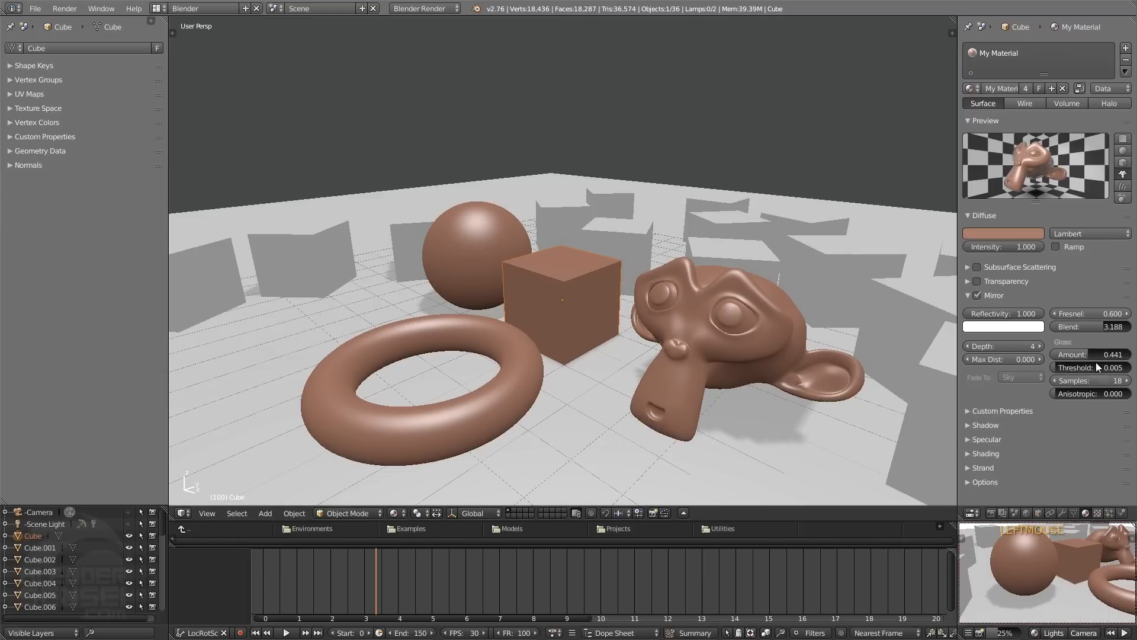
# - Set the mirror's Gloss Amount to 1.000 and Fresnel to 0.000, and show the rendered preview
pyautogui.moveTo(1074, 350); pyautogui.dragTo(1119, 352)
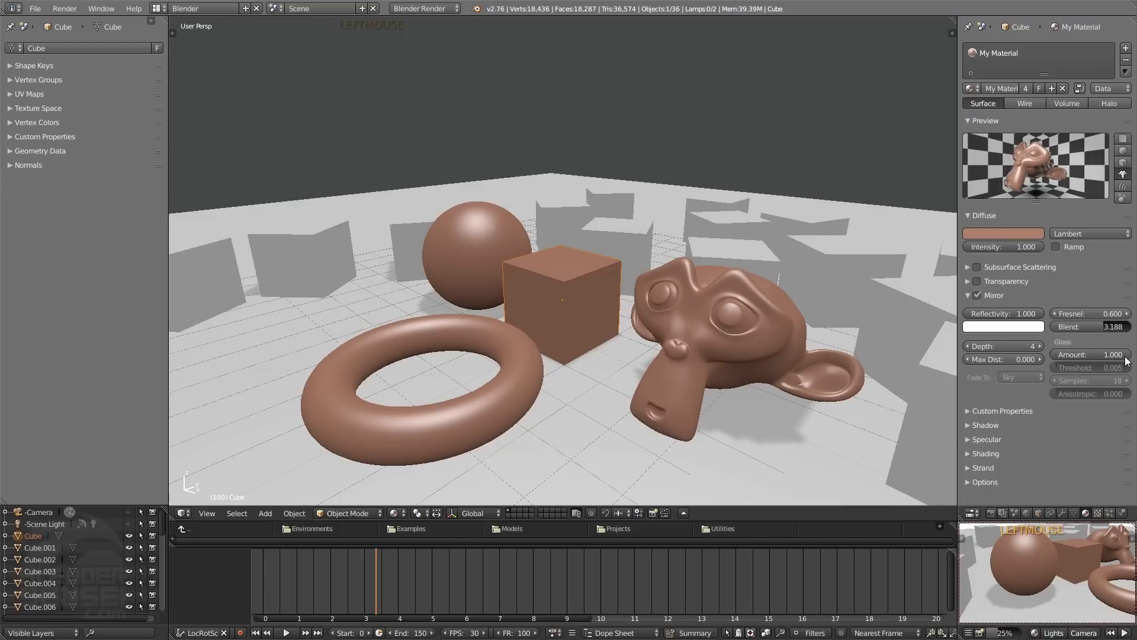
pyautogui.moveTo(1120, 318); pyautogui.dragTo(1067, 318)
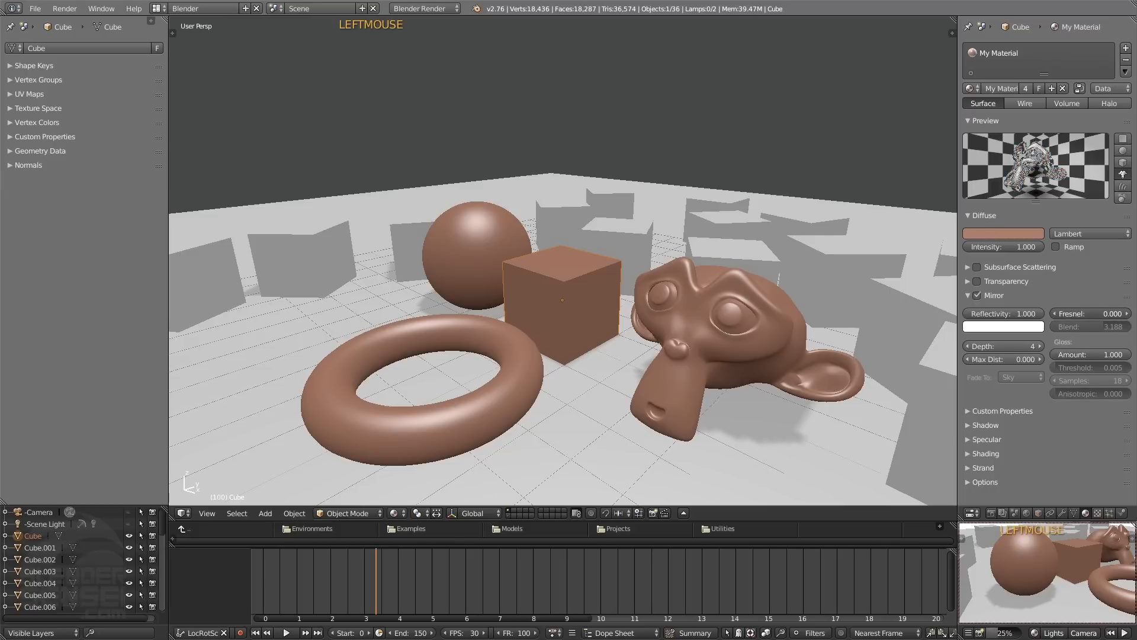
pyautogui.scroll(1, 1067, 565)
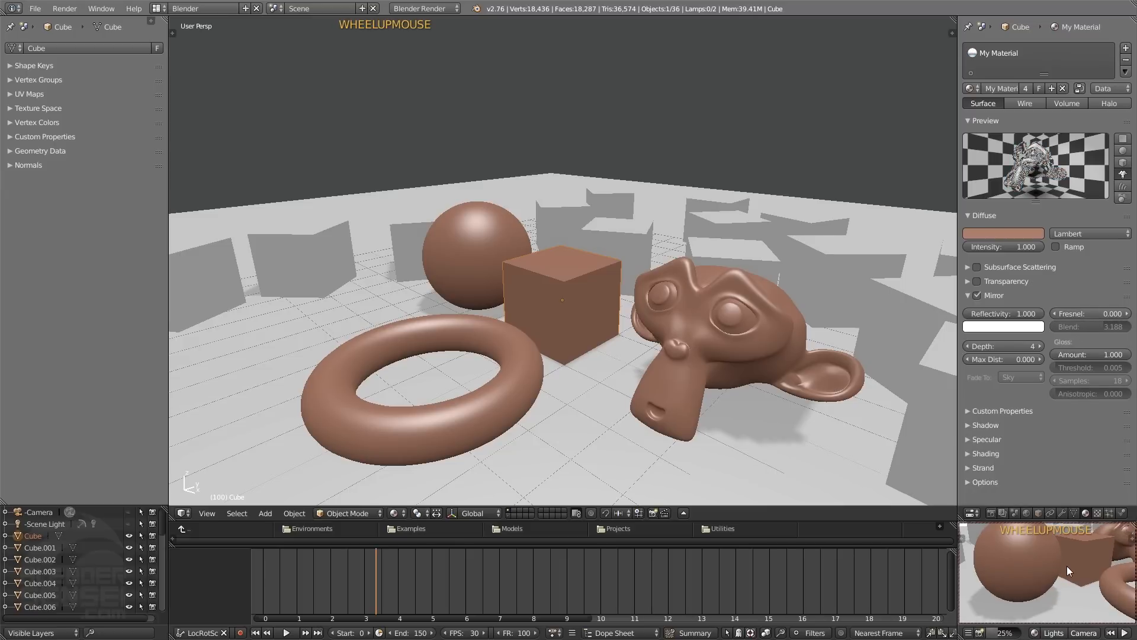
pyautogui.click(1036, 635)
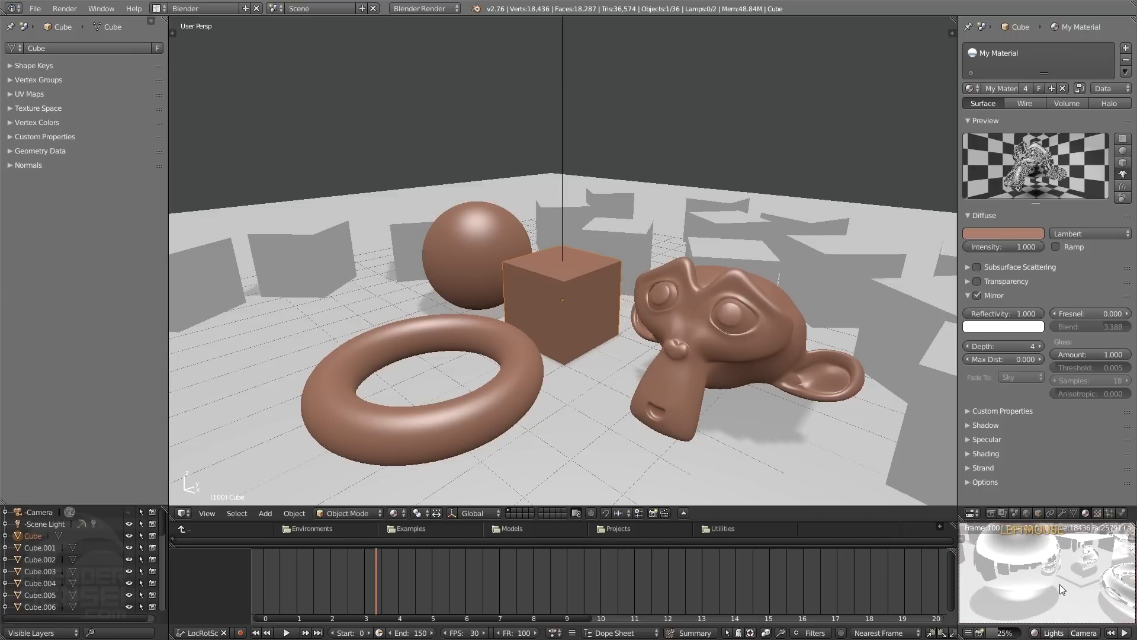
# - Set the mirror's Max Dist to 0.100 and inspect the limited reflections on the objects in the rendered preview
pyautogui.click(1039, 359)
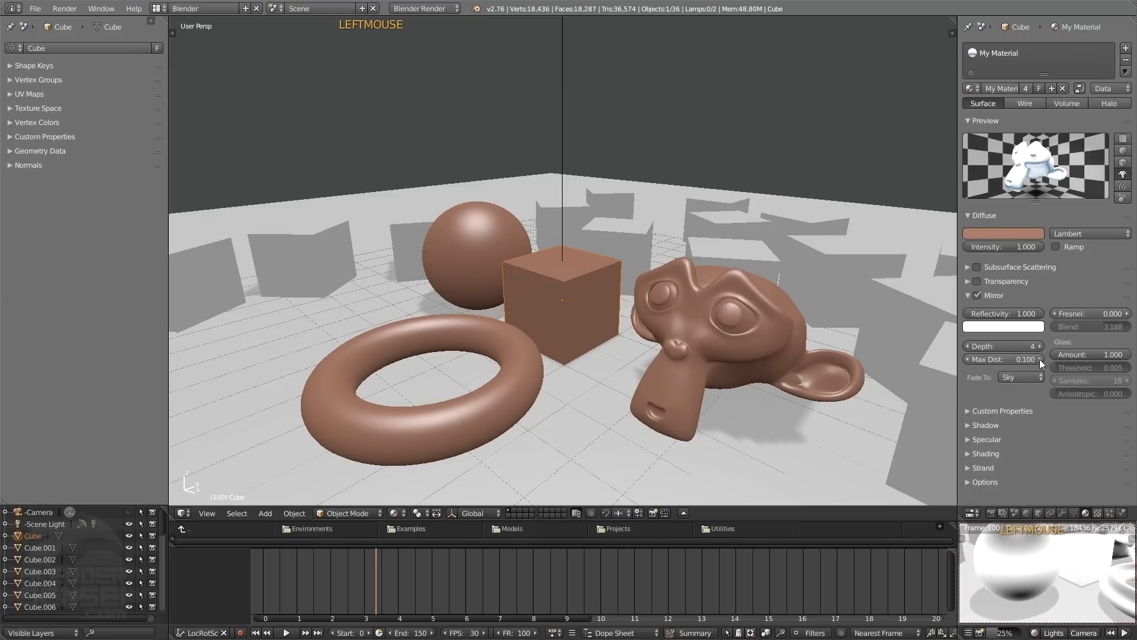
pyautogui.scroll(-2, 1073, 574)
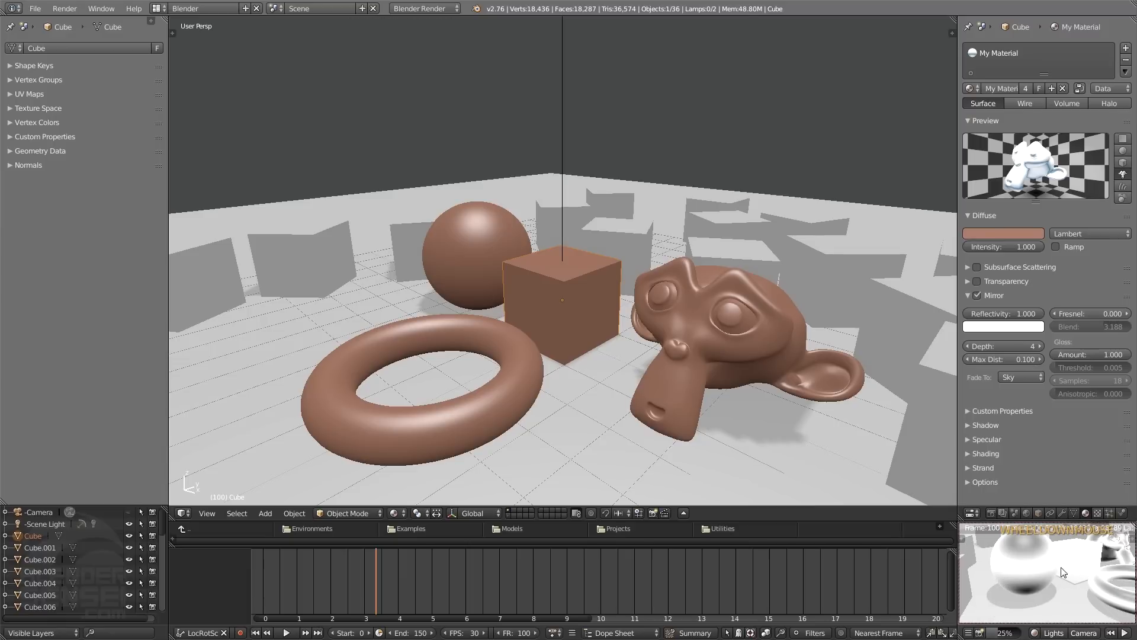
pyautogui.scroll(-2, 1008, 569)
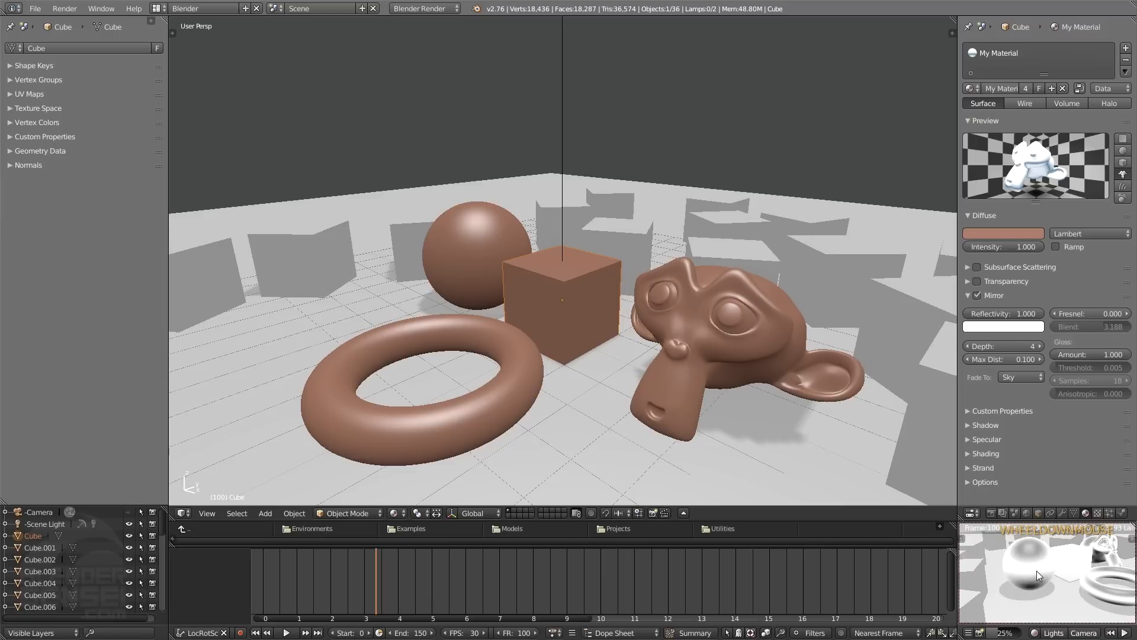
# - Raise the mirror's Max Dist in small increments to 1.100
pyautogui.click(1039, 359)
pyautogui.click(1039, 359)
pyautogui.click(1039, 359)
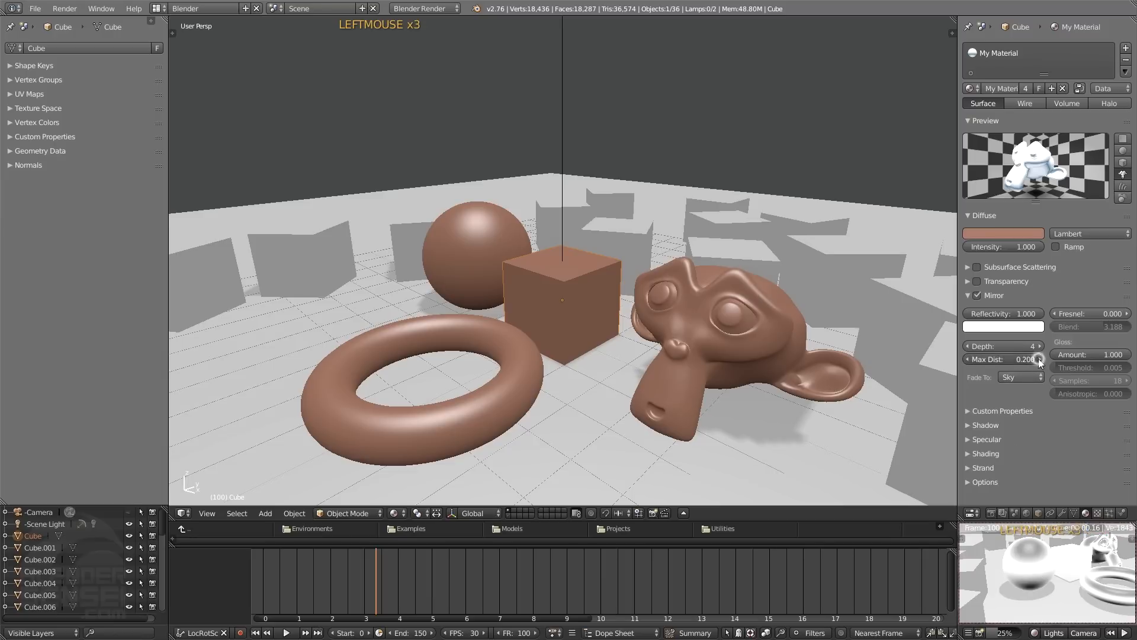
pyautogui.click(1039, 359)
pyautogui.click(1039, 359)
pyautogui.click(1039, 359)
pyautogui.click(1039, 359)
pyautogui.click(1039, 359)
pyautogui.click(1039, 359)
pyautogui.click(1039, 359)
pyautogui.click(1039, 359)
pyautogui.click(1039, 359)
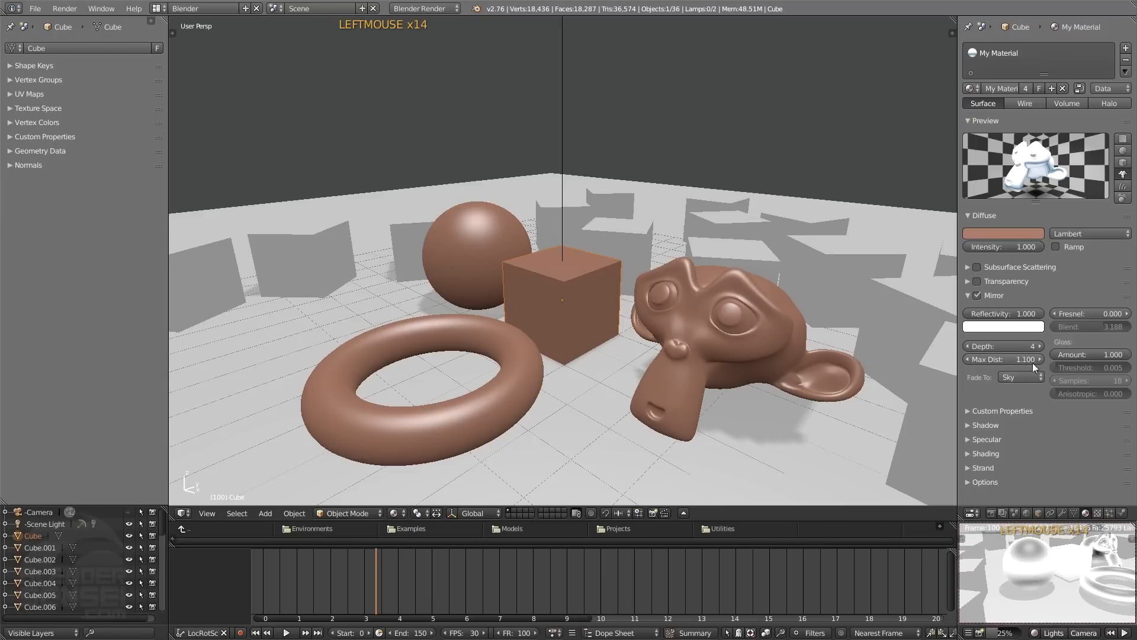
# - Increase the mirror's Max Dist through 2.800 and 5.400 to 13.000, checking the sphere's reflections in the rendered preview
pyautogui.moveTo(1032, 362); pyautogui.dragTo(1066, 362)
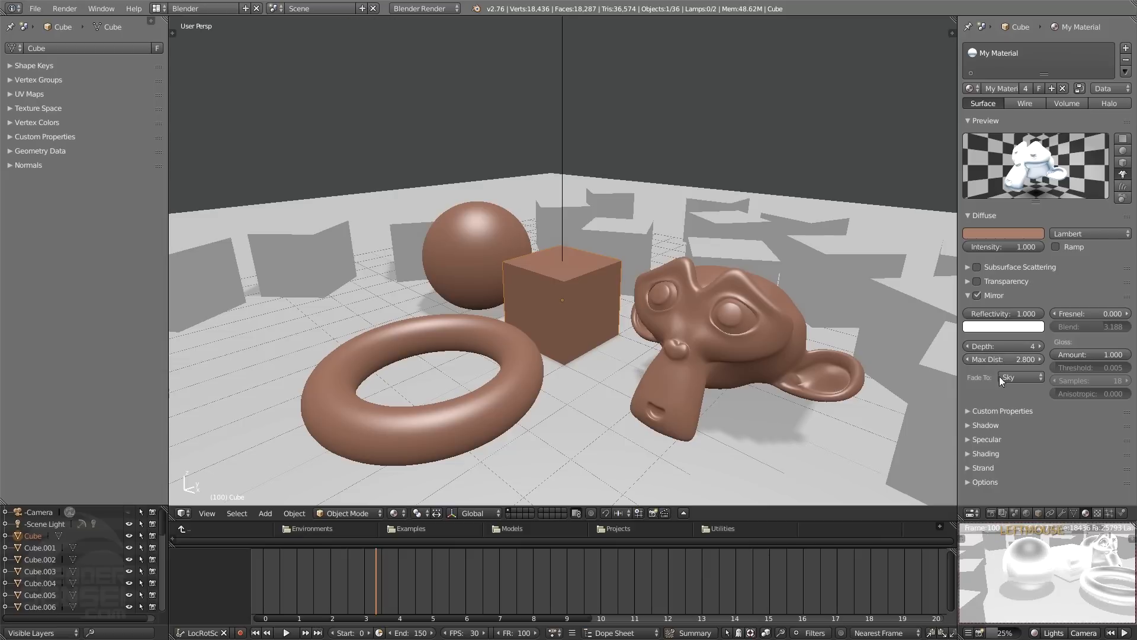
pyautogui.moveTo(1007, 359); pyautogui.dragTo(1031, 360)
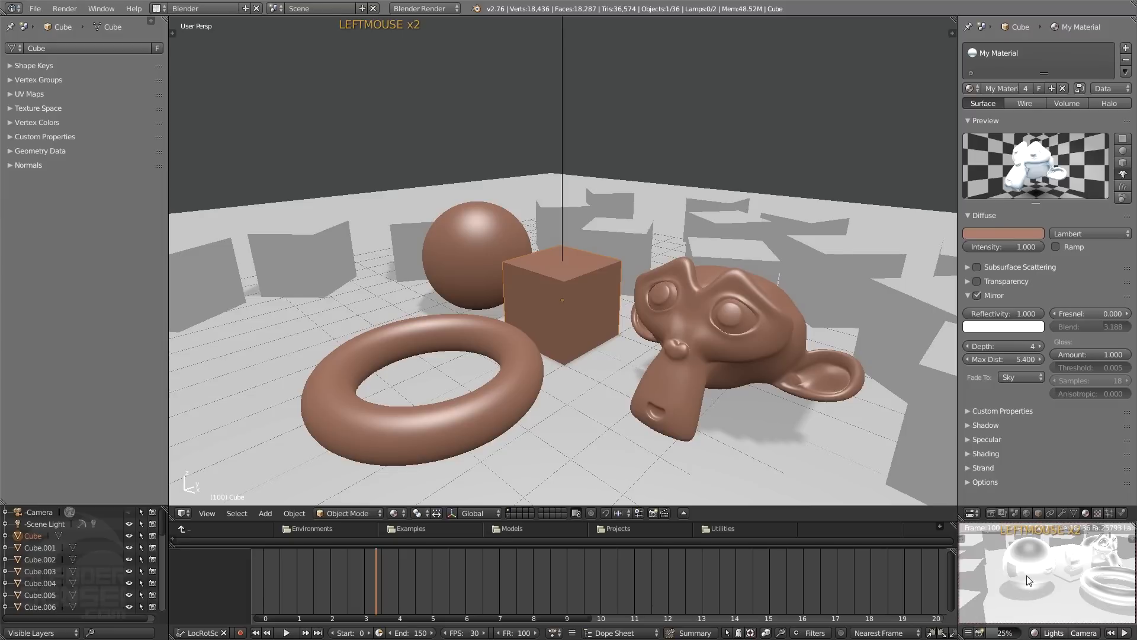
pyautogui.scroll(2, 1026, 575)
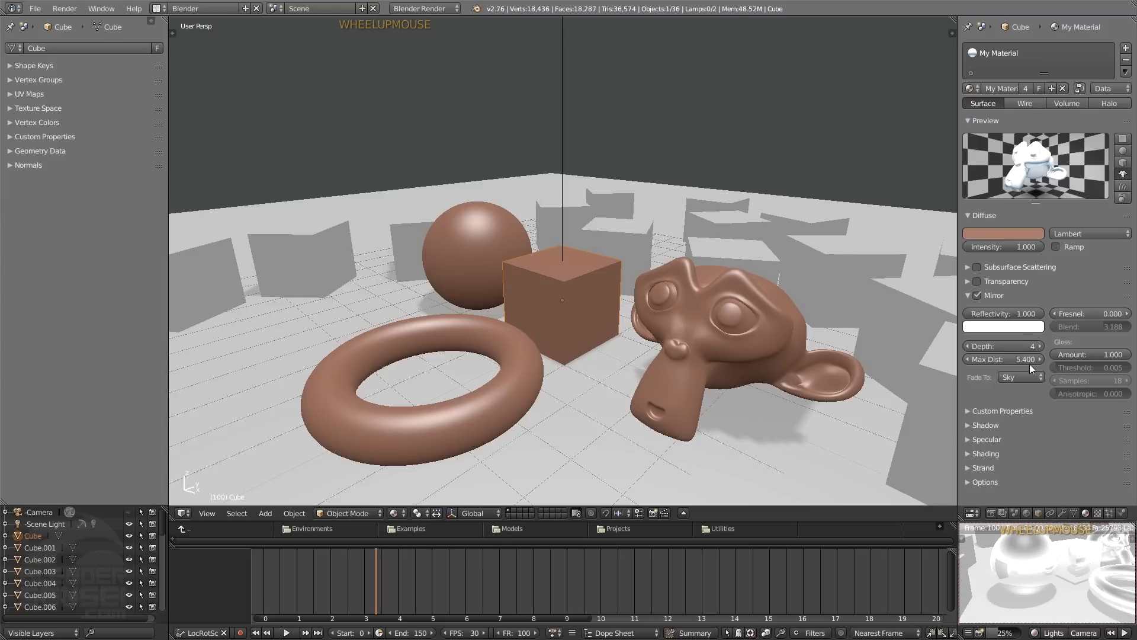
pyautogui.moveTo(998, 360); pyautogui.dragTo(901, 359)
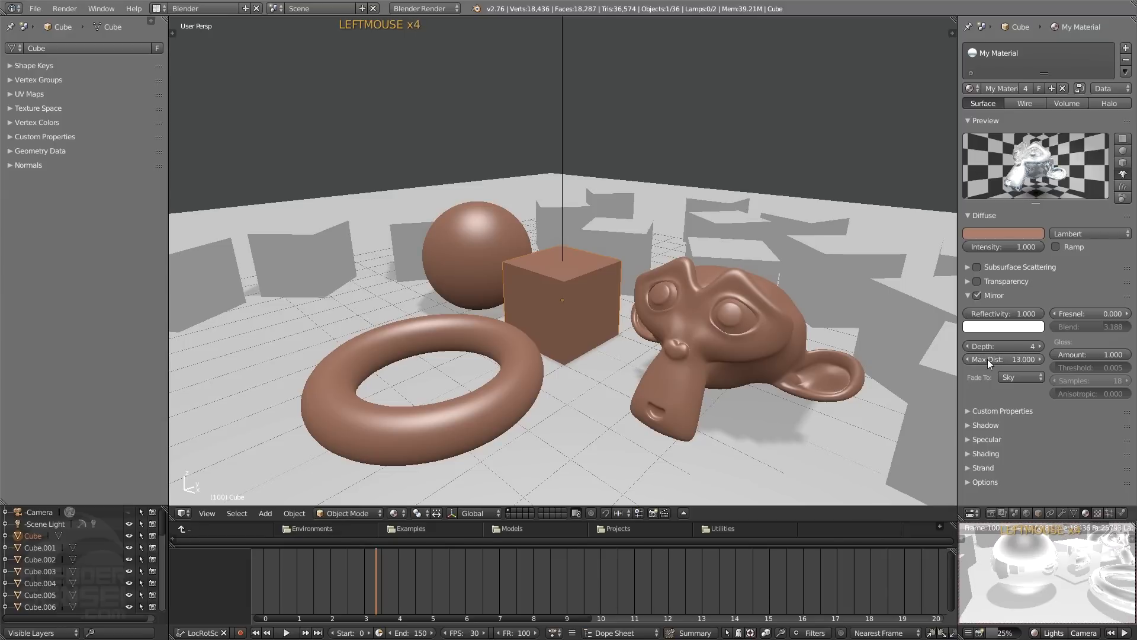
# - Turn off the rendered preview and disable the material's Mirror option, collapsing its settings
pyautogui.click(1035, 632)
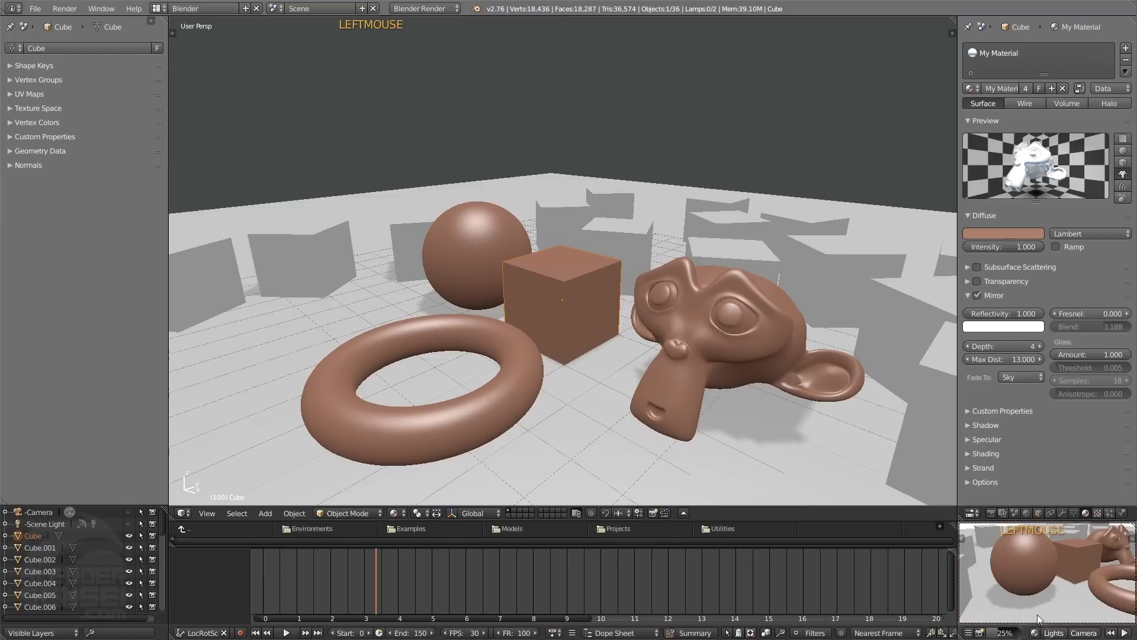
pyautogui.click(978, 295)
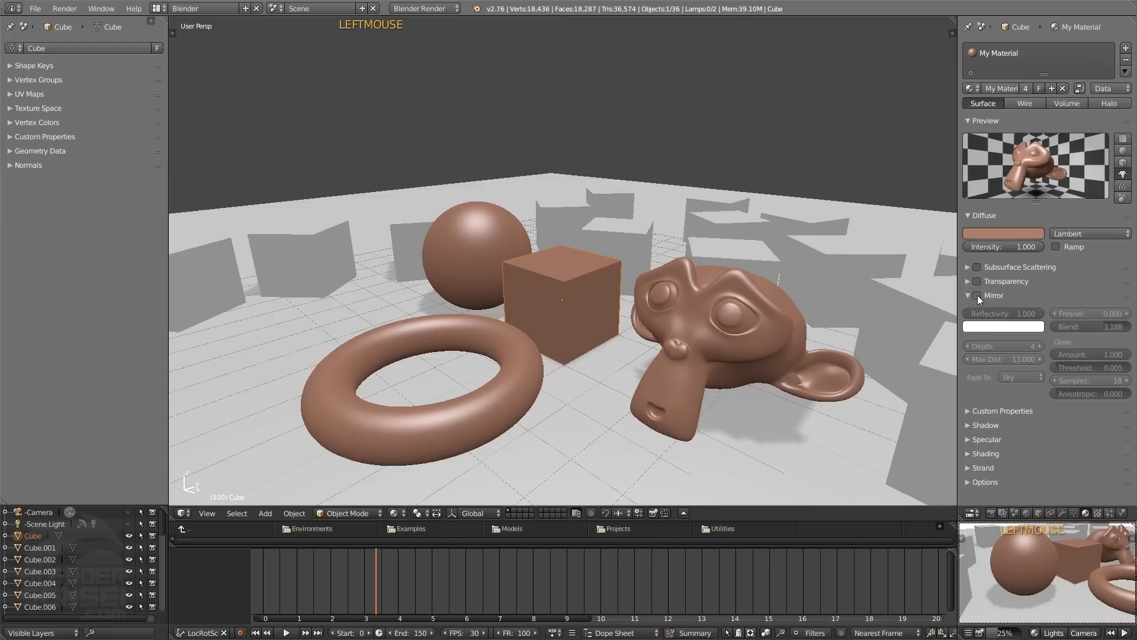
pyautogui.click(969, 295)
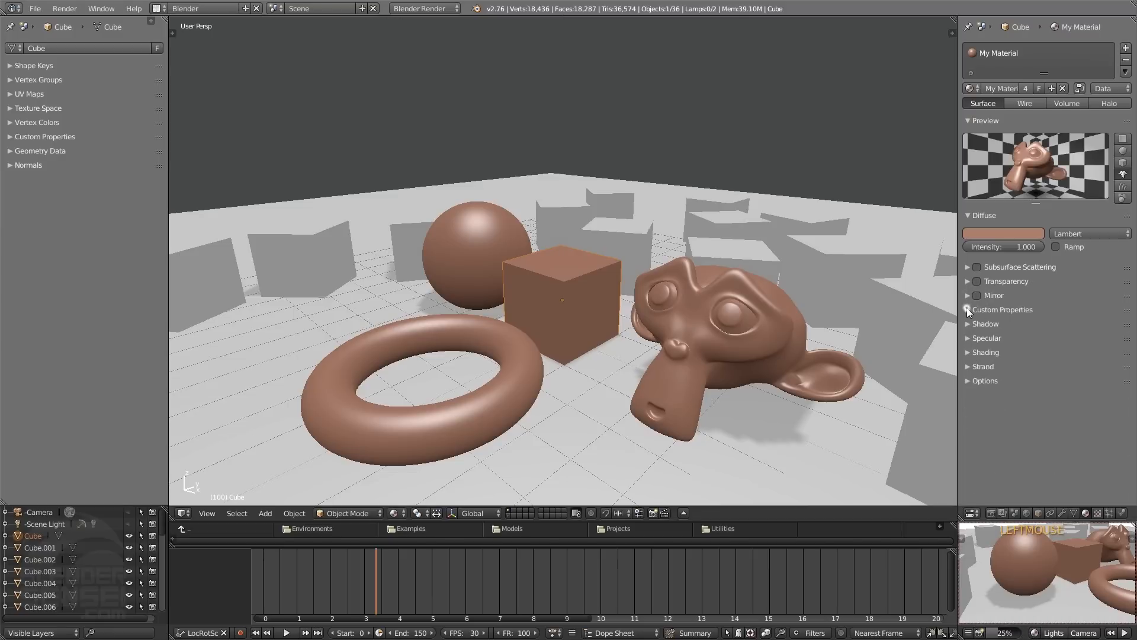
# - Look over the material's Custom Properties and expand its Shadow settings
pyautogui.click(969, 309)
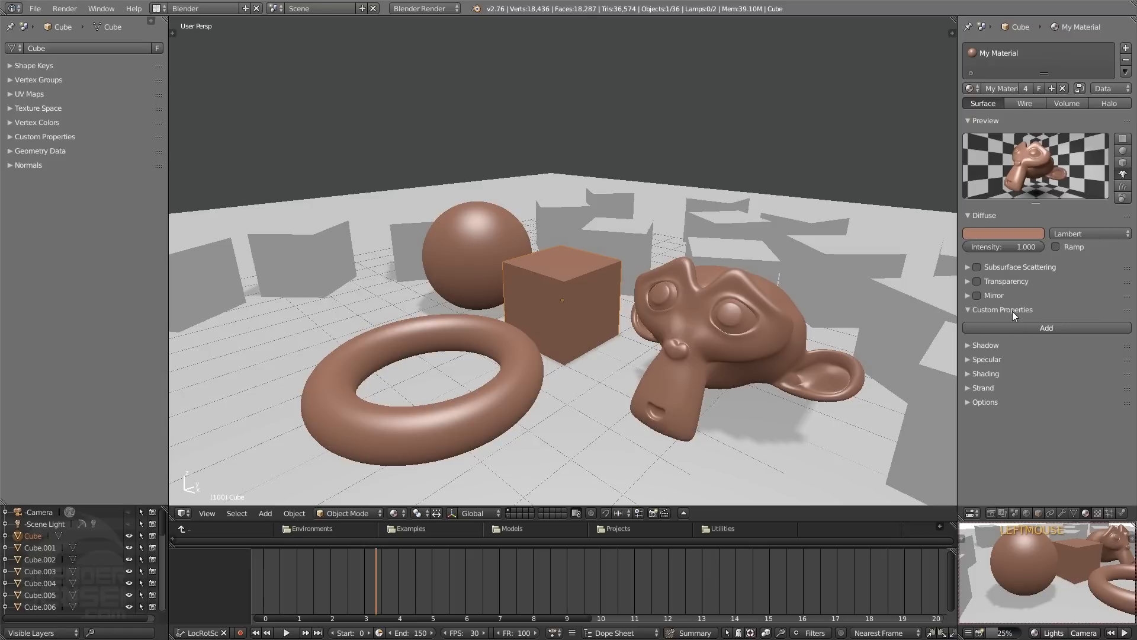
pyautogui.click(968, 309)
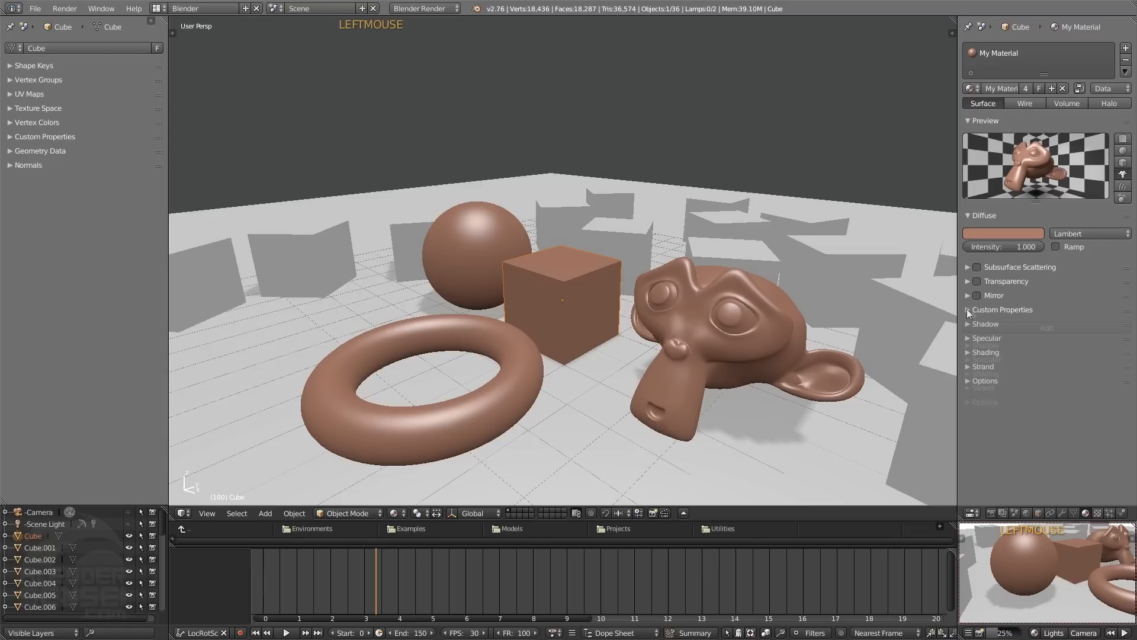
pyautogui.click(967, 324)
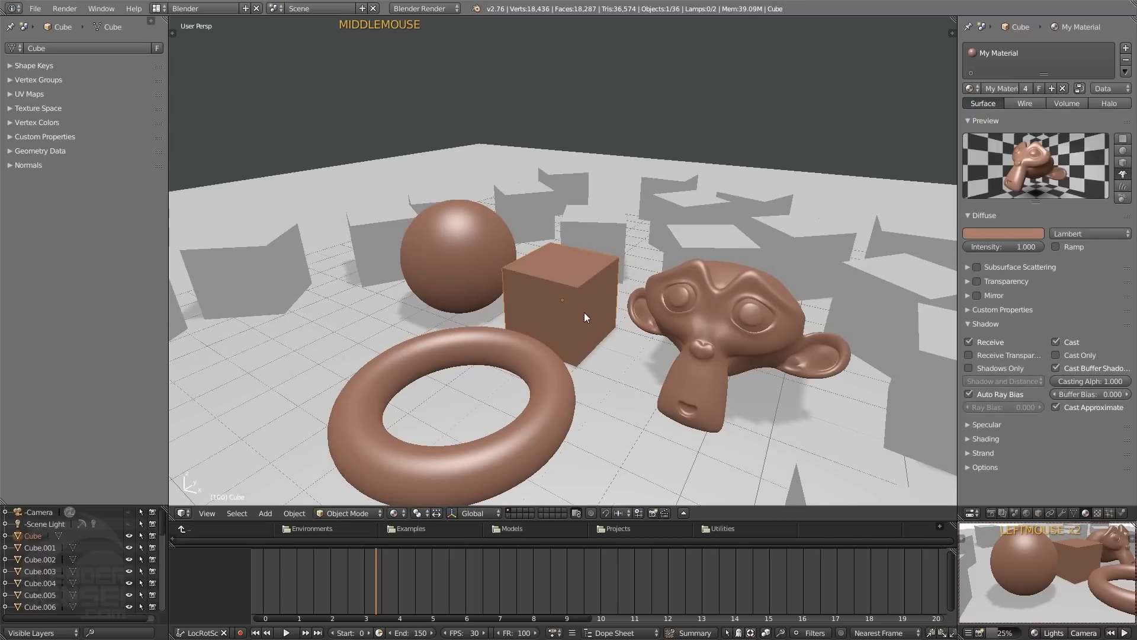
# - Move the cube up into the air above the monkey head so that it casts a shadow below
pyautogui.press('g')
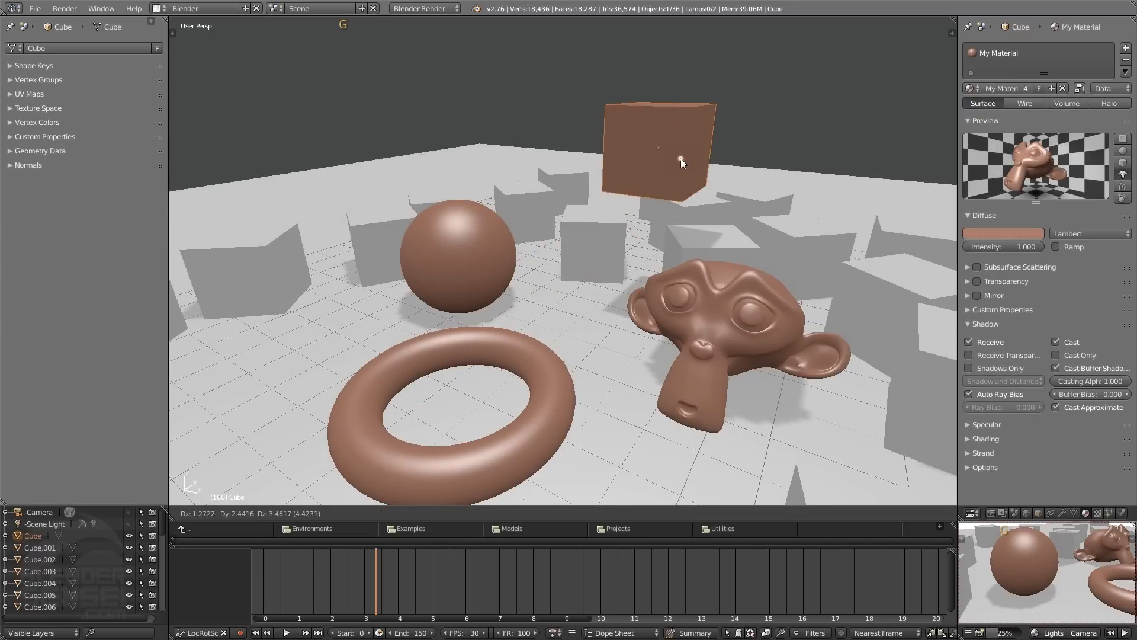
pyautogui.click(681, 159)
pyautogui.moveTo(681, 159); pyautogui.dragTo(652, 214, button='middle')
pyautogui.press('g')
pyautogui.click(807, 179)
pyautogui.press('g')
pyautogui.click(587, 220)
# - Disable Receive in the material's shadow settings and inspect the monkey head close up in the rendered preview
pyautogui.scroll(2, 634, 285)
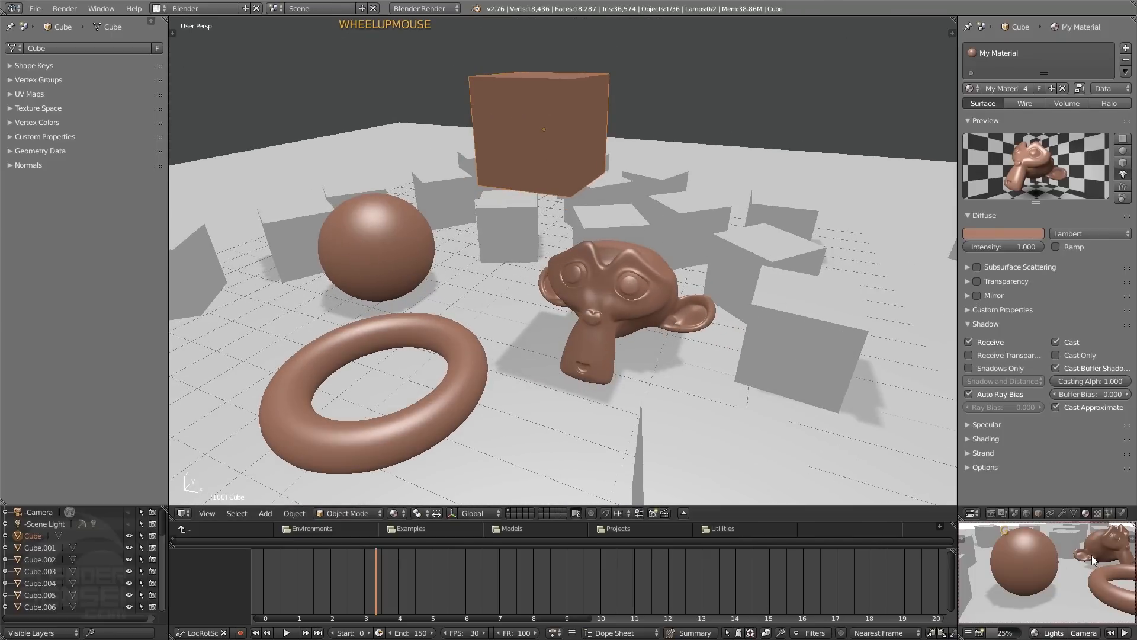
pyautogui.keyDown('shift'); pyautogui.moveTo(1092, 556); pyautogui.dragTo(1022, 546, button='middle'); pyautogui.keyUp('shift')
pyautogui.scroll(3, 1017, 581)
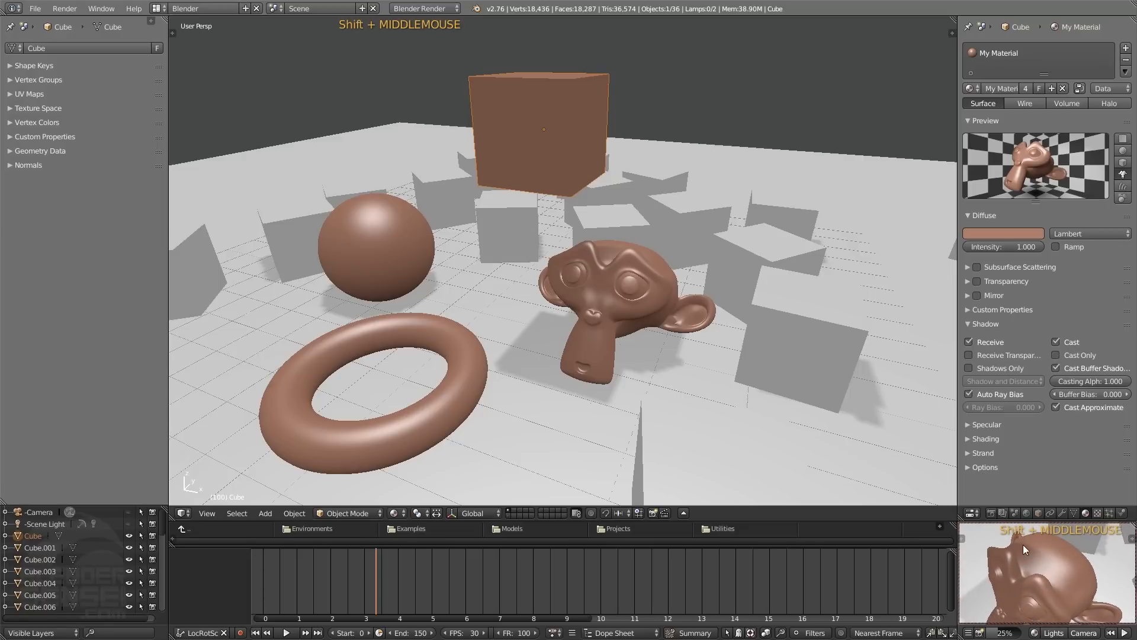
pyautogui.click(970, 342)
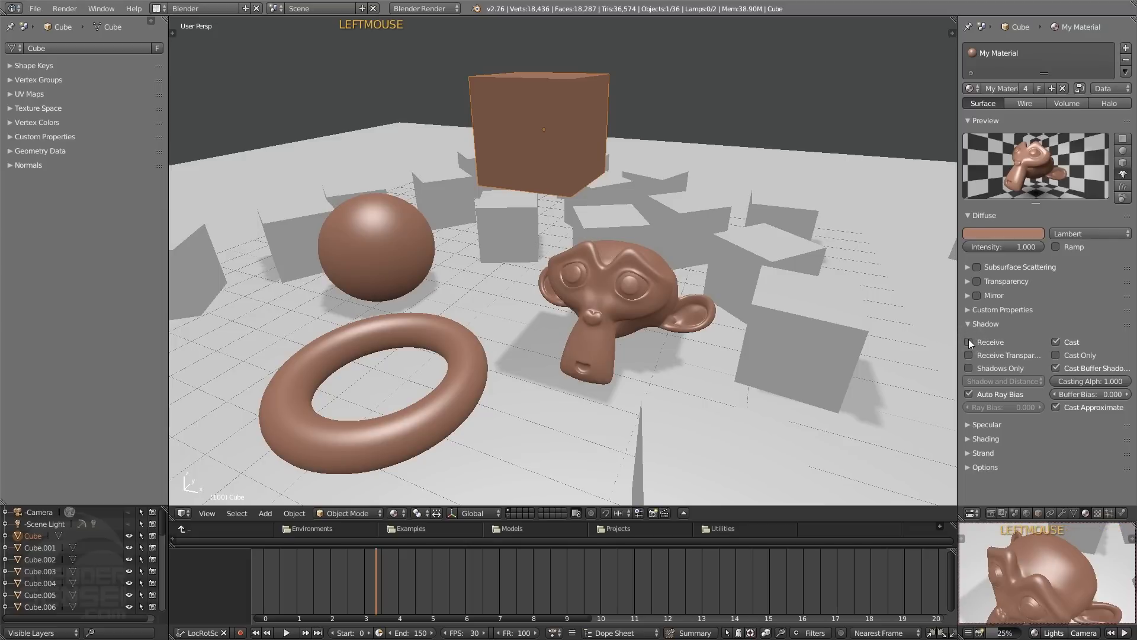
pyautogui.click(1035, 634)
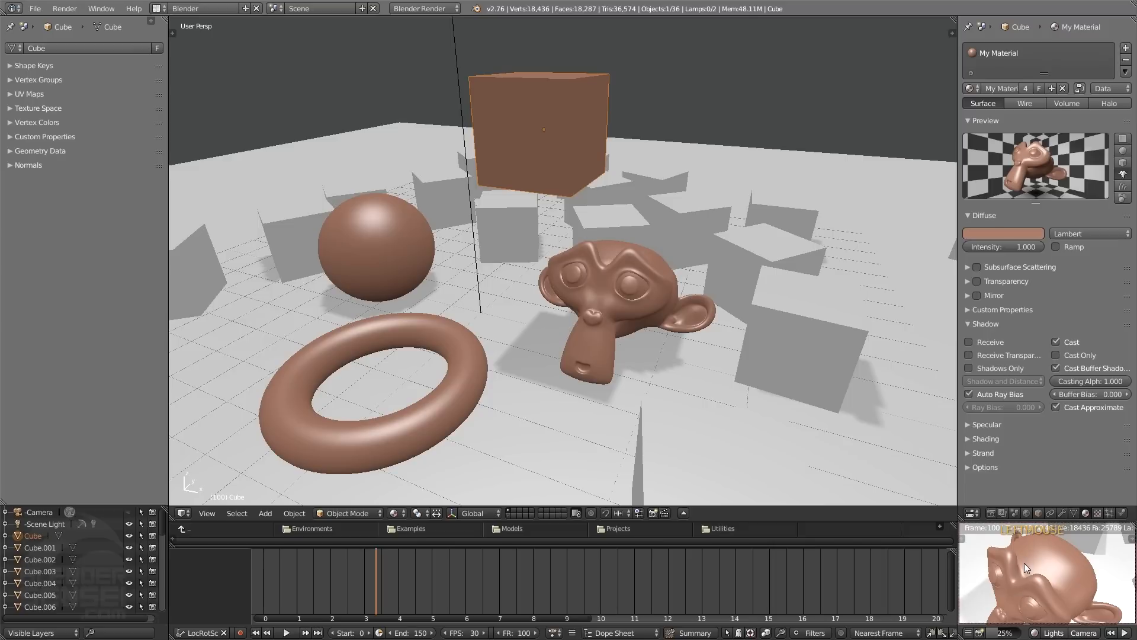
pyautogui.scroll(-3, 1025, 563)
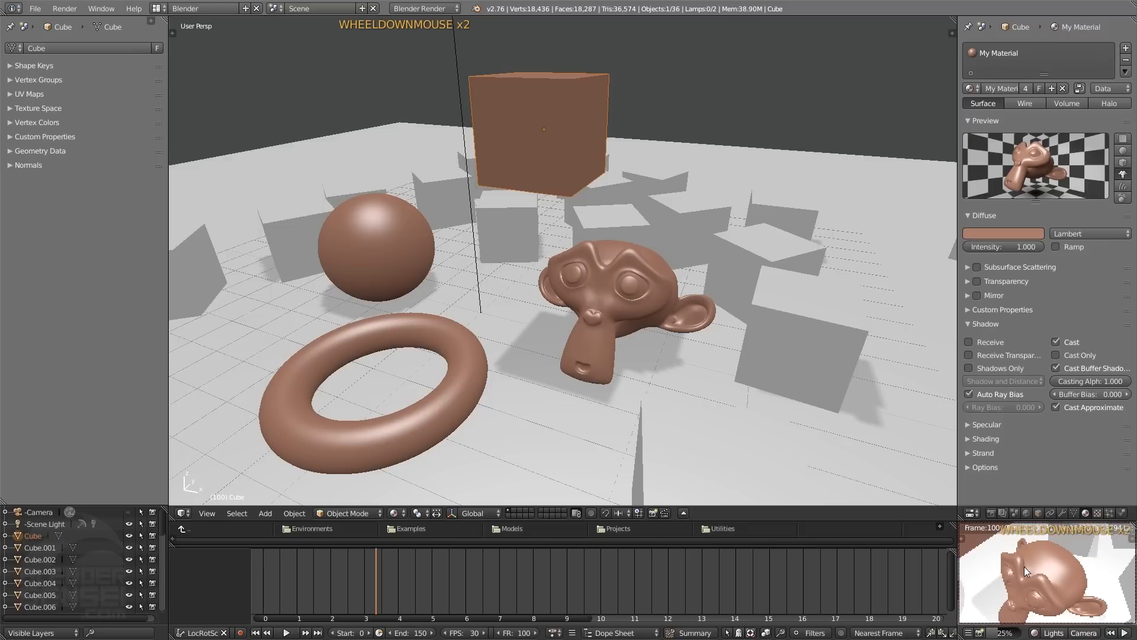
pyautogui.keyDown('shift'); pyautogui.moveTo(1046, 586); pyautogui.dragTo(1079, 572, button='middle'); pyautogui.keyUp('shift')
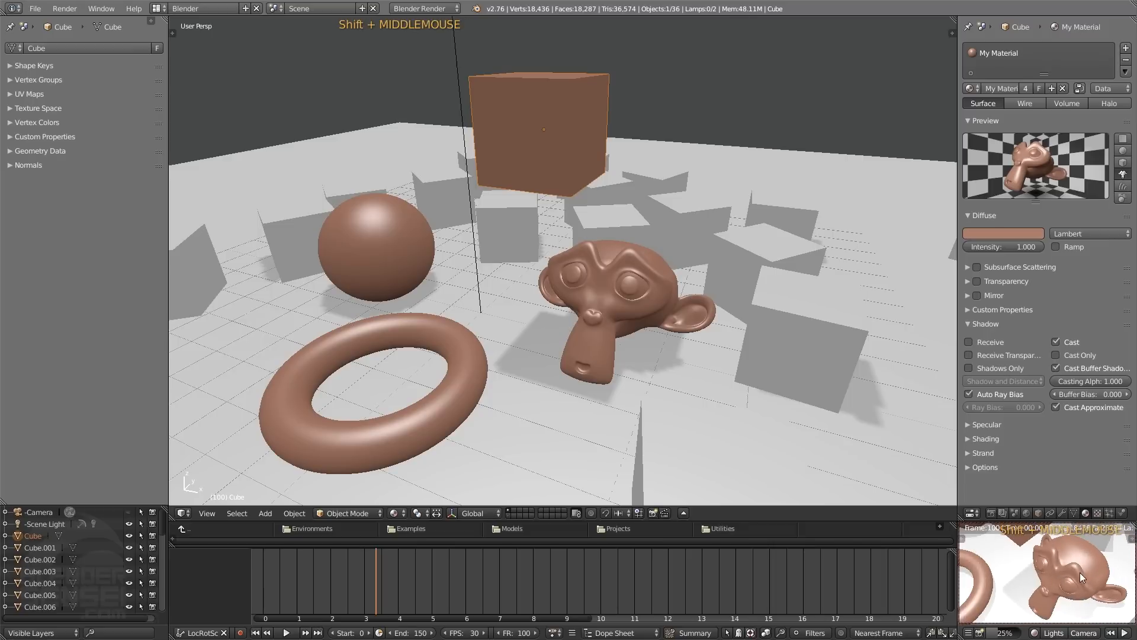
# - Re-enable Receive shadows on the material and compare the monkey head's shading in the rendered preview
pyautogui.click(1036, 631)
pyautogui.click(971, 342)
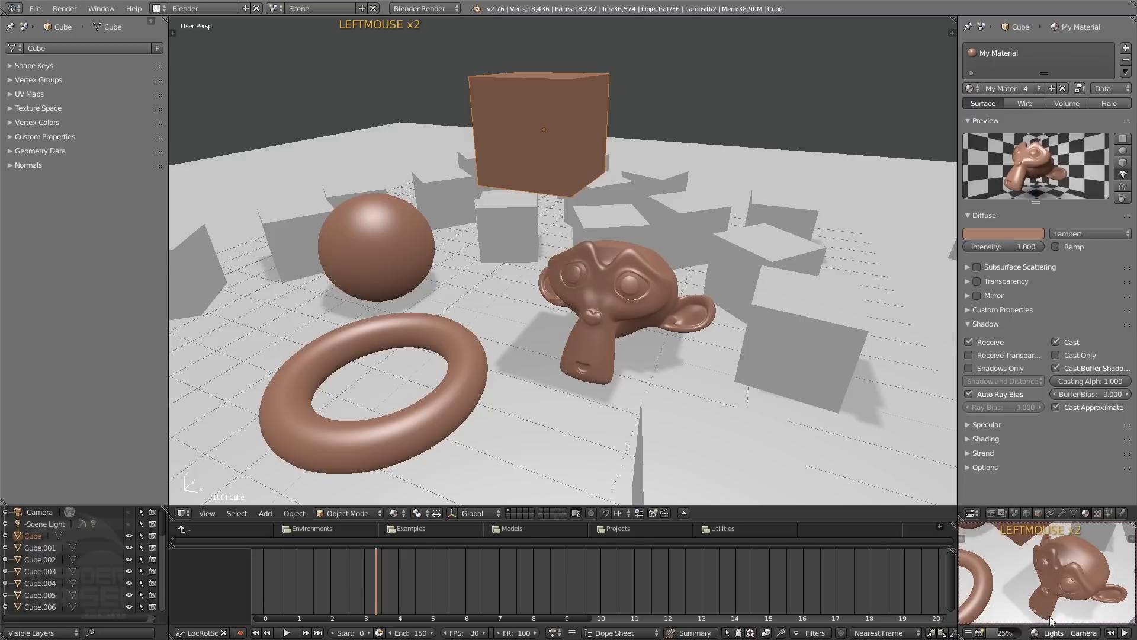
pyautogui.click(1038, 633)
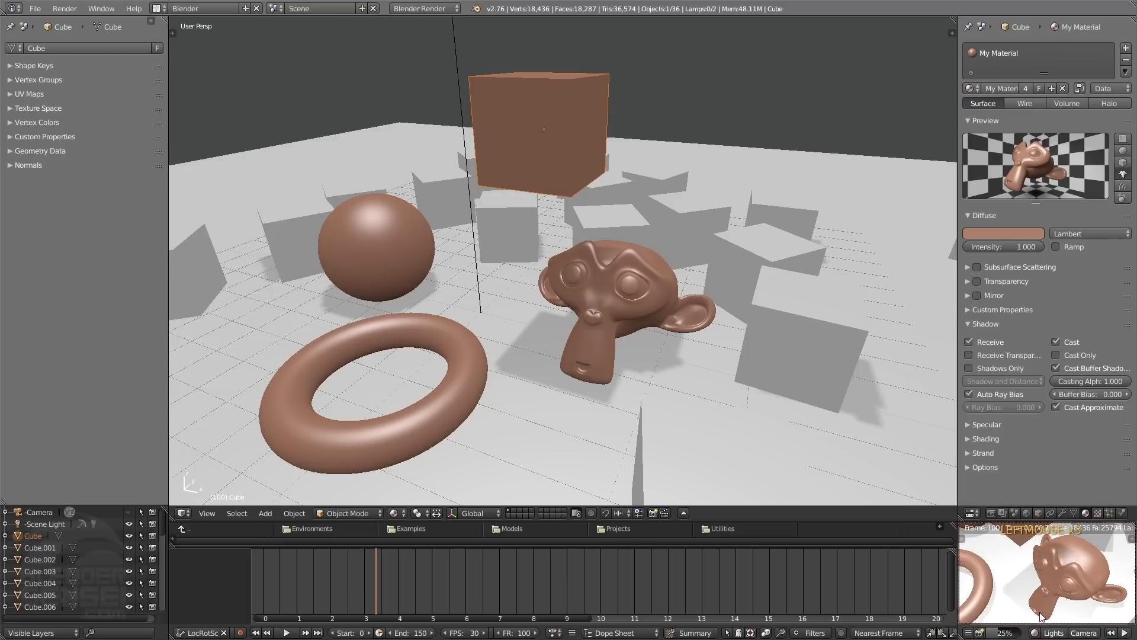
pyautogui.click(1035, 633)
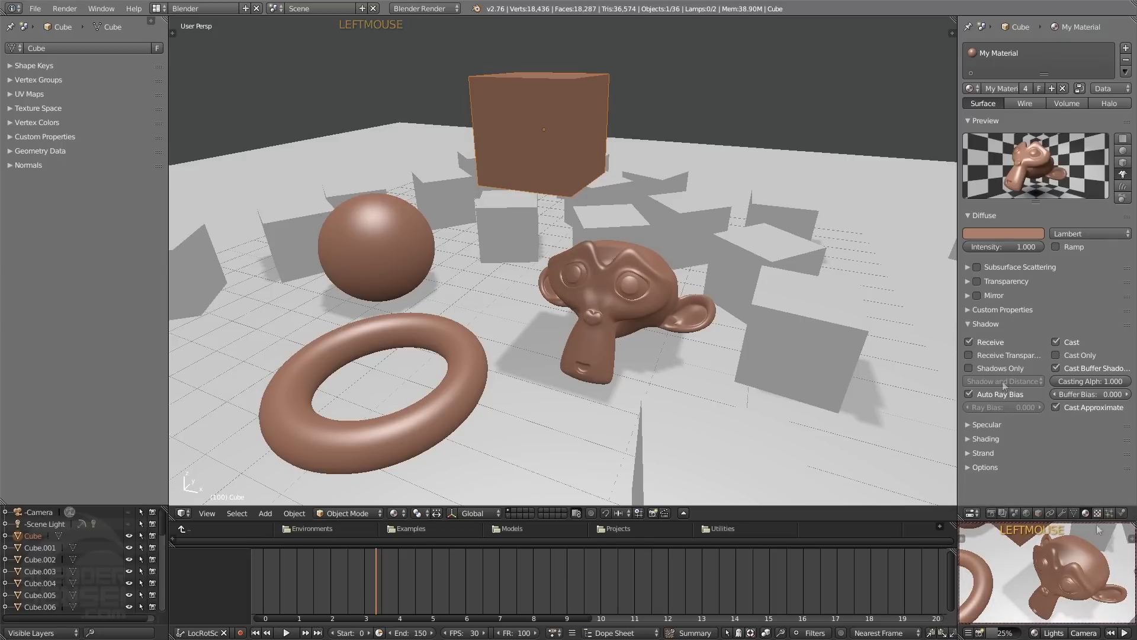
# - Try Shadows Only with Receive disabled on the material, and restore both shadow options
pyautogui.click(969, 347)
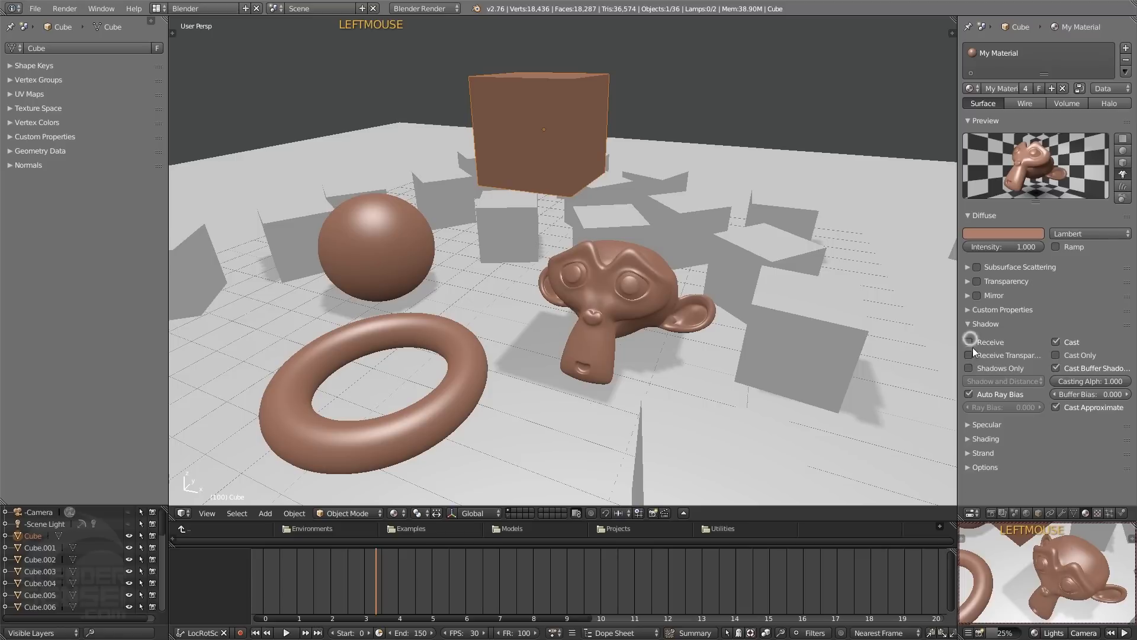
pyautogui.click(968, 366)
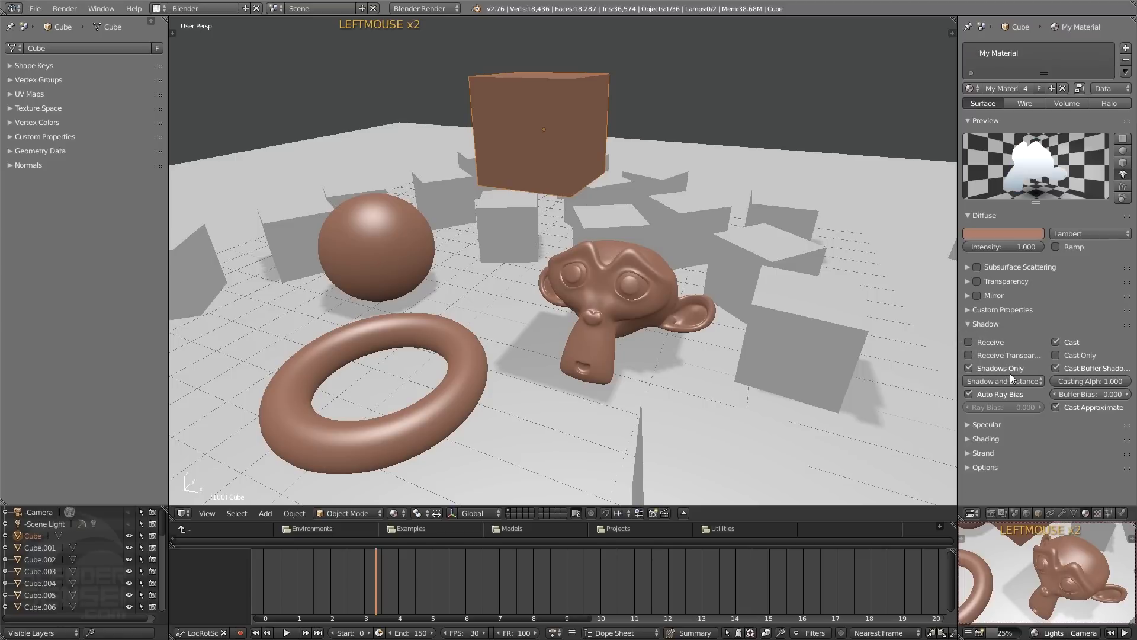
pyautogui.click(1035, 633)
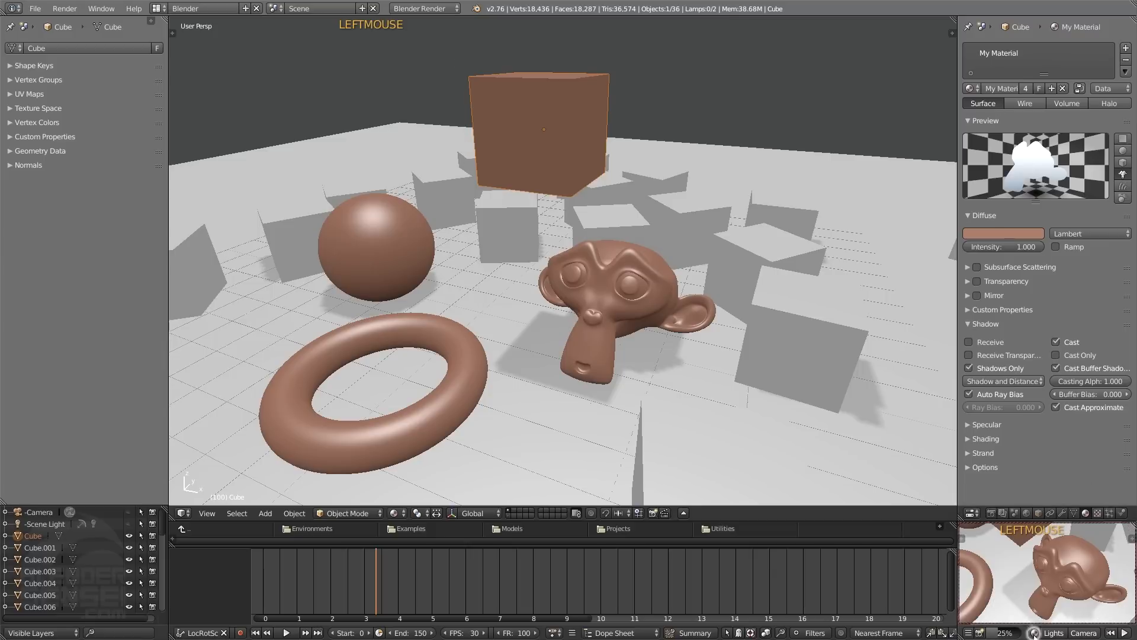
pyautogui.click(969, 368)
pyautogui.click(969, 342)
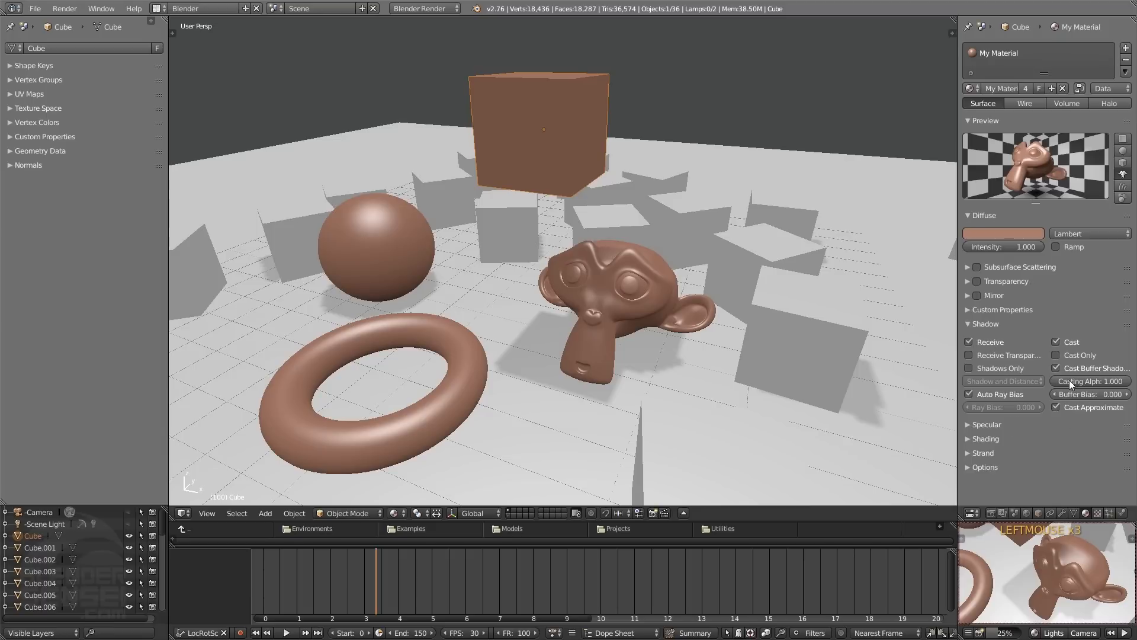
# - Collapse the Shadow settings and expand the material's Specular settings
pyautogui.click(969, 324)
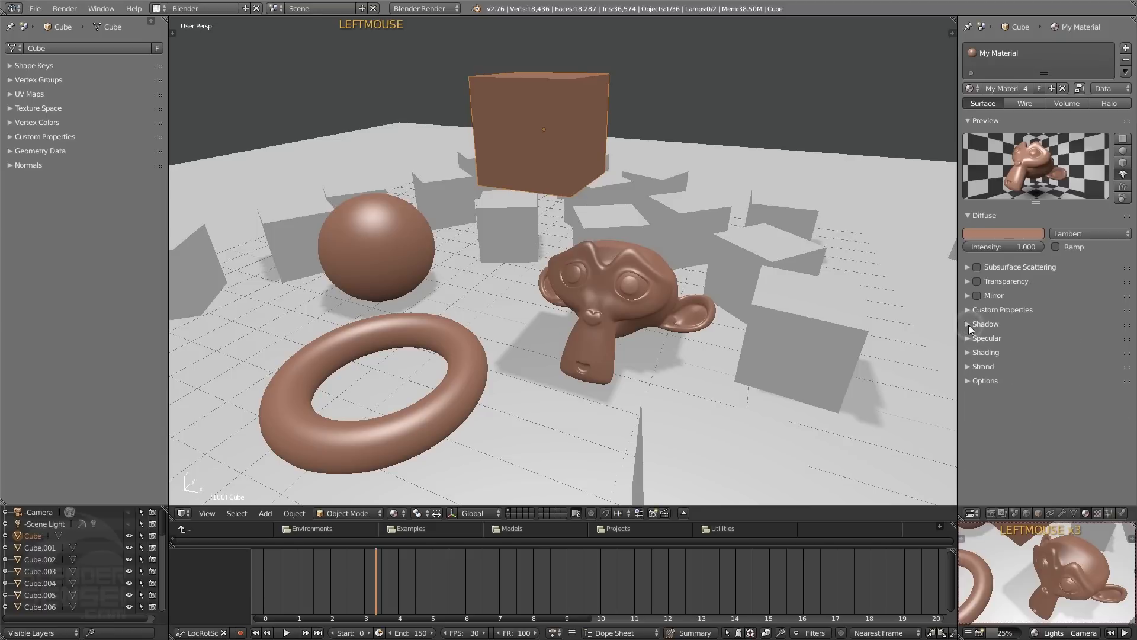
pyautogui.click(968, 338)
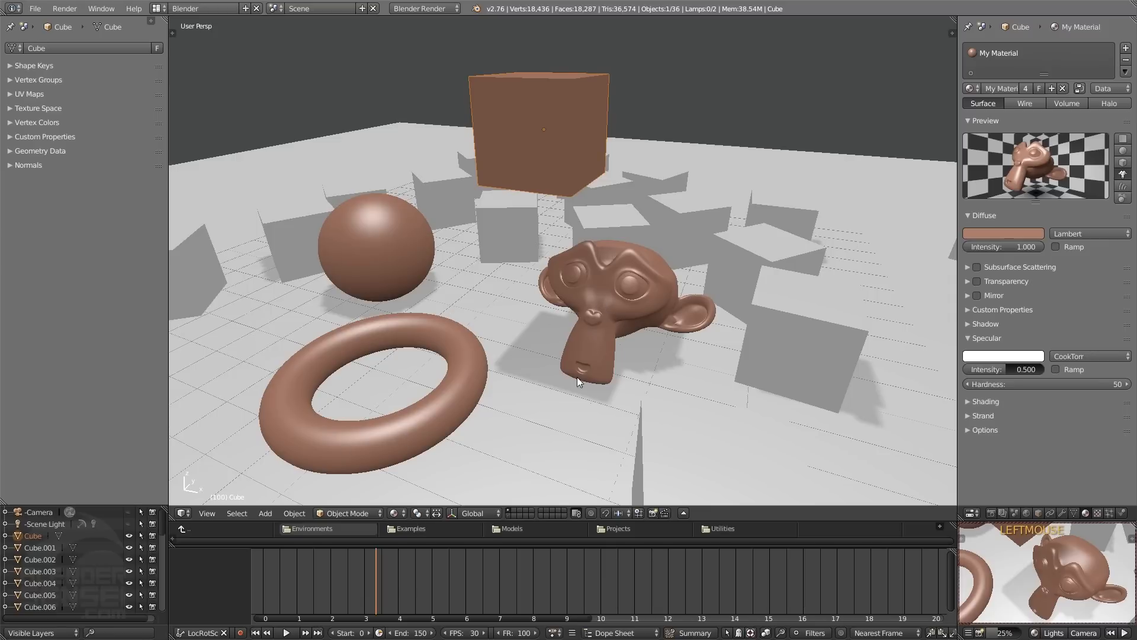
# - Set the material's specular colour to red with RGB values 1.000, 0.029 and 0.000, and inspect the highlights on the sample objects
pyautogui.click(1034, 356)
pyautogui.moveTo(1003, 257); pyautogui.dragTo(974, 284)
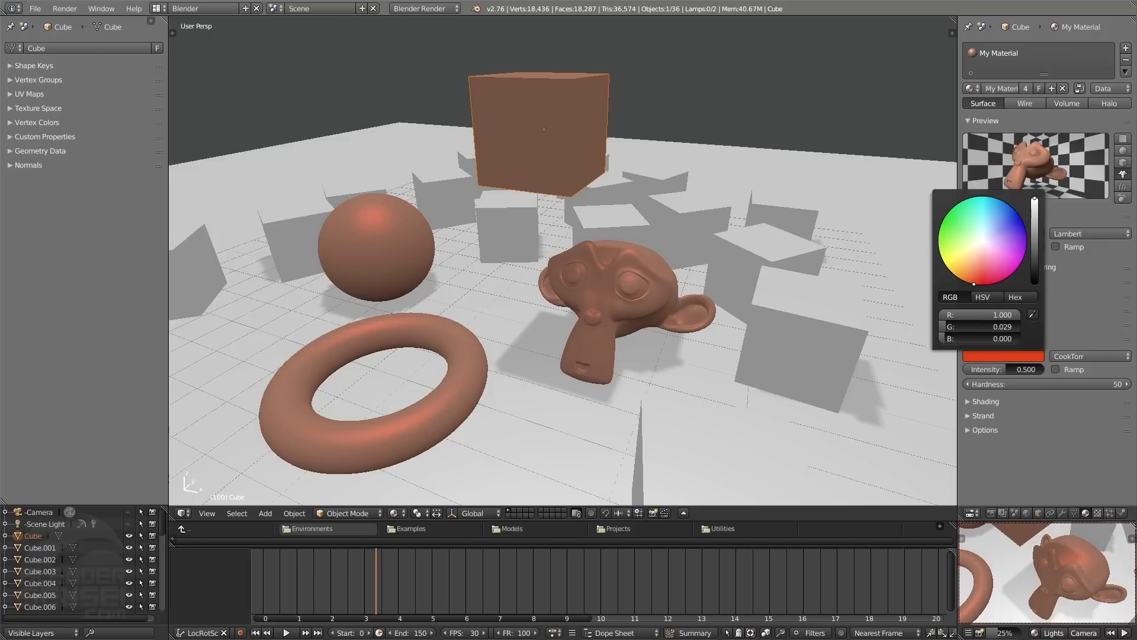
pyautogui.moveTo(642, 287); pyautogui.dragTo(609, 262, button='middle')
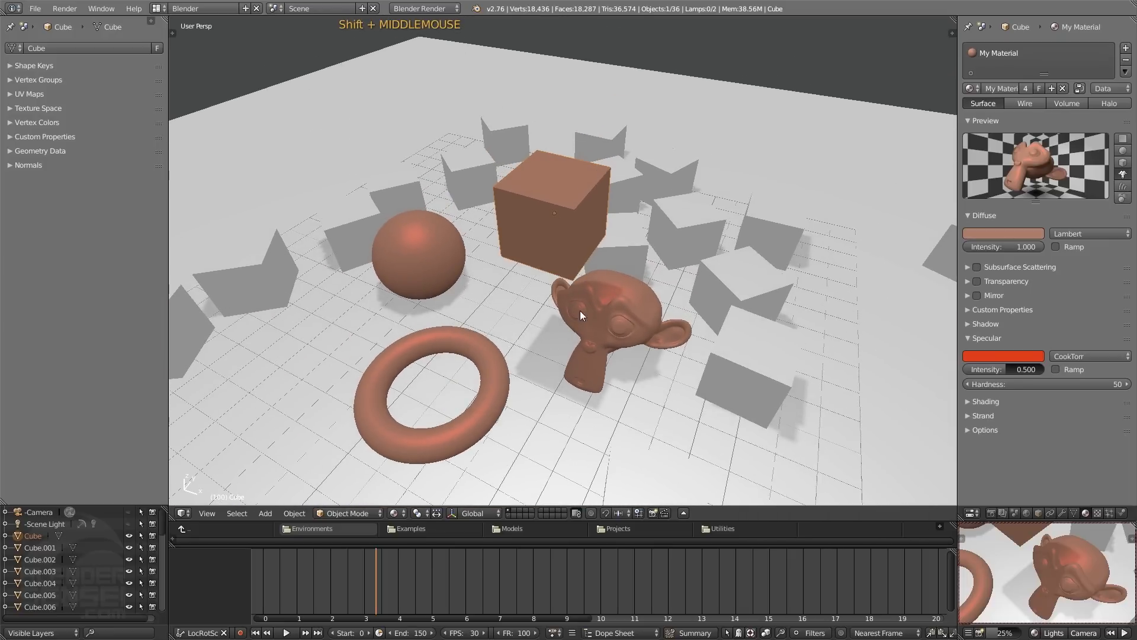
pyautogui.scroll(-3, 575, 290)
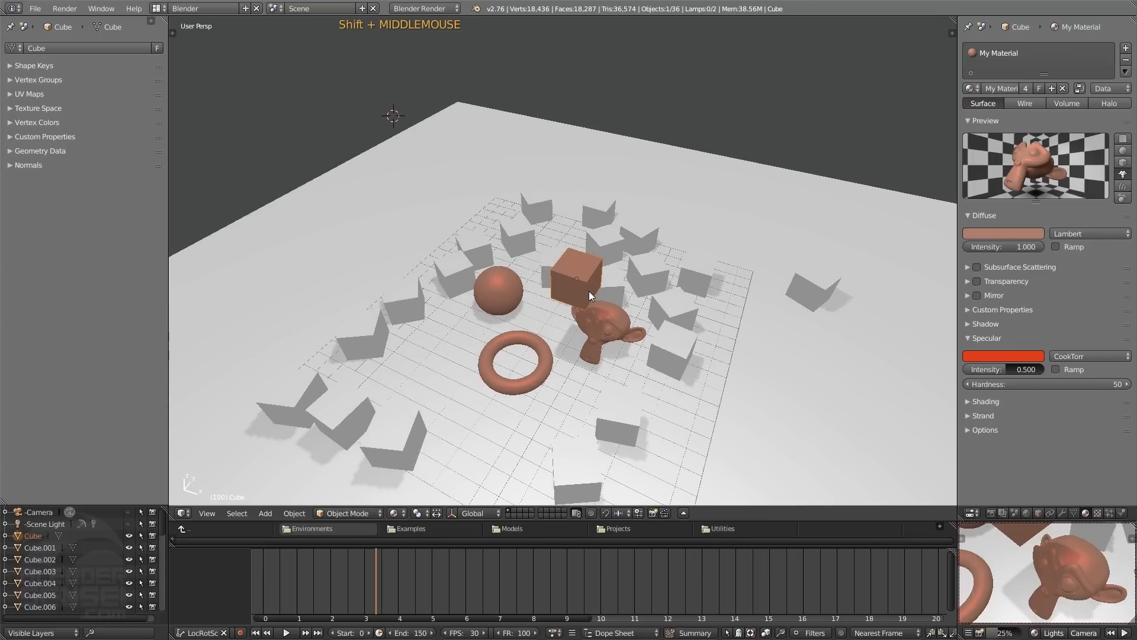
# - Check the items nested under the scene light and make the light visible in the 3D view
pyautogui.click(5, 524)
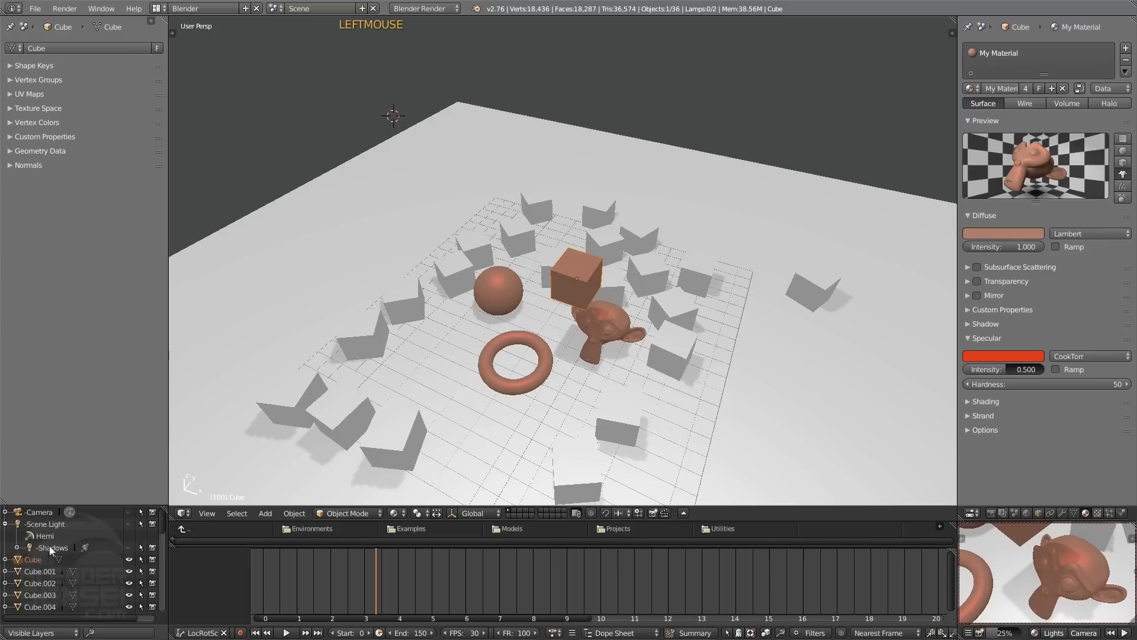
pyautogui.click(5, 523)
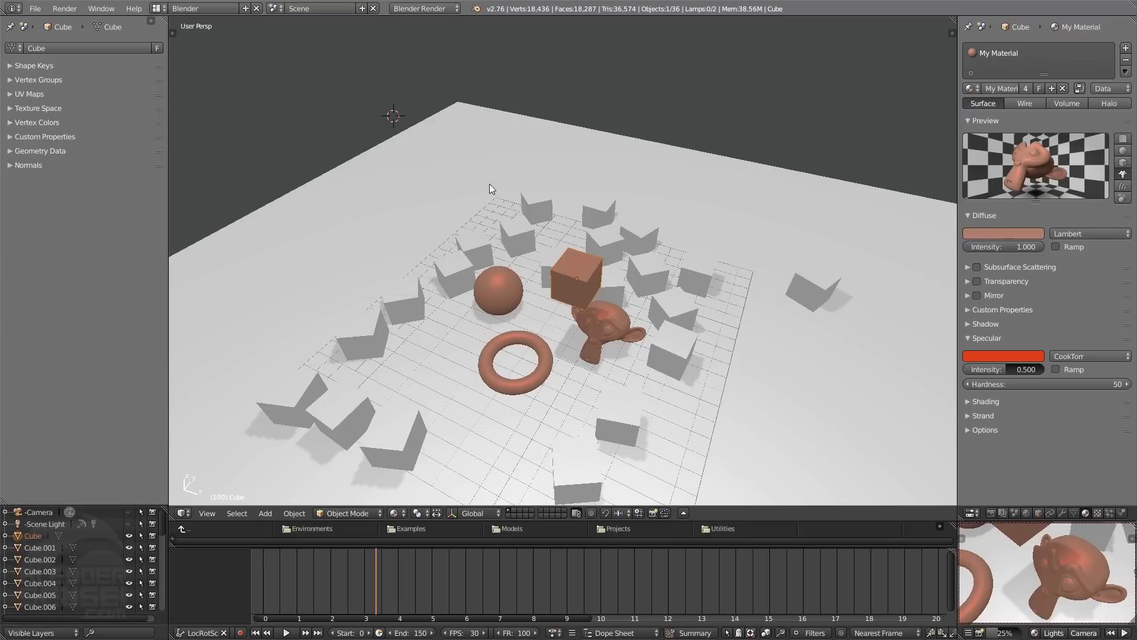
pyautogui.click(129, 525)
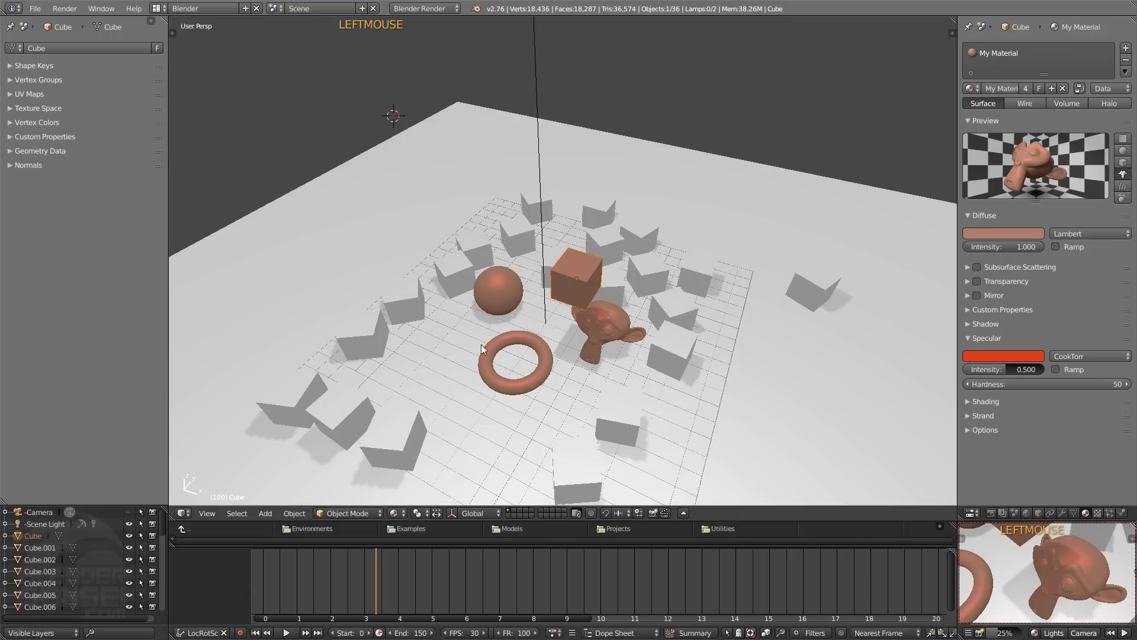
# - Select the hemi scene light, move it down closer to the sample objects and rotate it
pyautogui.scroll(-3, 555, 220)
pyautogui.moveTo(553, 218); pyautogui.dragTo(552, 58, button='middle')
pyautogui.click(552, 58)
pyautogui.moveTo(584, 120); pyautogui.dragTo(588, 158, button='middle')
pyautogui.keyDown('shift'); pyautogui.moveTo(514, 341); pyautogui.dragTo(546, 124, button='middle'); pyautogui.keyUp('shift')
pyautogui.middleClick(537, 408)
pyautogui.press('g')
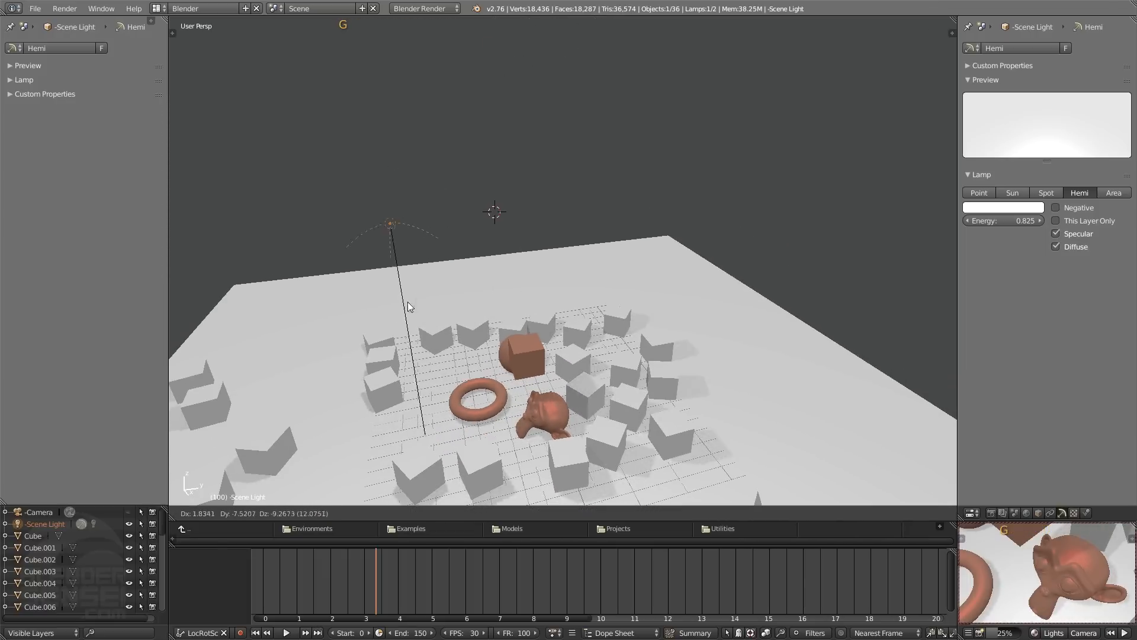
pyautogui.click(444, 337)
pyautogui.press('r')
pyautogui.click(514, 287)
# - Reposition the hemi light over the sample objects and rotate it about 30 degrees to compare the highlights
pyautogui.scroll(2, 480, 350)
pyautogui.keyDown('shift'); pyautogui.moveTo(486, 342); pyautogui.dragTo(507, 201, button='middle'); pyautogui.keyUp('shift')
pyautogui.moveTo(486, 260); pyautogui.dragTo(564, 210, button='middle')
pyautogui.press('g')
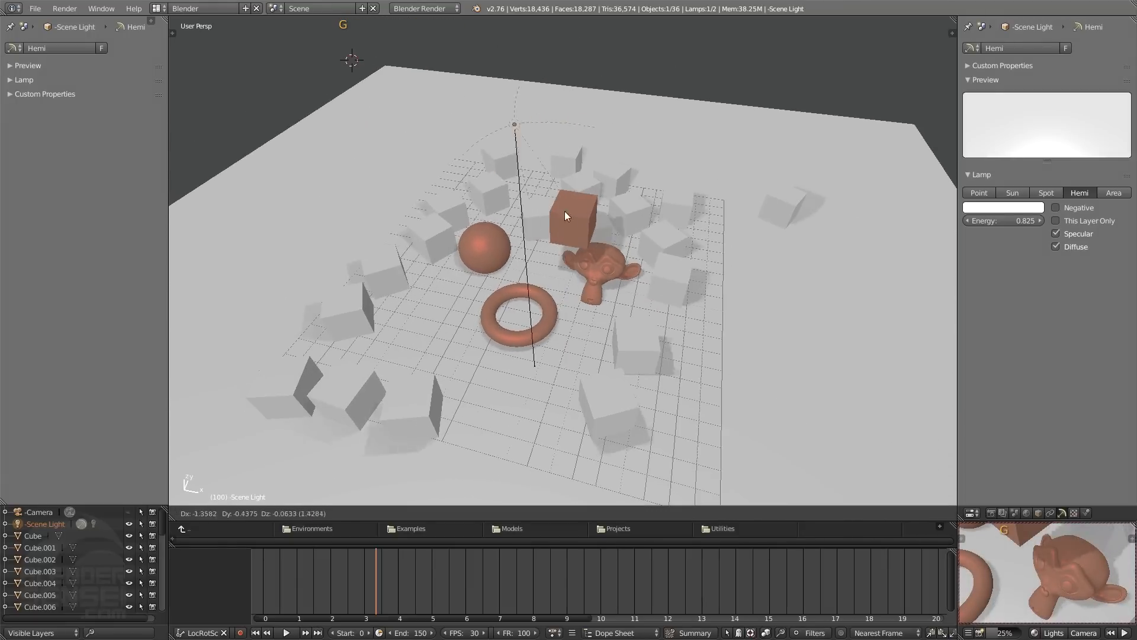
pyautogui.click(691, 248)
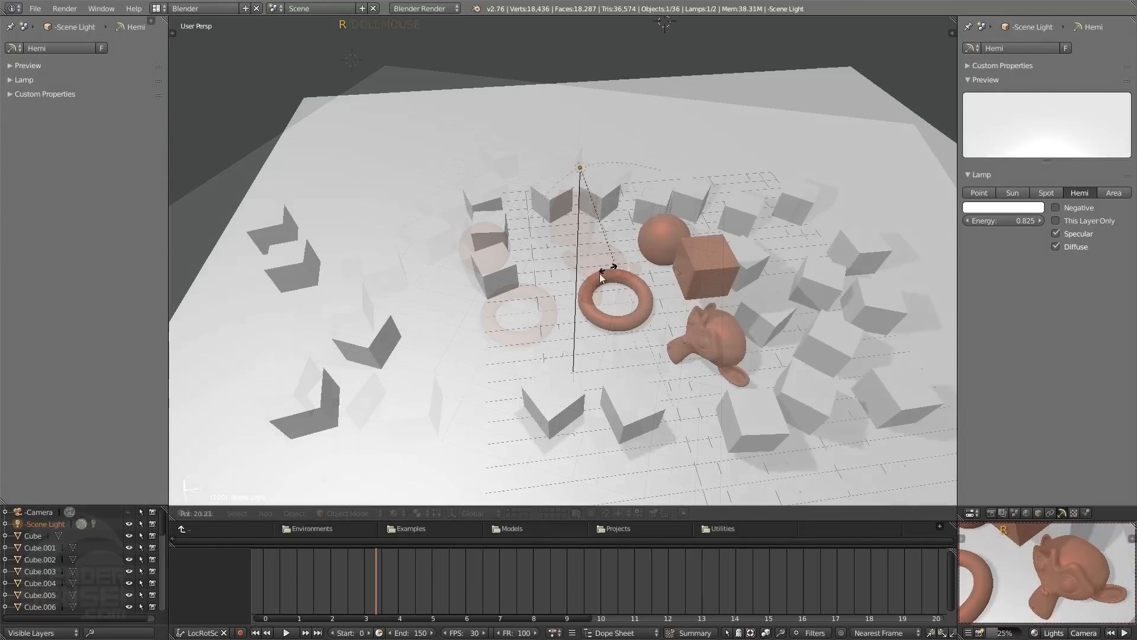
pyautogui.press('r')
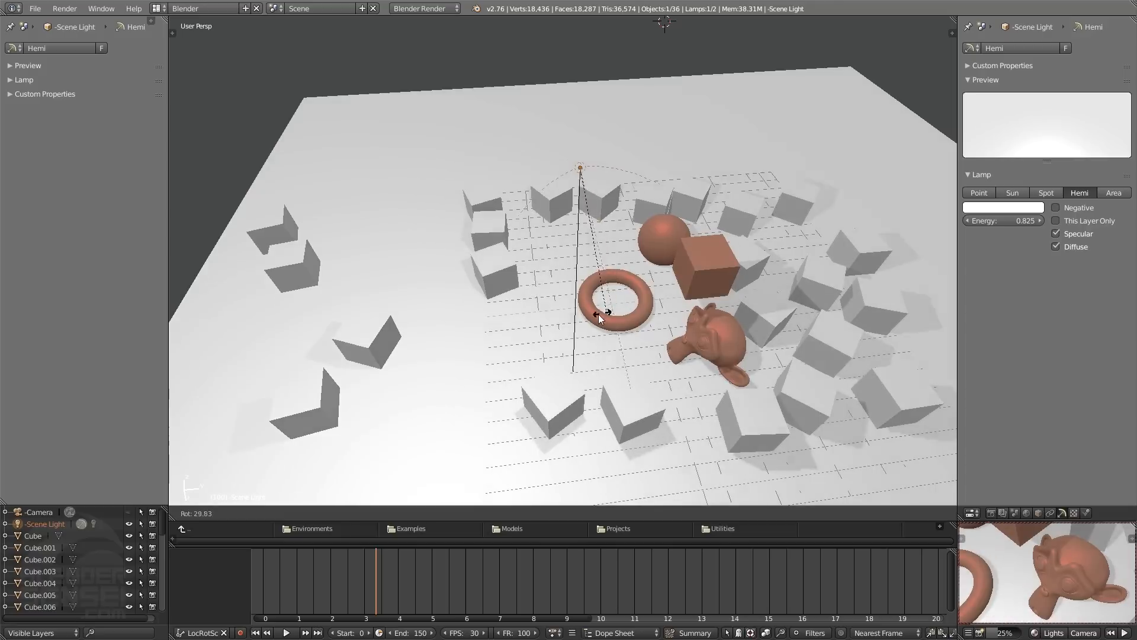
pyautogui.click(600, 320)
# - Raise the hemi light high above the sample objects and hide it from the 3D view
pyautogui.moveTo(600, 320); pyautogui.dragTo(596, 290, button='middle')
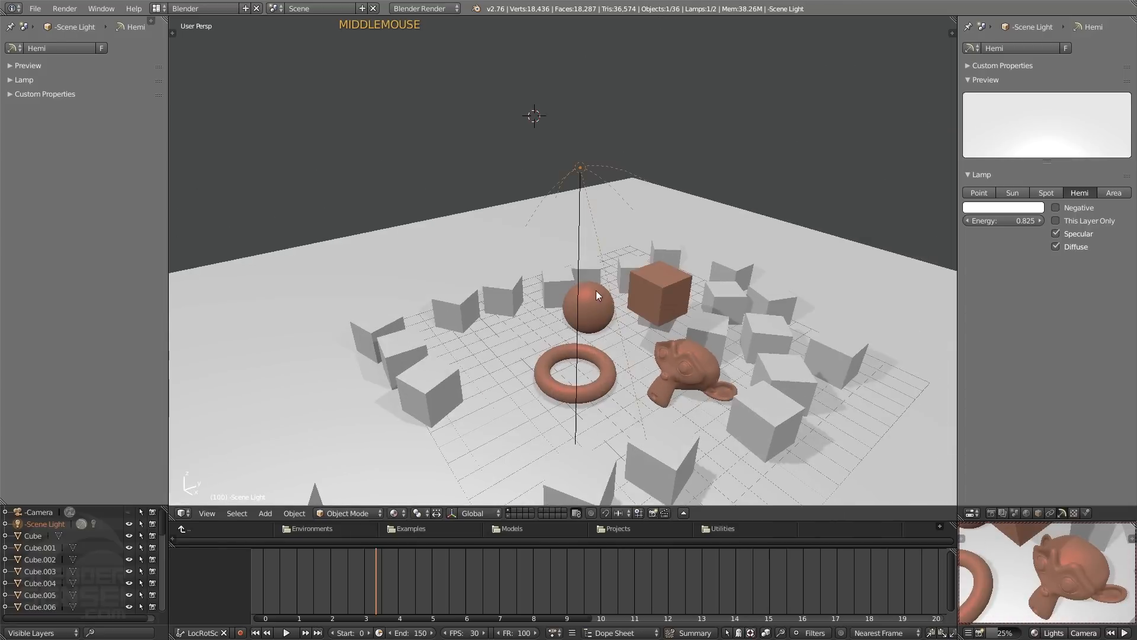
pyautogui.press('g')
pyautogui.click(613, 105)
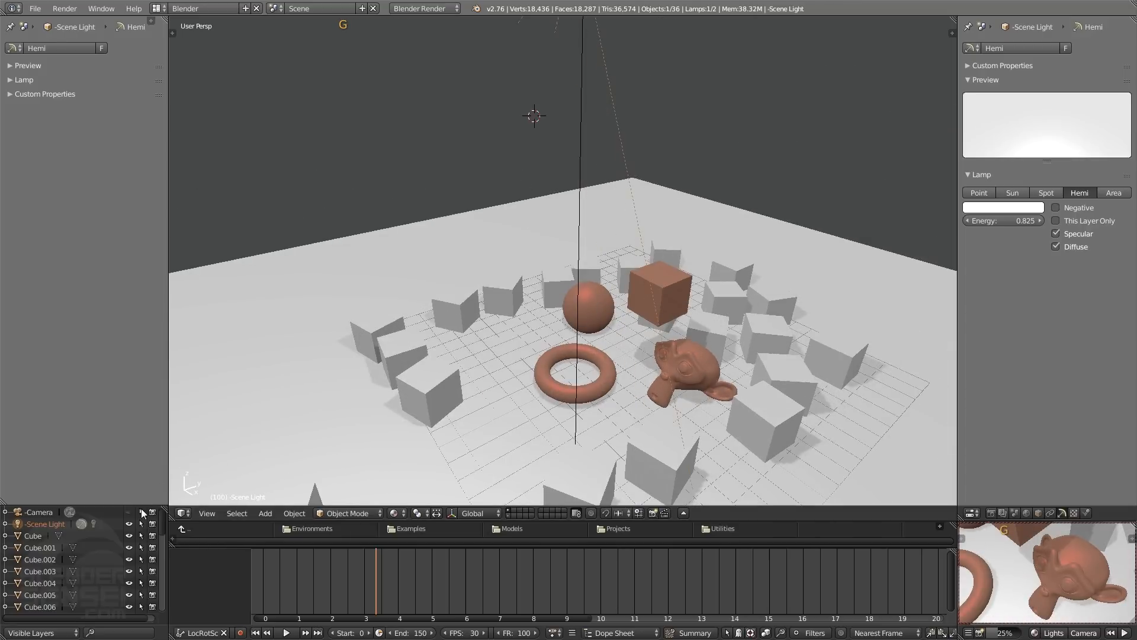
pyautogui.click(129, 523)
pyautogui.scroll(-2, 477, 338)
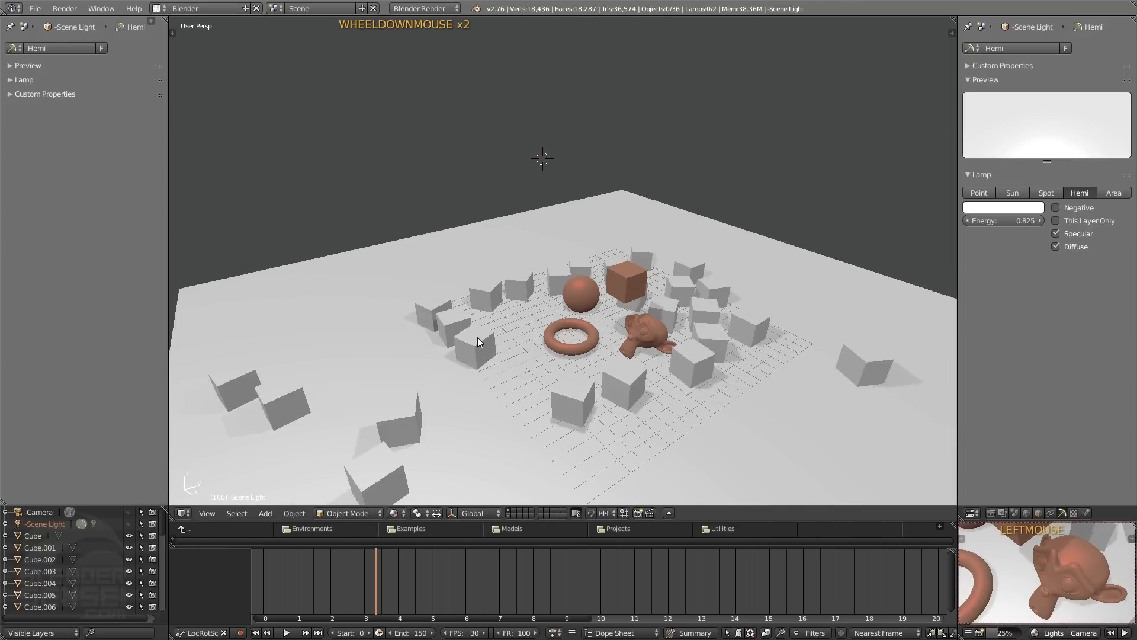
# - Select the monkey head and set its material's specular colour to white by raising green and blue to 1.000
pyautogui.scroll(3, 629, 330)
pyautogui.moveTo(629, 330); pyautogui.dragTo(625, 296, button='middle')
pyautogui.keyDown('shift'); pyautogui.moveTo(625, 297); pyautogui.dragTo(655, 296, button='middle'); pyautogui.keyUp('shift')
pyautogui.click(715, 258)
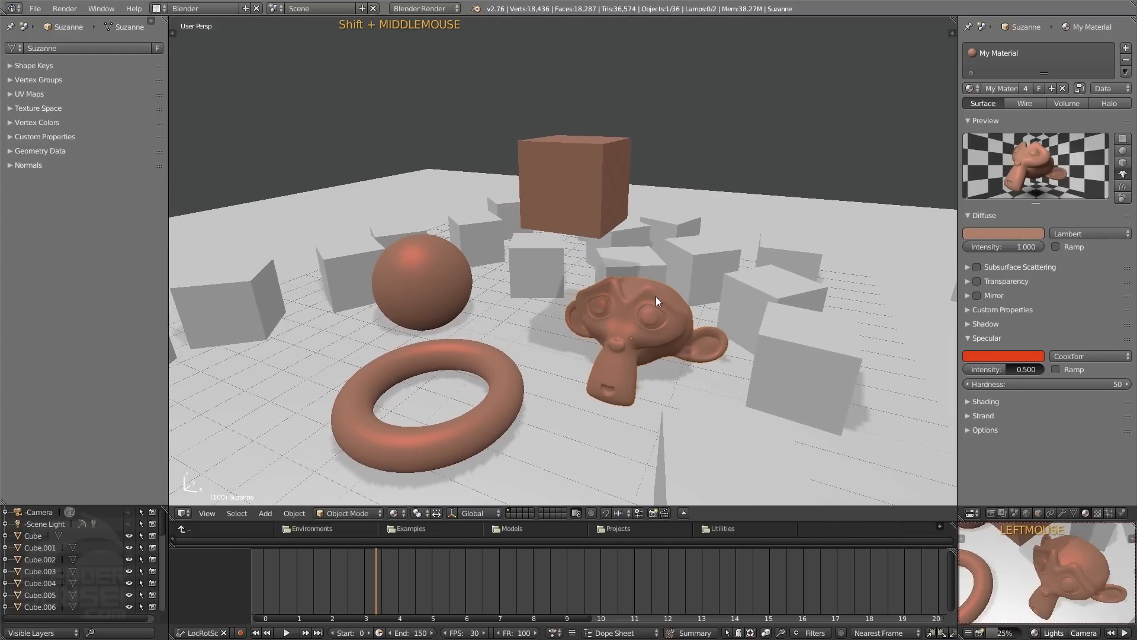
pyautogui.click(999, 353)
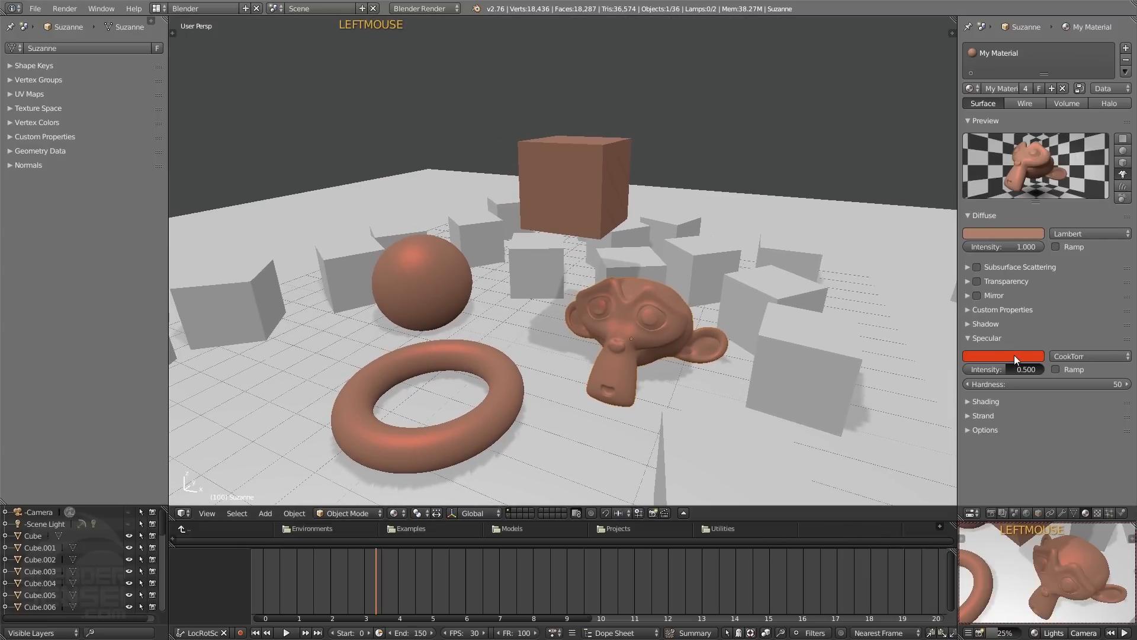
pyautogui.click(1010, 356)
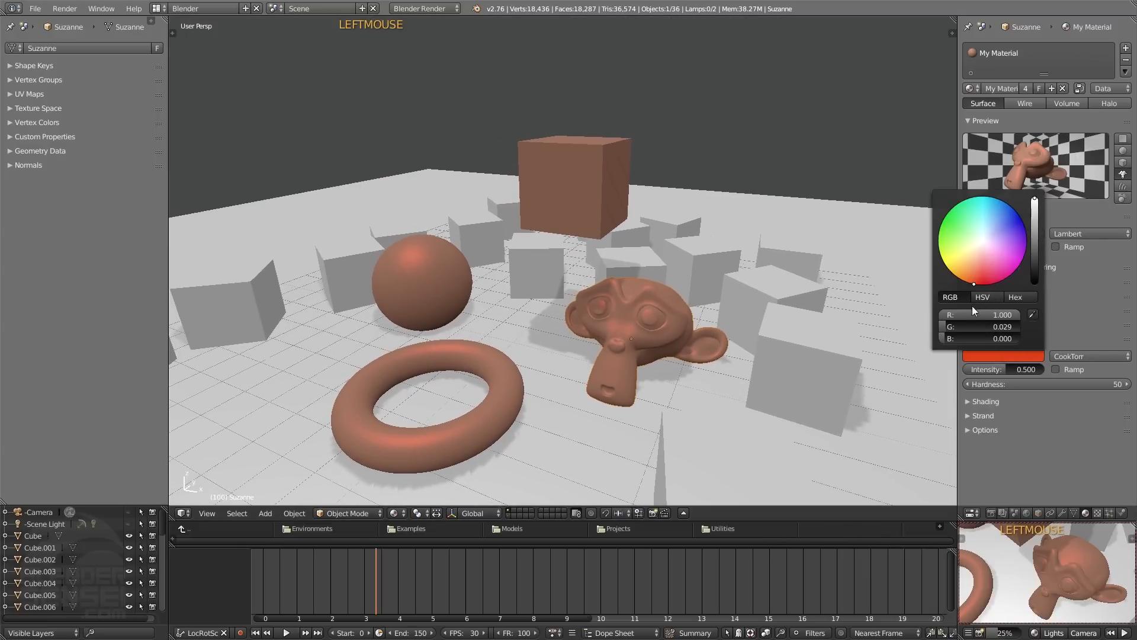
pyautogui.moveTo(943, 325); pyautogui.dragTo(1018, 325)
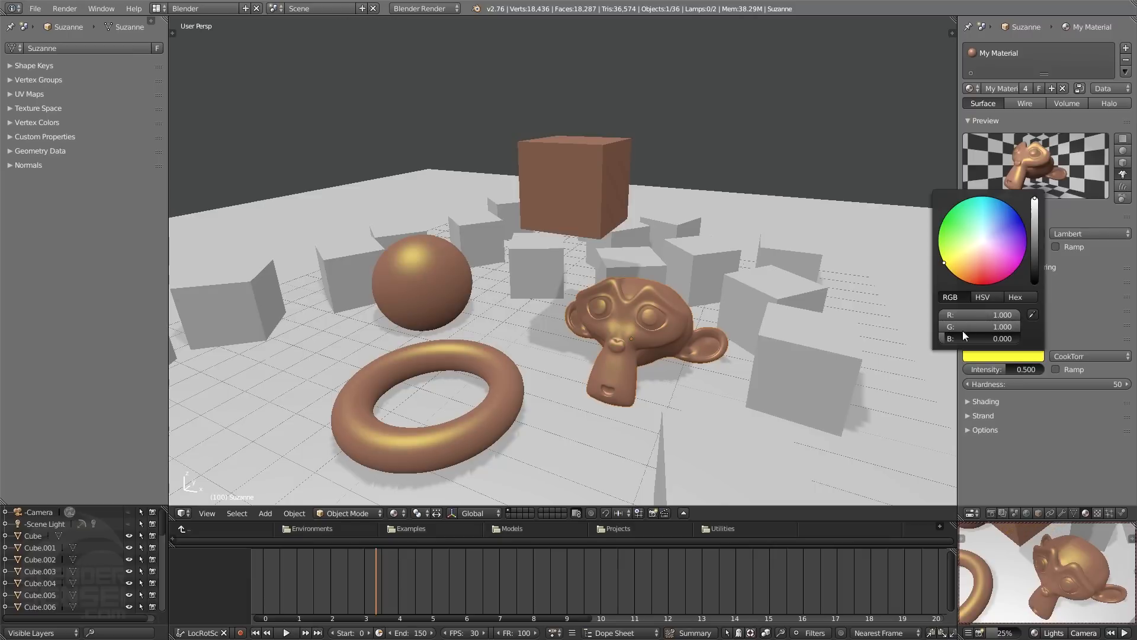
pyautogui.moveTo(947, 339); pyautogui.dragTo(1022, 336)
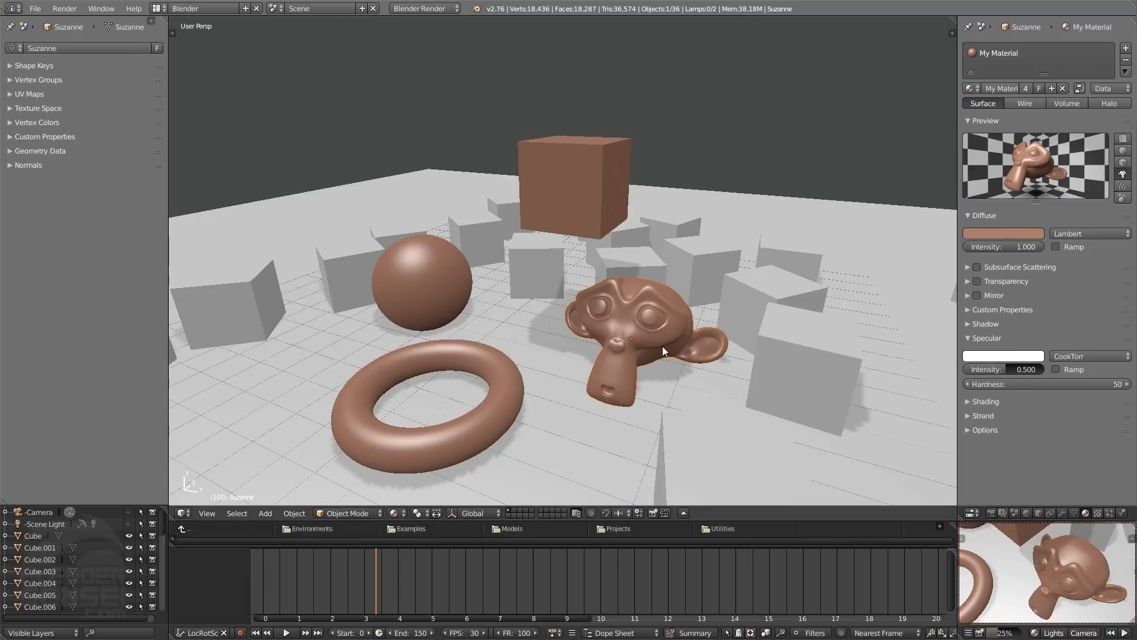
# - Try the Blinn specular shader model on the material and restore CookTorr
pyautogui.moveTo(662, 346); pyautogui.dragTo(664, 272, button='middle')
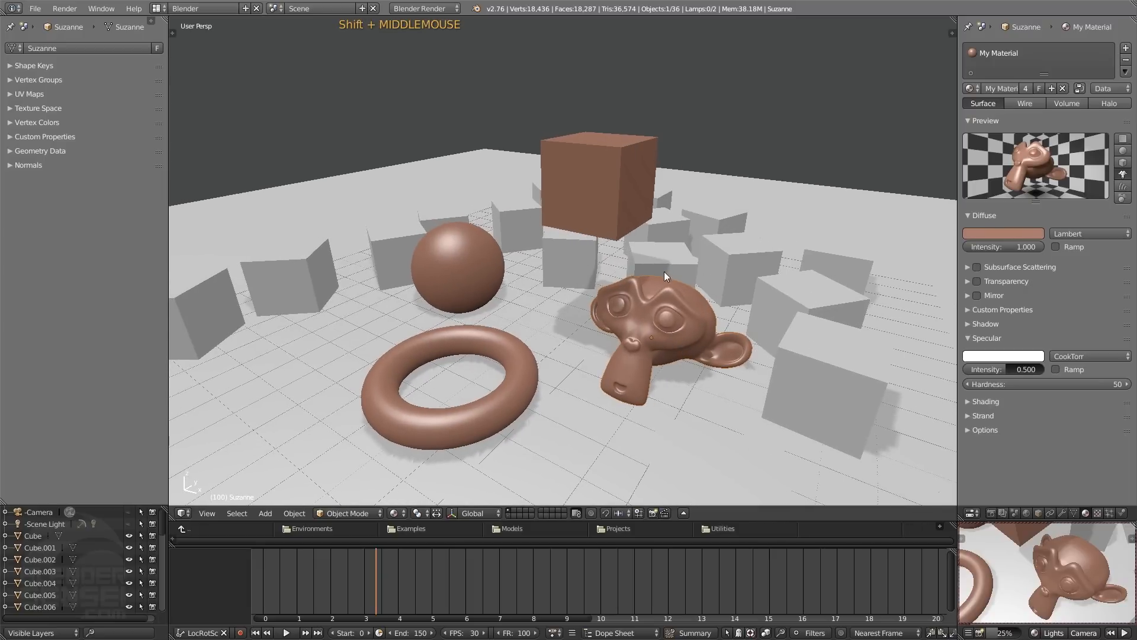
pyautogui.moveTo(660, 329)
pyautogui.mouseDown(button='middle')
pyautogui.moveTo(671, 333)
pyautogui.moveTo(655, 334)
pyautogui.mouseUp(button='middle')
pyautogui.click(1091, 355)
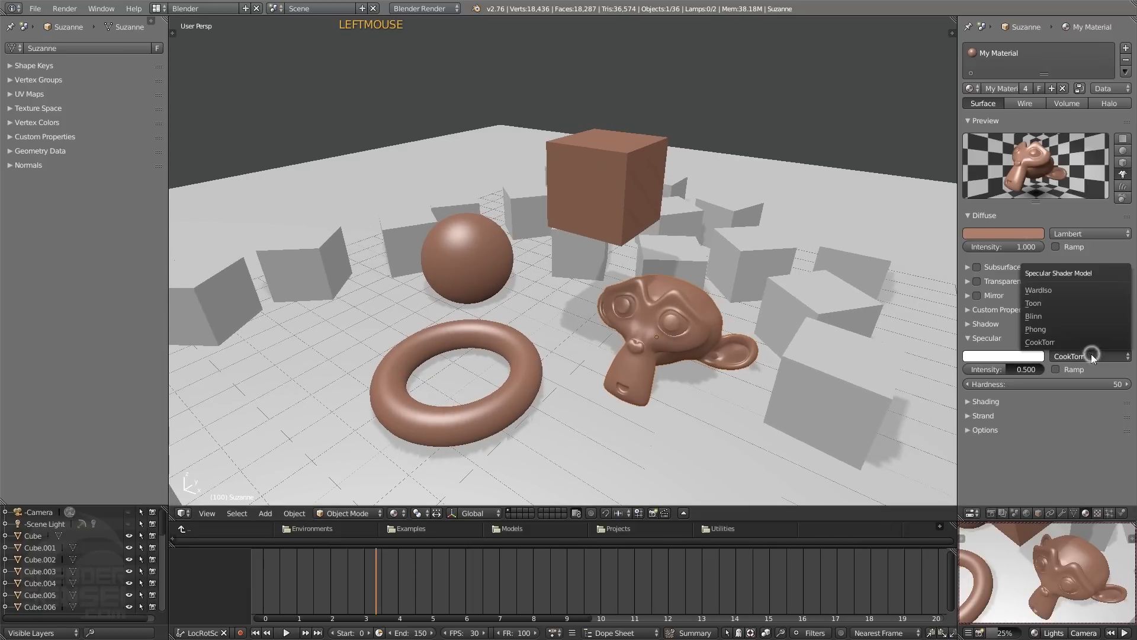
pyautogui.click(1093, 233)
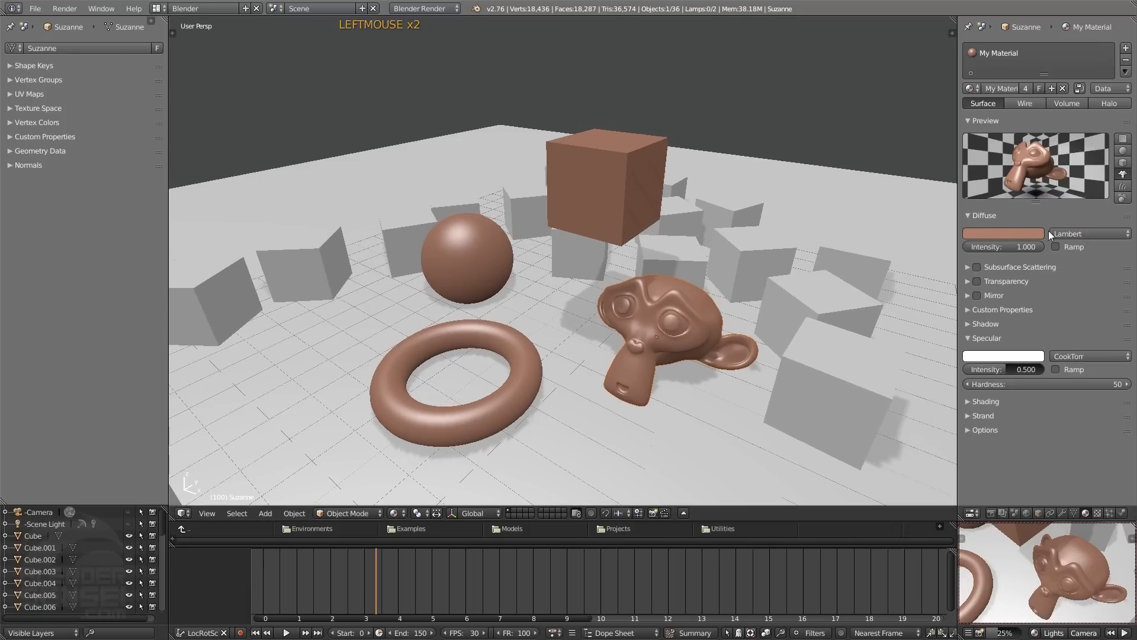
pyautogui.click(1091, 358)
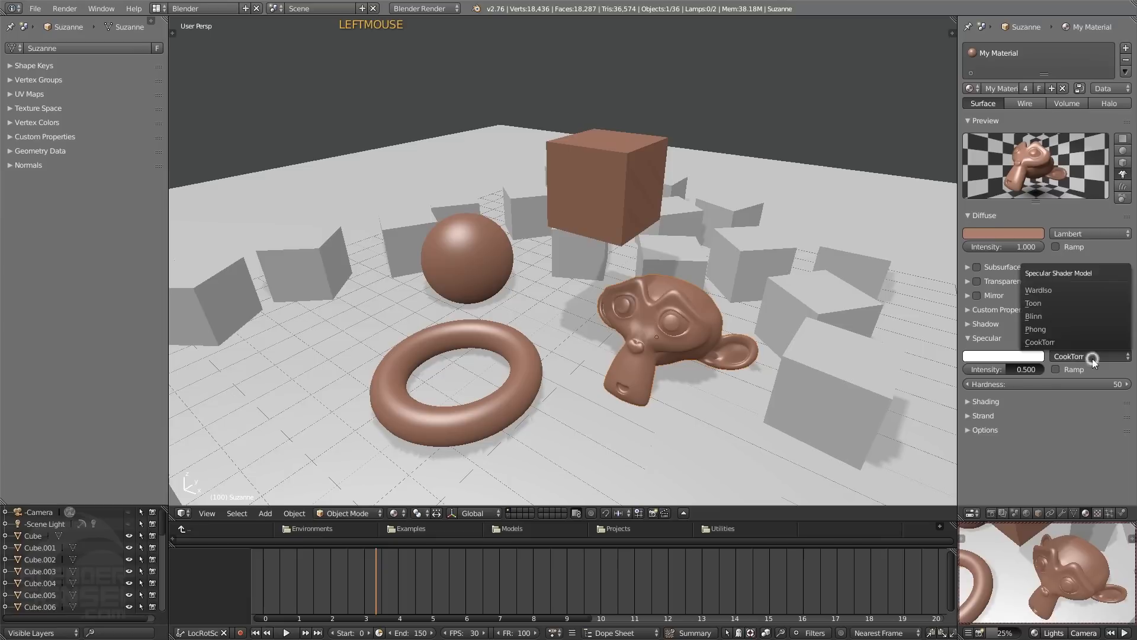
pyautogui.click(1079, 315)
pyautogui.click(1083, 356)
pyautogui.click(1066, 338)
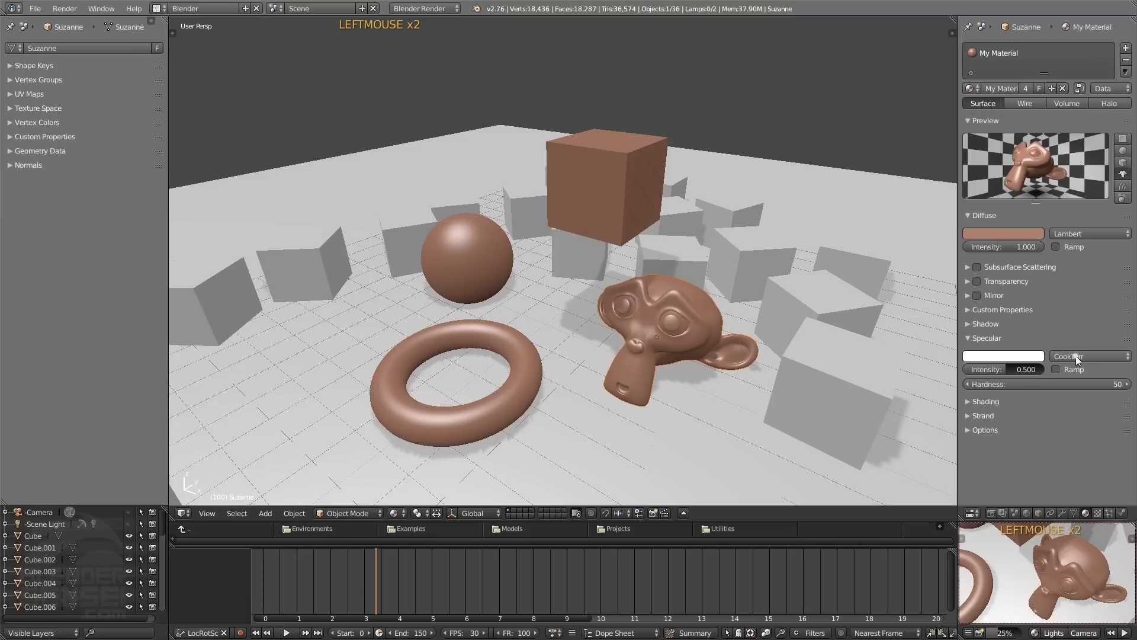
pyautogui.click(1077, 357)
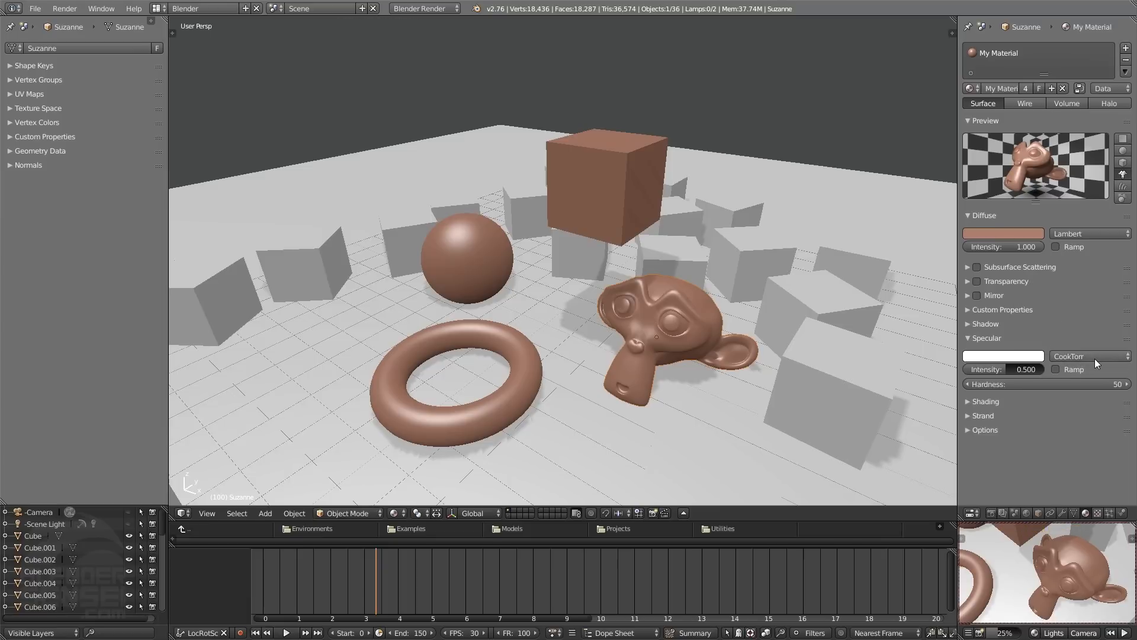
# - Try a specular intensity of 0 on the material, and set the intensity to 1
pyautogui.moveTo(1034, 369); pyautogui.dragTo(977, 369)
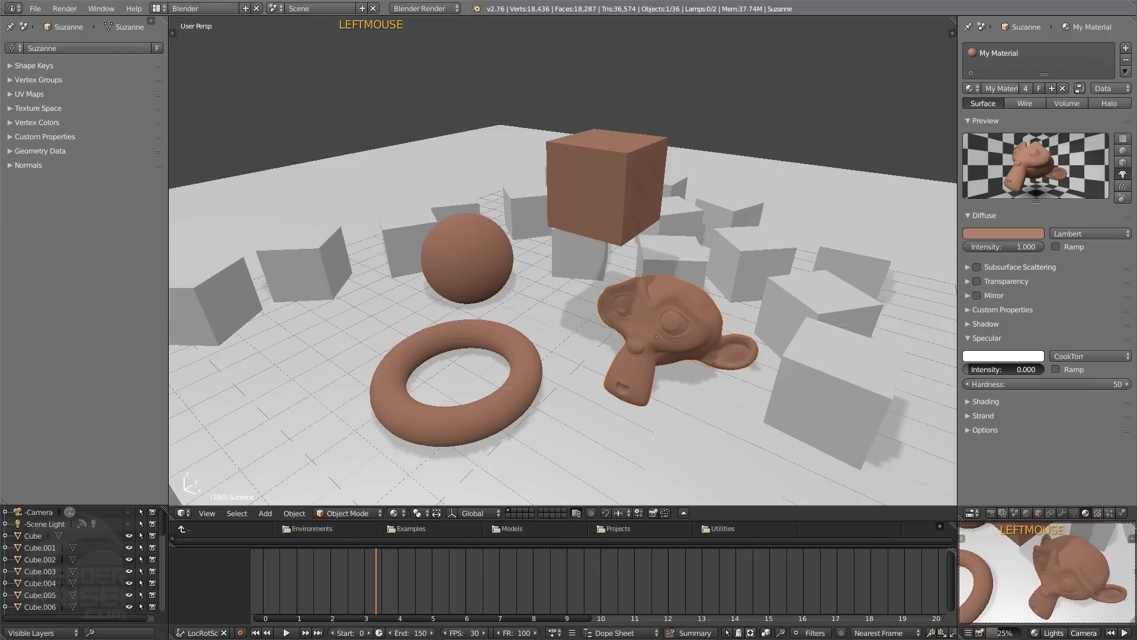
pyautogui.moveTo(696, 322)
pyautogui.mouseDown(button='middle')
pyautogui.moveTo(649, 348)
pyautogui.moveTo(695, 345)
pyautogui.mouseUp(button='middle')
pyautogui.moveTo(969, 372); pyautogui.dragTo(1044, 369)
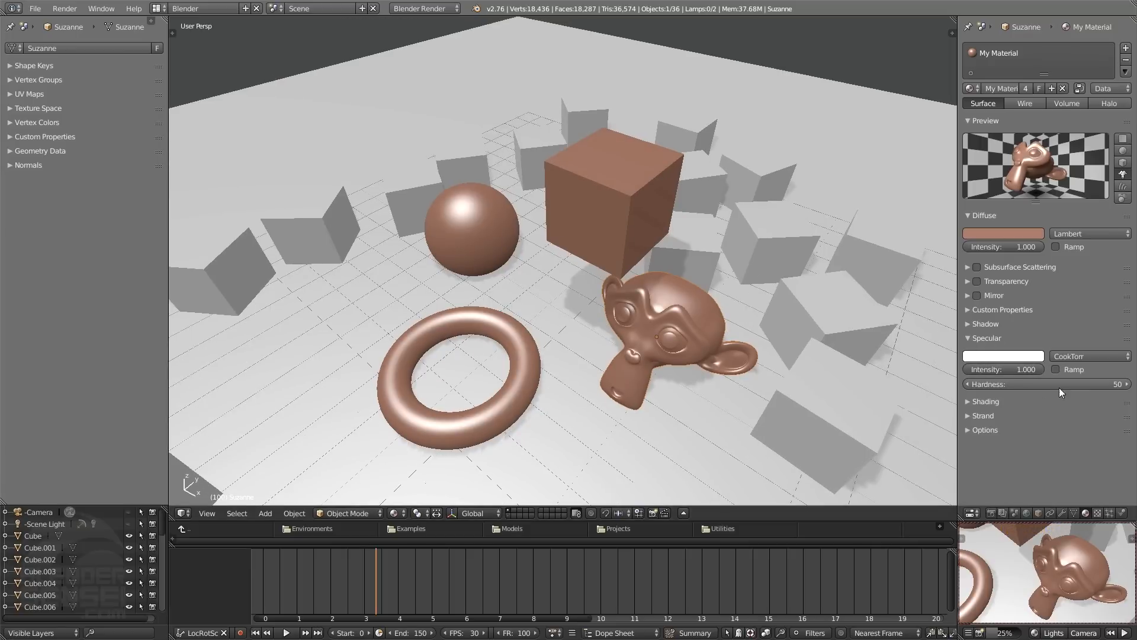
# - Compare lower and higher specular hardness on the sample objects, and set the hardness to 81
pyautogui.keyDown('shift'); pyautogui.moveTo(818, 398); pyautogui.dragTo(724, 291, button='middle'); pyautogui.keyUp('shift')
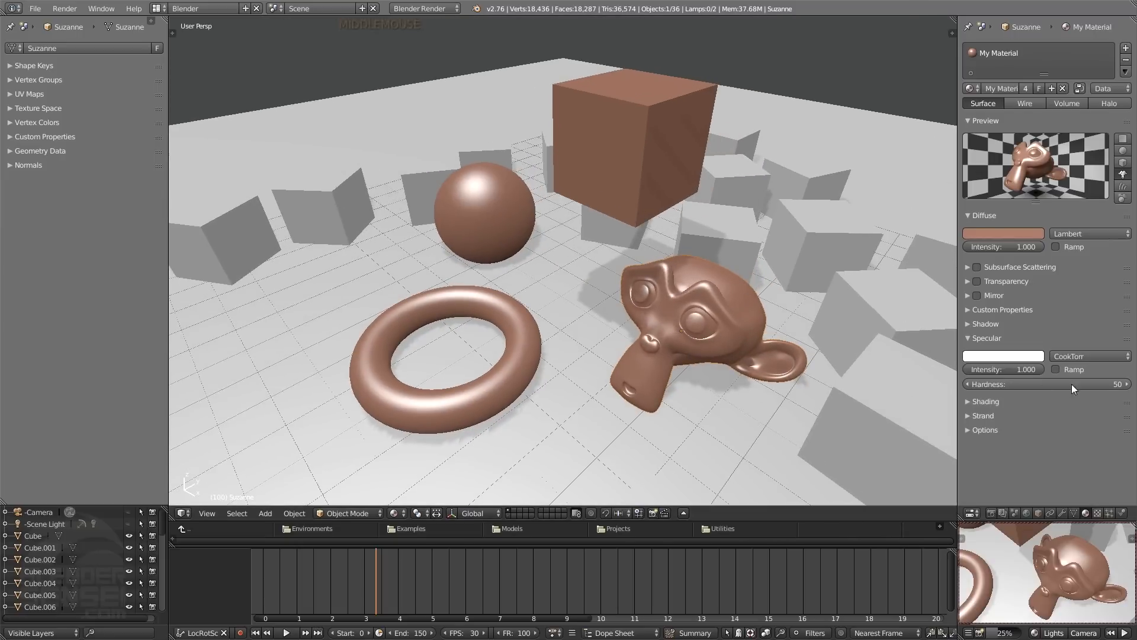
pyautogui.moveTo(1107, 385); pyautogui.dragTo(1010, 385)
pyautogui.moveTo(618, 325); pyautogui.dragTo(824, 354, button='middle')
pyautogui.moveTo(1032, 385); pyautogui.dragTo(1125, 385)
pyautogui.keyDown('shift'); pyautogui.moveTo(727, 289); pyautogui.dragTo(713, 337, button='middle'); pyautogui.keyUp('shift')
pyautogui.moveTo(993, 385); pyautogui.dragTo(909, 386)
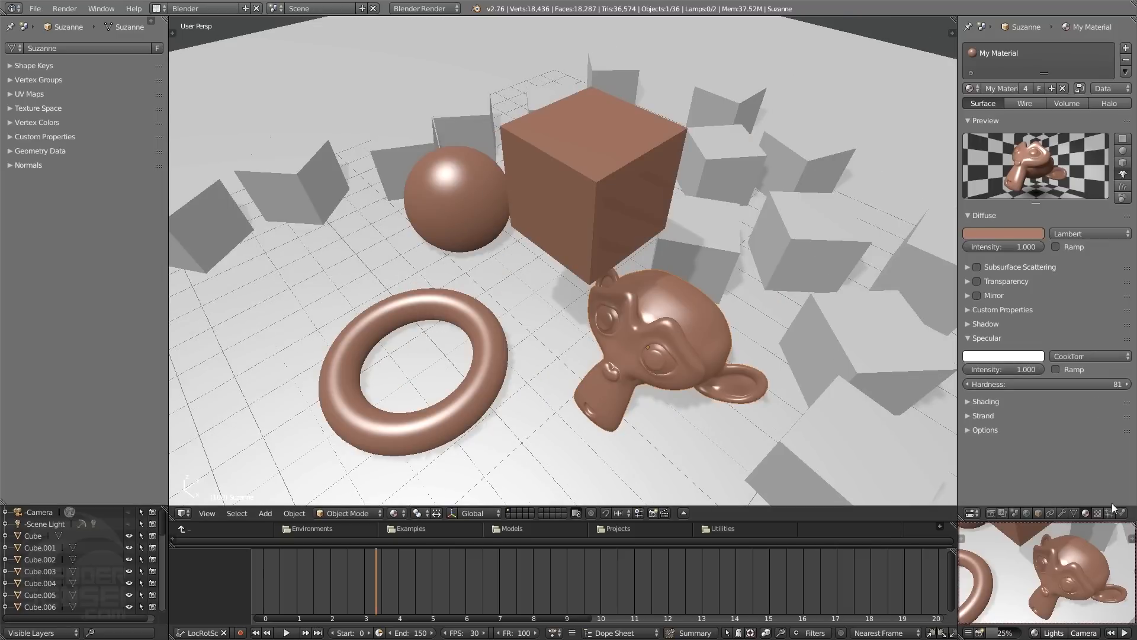
# - Glance at the texture settings, return to the material, and expand Shading with Specular collapsed
pyautogui.click(1098, 513)
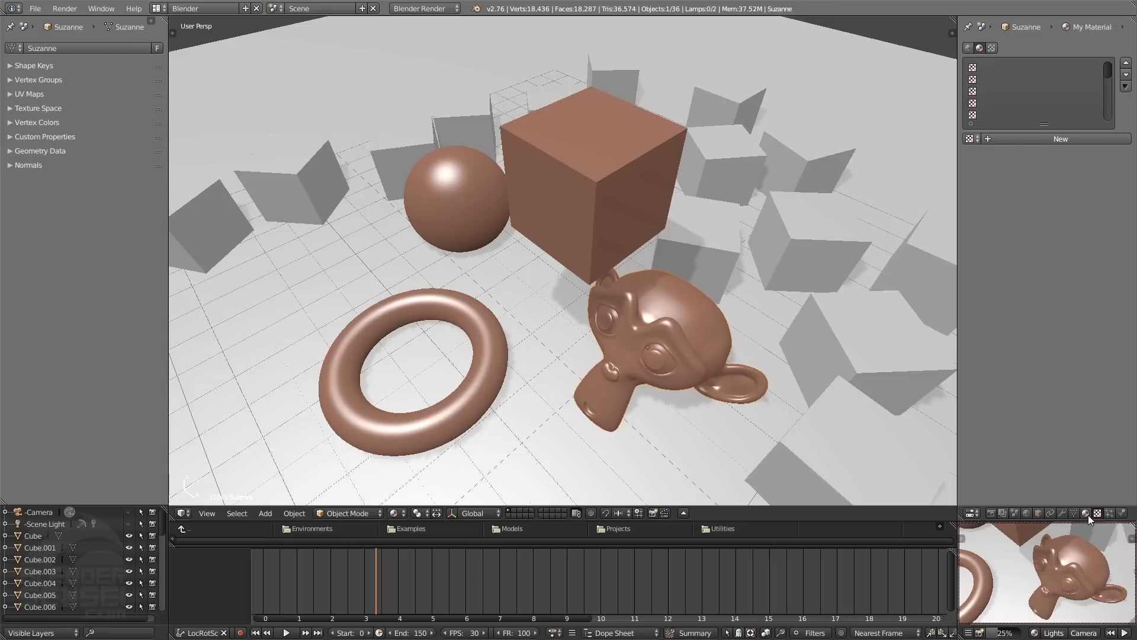
pyautogui.click(1086, 513)
pyautogui.click(969, 352)
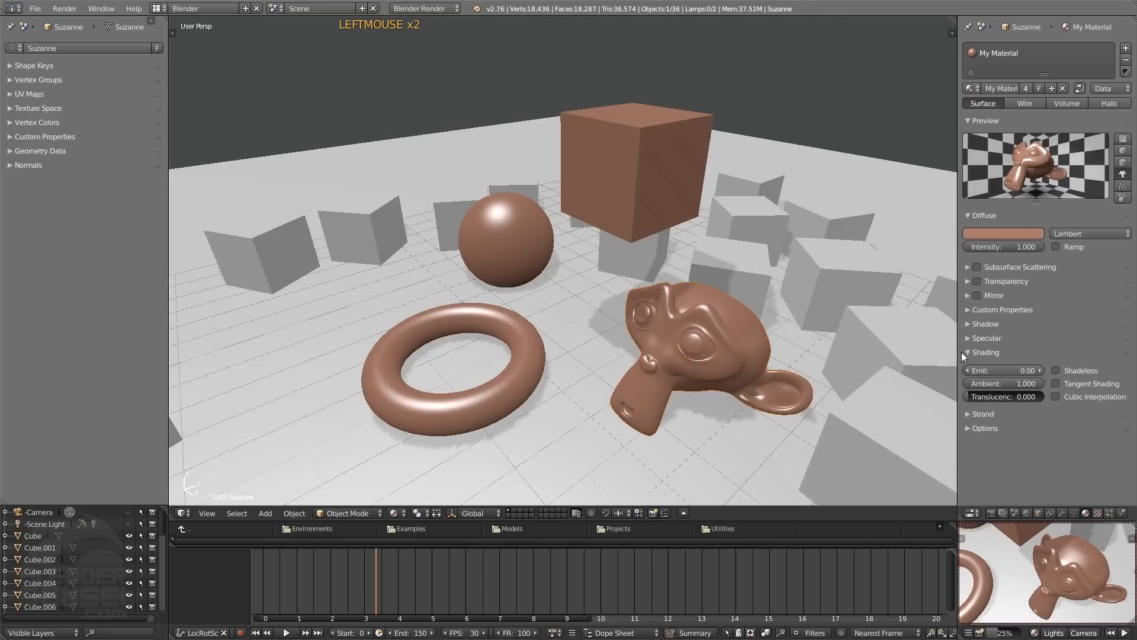
# - Set the material's Emit to 1.76 and inspect the glow on the sample objects
pyautogui.keyDown('shift'); pyautogui.moveTo(812, 364); pyautogui.dragTo(784, 357, button='middle'); pyautogui.keyUp('shift')
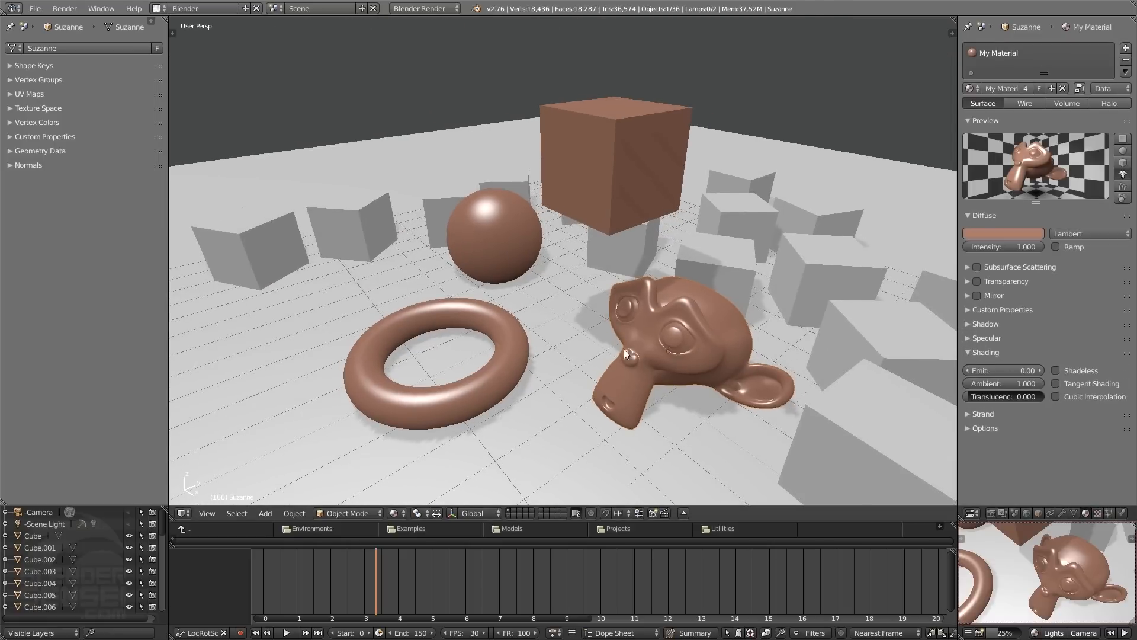
pyautogui.moveTo(624, 350); pyautogui.dragTo(680, 367, button='middle')
pyautogui.scroll(2, 680, 368)
pyautogui.keyDown('shift'); pyautogui.moveTo(715, 402); pyautogui.dragTo(650, 402, button='middle'); pyautogui.keyUp('shift')
pyautogui.moveTo(744, 359)
pyautogui.mouseDown(button='middle')
pyautogui.moveTo(723, 374)
pyautogui.moveTo(744, 346)
pyautogui.moveTo(821, 358)
pyautogui.mouseUp(button='middle')
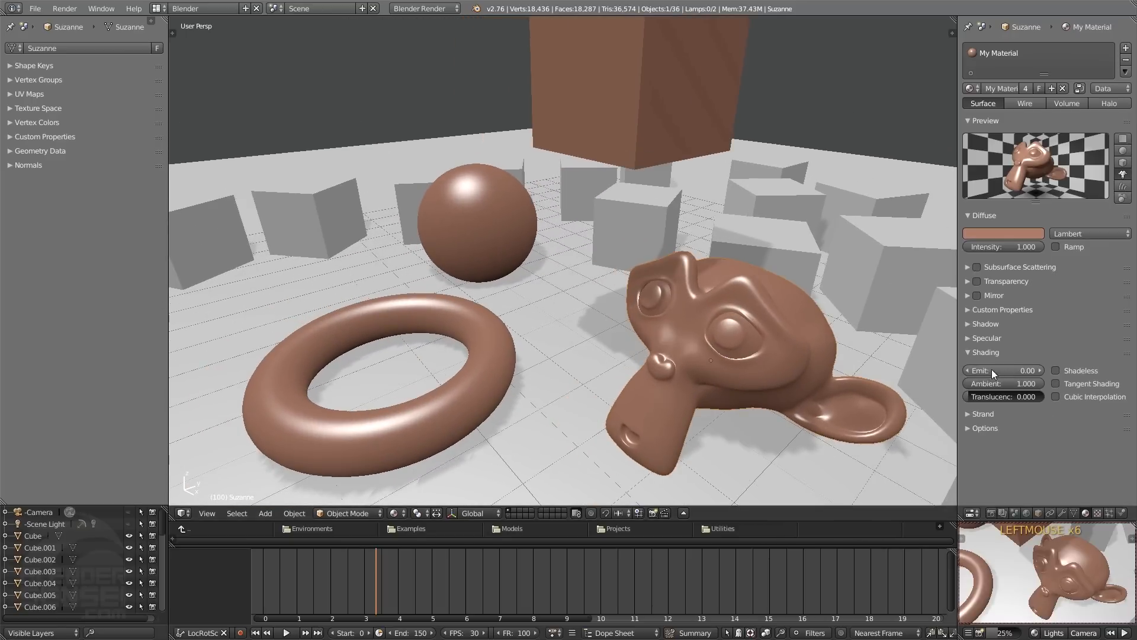
pyautogui.scroll(-2, 795, 335)
pyautogui.keyDown('shift'); pyautogui.moveTo(795, 335); pyautogui.dragTo(826, 337, button='middle'); pyautogui.keyUp('shift')
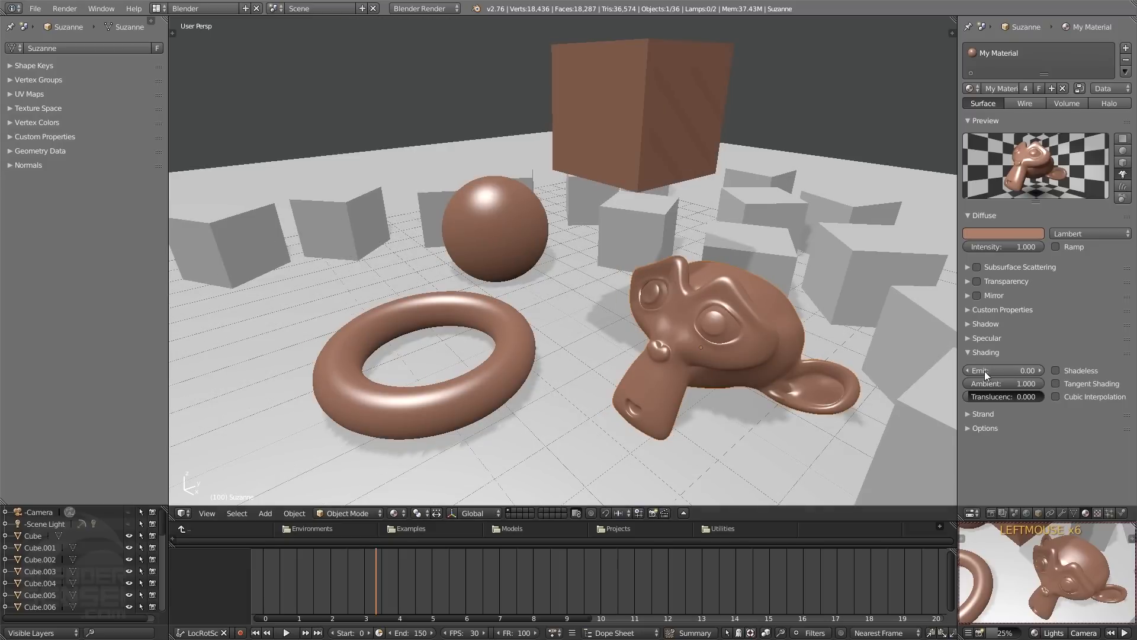
pyautogui.moveTo(984, 371); pyautogui.dragTo(1046, 371)
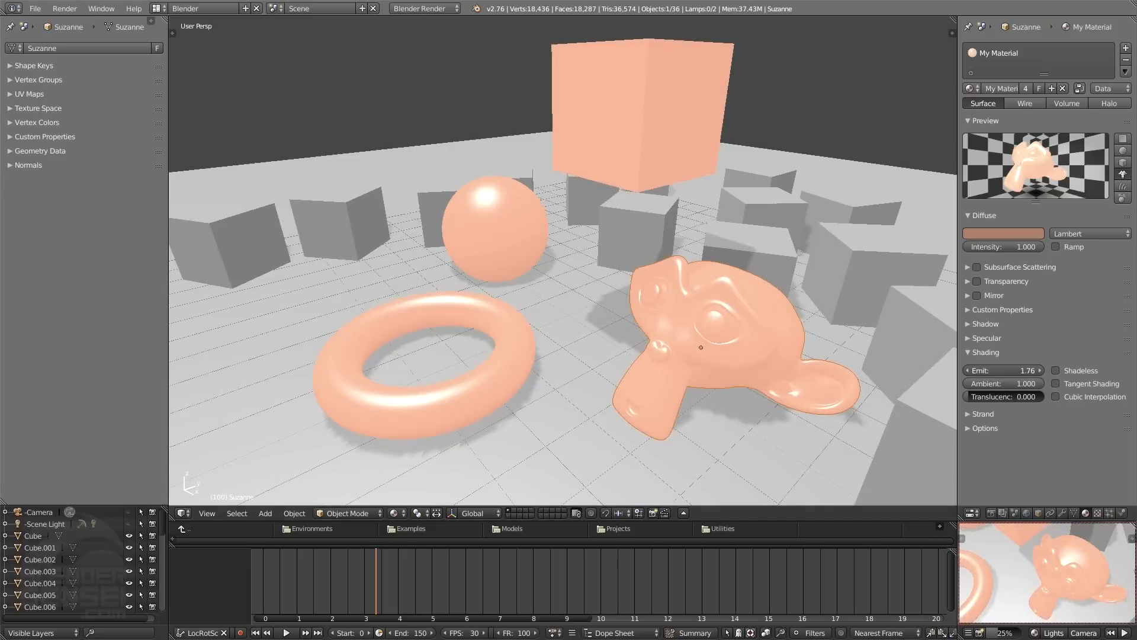
pyautogui.scroll(-2, 712, 300)
pyautogui.keyDown('shift'); pyautogui.moveTo(632, 100); pyautogui.dragTo(643, 126, button='middle'); pyautogui.keyUp('shift')
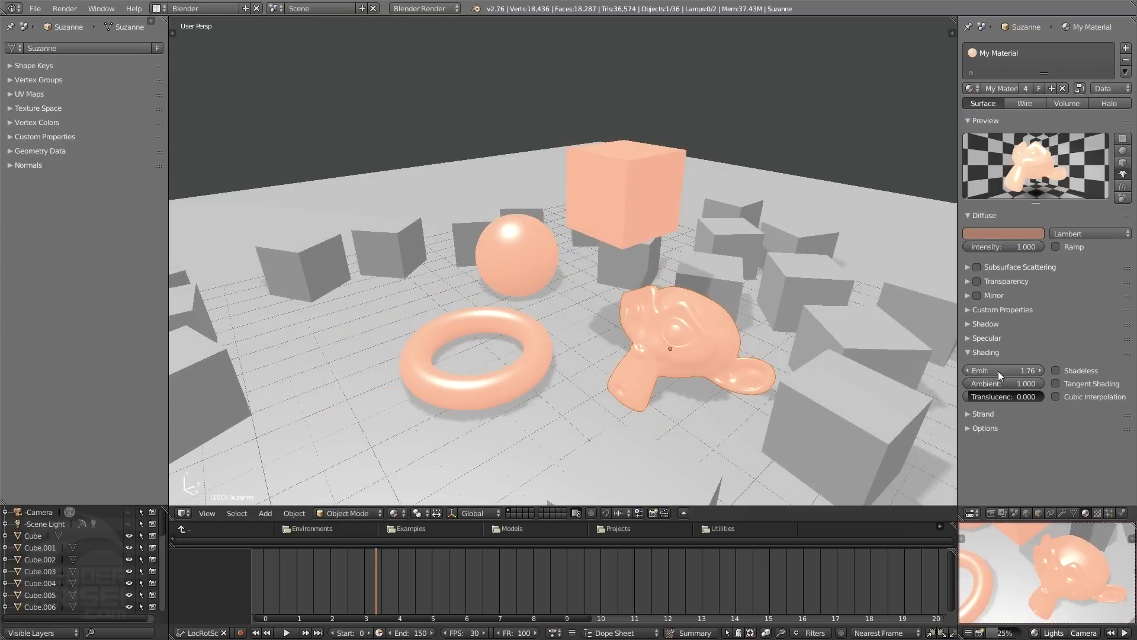
# - Examine the glowing sample objects up close and briefly compare them in rendered shading in the small viewport
pyautogui.scroll(2, 771, 329)
pyautogui.keyDown('shift'); pyautogui.moveTo(773, 325); pyautogui.dragTo(664, 313, button='middle'); pyautogui.keyUp('shift')
pyautogui.moveTo(724, 352); pyautogui.dragTo(650, 375, button='middle')
pyautogui.moveTo(656, 291)
pyautogui.mouseDown(button='middle')
pyautogui.moveTo(699, 286)
pyautogui.moveTo(654, 294)
pyautogui.mouseUp(button='middle')
pyautogui.moveTo(1033, 566); pyautogui.dragTo(1042, 523, button='middle')
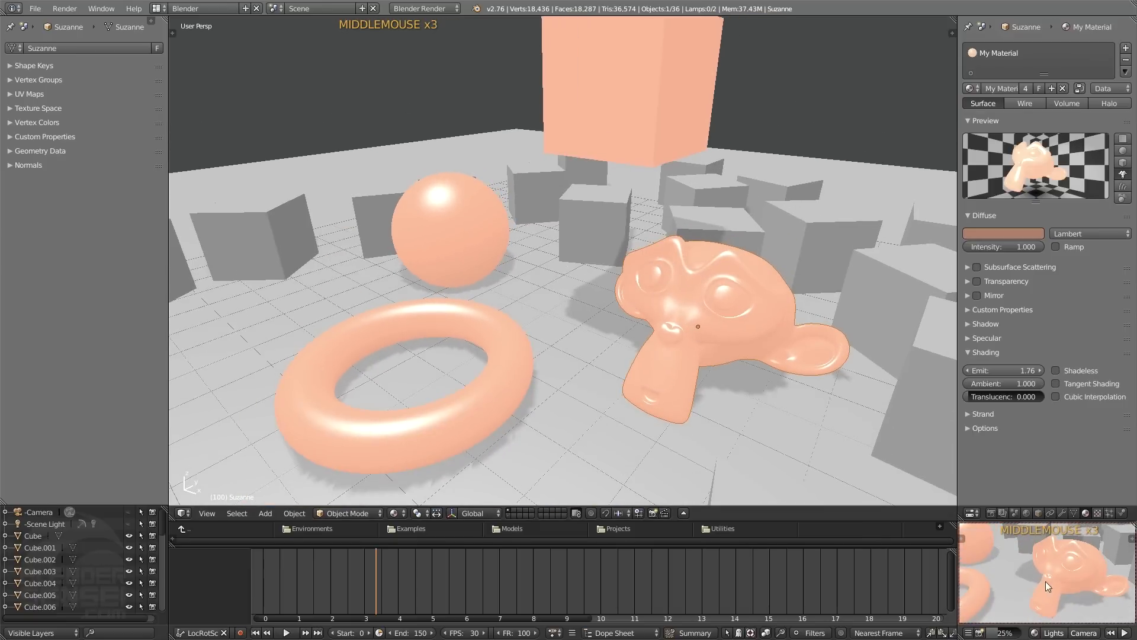
pyautogui.keyDown('shift'); pyautogui.moveTo(1046, 582); pyautogui.dragTo(1037, 580, button='middle'); pyautogui.keyUp('shift')
pyautogui.click(1035, 633)
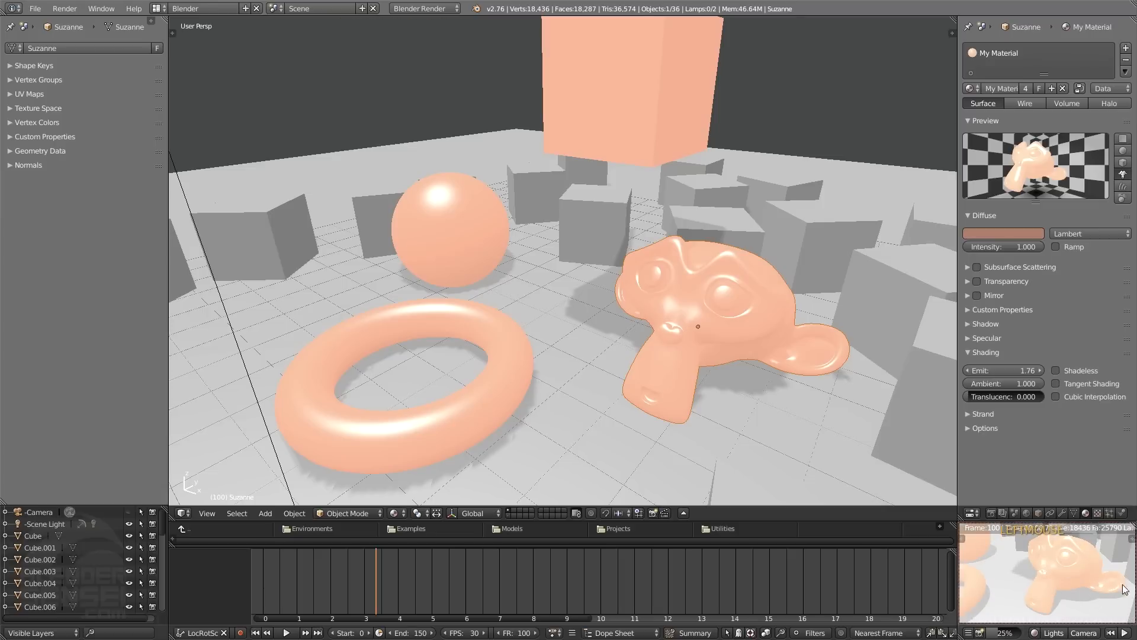
pyautogui.click(1034, 632)
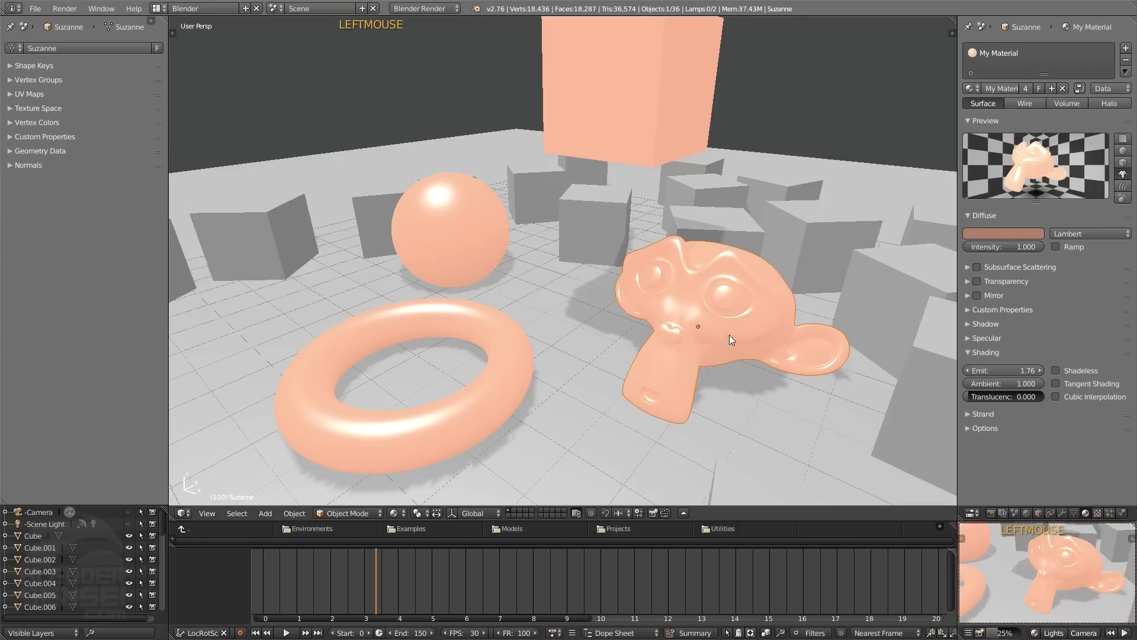
pyautogui.keyDown('shift'); pyautogui.moveTo(875, 346); pyautogui.dragTo(858, 361, button='middle'); pyautogui.keyUp('shift')
# - Enable Indirect Lighting in the world settings and set the Gather method to Approximate, leaving Gather collapsed
pyautogui.click(1027, 513)
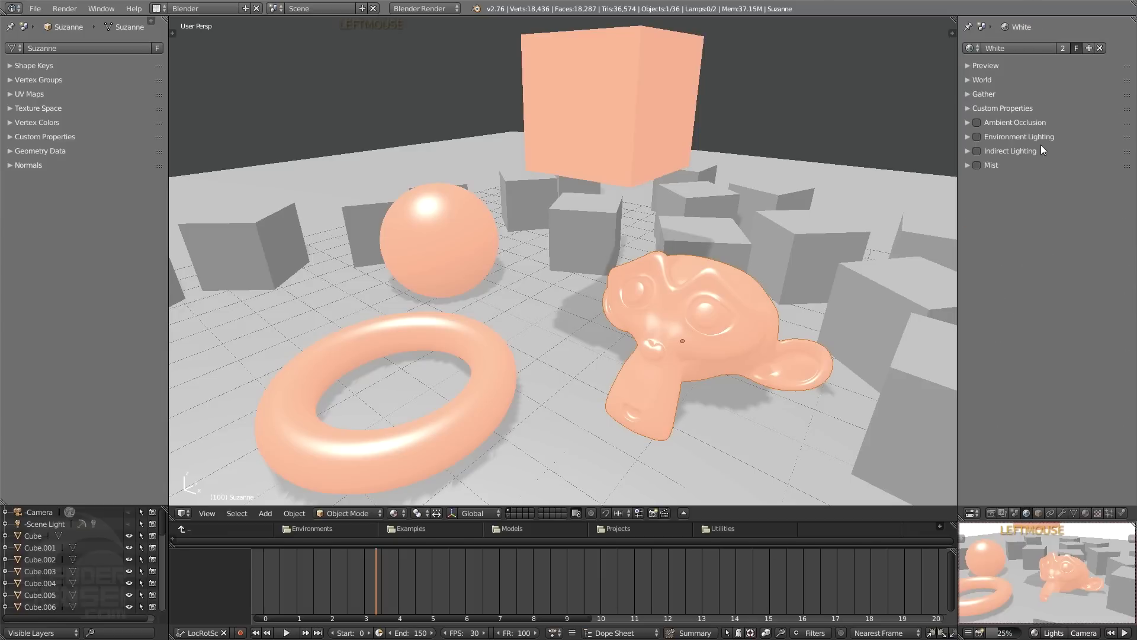
pyautogui.click(977, 152)
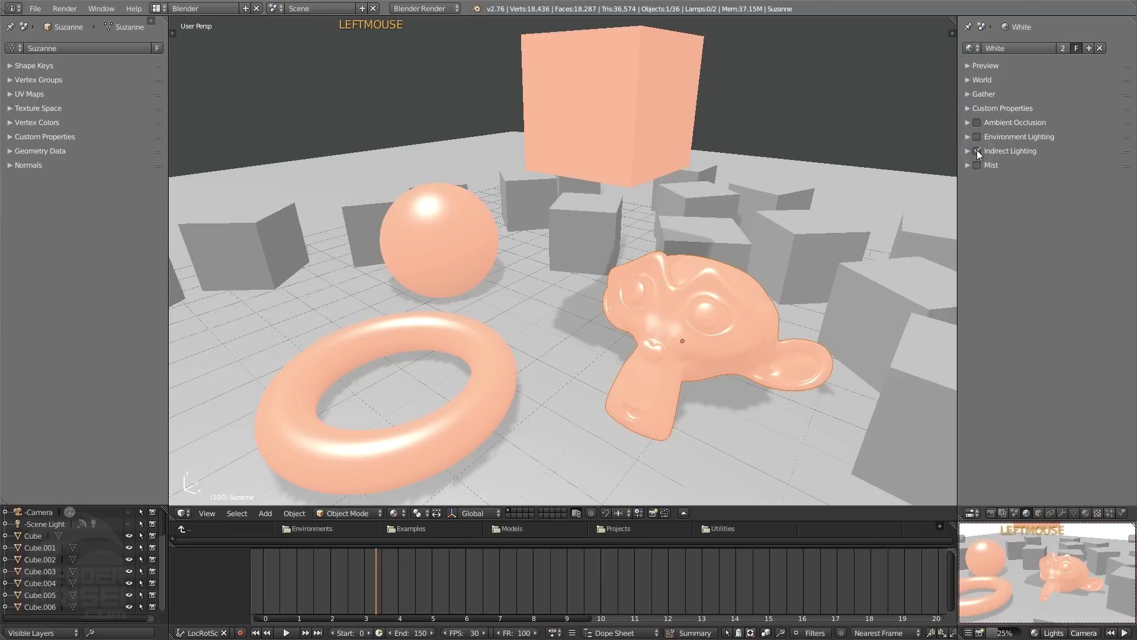
pyautogui.click(968, 93)
pyautogui.click(1100, 111)
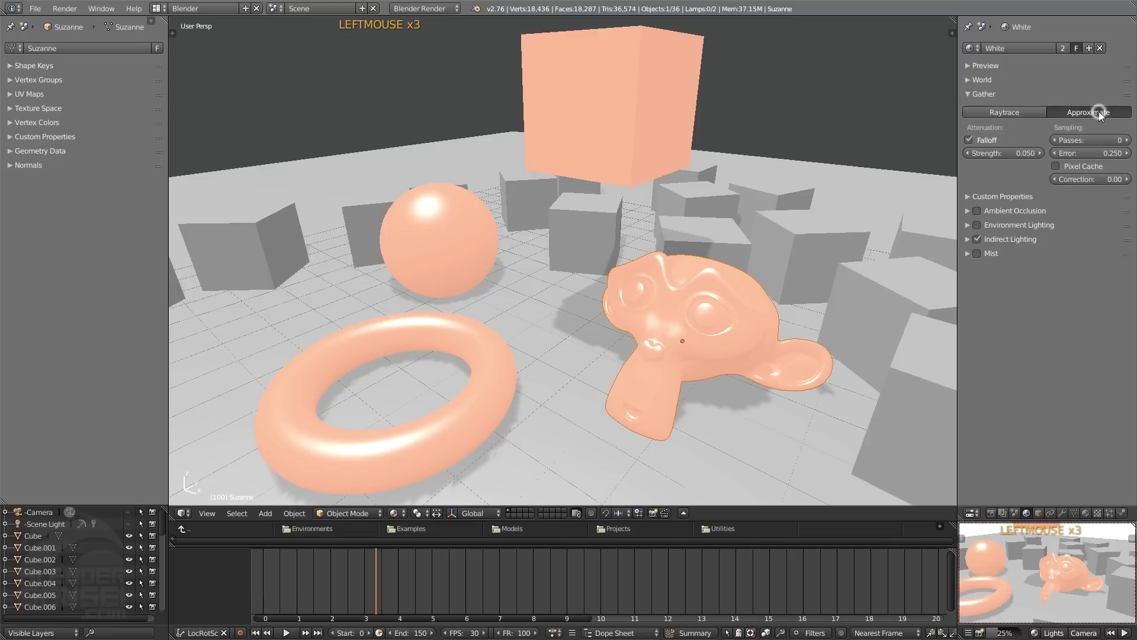
pyautogui.click(972, 92)
# - Examine the emitting objects with indirect lighting in a rendered preview, and return to the regular shading
pyautogui.keyDown('shift'); pyautogui.moveTo(1039, 583); pyautogui.dragTo(1057, 599, button='middle'); pyautogui.keyUp('shift')
pyautogui.click(1035, 632)
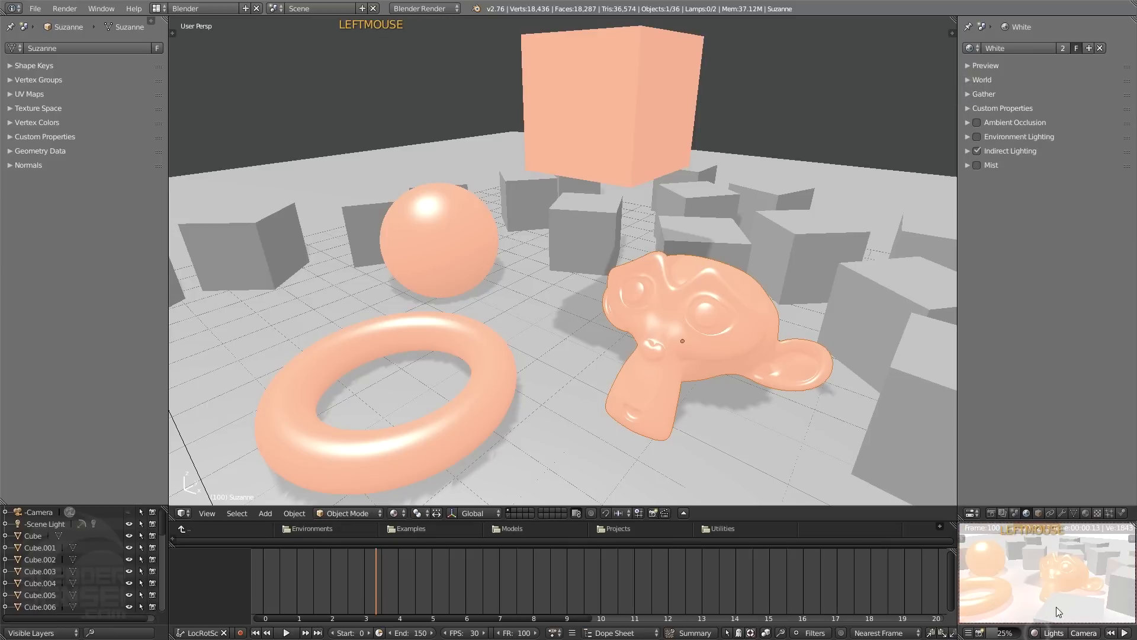
pyautogui.scroll(-2, 1062, 589)
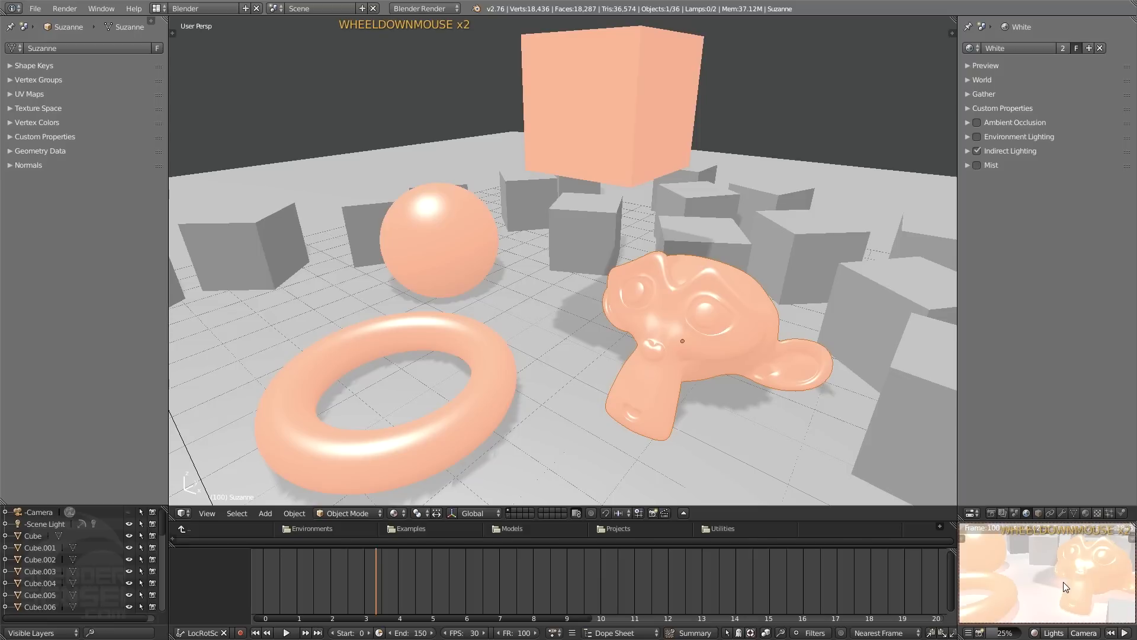
pyautogui.scroll(-1, 1078, 571)
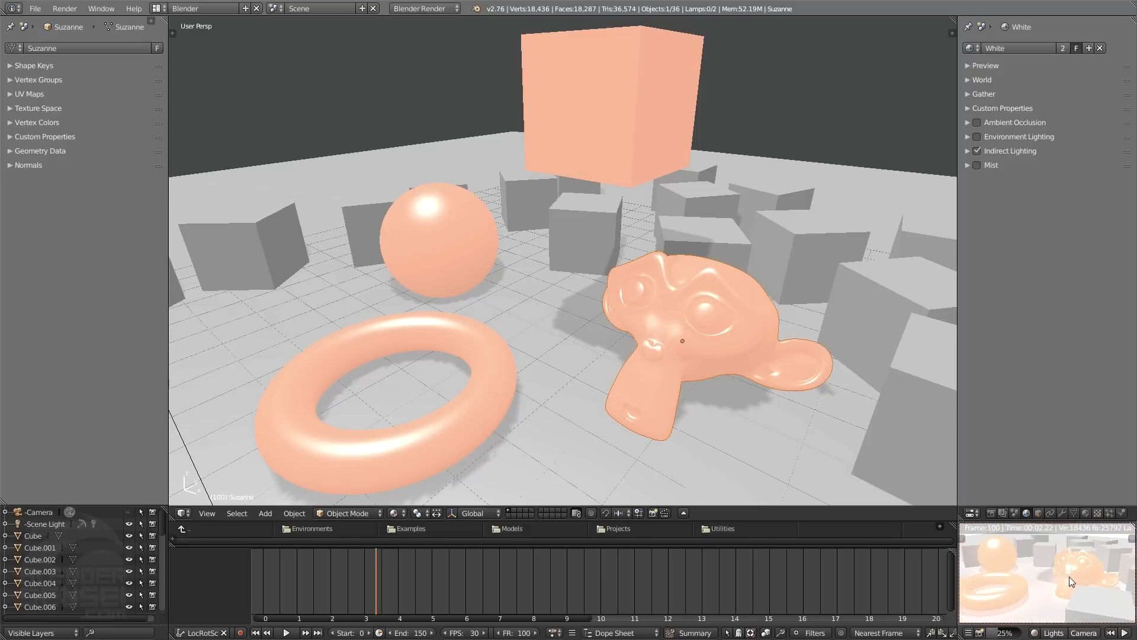
pyautogui.click(1034, 633)
# - Set the scene brightness to 0 and inspect the emitted light on the surroundings in a rendered preview
pyautogui.click(1034, 633)
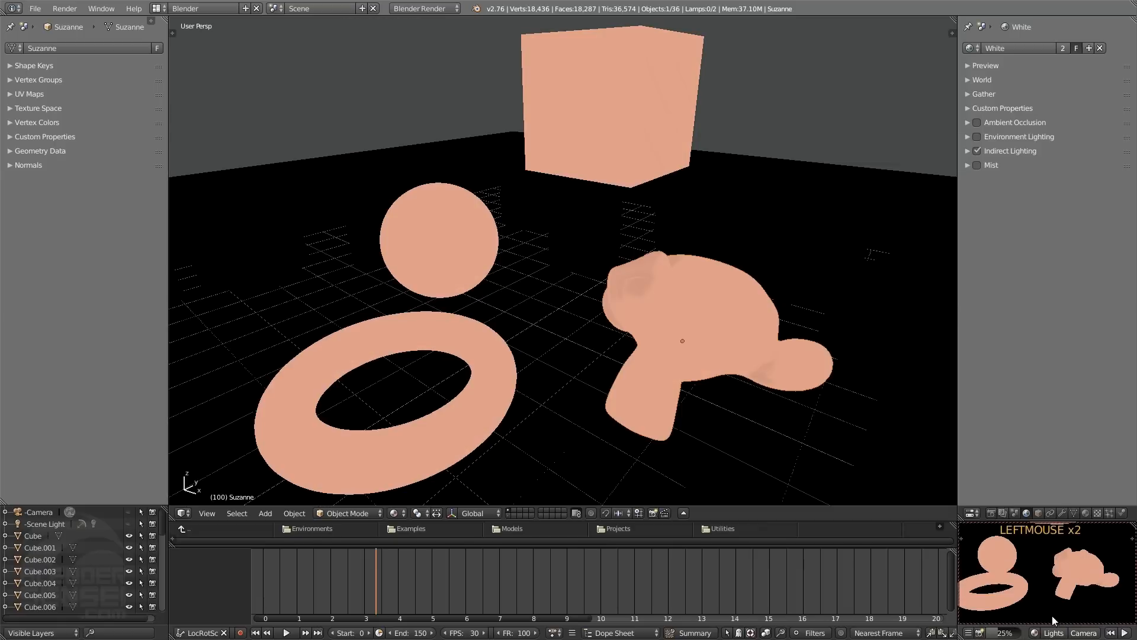
pyautogui.click(1036, 633)
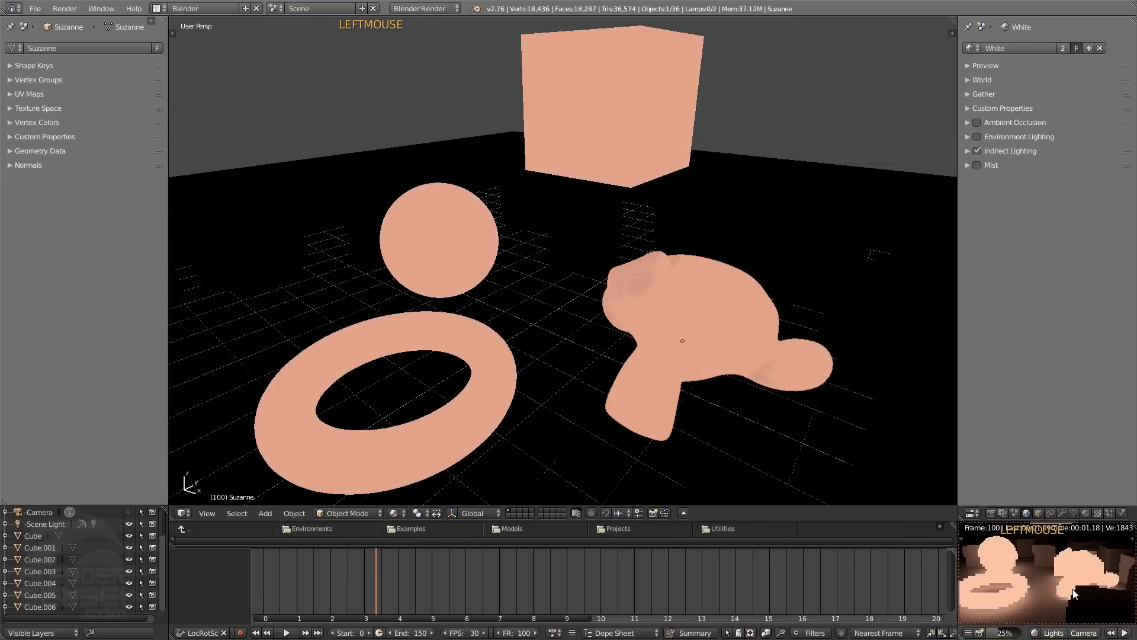
pyautogui.moveTo(1050, 584); pyautogui.dragTo(1101, 580, button='middle')
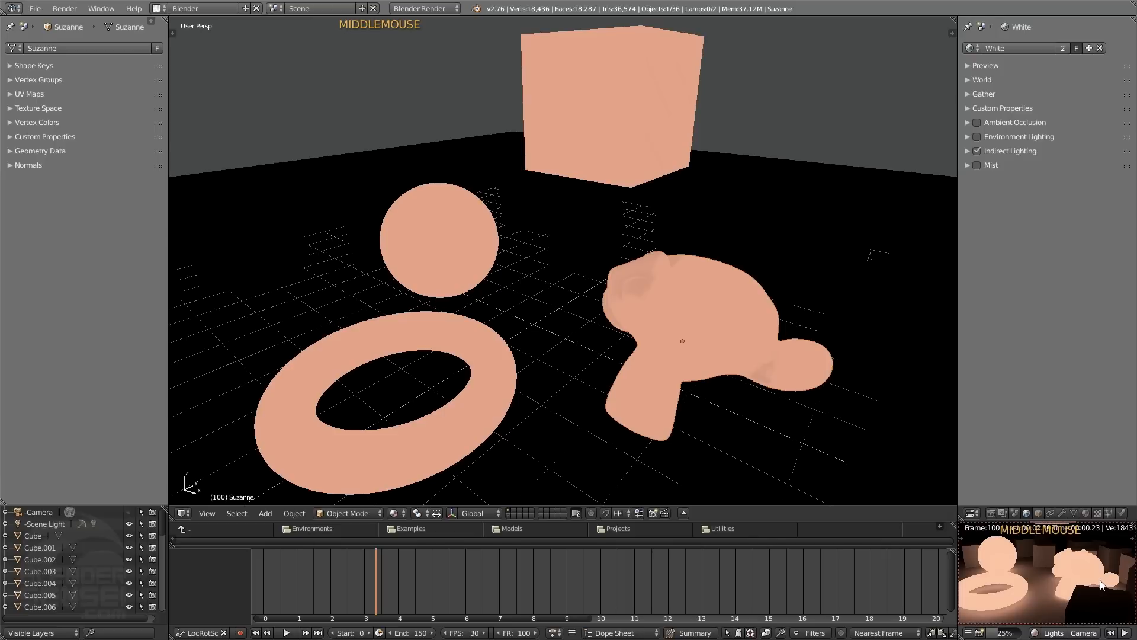
pyautogui.scroll(-2, 1058, 588)
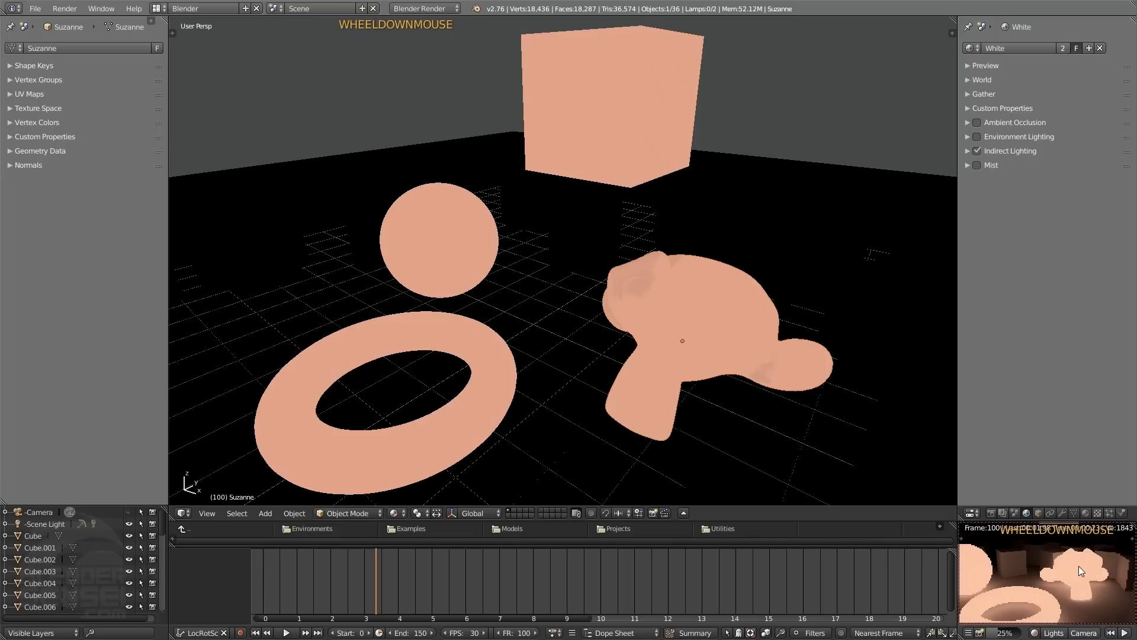
pyautogui.scroll(-3, 1079, 567)
pyautogui.scroll(-2, 1025, 580)
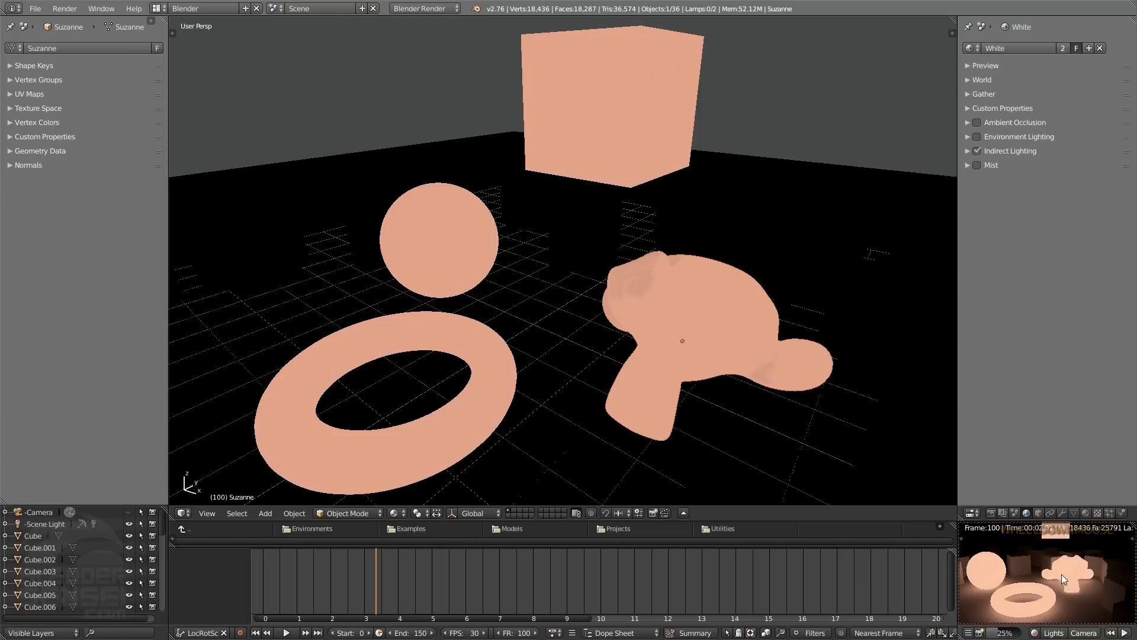
pyautogui.click(1038, 616)
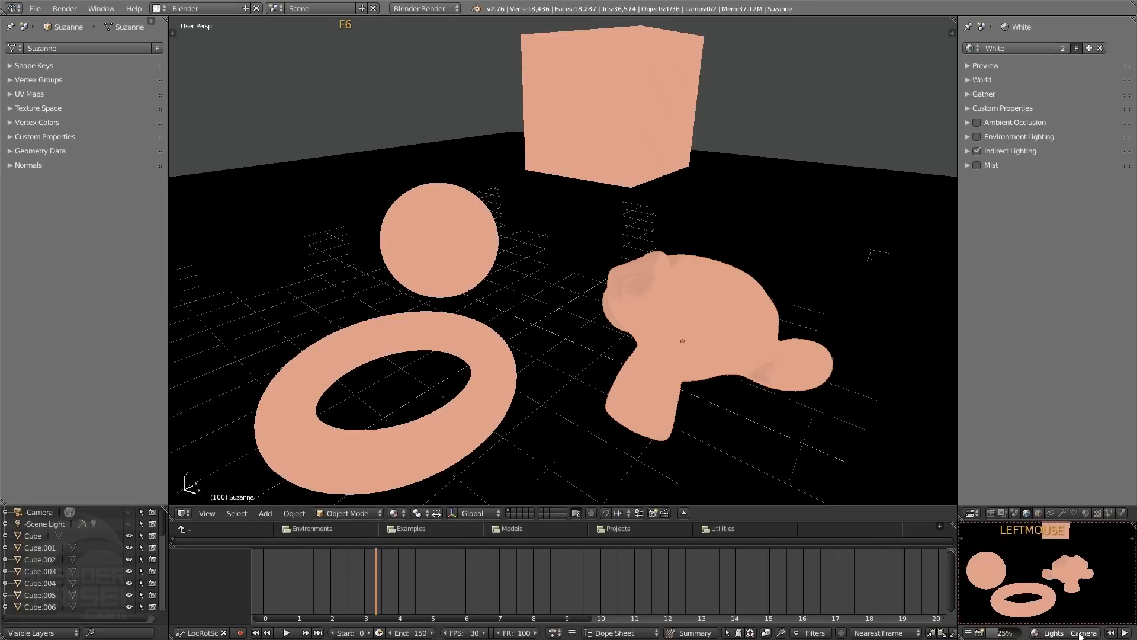
# - Raise the scene brightness in the lighting options and disable Indirect Lighting in the world settings
pyautogui.click(1054, 632)
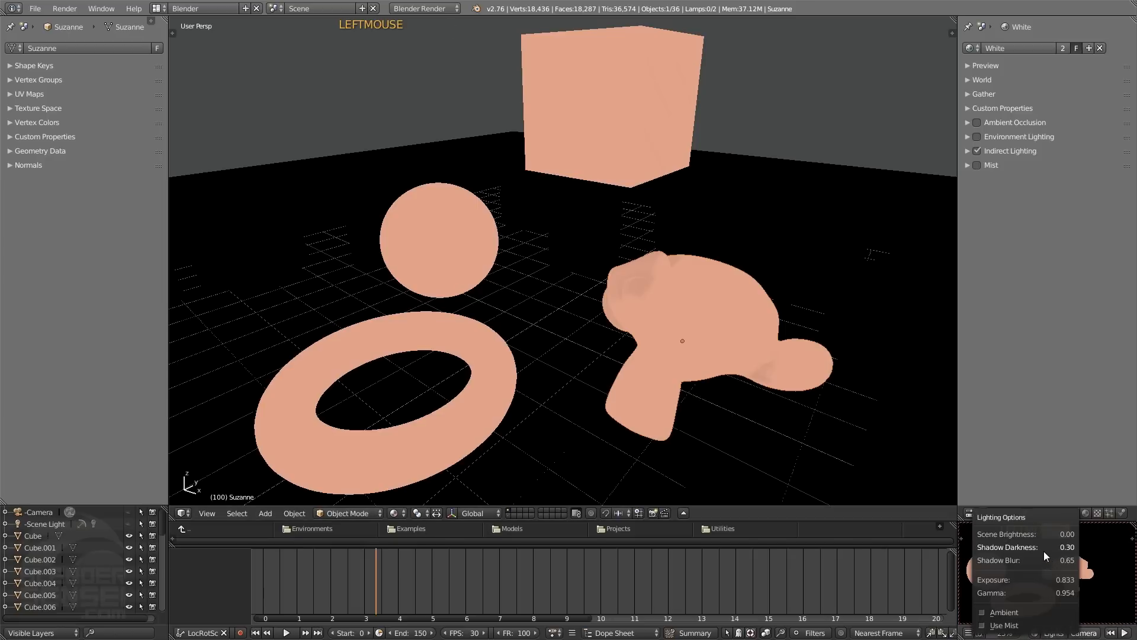
pyautogui.moveTo(1037, 537); pyautogui.dragTo(1083, 537)
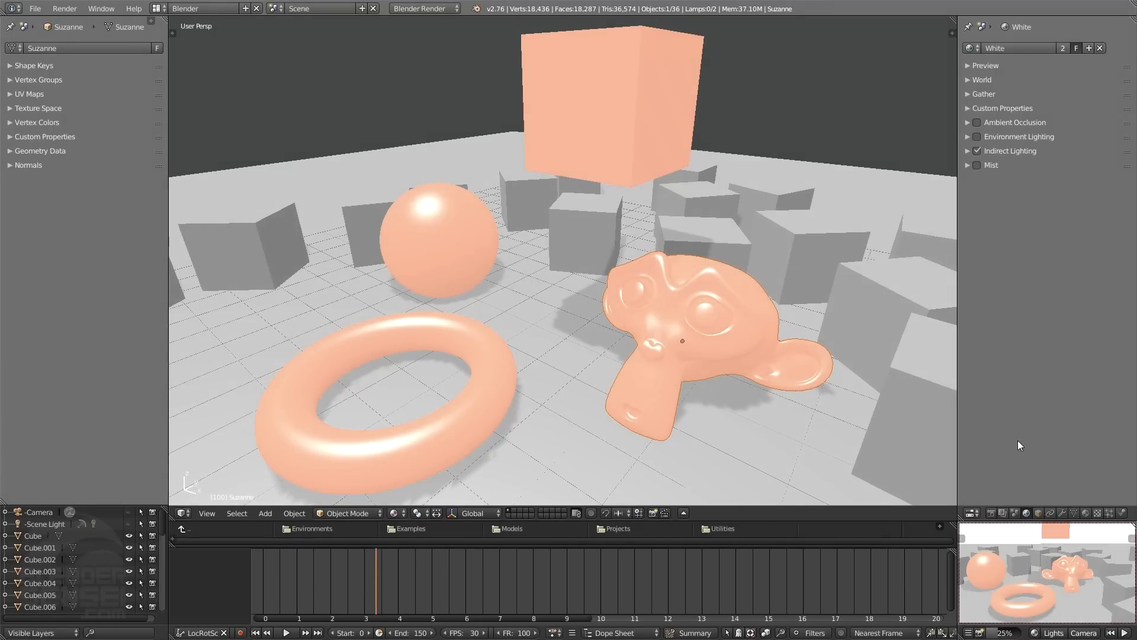
pyautogui.click(977, 151)
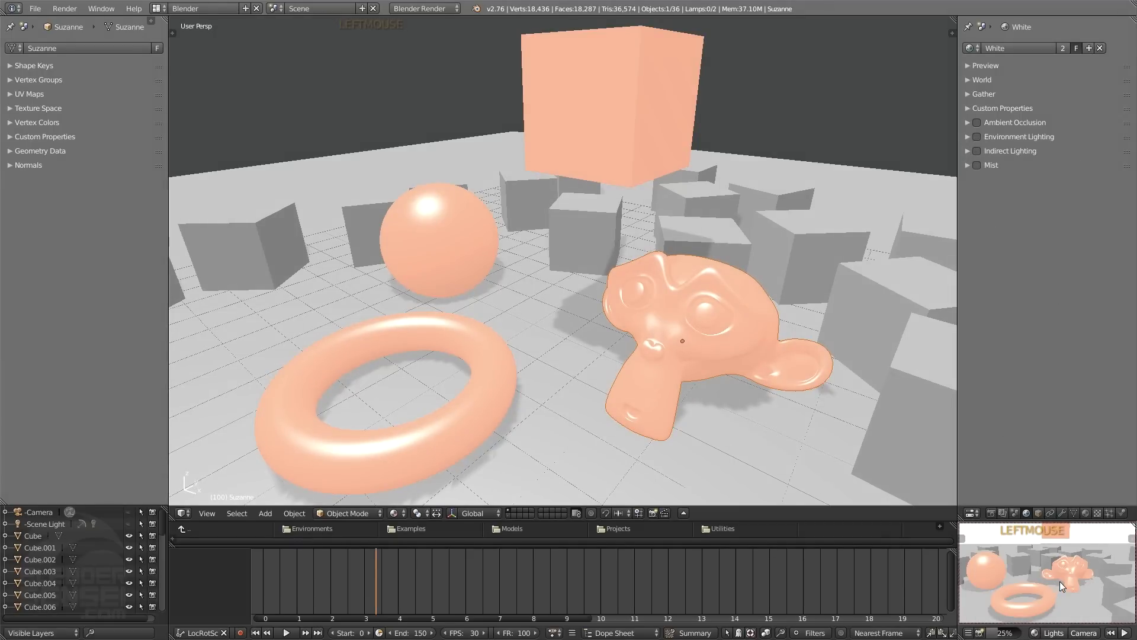
# - Return to the material settings, set Emit to 0 and reframe the sample objects in the small viewport
pyautogui.click(1088, 512)
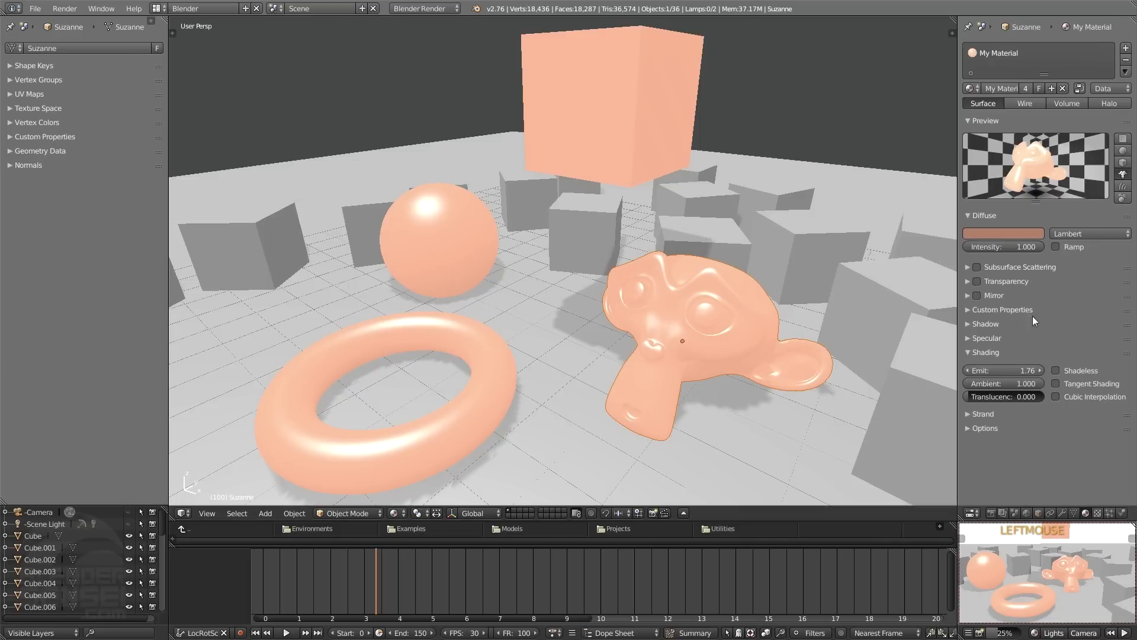
pyautogui.moveTo(1007, 371); pyautogui.dragTo(936, 371)
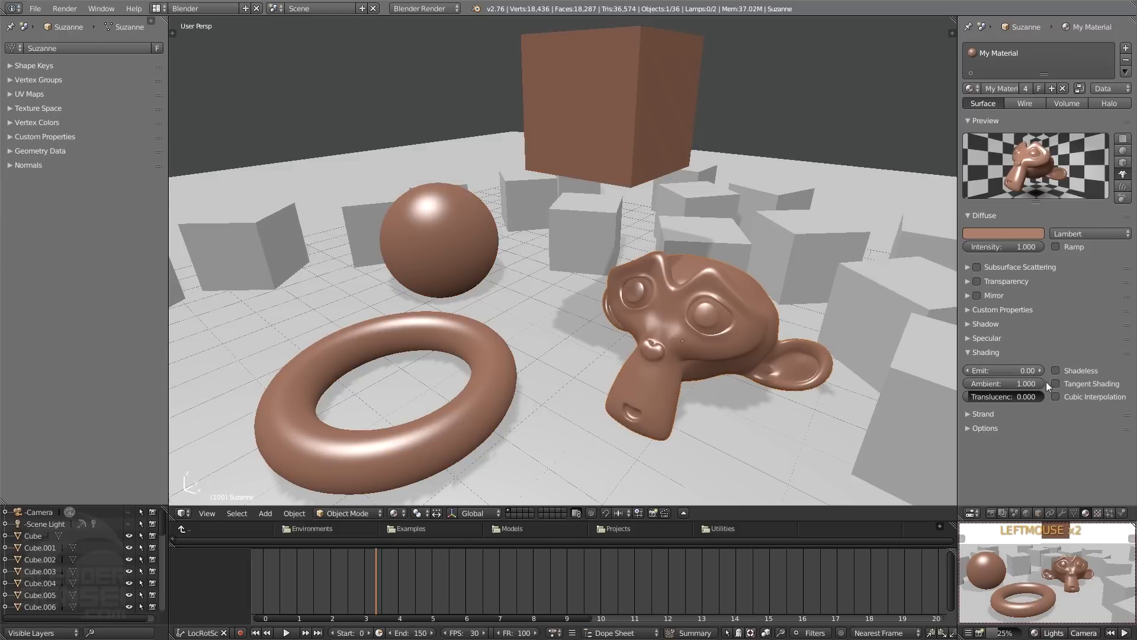
pyautogui.scroll(3, 1049, 566)
pyautogui.moveTo(1068, 578)
pyautogui.keyDown('shift'); pyautogui.mouseDown(button='middle')
pyautogui.moveTo(1054, 581)
pyautogui.moveTo(1068, 567)
pyautogui.mouseUp(button='middle'); pyautogui.keyUp('shift')
pyautogui.scroll(-2, 1062, 581)
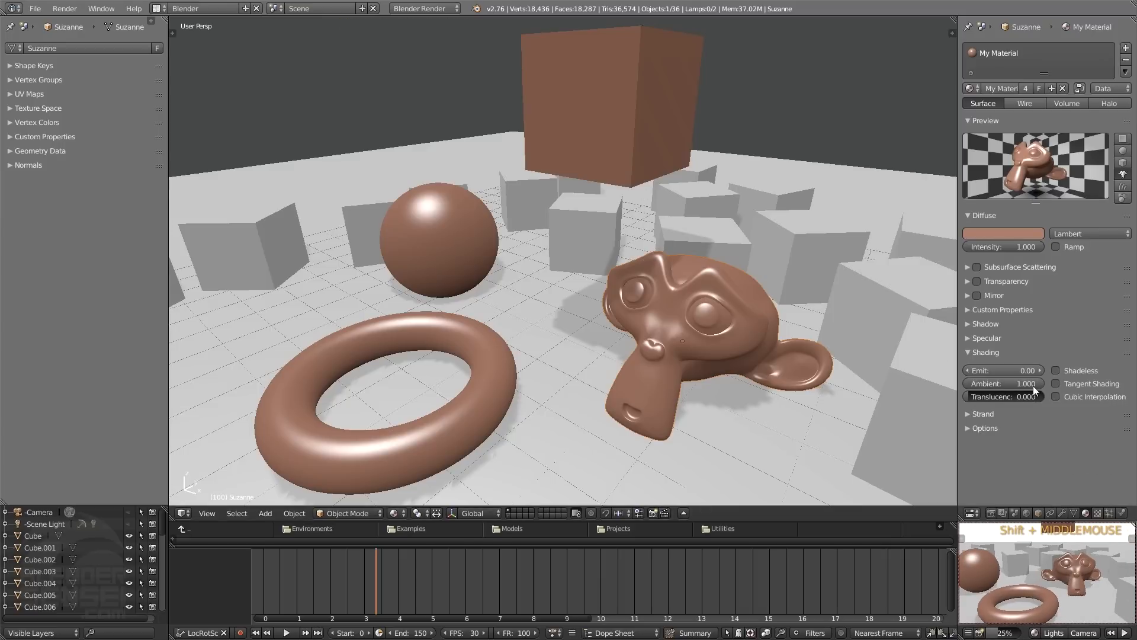
# - Set the material's Ambient to 0 and inspect the monkey head in a rendered preview
pyautogui.moveTo(1035, 382); pyautogui.dragTo(966, 384)
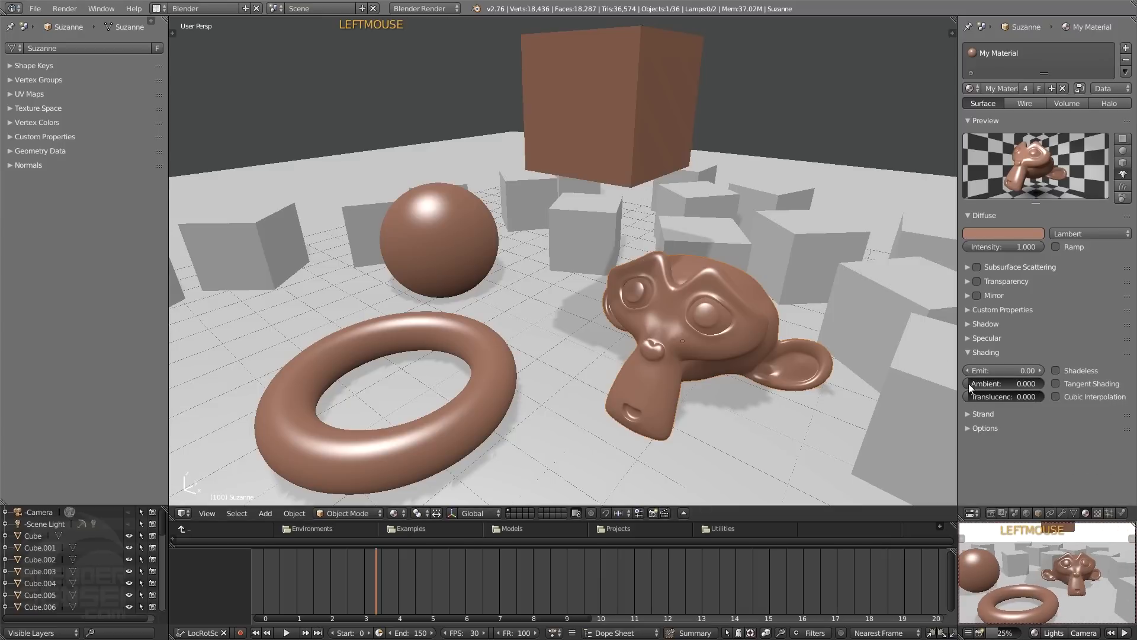
pyautogui.click(1038, 634)
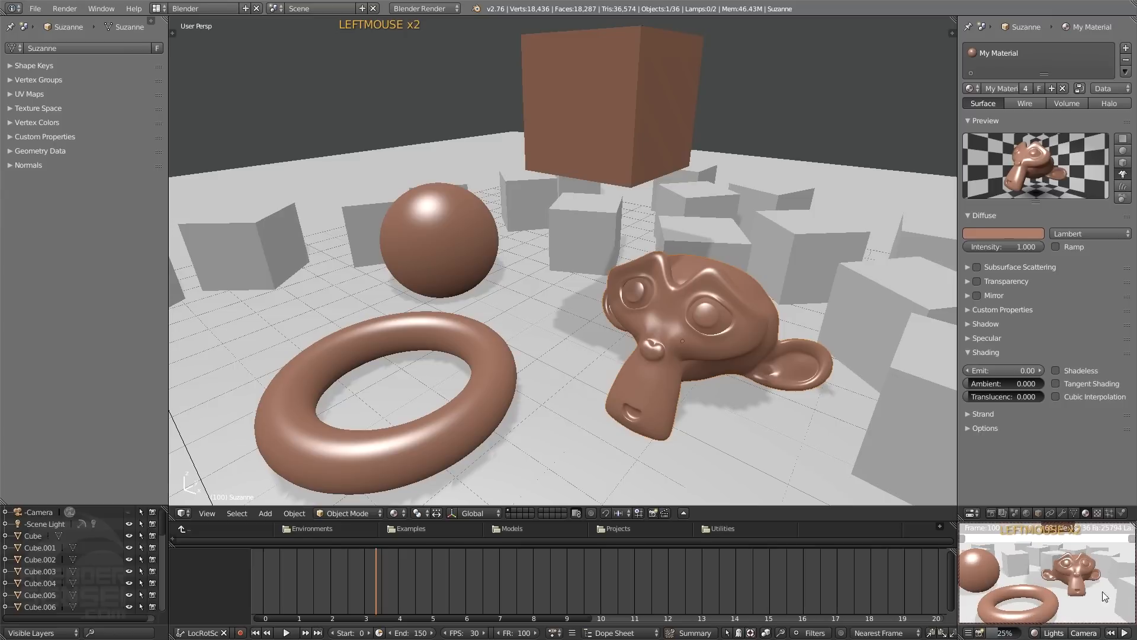
pyautogui.scroll(2, 1085, 569)
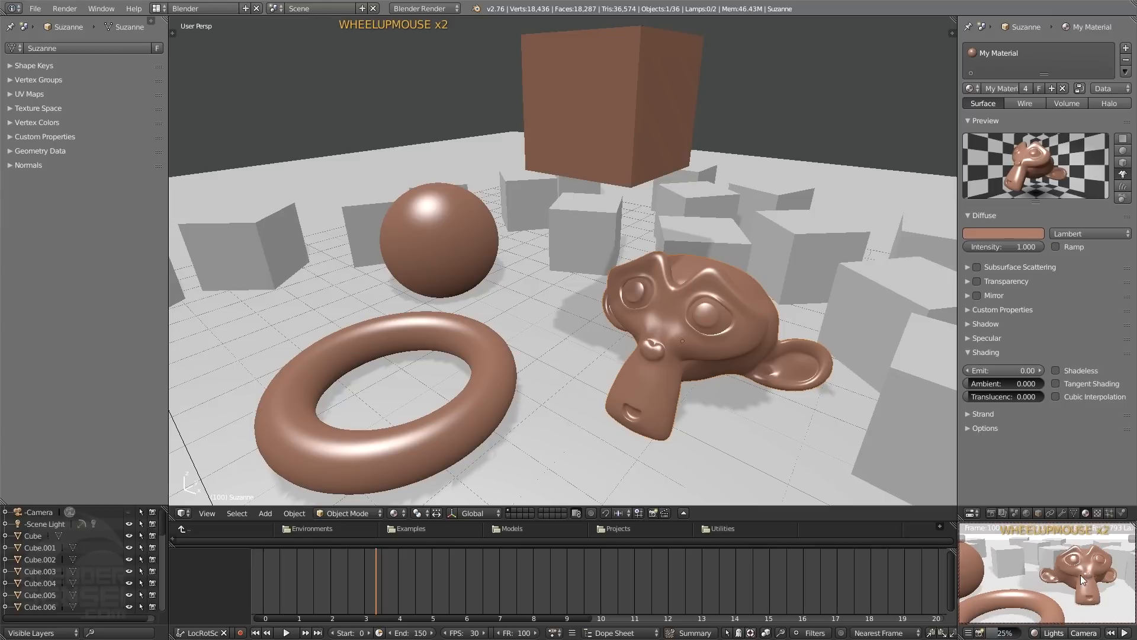
pyautogui.keyDown('shift'); pyautogui.moveTo(1092, 577); pyautogui.dragTo(1058, 589, button='middle'); pyautogui.keyUp('shift')
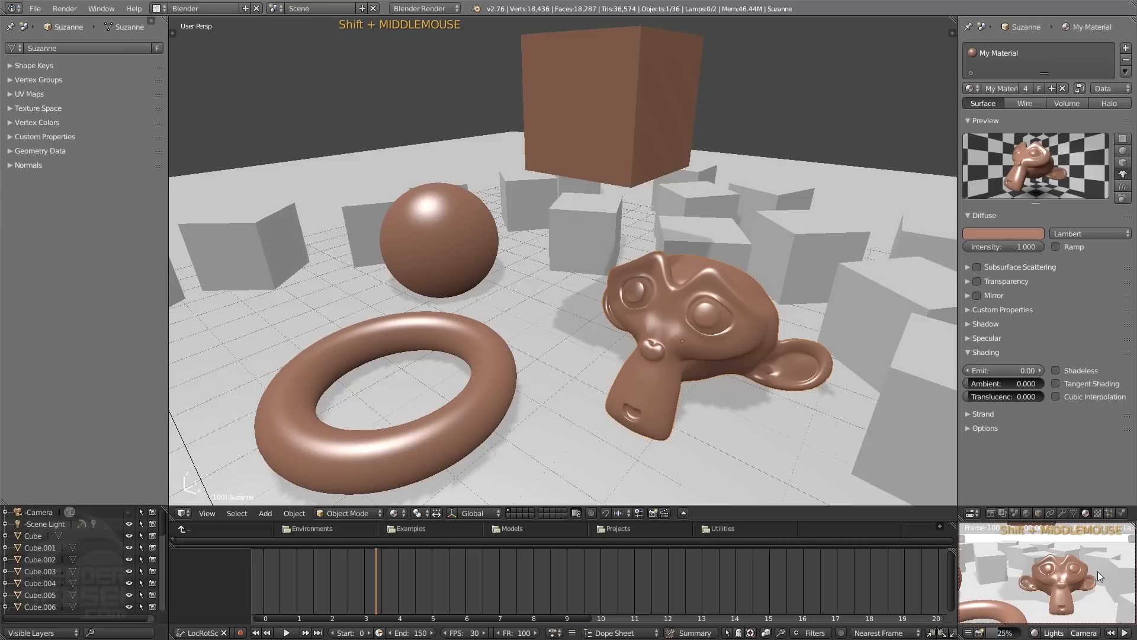
# - Adjust the scene's lighting options and inspect the material on the monkey head and torus in a rendered preview
pyautogui.click(1052, 633)
pyautogui.click(1053, 633)
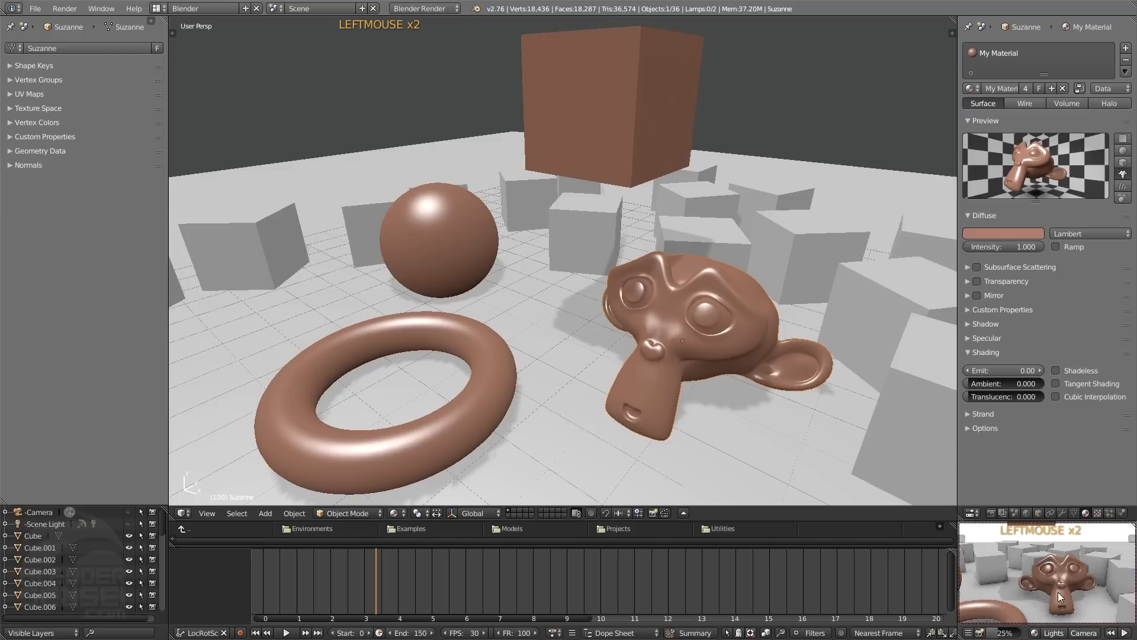
pyautogui.scroll(2, 1068, 589)
pyautogui.moveTo(1067, 589)
pyautogui.keyDown('shift'); pyautogui.mouseDown(button='middle')
pyautogui.moveTo(1001, 602)
pyautogui.moveTo(1070, 592)
pyautogui.moveTo(1048, 593)
pyautogui.moveTo(1060, 592)
pyautogui.mouseUp(button='middle'); pyautogui.keyUp('shift')
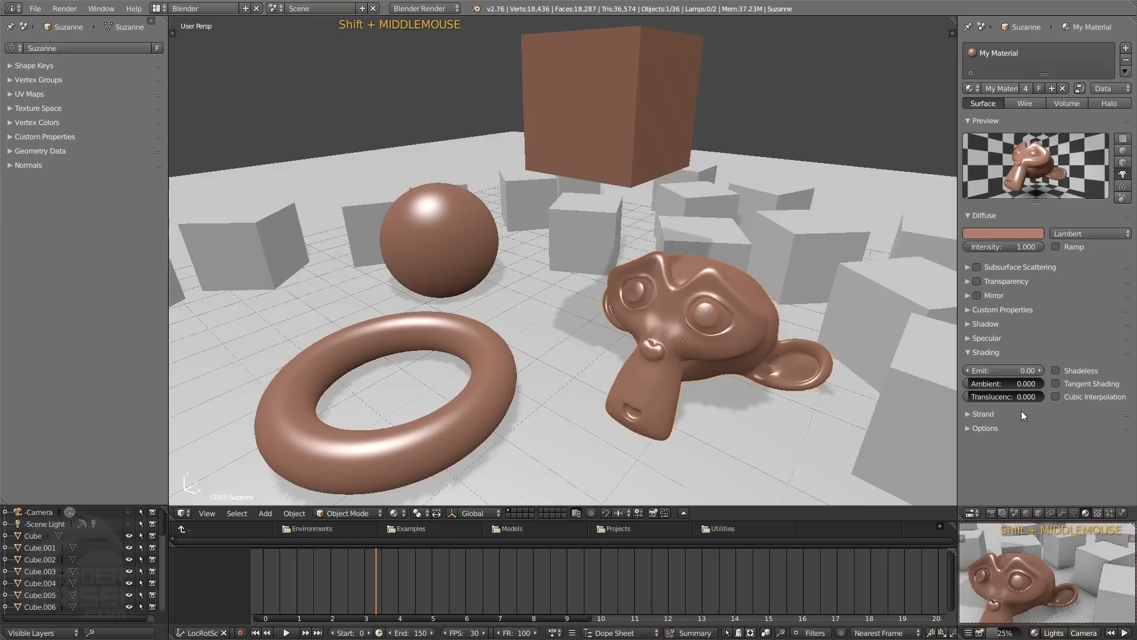
pyautogui.click(1035, 631)
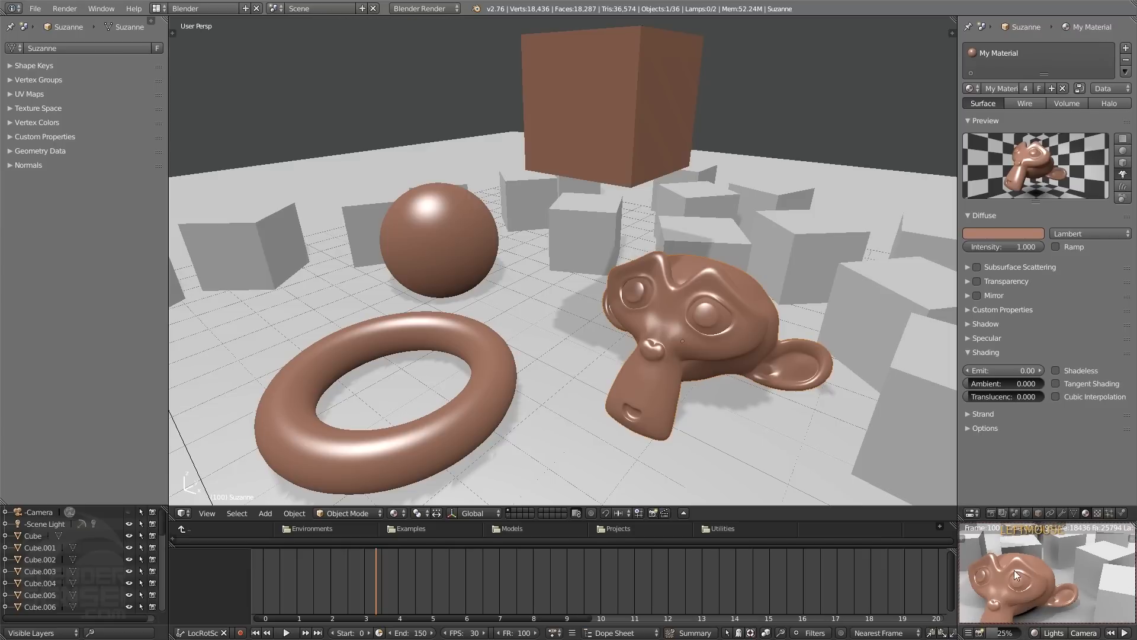
pyautogui.keyDown('shift'); pyautogui.moveTo(1004, 589); pyautogui.dragTo(1037, 549, button='middle'); pyautogui.keyUp('shift')
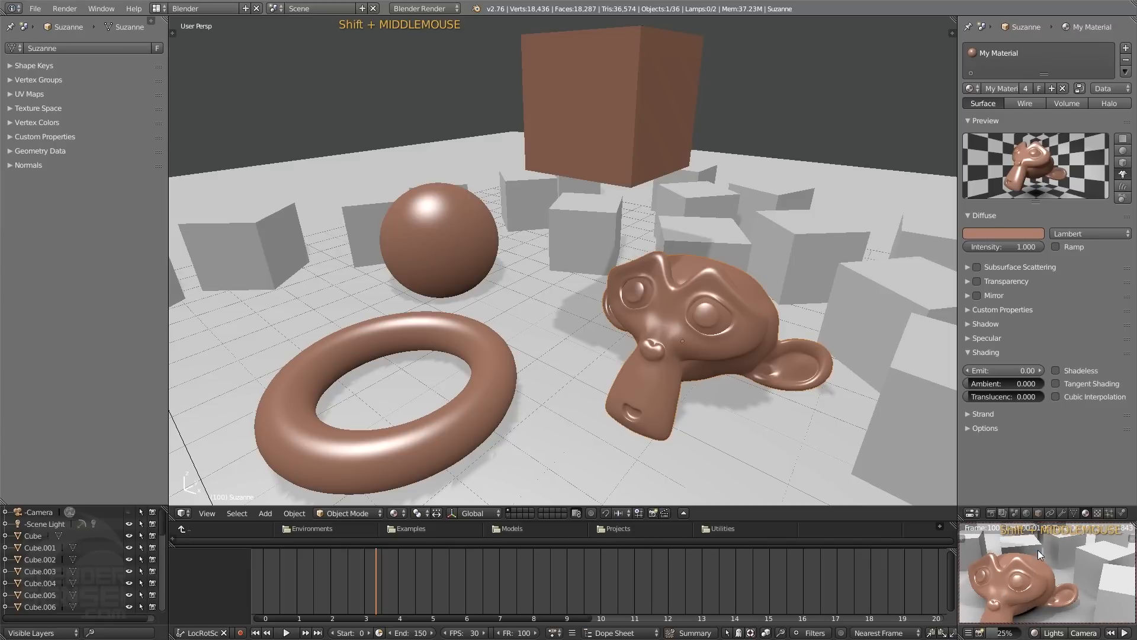
pyautogui.scroll(-1, 1056, 571)
pyautogui.scroll(-1, 1056, 571)
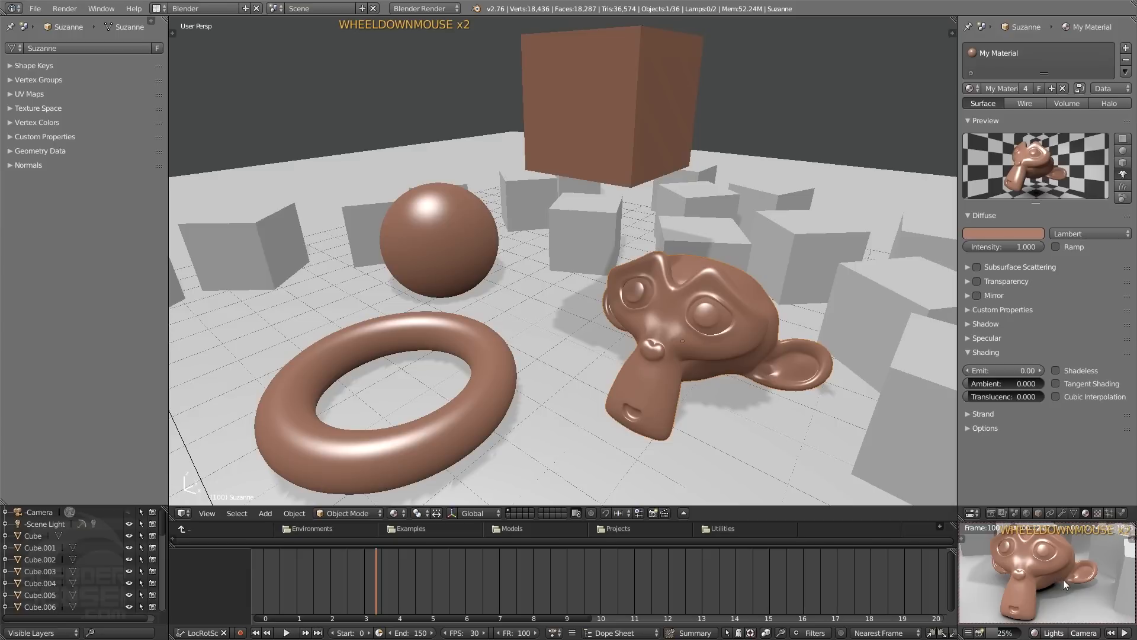
pyautogui.keyDown('shift'); pyautogui.moveTo(1044, 580); pyautogui.dragTo(1100, 574, button='middle'); pyautogui.keyUp('shift')
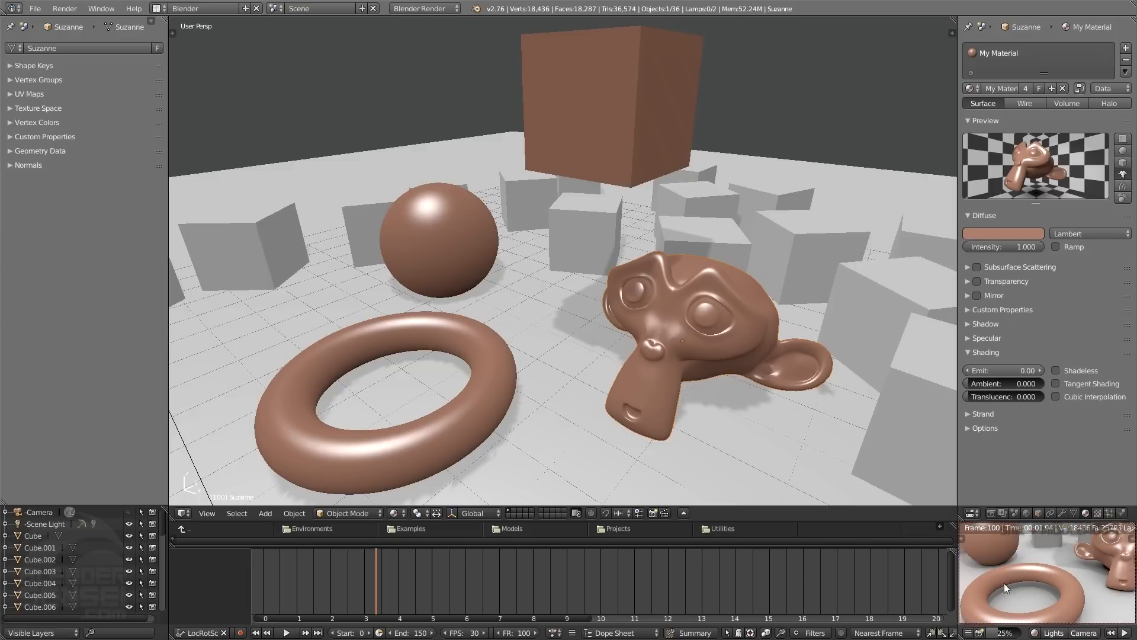
pyautogui.keyDown('shift'); pyautogui.moveTo(1017, 563); pyautogui.dragTo(1046, 591, button='middle'); pyautogui.keyUp('shift')
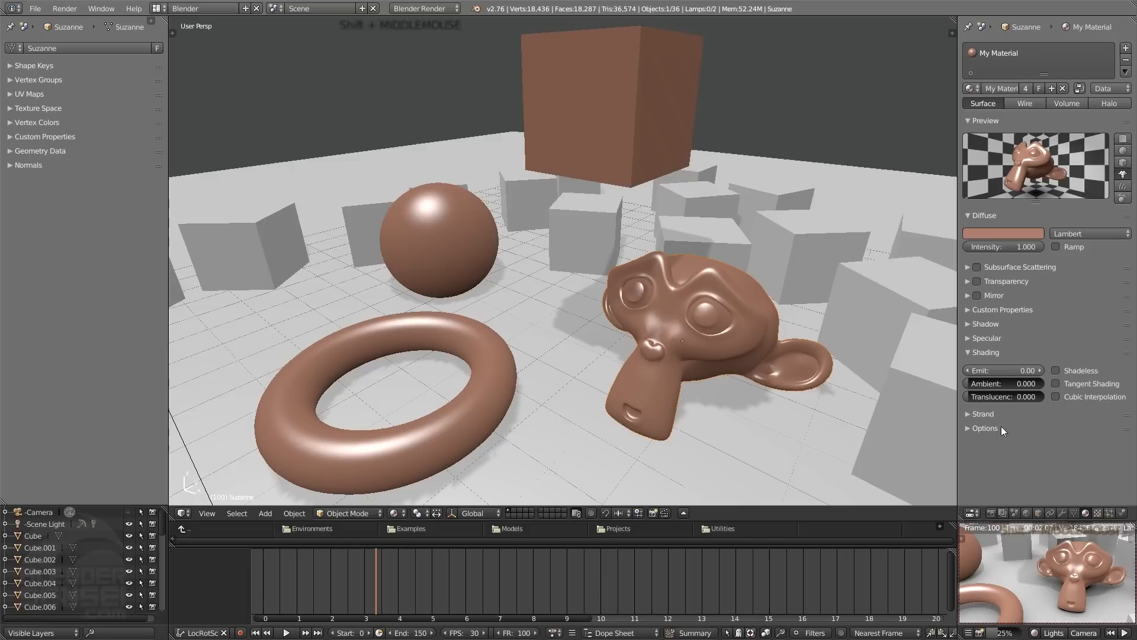
# - Compare Ambient at 1 and 0 in the rendered preview, leave it at 0, and set Translucency to 1
pyautogui.moveTo(968, 383); pyautogui.dragTo(1043, 384)
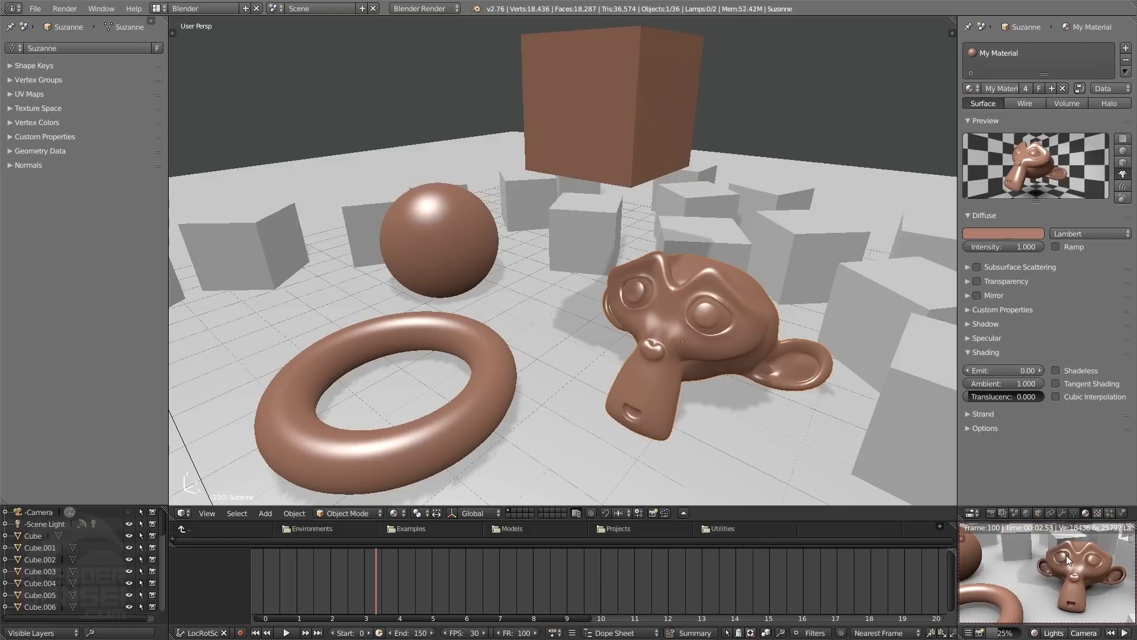
pyautogui.moveTo(1036, 385); pyautogui.dragTo(976, 396)
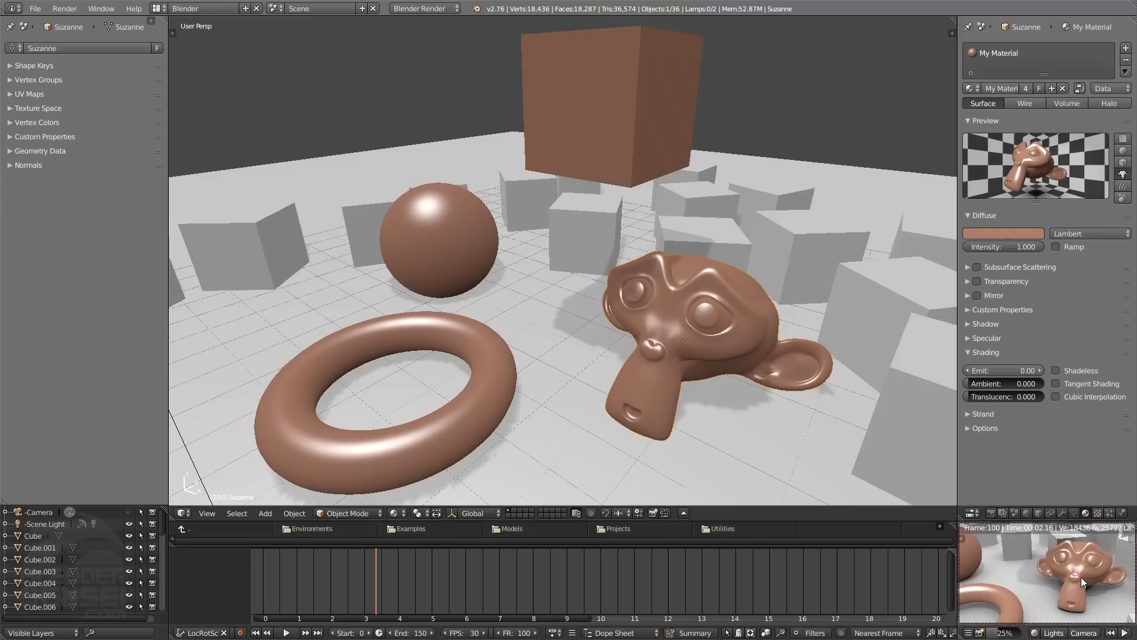
pyautogui.moveTo(1007, 396); pyautogui.dragTo(1045, 396)
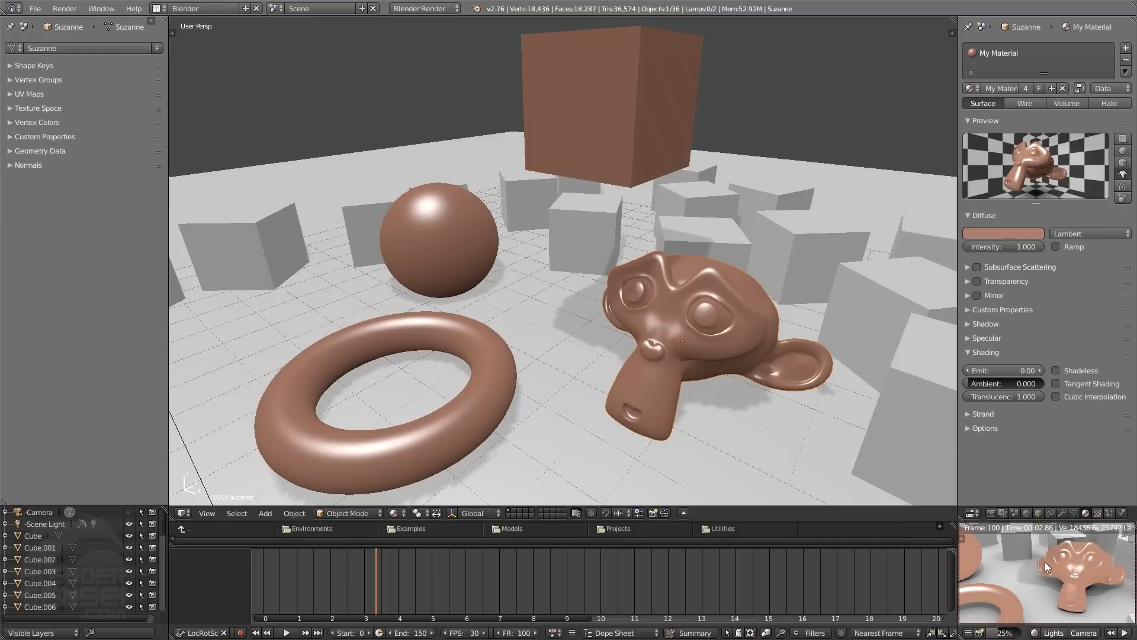
# - Turn on Shadeless for the shared material, inspect the monkey head in the rendered preview, and turn Shadeless off again
pyautogui.moveTo(1045, 562)
pyautogui.keyDown('shift'); pyautogui.mouseDown(button='middle')
pyautogui.moveTo(1096, 563)
pyautogui.moveTo(1096, 585)
pyautogui.moveTo(1042, 575)
pyautogui.mouseUp(button='middle'); pyautogui.keyUp('shift')
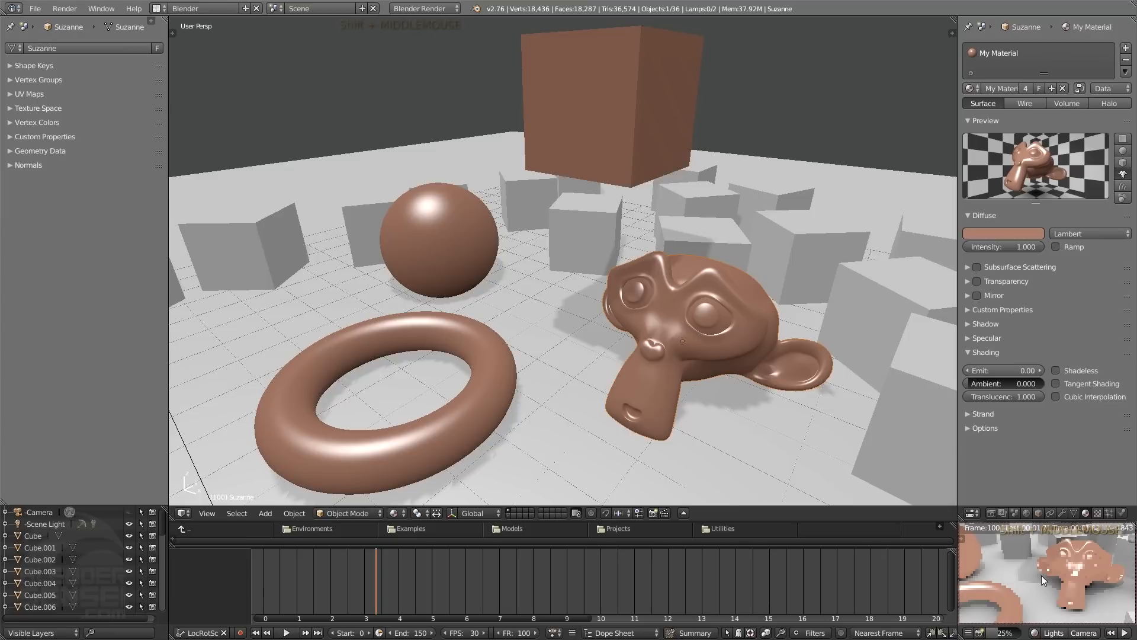
pyautogui.doubleClick(1039, 577)
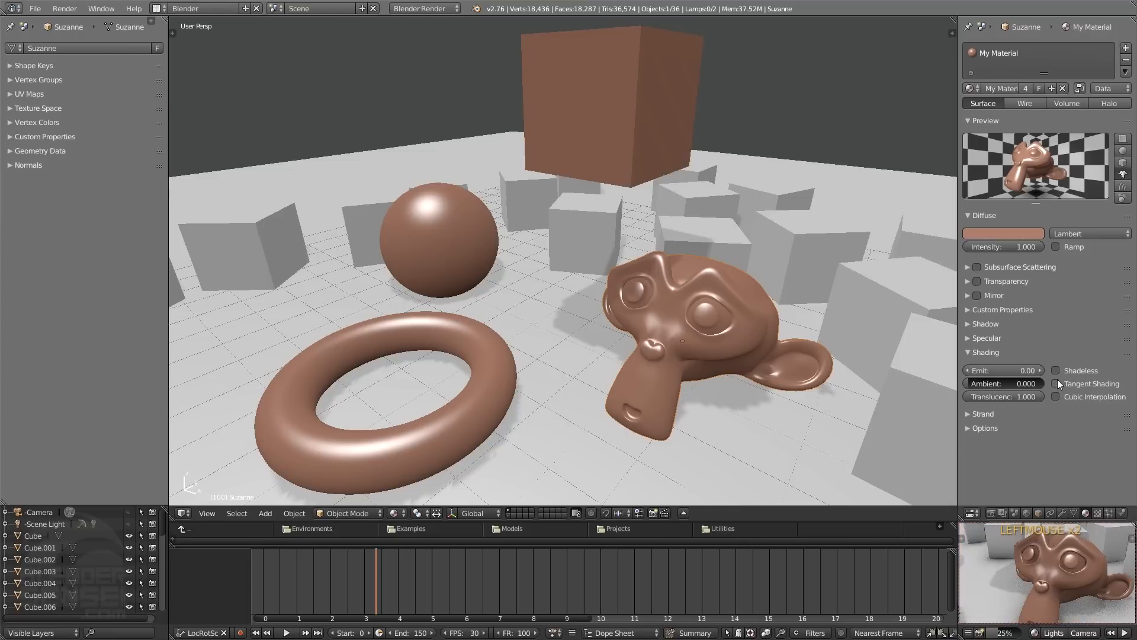
pyautogui.moveTo(674, 265); pyautogui.dragTo(734, 335, button='middle')
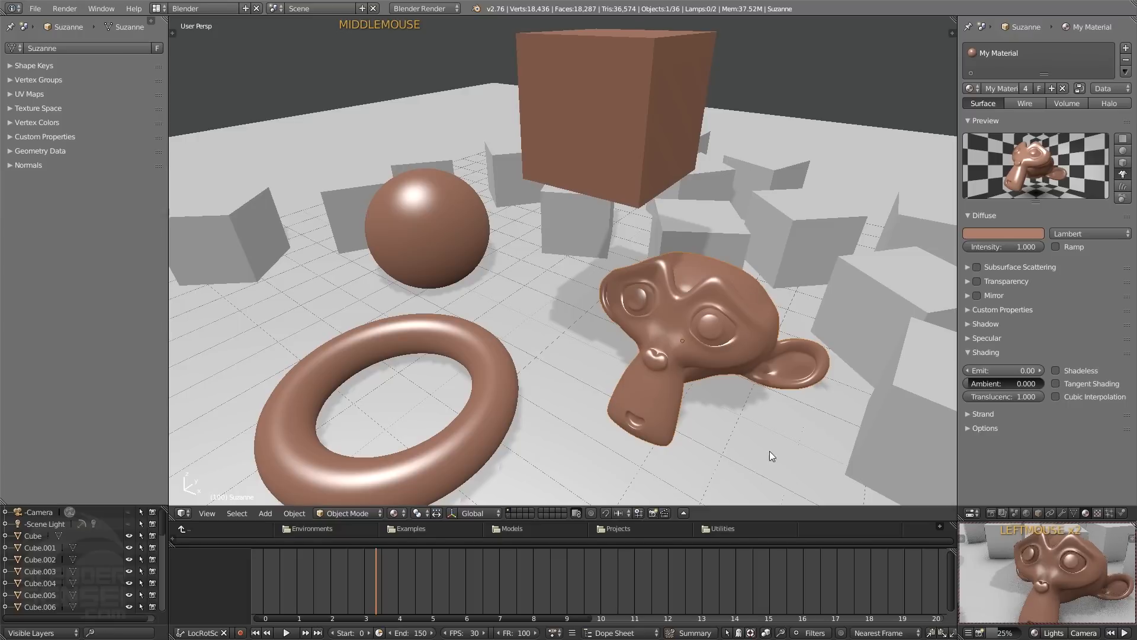
pyautogui.click(1056, 371)
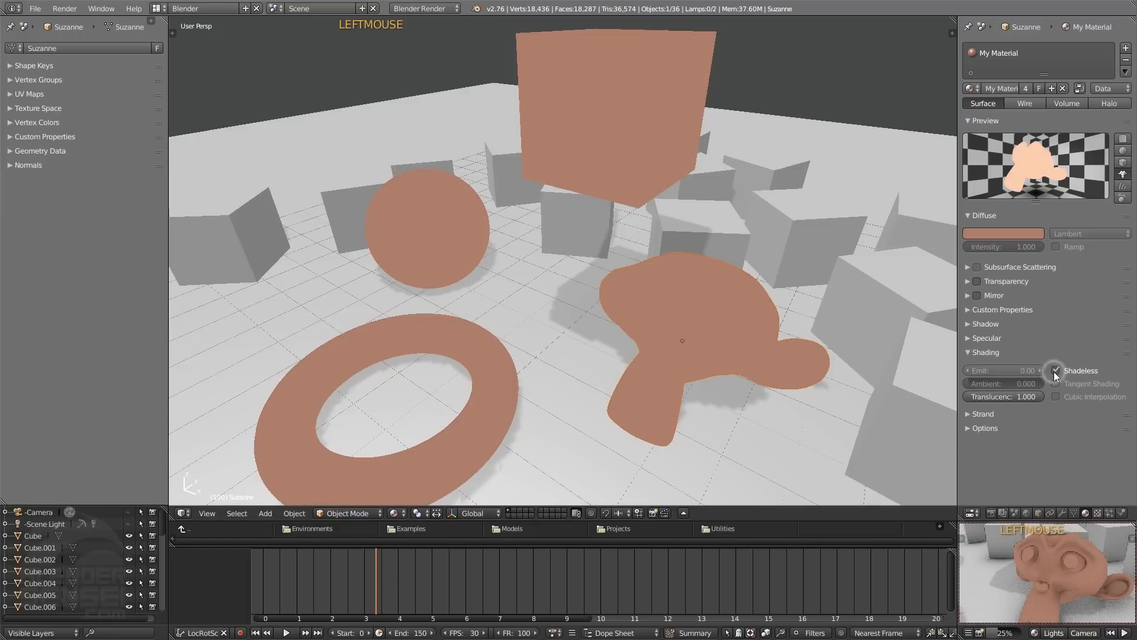
pyautogui.moveTo(784, 372); pyautogui.dragTo(671, 325, button='middle')
pyautogui.click(1036, 631)
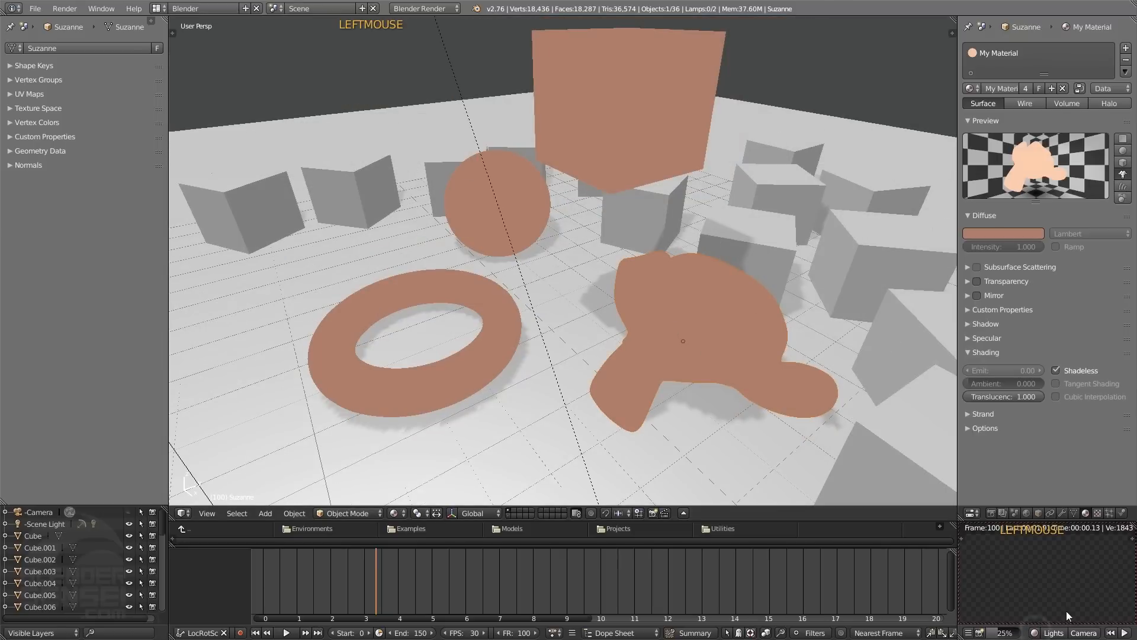
pyautogui.moveTo(1082, 596); pyautogui.dragTo(1063, 583, button='middle')
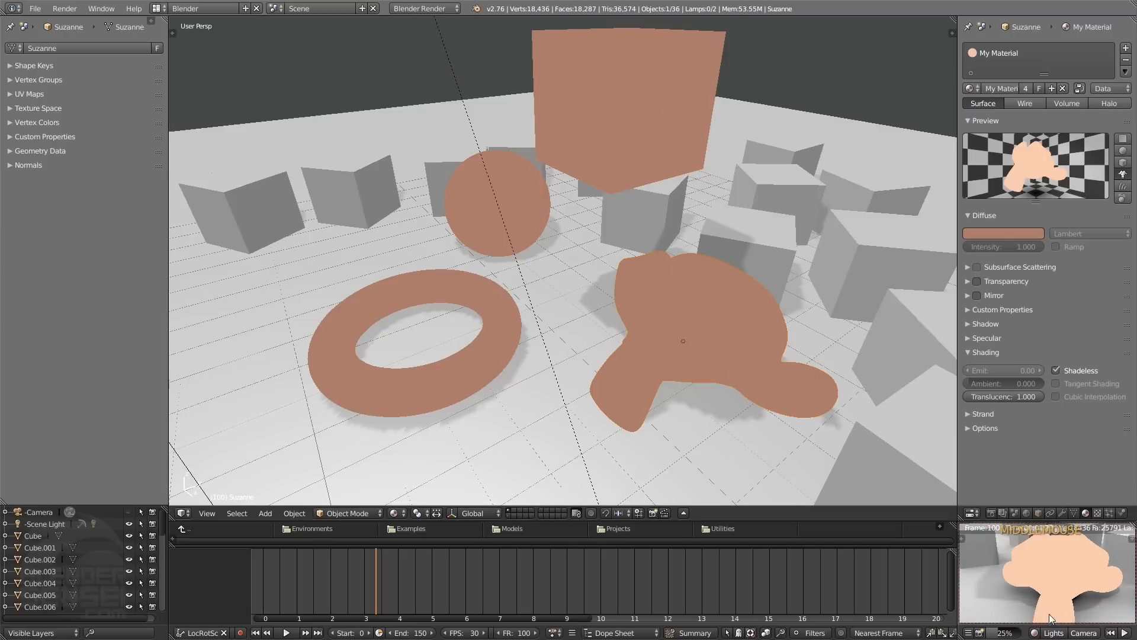
pyautogui.moveTo(1073, 557); pyautogui.dragTo(1050, 580, button='middle')
pyautogui.click(1056, 370)
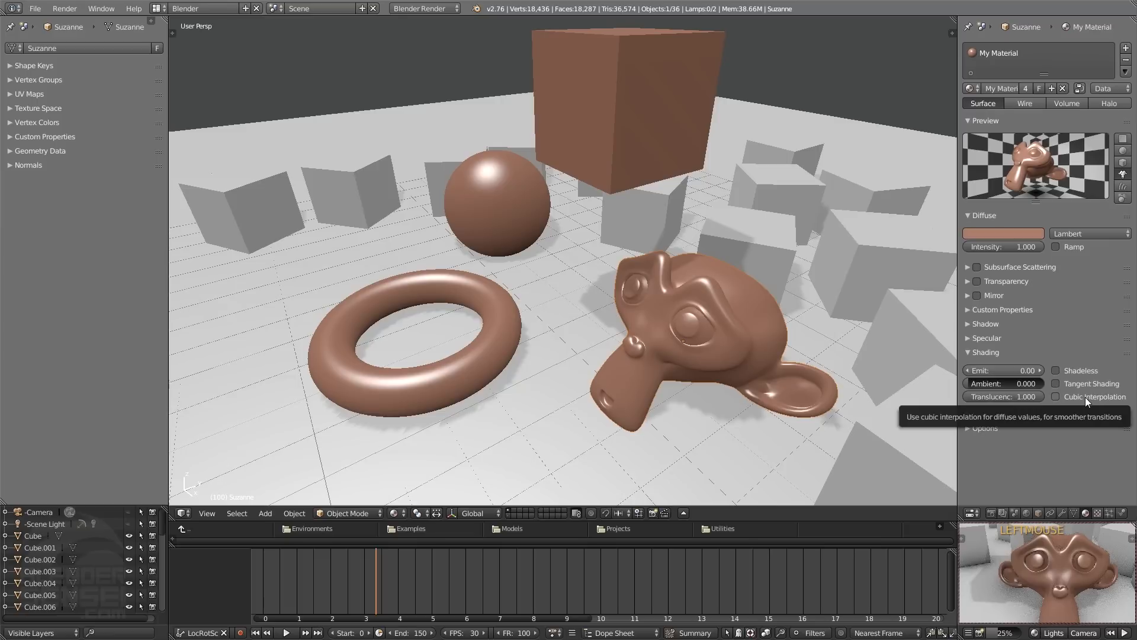
# - Switch from the Shading to the Strand settings, preview the material on hair strands, and set the strand Root size to 10
pyautogui.doubleClick(970, 354)
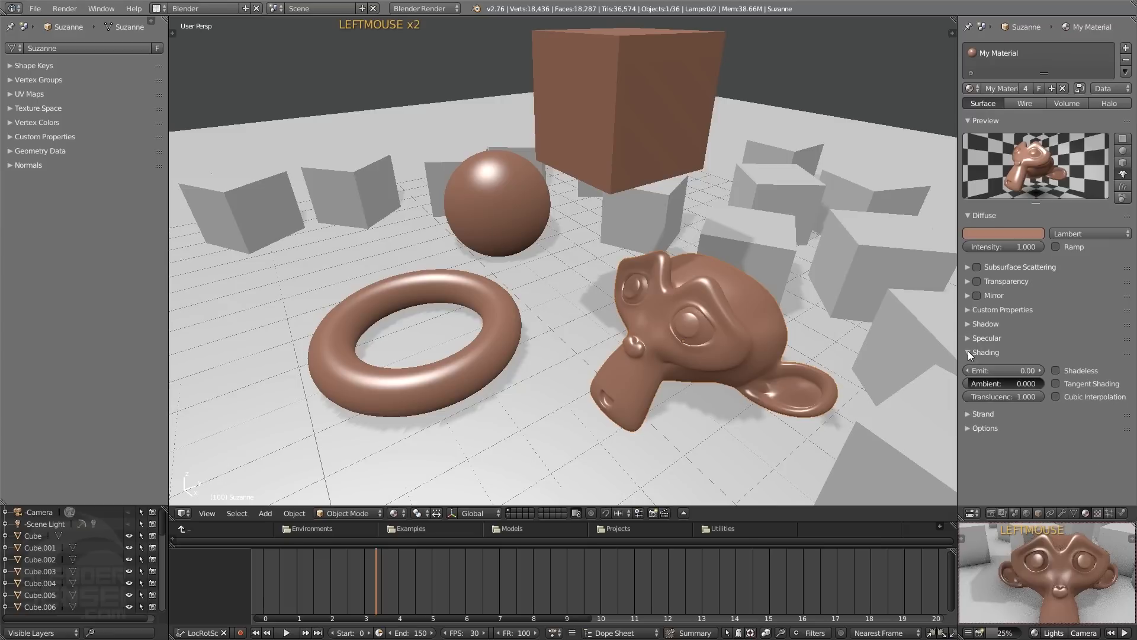
pyautogui.click(969, 353)
pyautogui.click(972, 367)
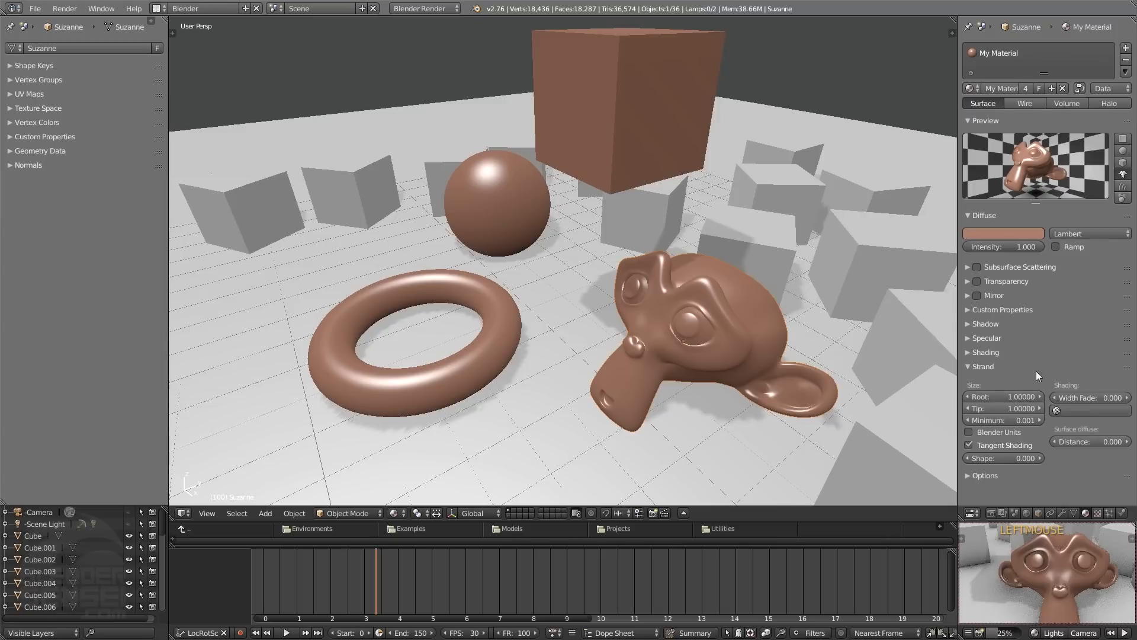
pyautogui.click(1122, 186)
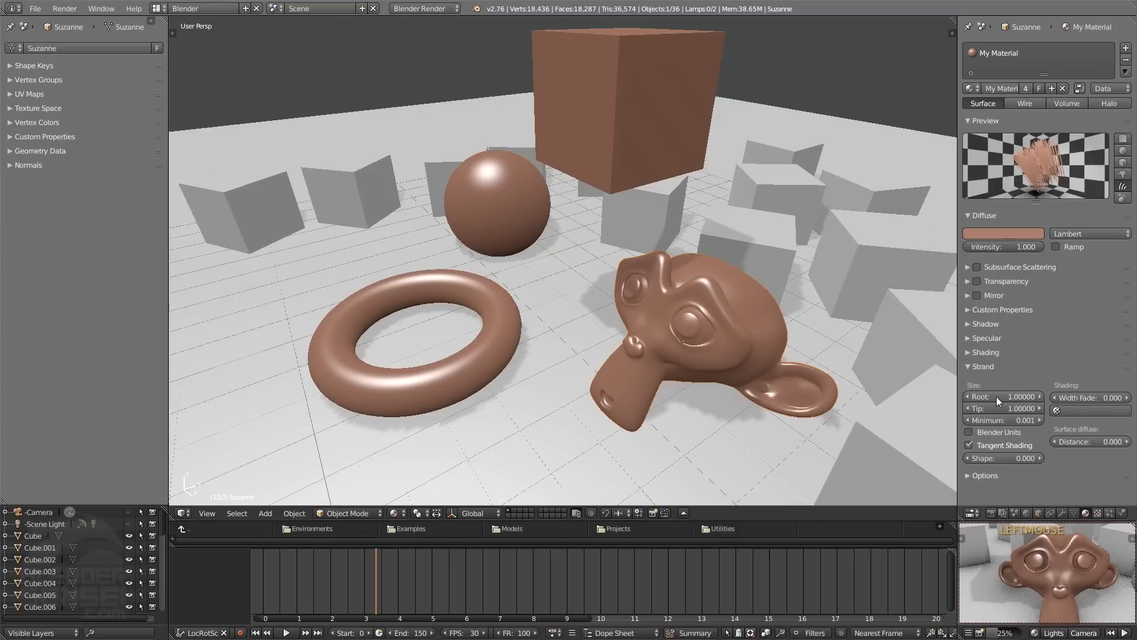
pyautogui.moveTo(989, 396); pyautogui.dragTo(1034, 396)
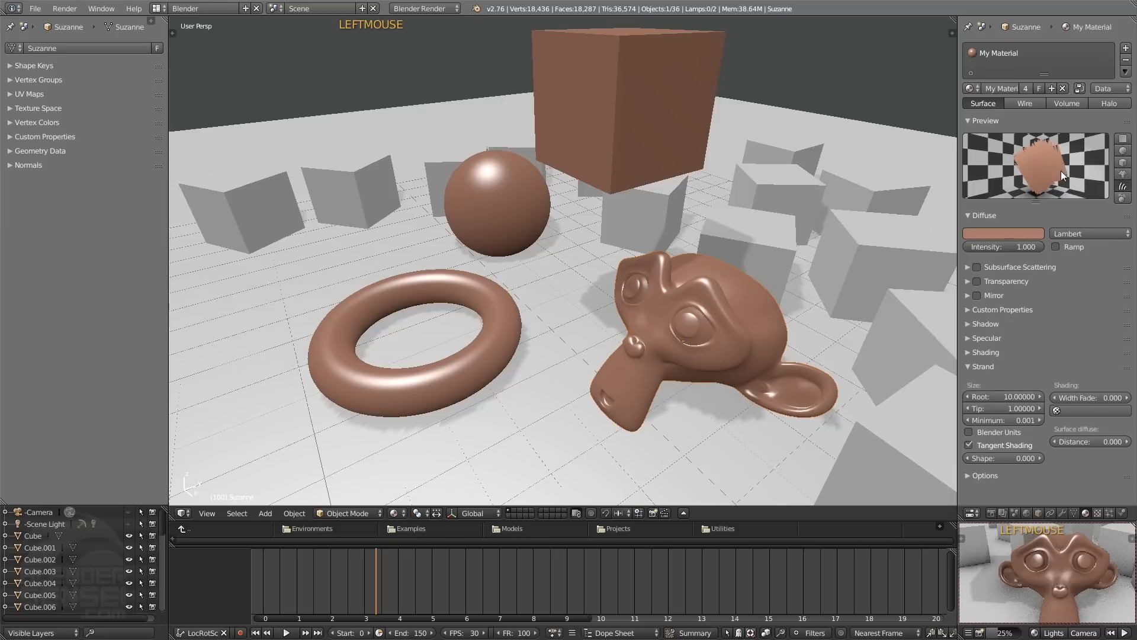
# - Set the material's specular Hardness to 11 and collapse the Specular settings
pyautogui.click(983, 339)
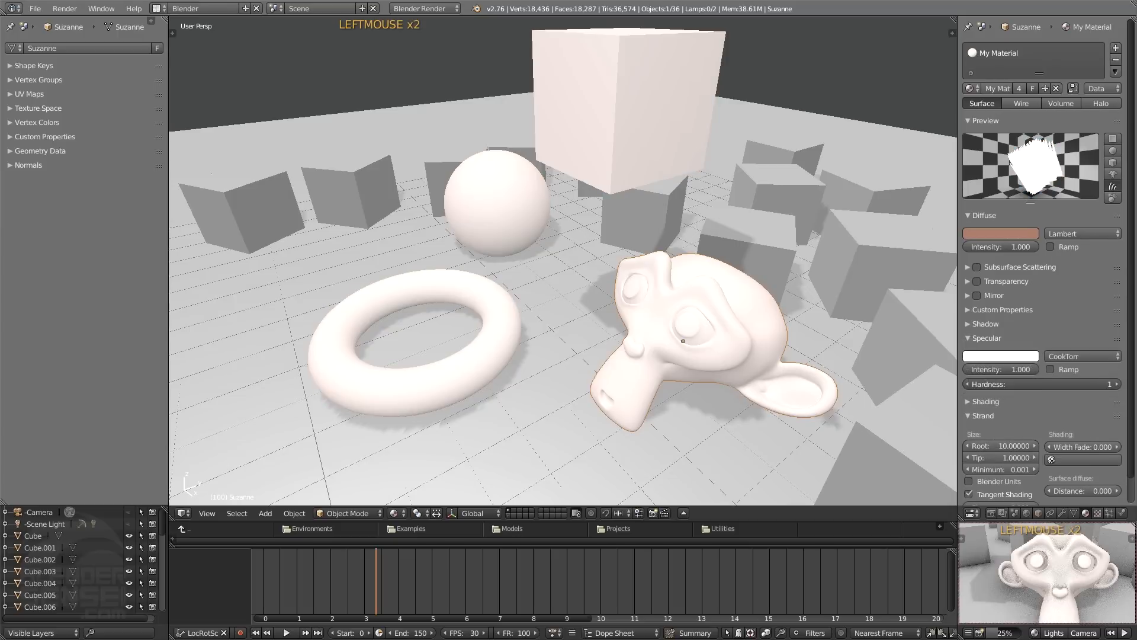
pyautogui.moveTo(1041, 384); pyautogui.dragTo(1013, 384)
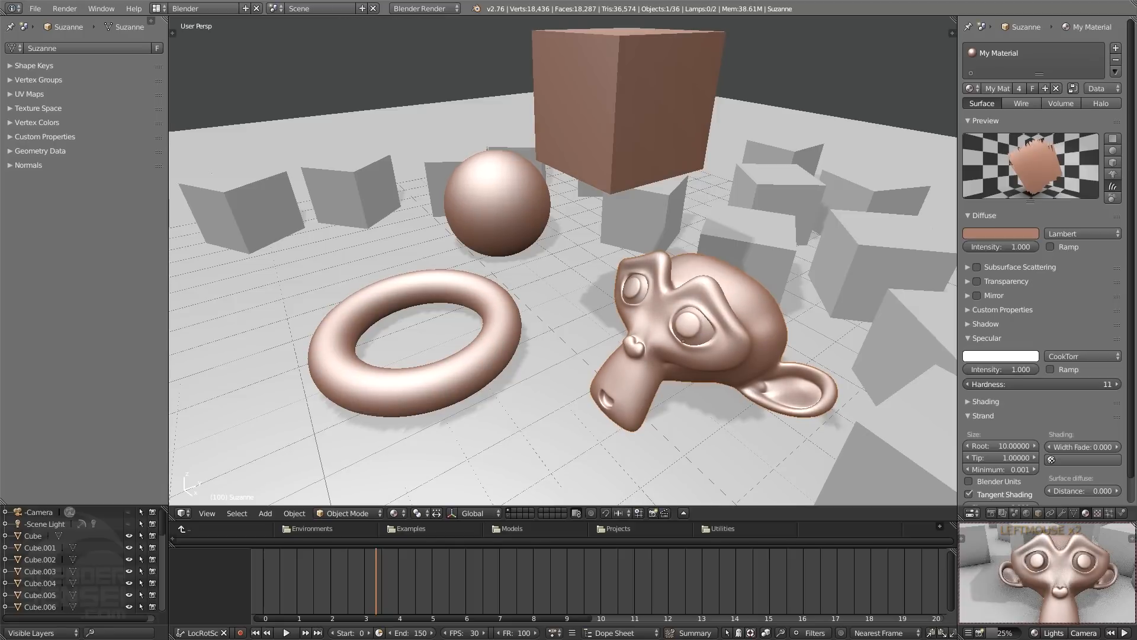
pyautogui.click(975, 339)
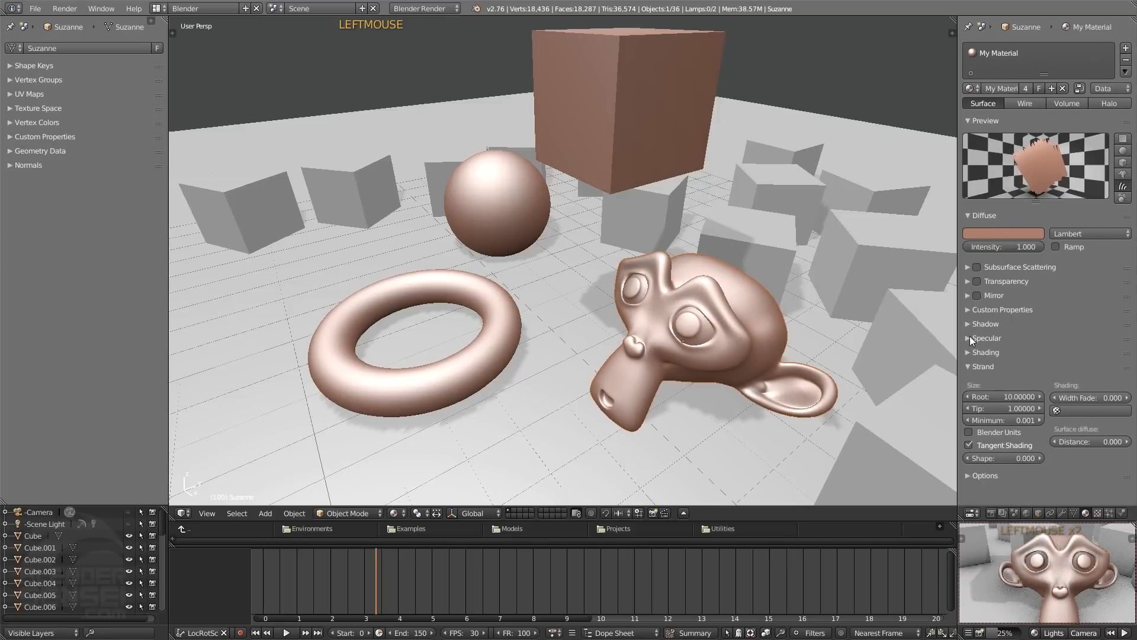
# - Enlarge the material preview and set the strand Tip to 0.25, Minimum to 0.701 and Root to 5.1
pyautogui.moveTo(1012, 410)
pyautogui.mouseDown()
pyautogui.moveTo(1046, 410)
pyautogui.moveTo(1013, 408)
pyautogui.mouseUp()
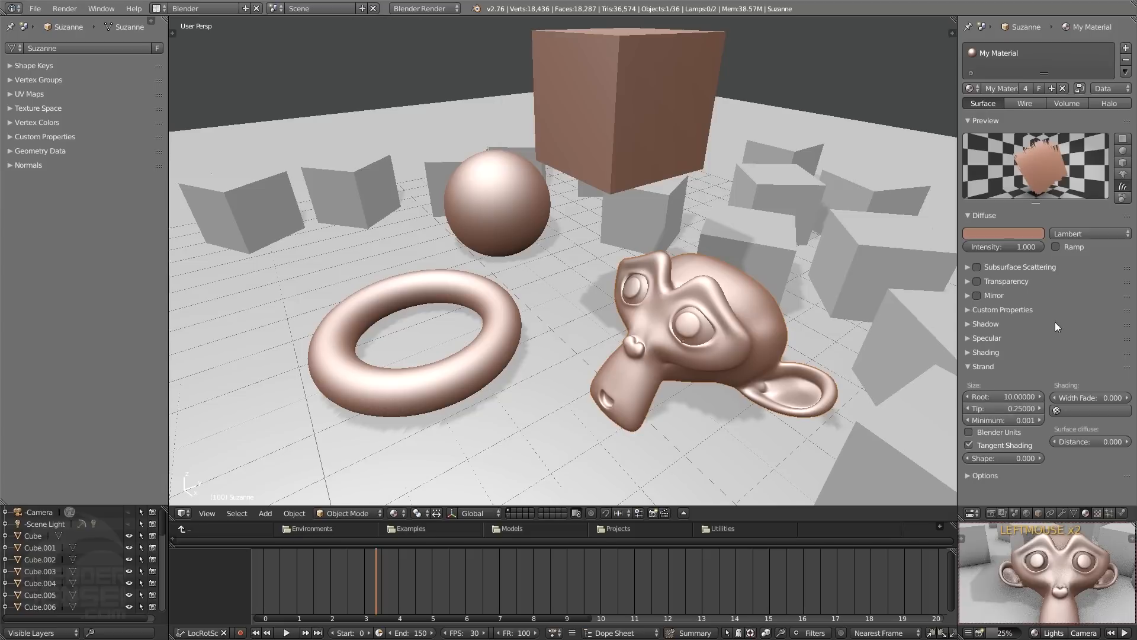
pyautogui.moveTo(1039, 202); pyautogui.dragTo(1040, 243)
pyautogui.scroll(-2, 1071, 355)
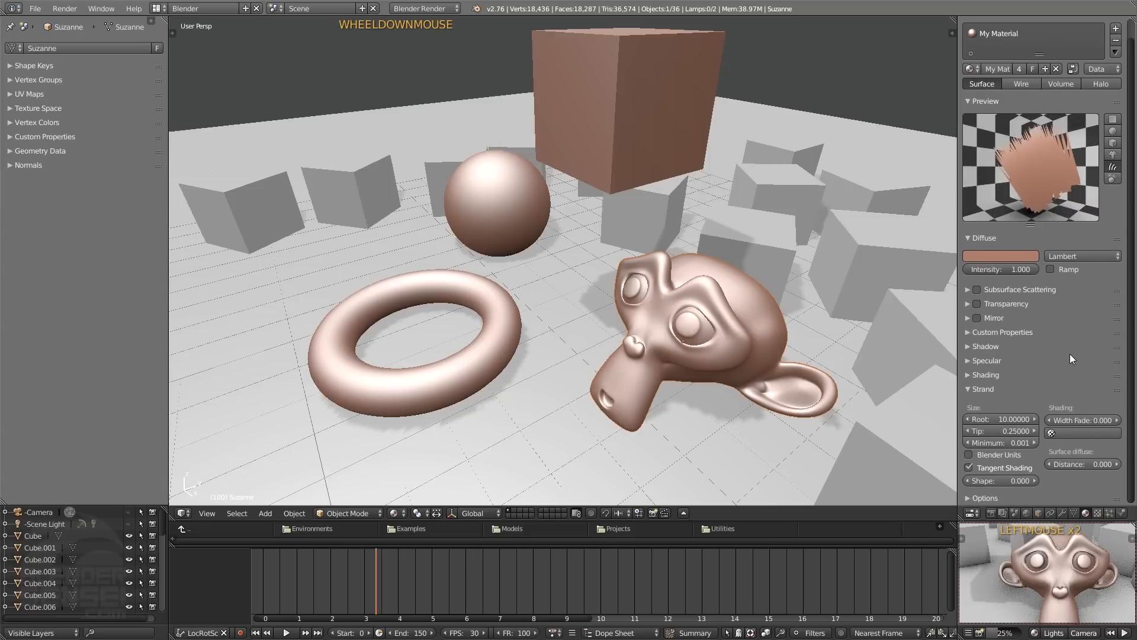
pyautogui.moveTo(994, 433)
pyautogui.mouseDown()
pyautogui.moveTo(1020, 432)
pyautogui.moveTo(994, 432)
pyautogui.mouseUp()
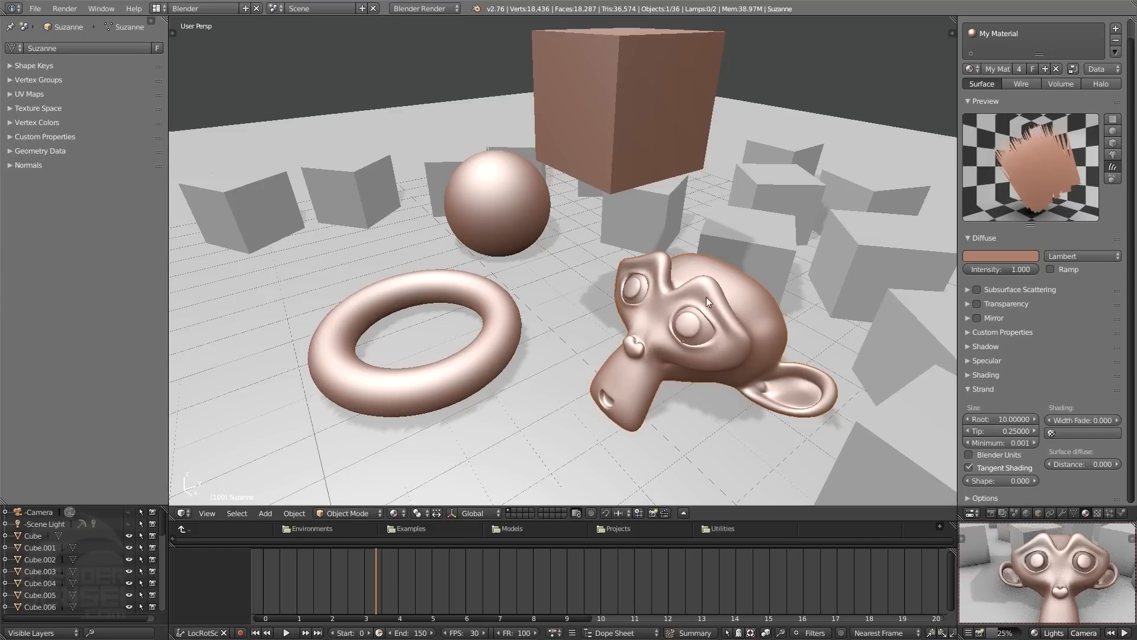
pyautogui.moveTo(994, 443)
pyautogui.mouseDown()
pyautogui.moveTo(1019, 443)
pyautogui.moveTo(999, 443)
pyautogui.mouseUp()
pyautogui.moveTo(1001, 419); pyautogui.dragTo(977, 420)
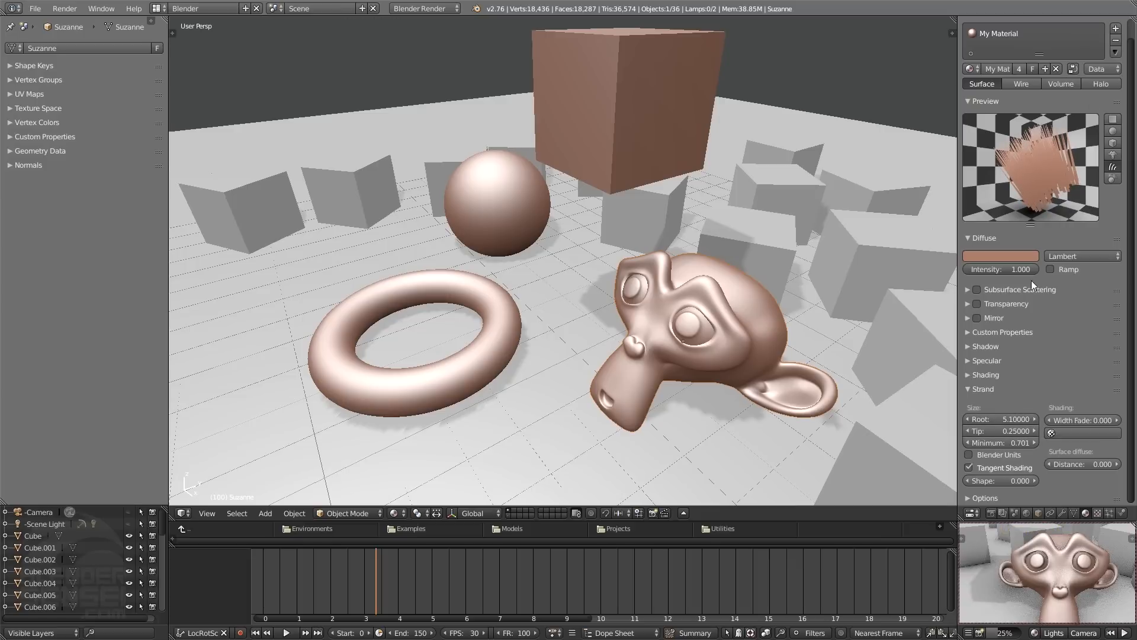
# - Show the material's Options and, in Vertex Paint mode with solid viewport shading, paint one side of the monkey head blue
pyautogui.keyDown('ctrl'); pyautogui.click(985, 497); pyautogui.keyUp('ctrl')
pyautogui.scroll(-2, 1059, 410)
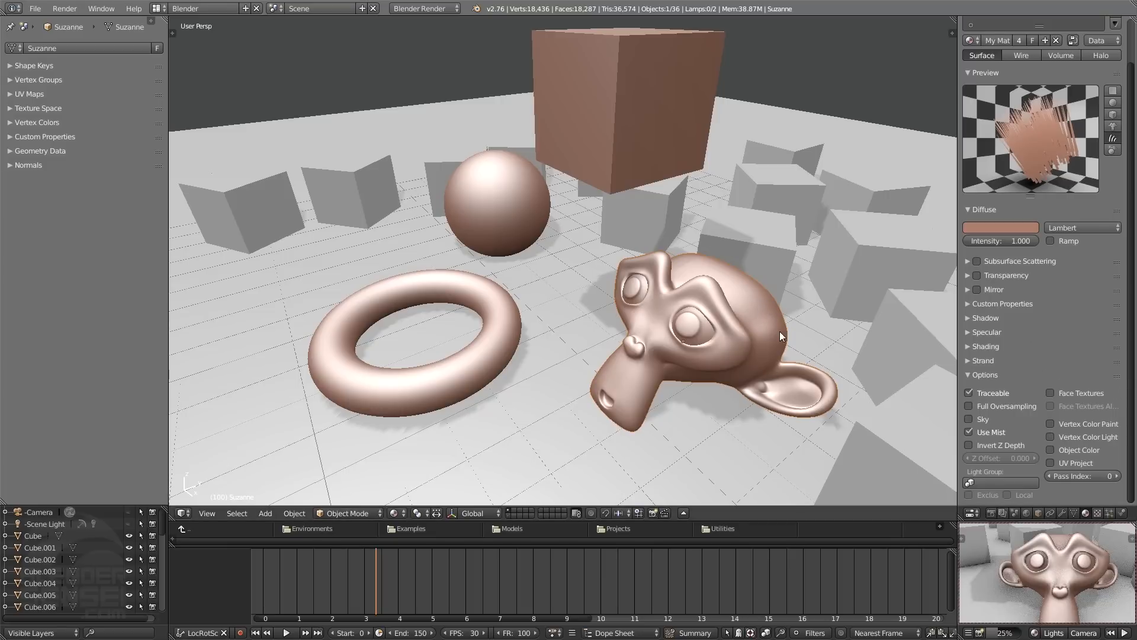
pyautogui.click(345, 513)
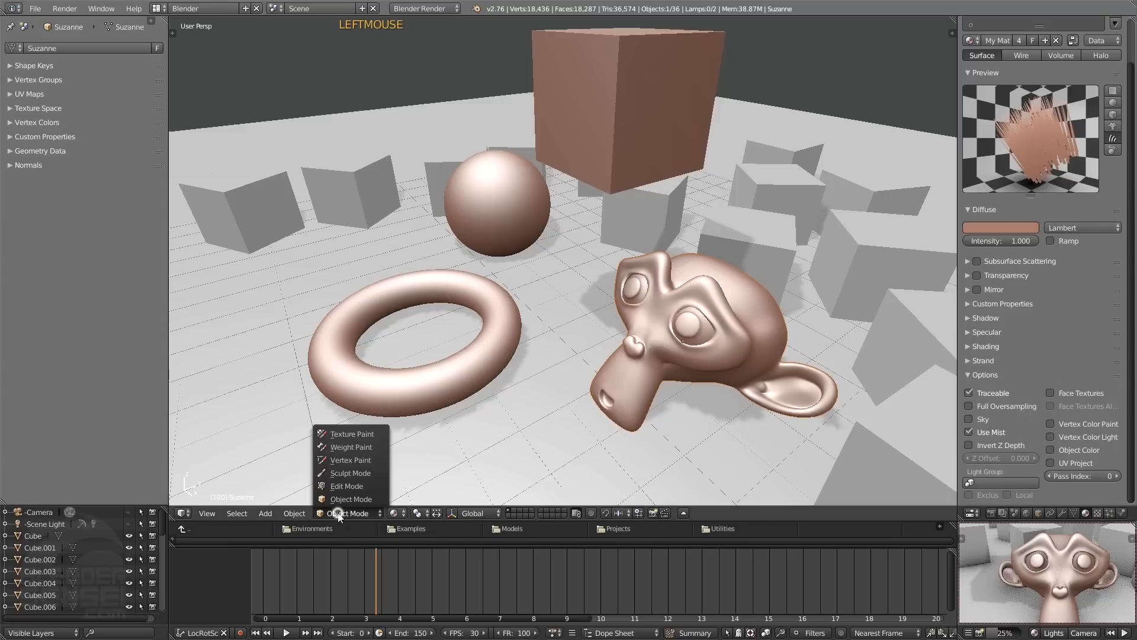
pyautogui.click(351, 460)
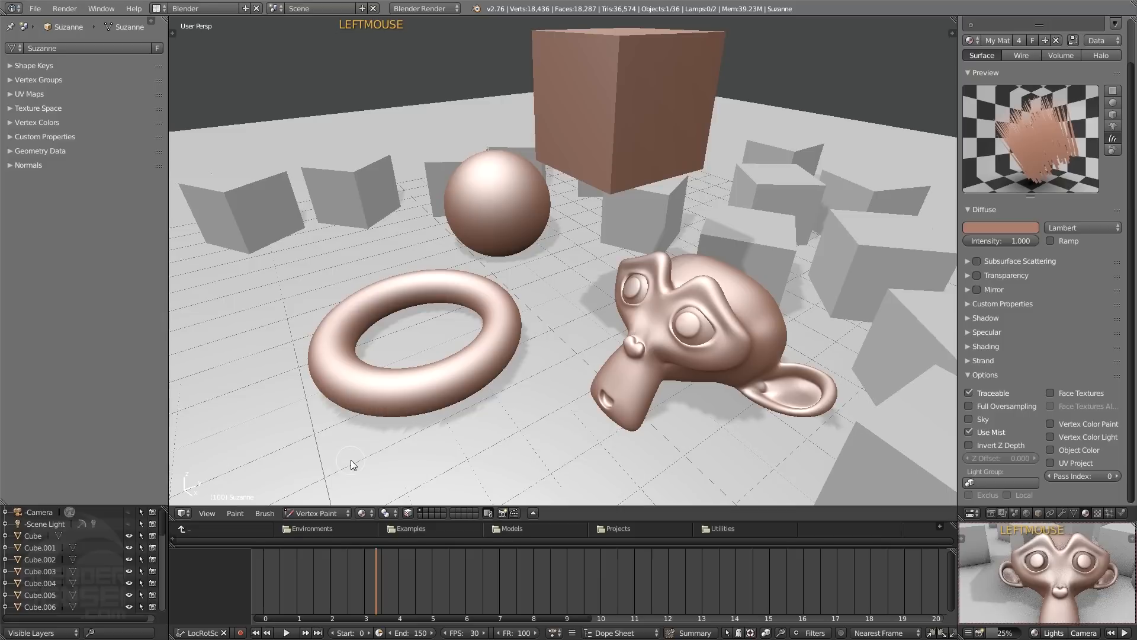
pyautogui.click(365, 513)
pyautogui.click(380, 474)
pyautogui.moveTo(710, 295)
pyautogui.mouseDown()
pyautogui.moveTo(688, 308)
pyautogui.moveTo(728, 322)
pyautogui.mouseUp()
pyautogui.moveTo(724, 389)
pyautogui.mouseDown()
pyautogui.moveTo(773, 333)
pyautogui.moveTo(816, 347)
pyautogui.moveTo(838, 336)
pyautogui.moveTo(711, 373)
pyautogui.moveTo(673, 369)
pyautogui.mouseUp()
pyautogui.moveTo(654, 318)
pyautogui.mouseDown()
pyautogui.moveTo(727, 286)
pyautogui.moveTo(653, 332)
pyautogui.mouseUp()
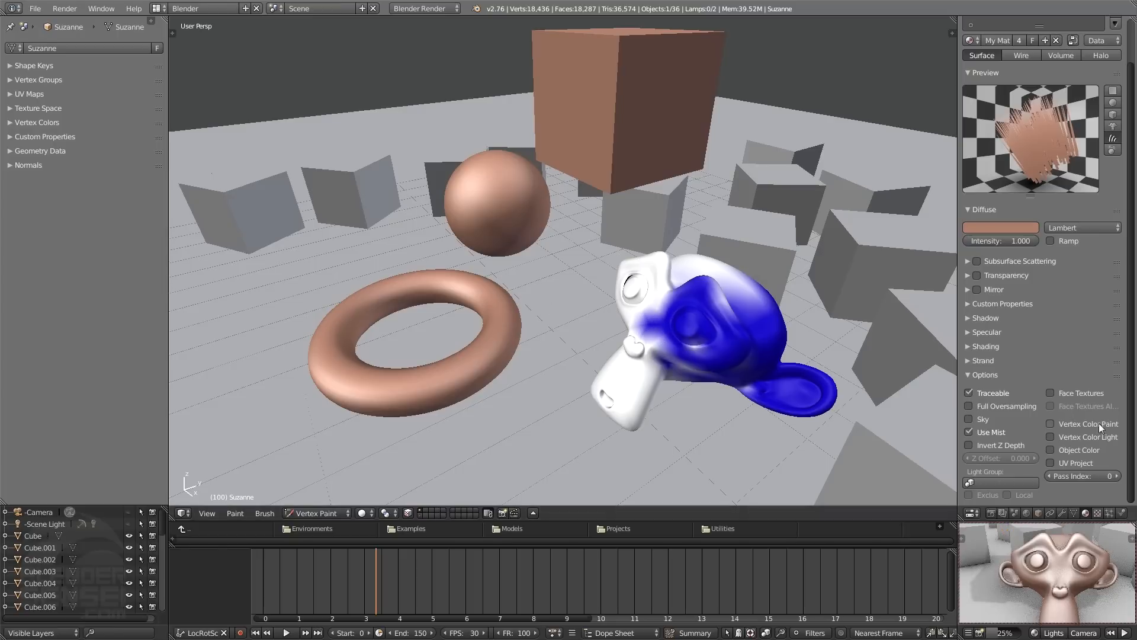
# - Enable Vertex Color Paint for the material and inspect the painted monkey head in the rendered preview
pyautogui.click(1036, 632)
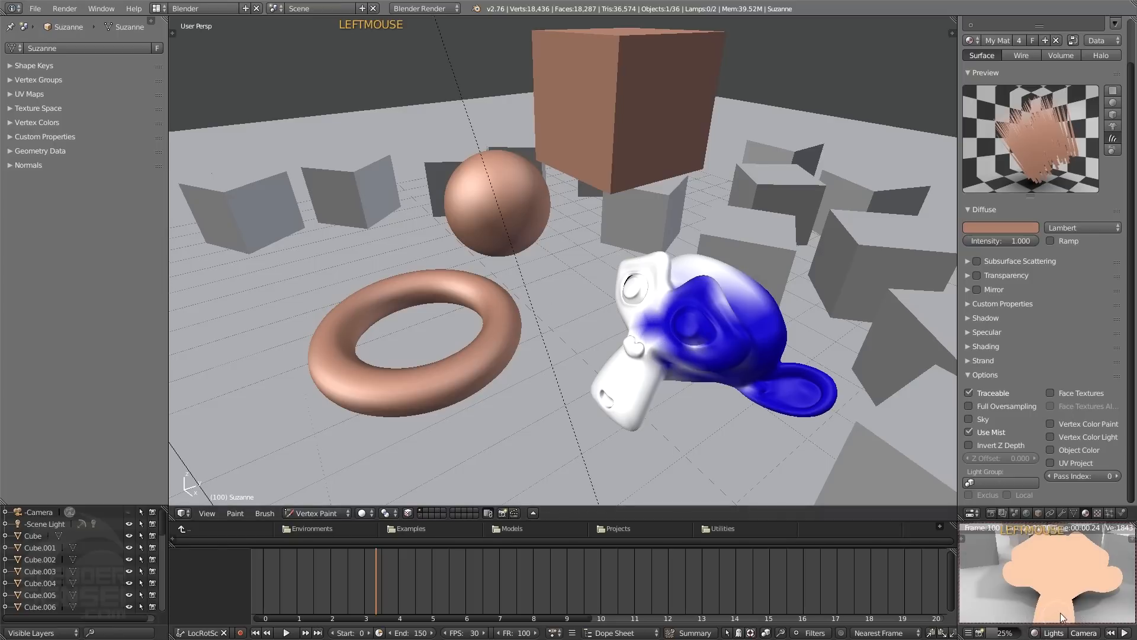
pyautogui.moveTo(1044, 592); pyautogui.dragTo(1040, 591, button='middle')
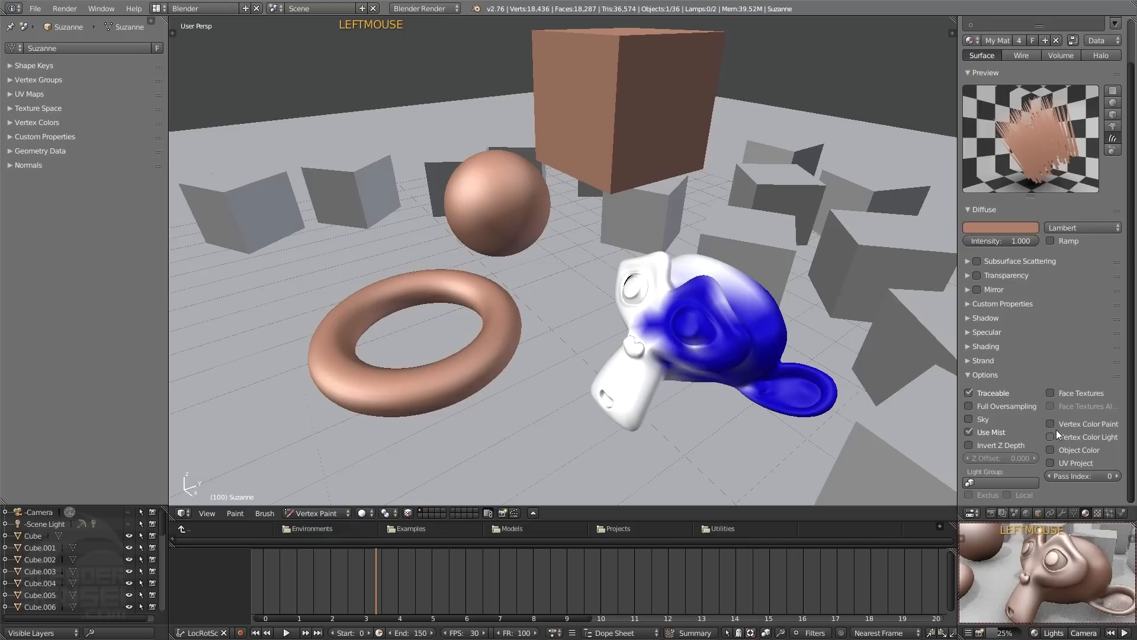
pyautogui.click(1053, 424)
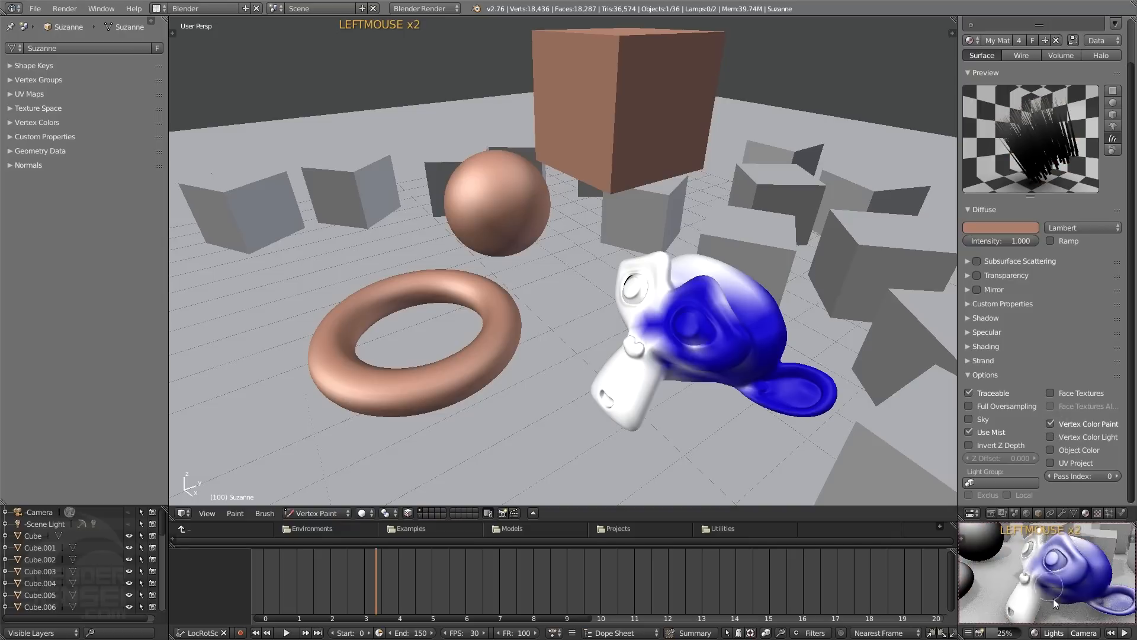
pyautogui.click(1034, 633)
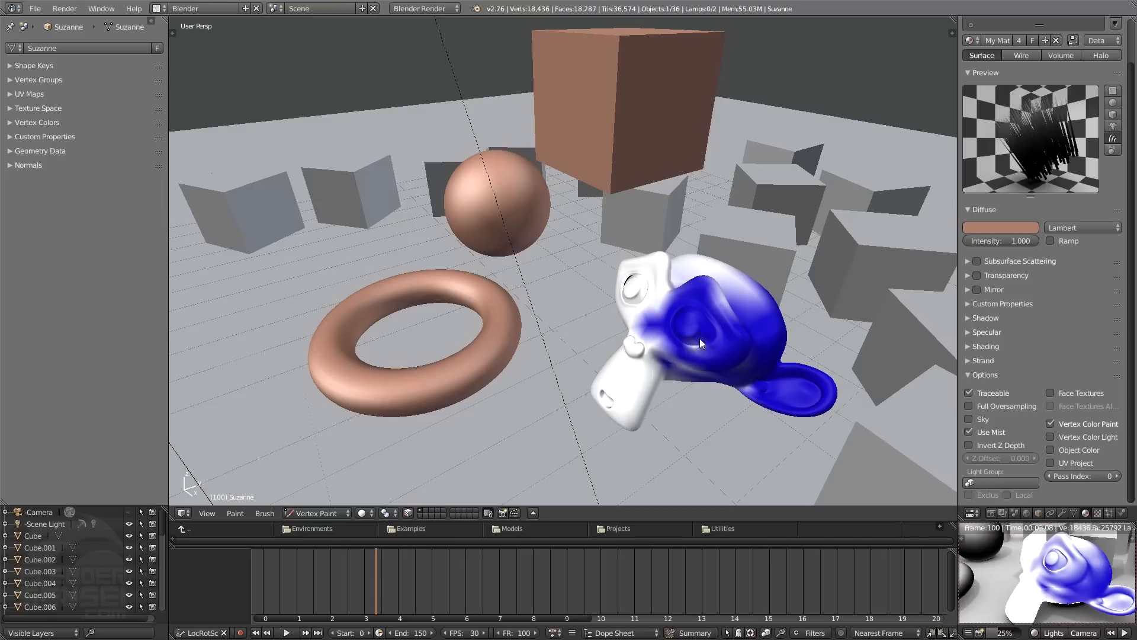
pyautogui.click(1036, 634)
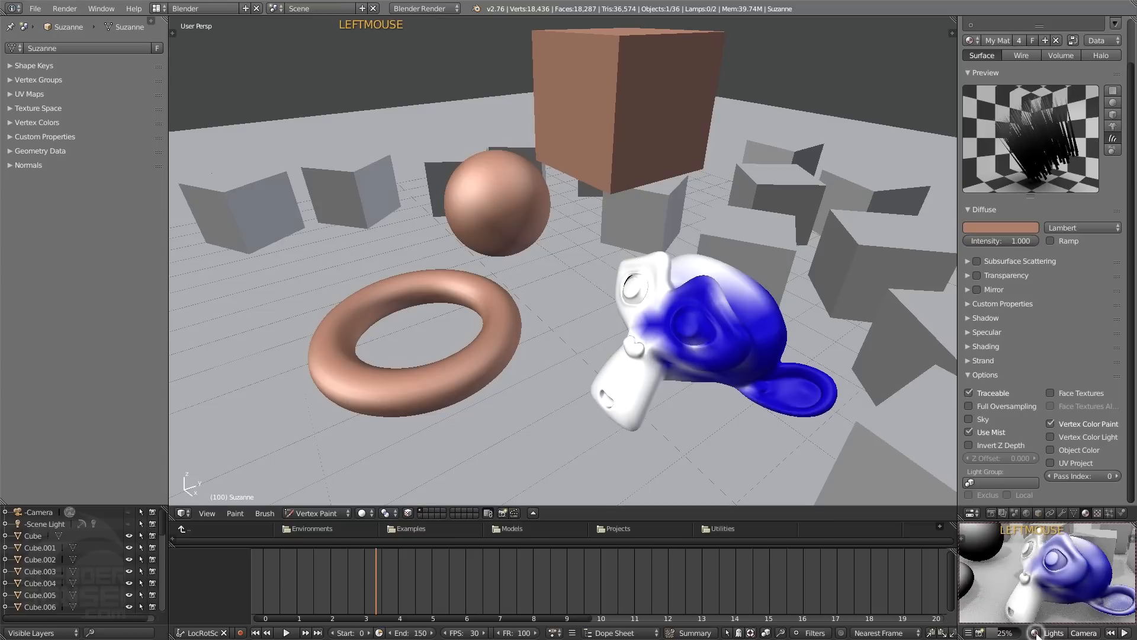
# - Collapse the material's Options settings
pyautogui.scroll(-2, 1055, 390)
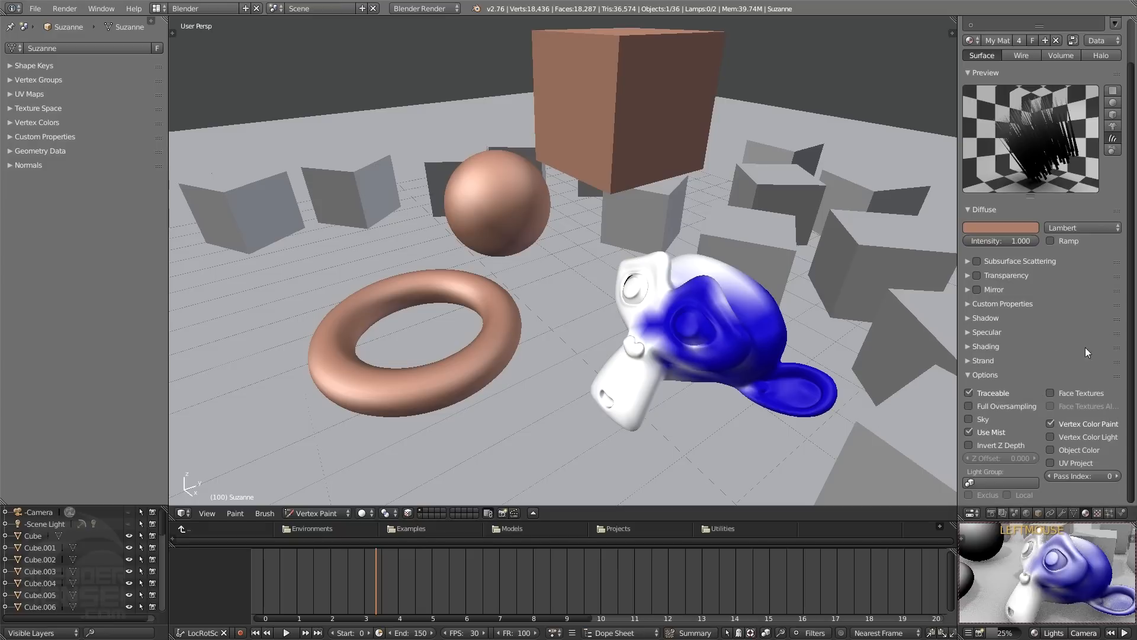
pyautogui.click(971, 377)
pyautogui.scroll(5, 1006, 379)
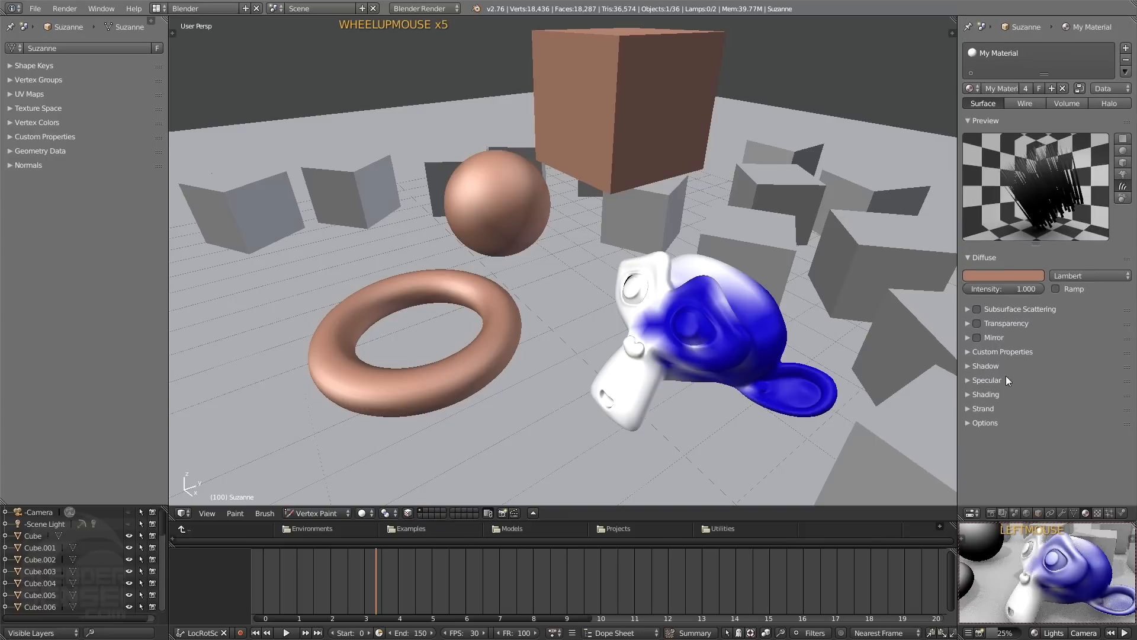